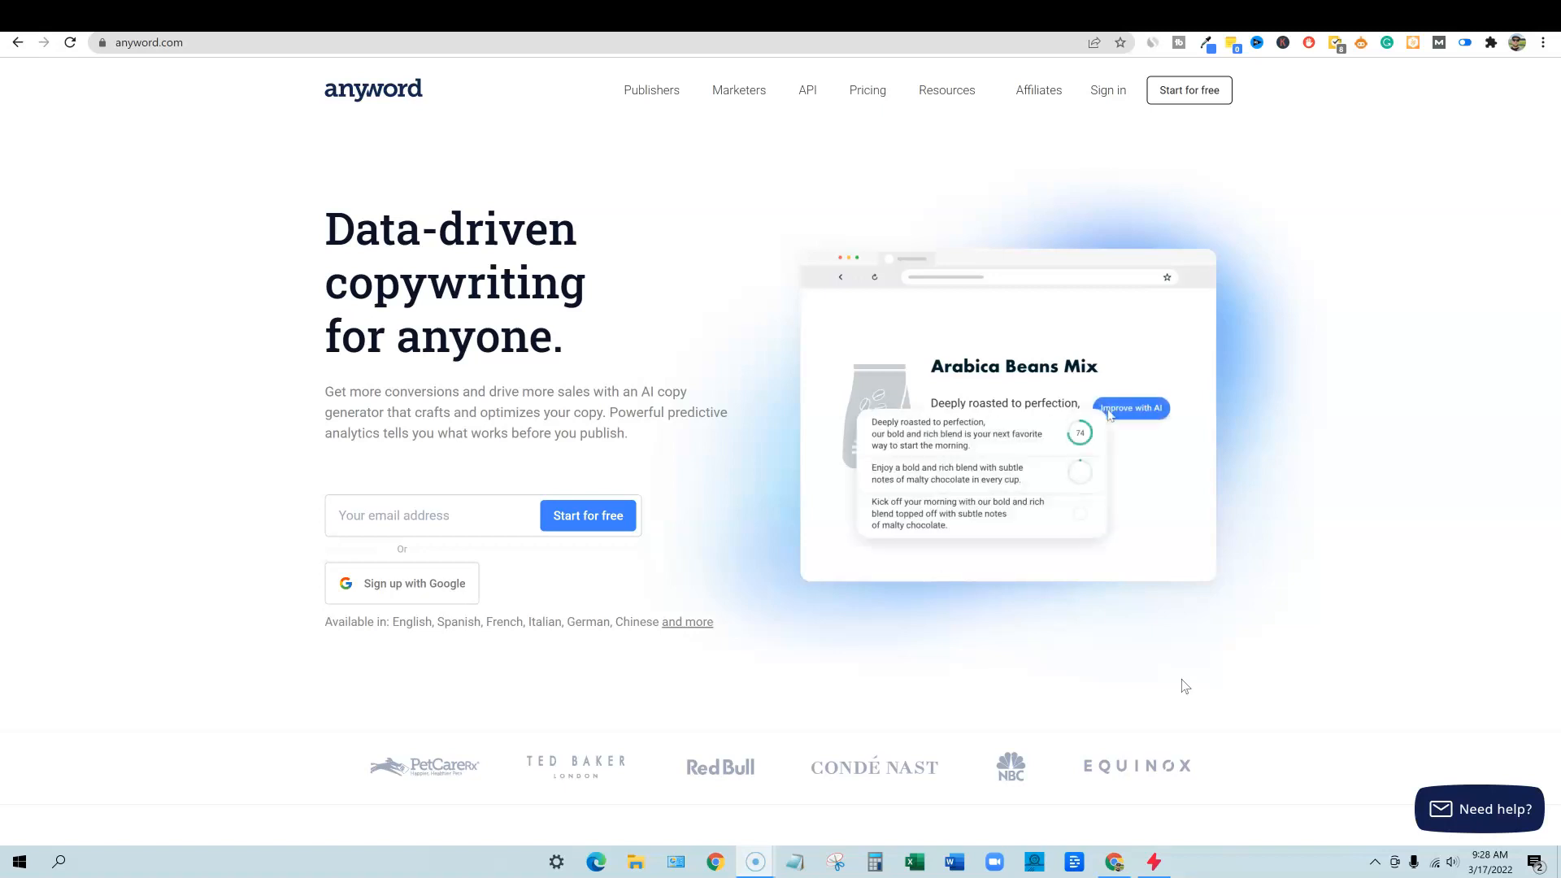
- Look through the Anyword homepage, covering its predictive score, copy formats, advanced features, customer reviews and blog section
{"action": "scroll", "coordinate": [1143, 509], "scroll_direction": "down", "scroll_amount": 6}
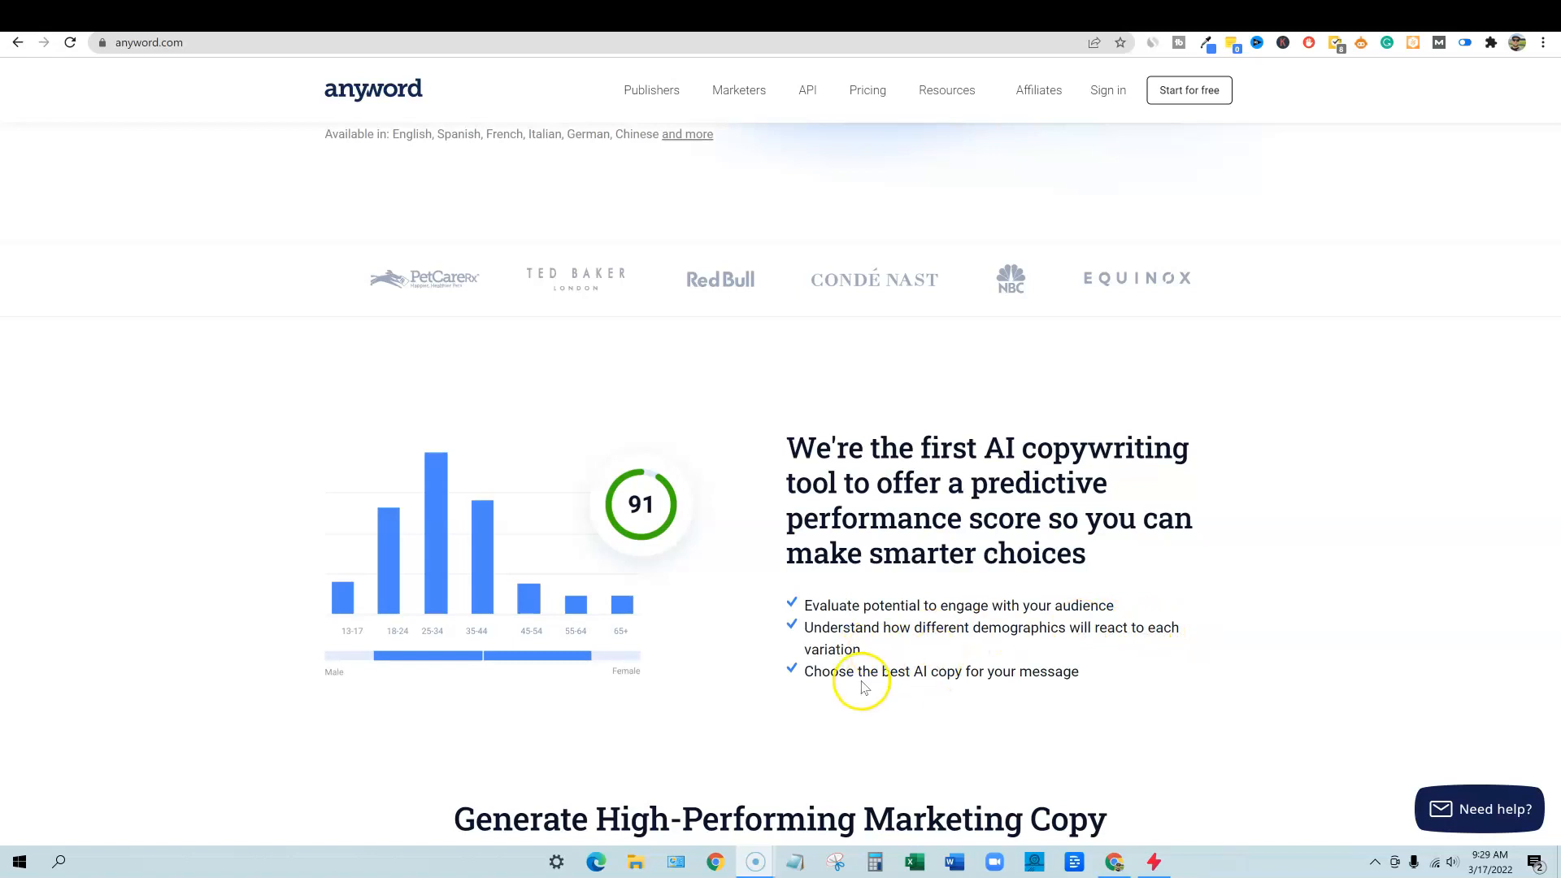
{"action": "scroll", "coordinate": [988, 675], "scroll_direction": "down", "scroll_amount": 5}
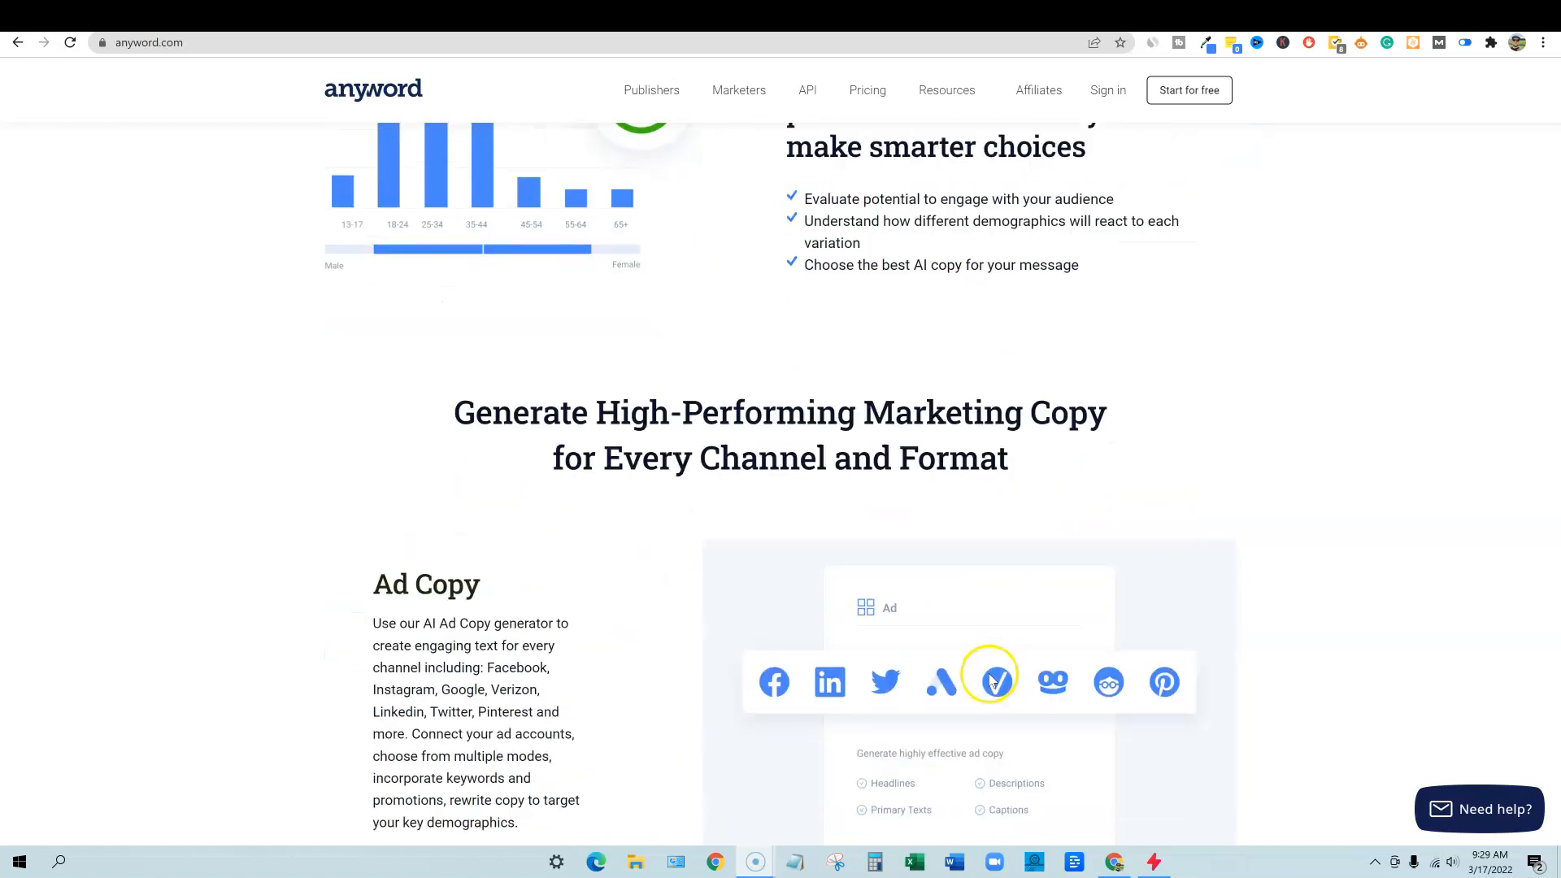
{"action": "scroll", "coordinate": [992, 679], "scroll_direction": "down", "scroll_amount": 2}
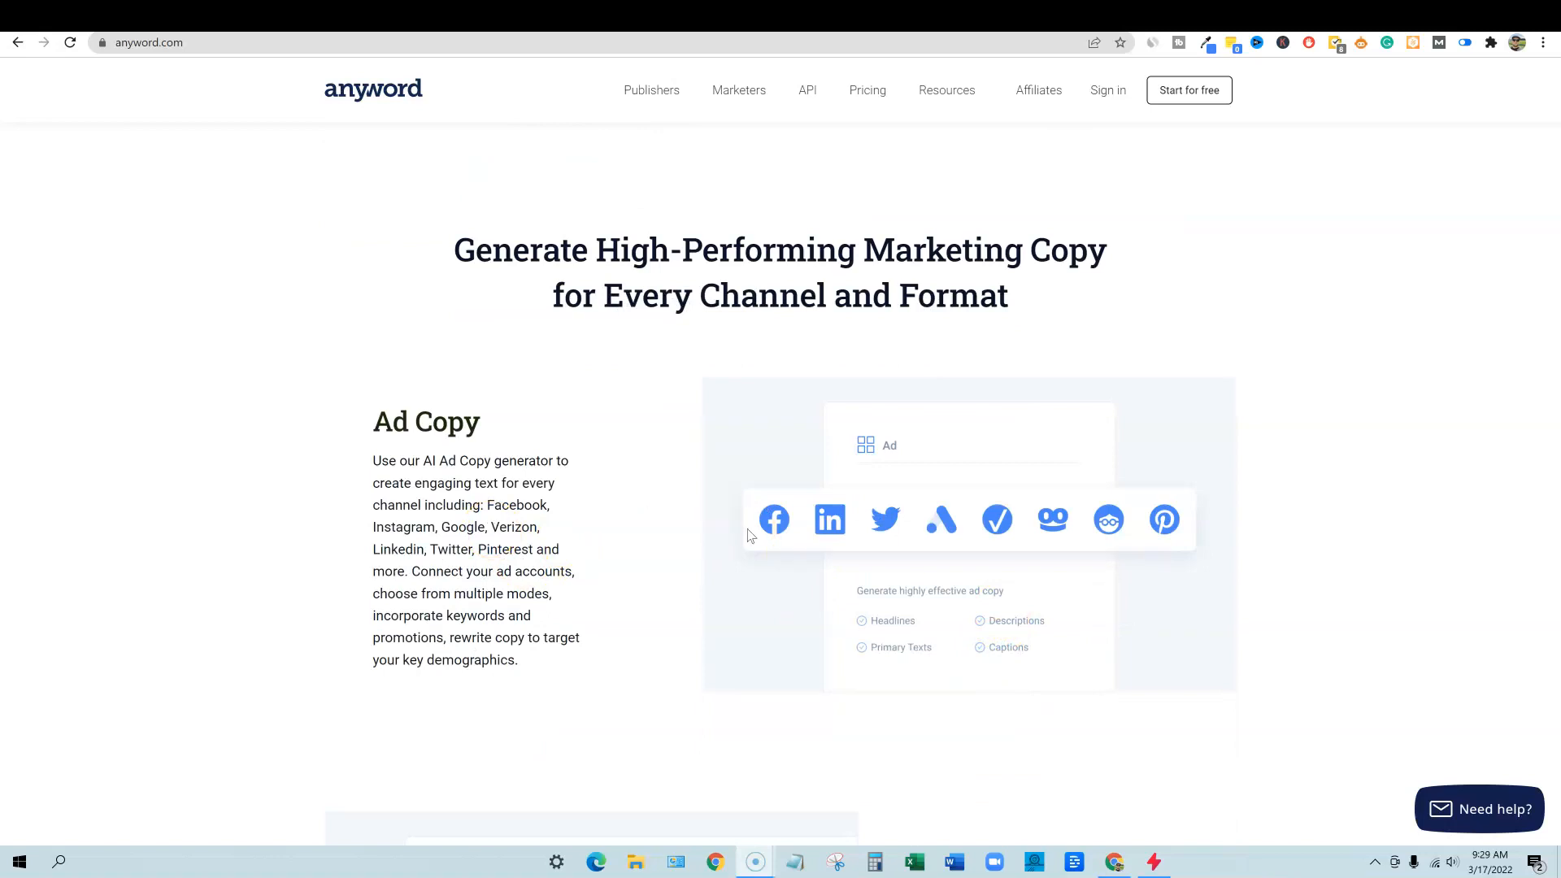
{"action": "scroll", "coordinate": [751, 528], "scroll_direction": "down", "scroll_amount": 4}
{"action": "scroll", "coordinate": [757, 530], "scroll_direction": "down", "scroll_amount": 3}
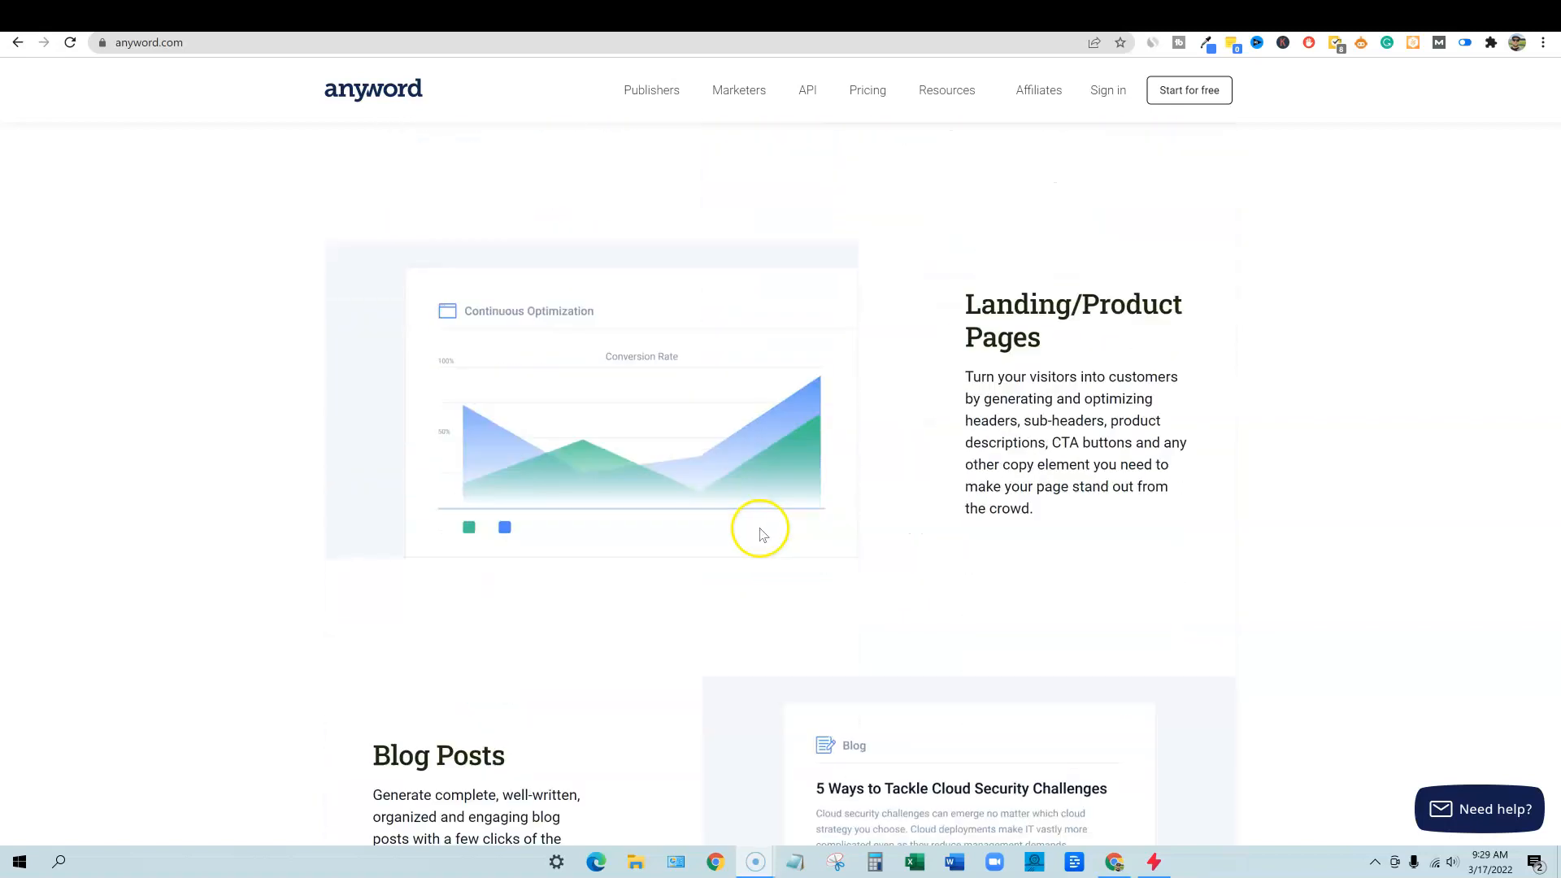
{"action": "scroll", "coordinate": [867, 510], "scroll_direction": "up", "scroll_amount": 1}
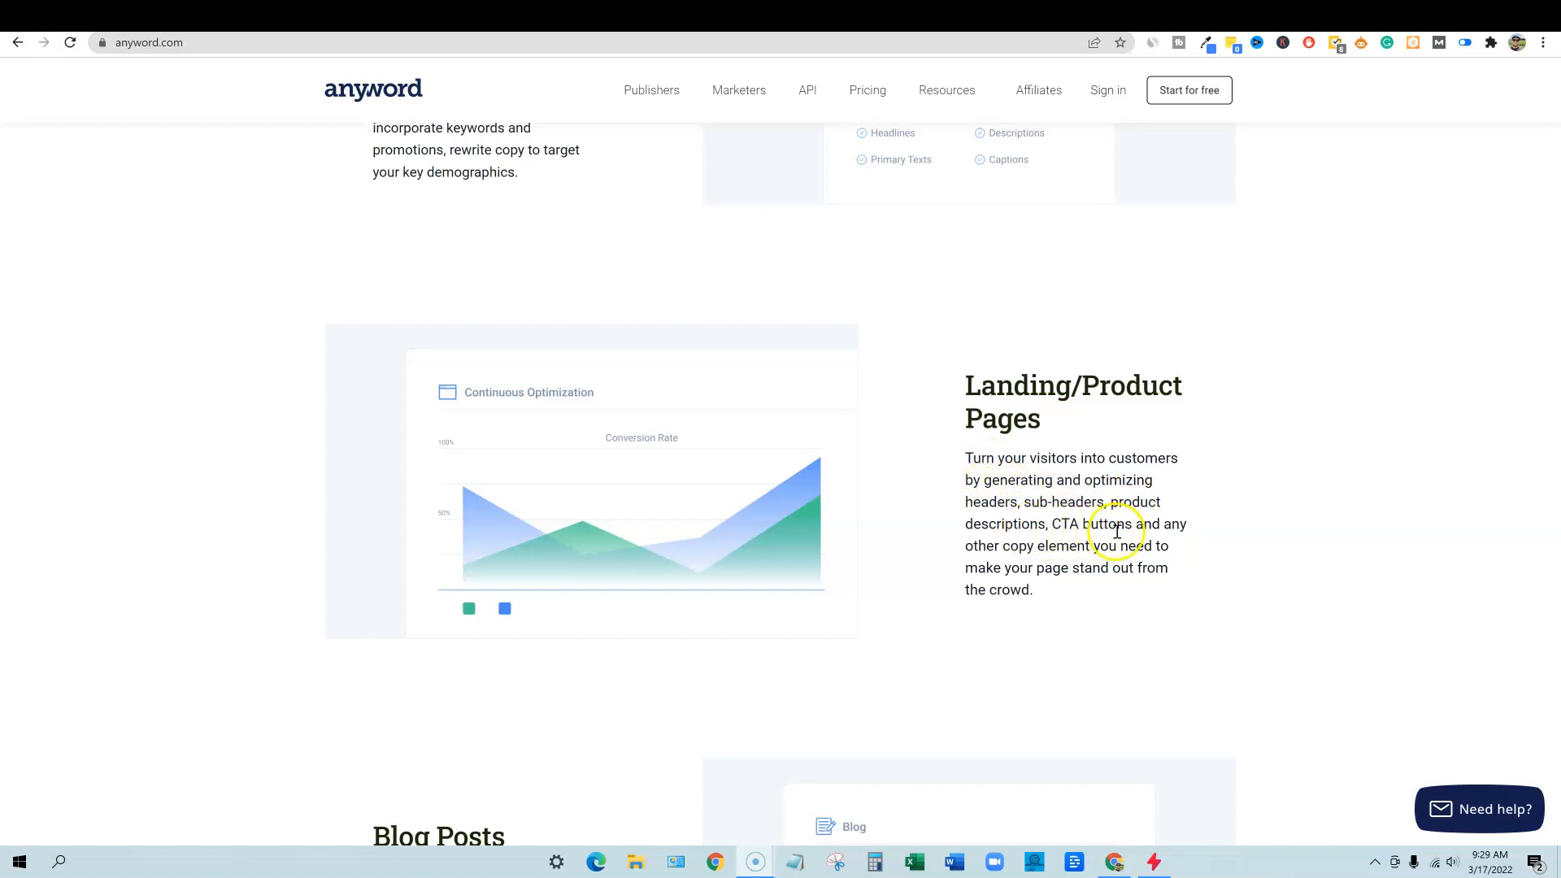
{"action": "scroll", "coordinate": [1031, 547], "scroll_direction": "down", "scroll_amount": 6}
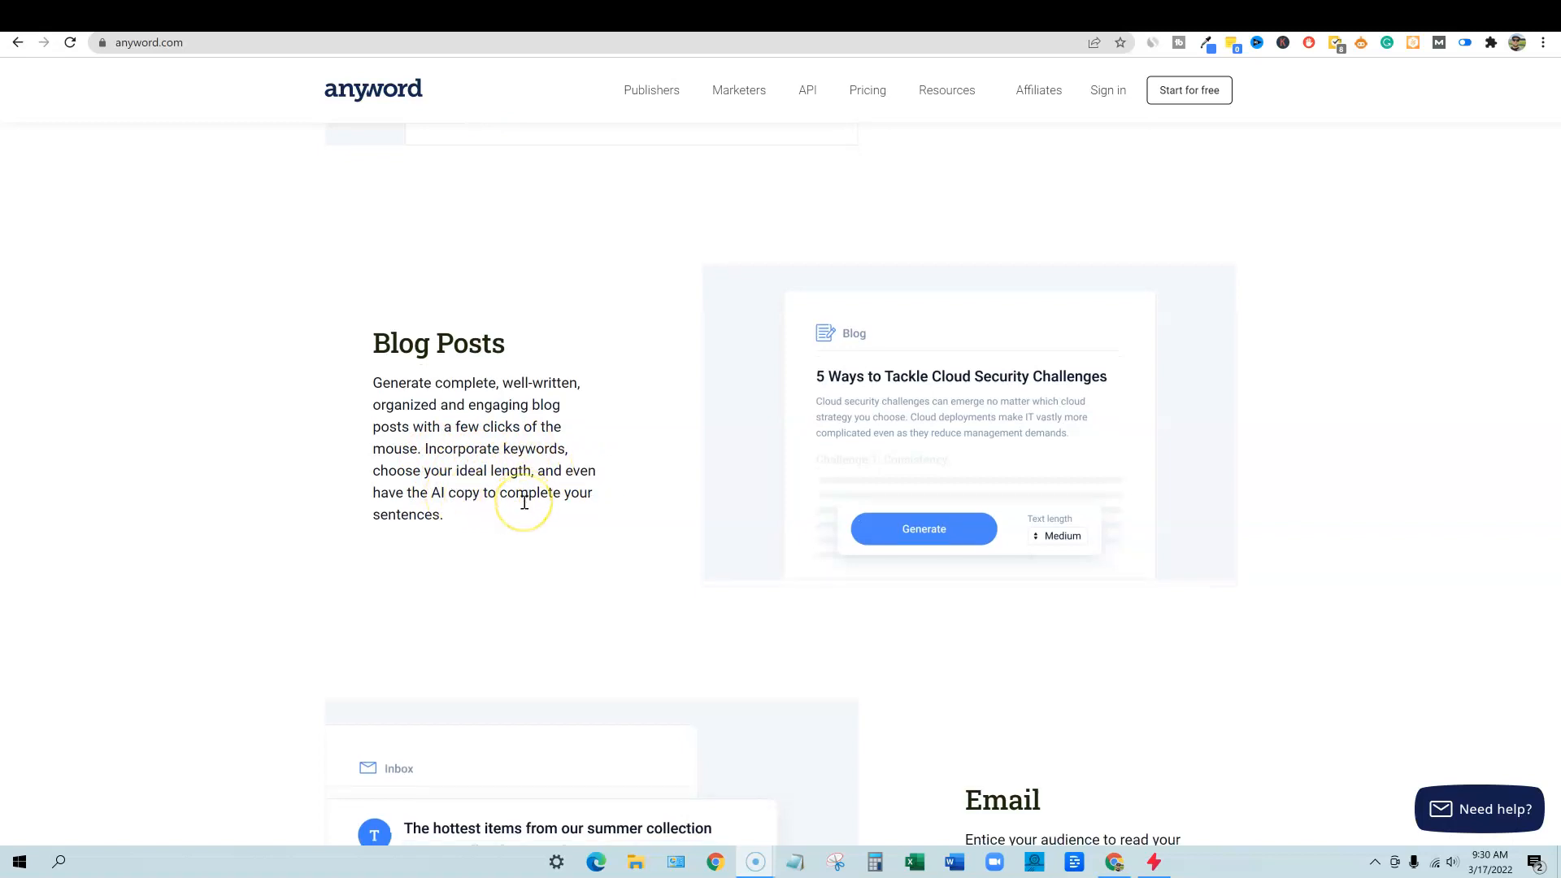
{"action": "scroll", "coordinate": [523, 498], "scroll_direction": "down", "scroll_amount": 5}
{"action": "scroll", "coordinate": [1049, 443], "scroll_direction": "down", "scroll_amount": 13}
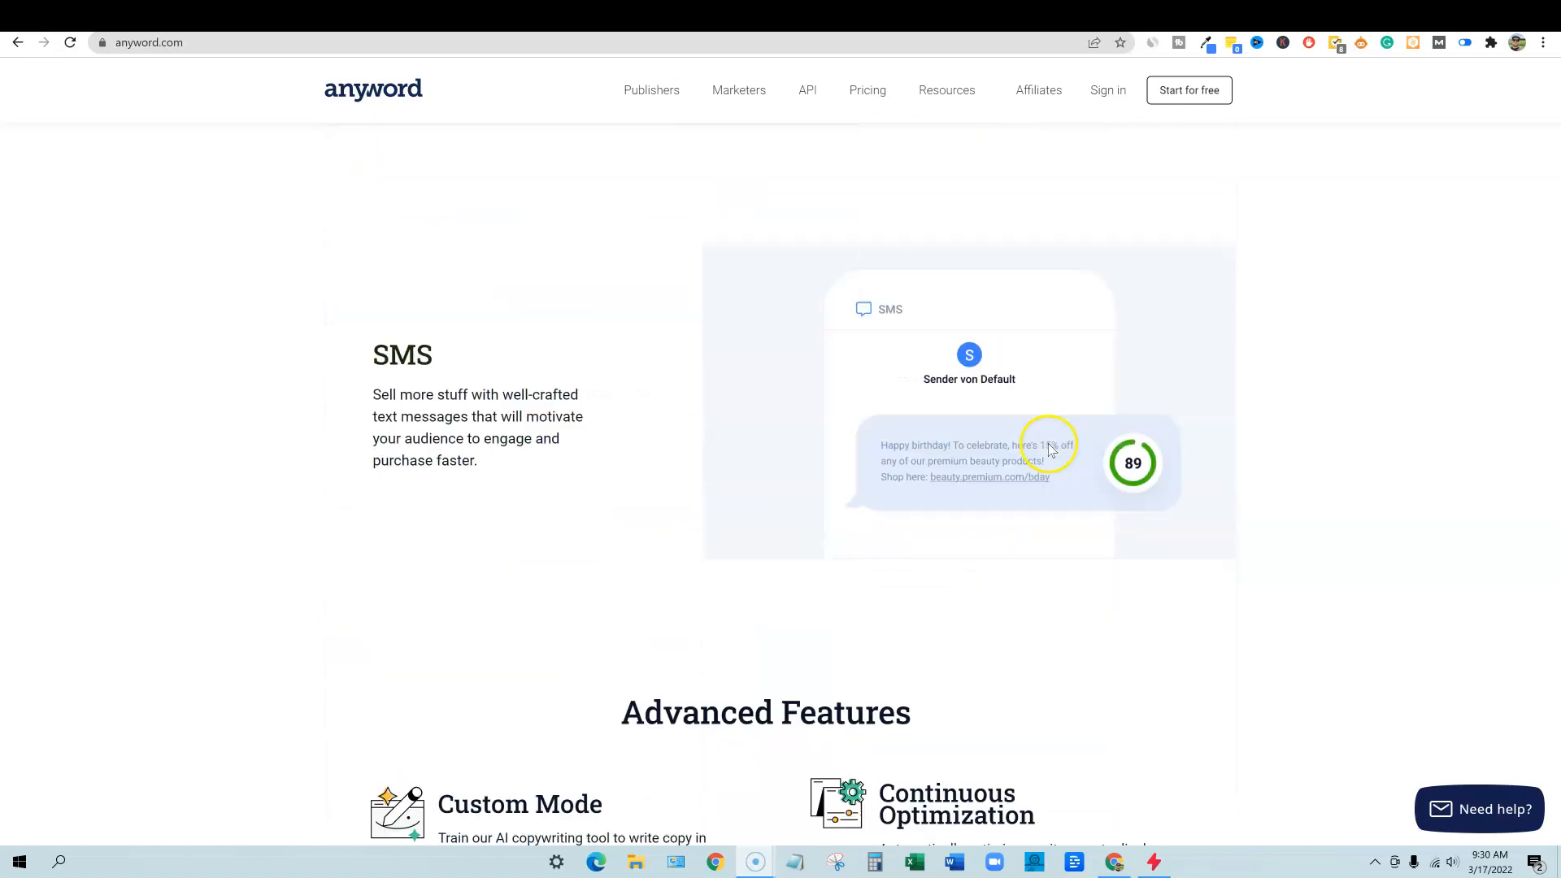
{"action": "scroll", "coordinate": [578, 511], "scroll_direction": "down", "scroll_amount": 1}
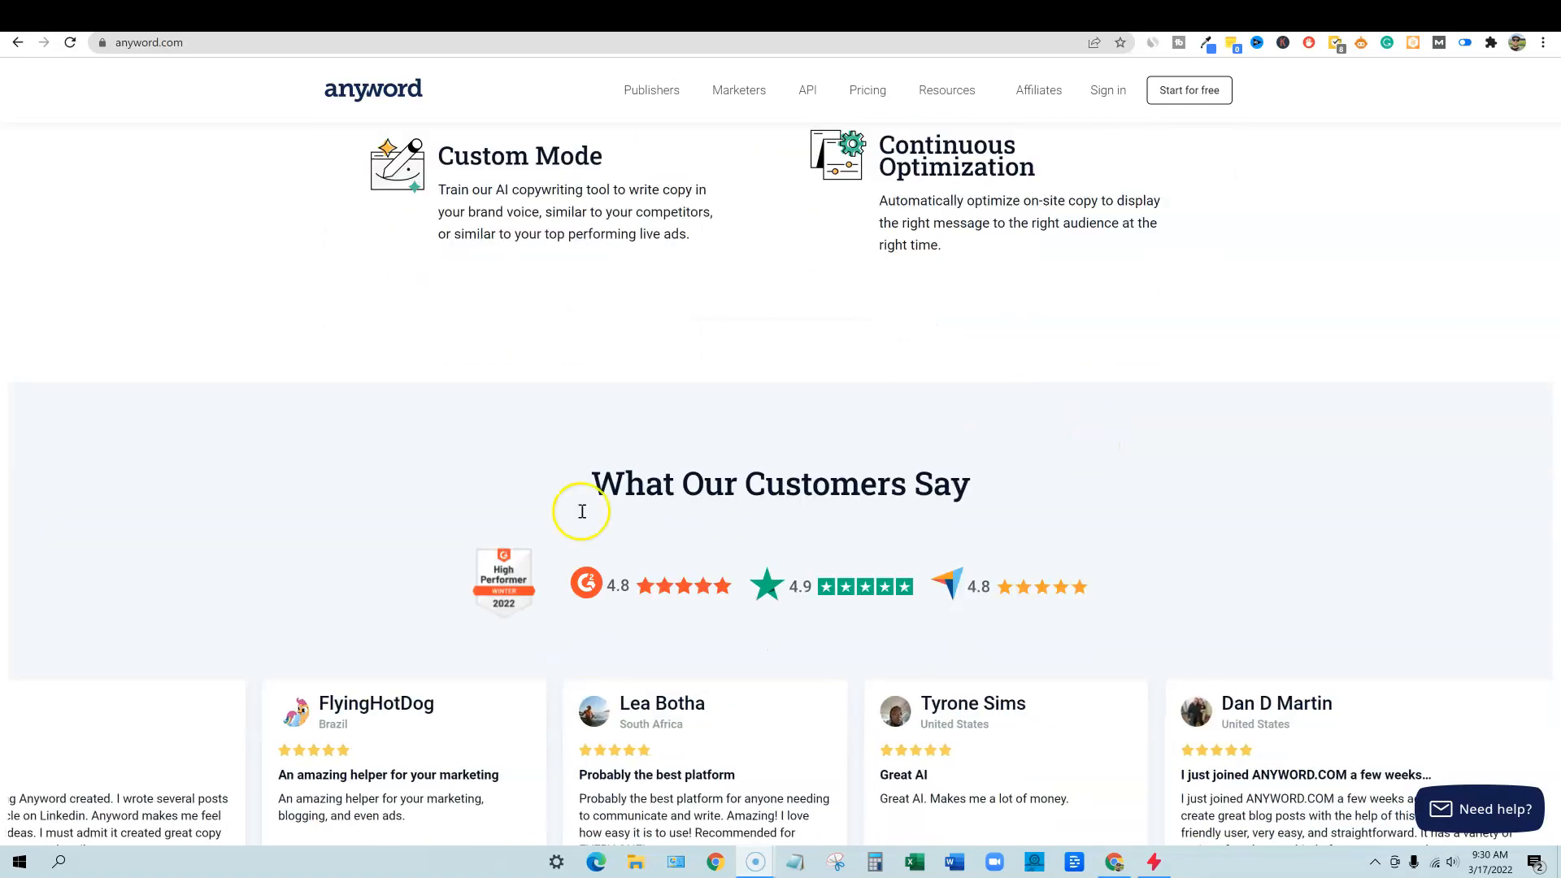
{"action": "scroll", "coordinate": [855, 578], "scroll_direction": "down", "scroll_amount": 6}
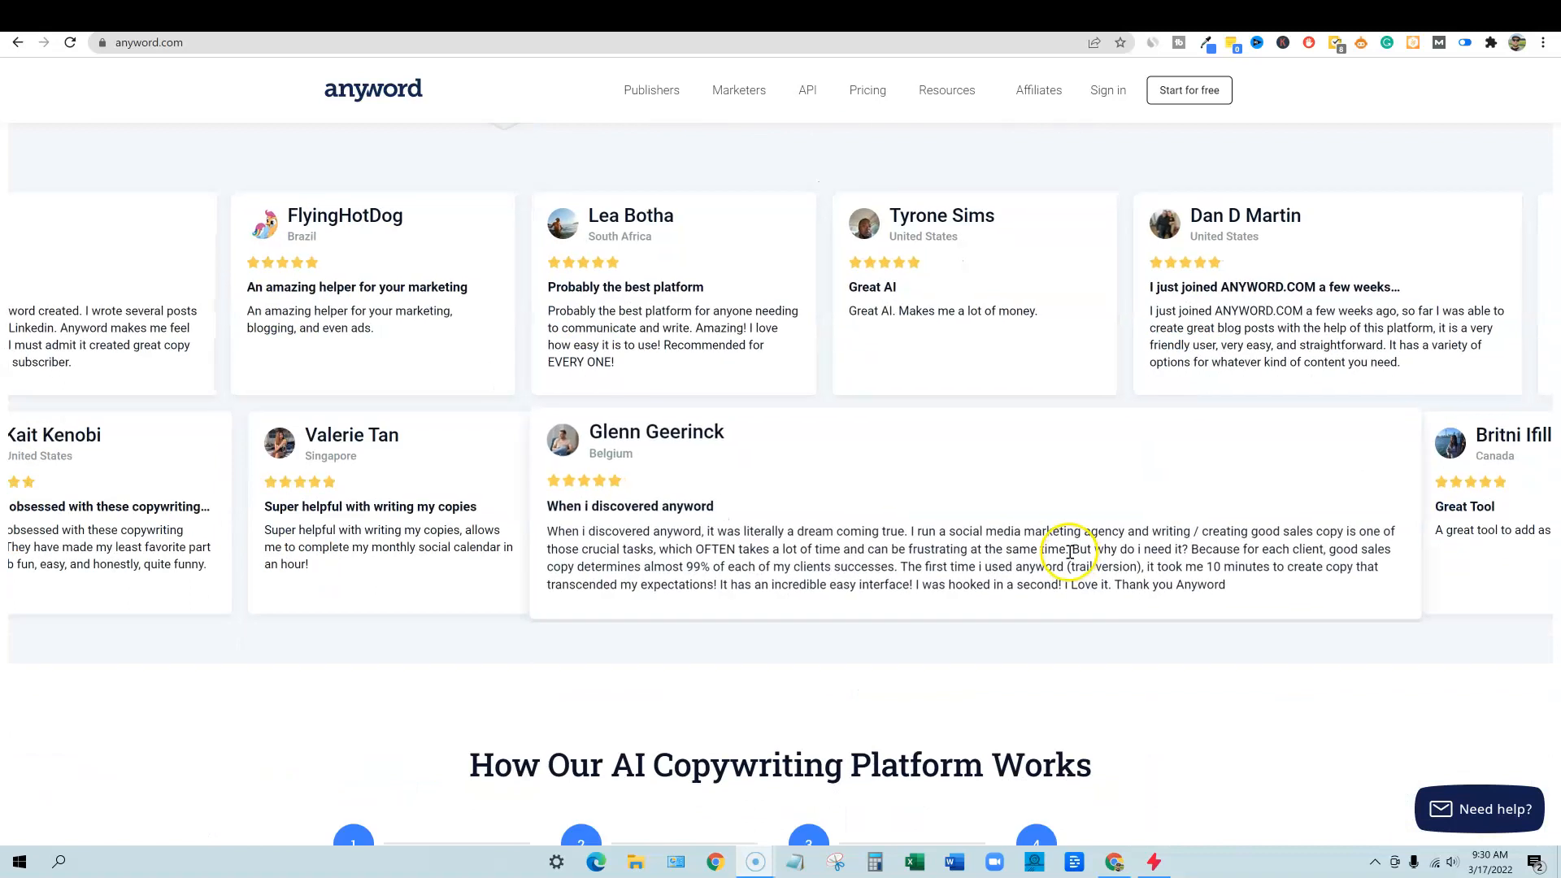
{"action": "scroll", "coordinate": [1130, 520], "scroll_direction": "down", "scroll_amount": 10}
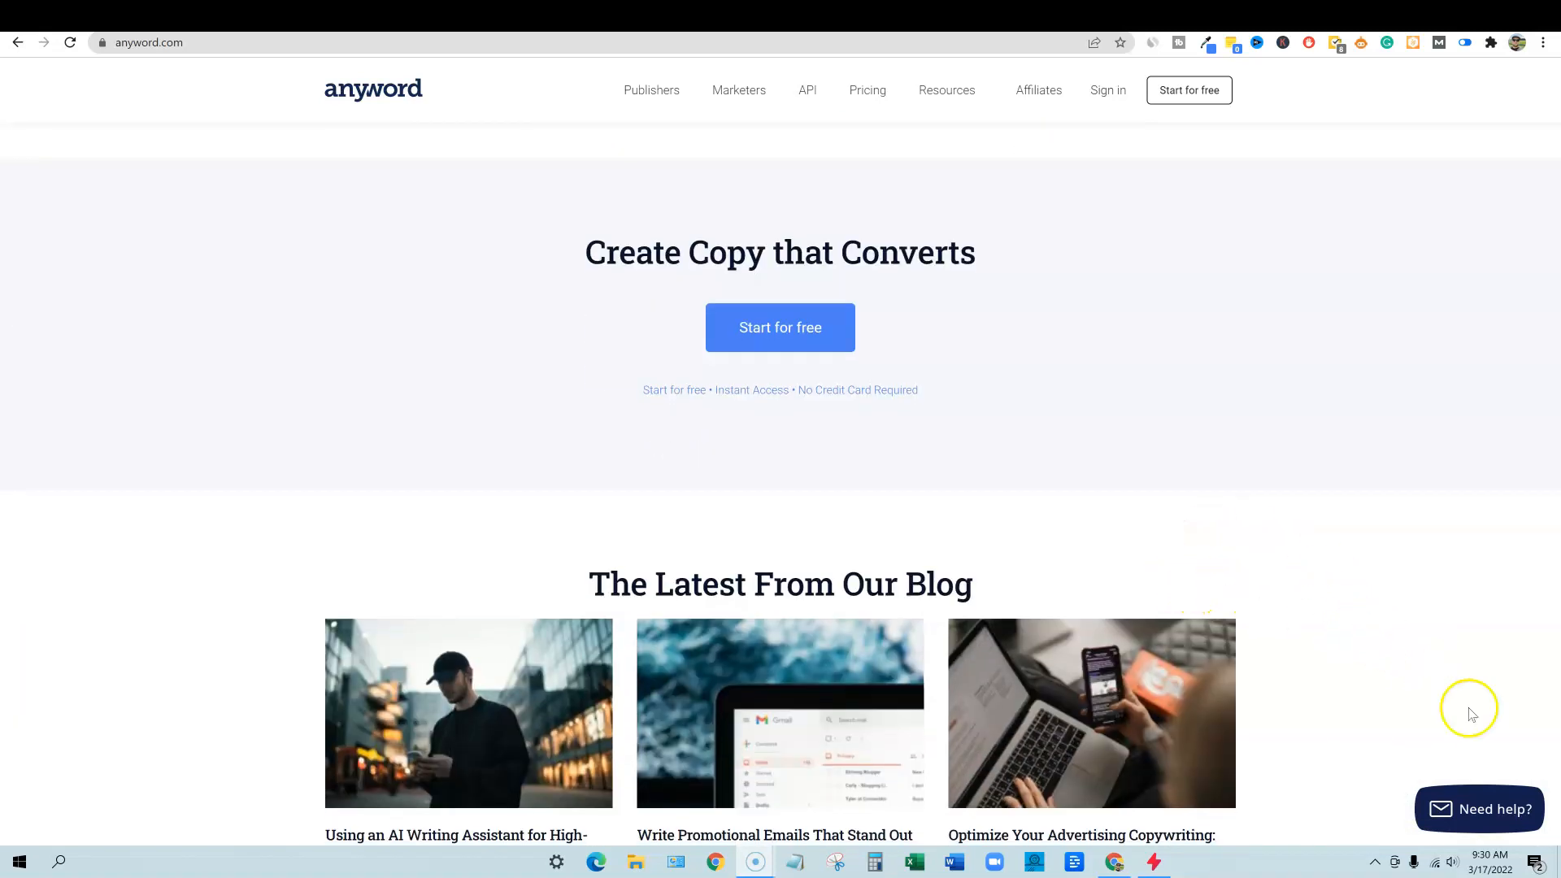
{"action": "scroll", "coordinate": [1336, 608], "scroll_direction": "up", "scroll_amount": 2}
{"action": "scroll", "coordinate": [1336, 608], "scroll_direction": "up", "scroll_amount": 1}
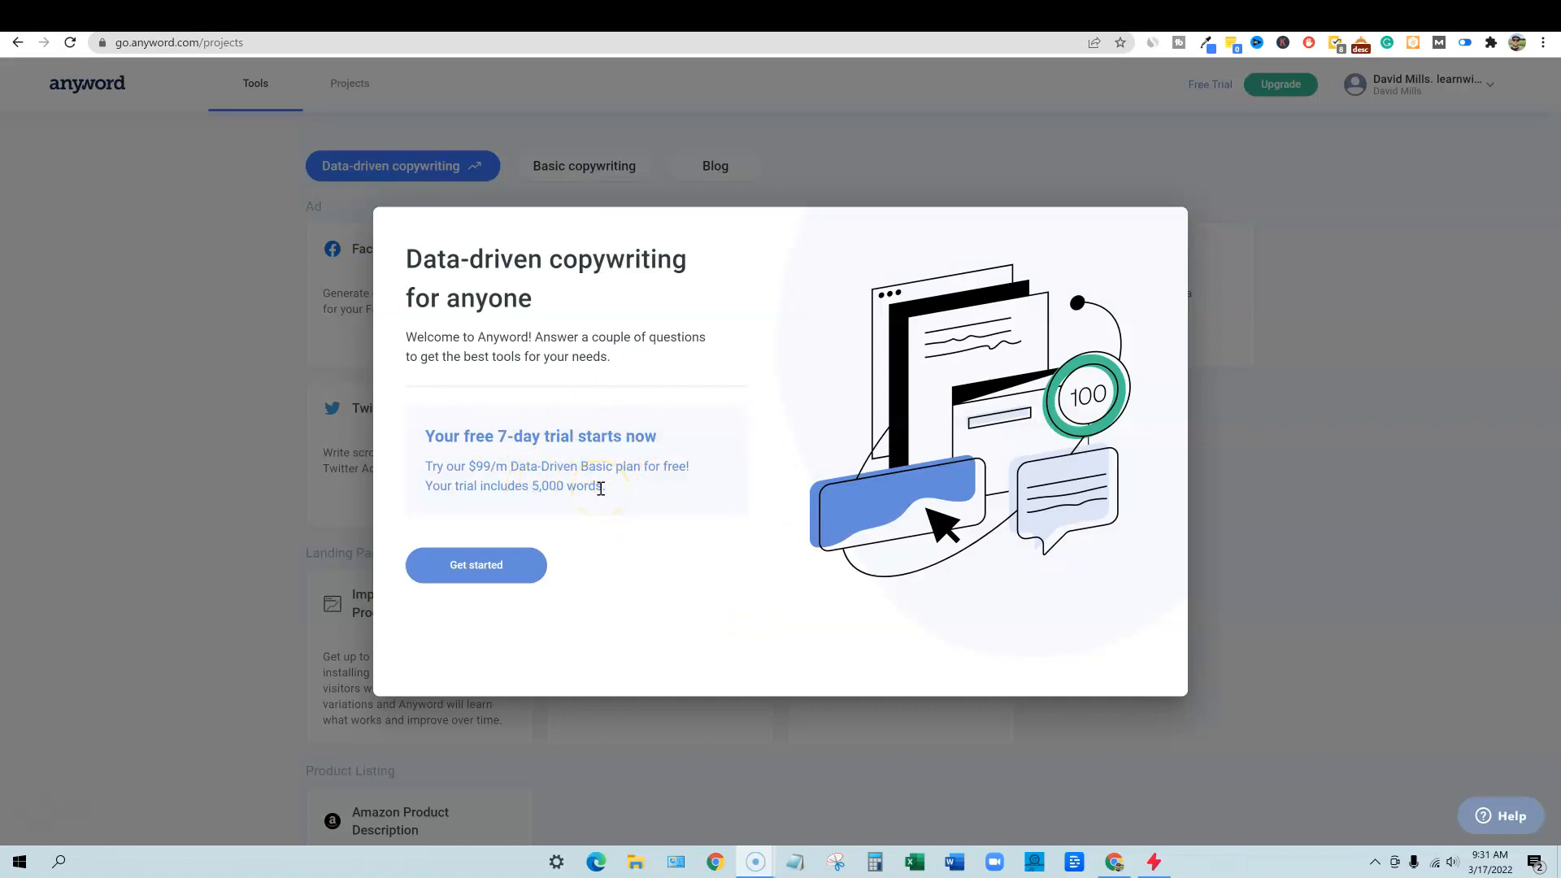
- Start the onboarding questionnaire and submit the roles Copywriter, SEO Marketer, Content Marketer, Online Business Owner and Influencer
{"action": "left_click_drag", "start_coordinate": [605, 488], "coordinate": [442, 487]}
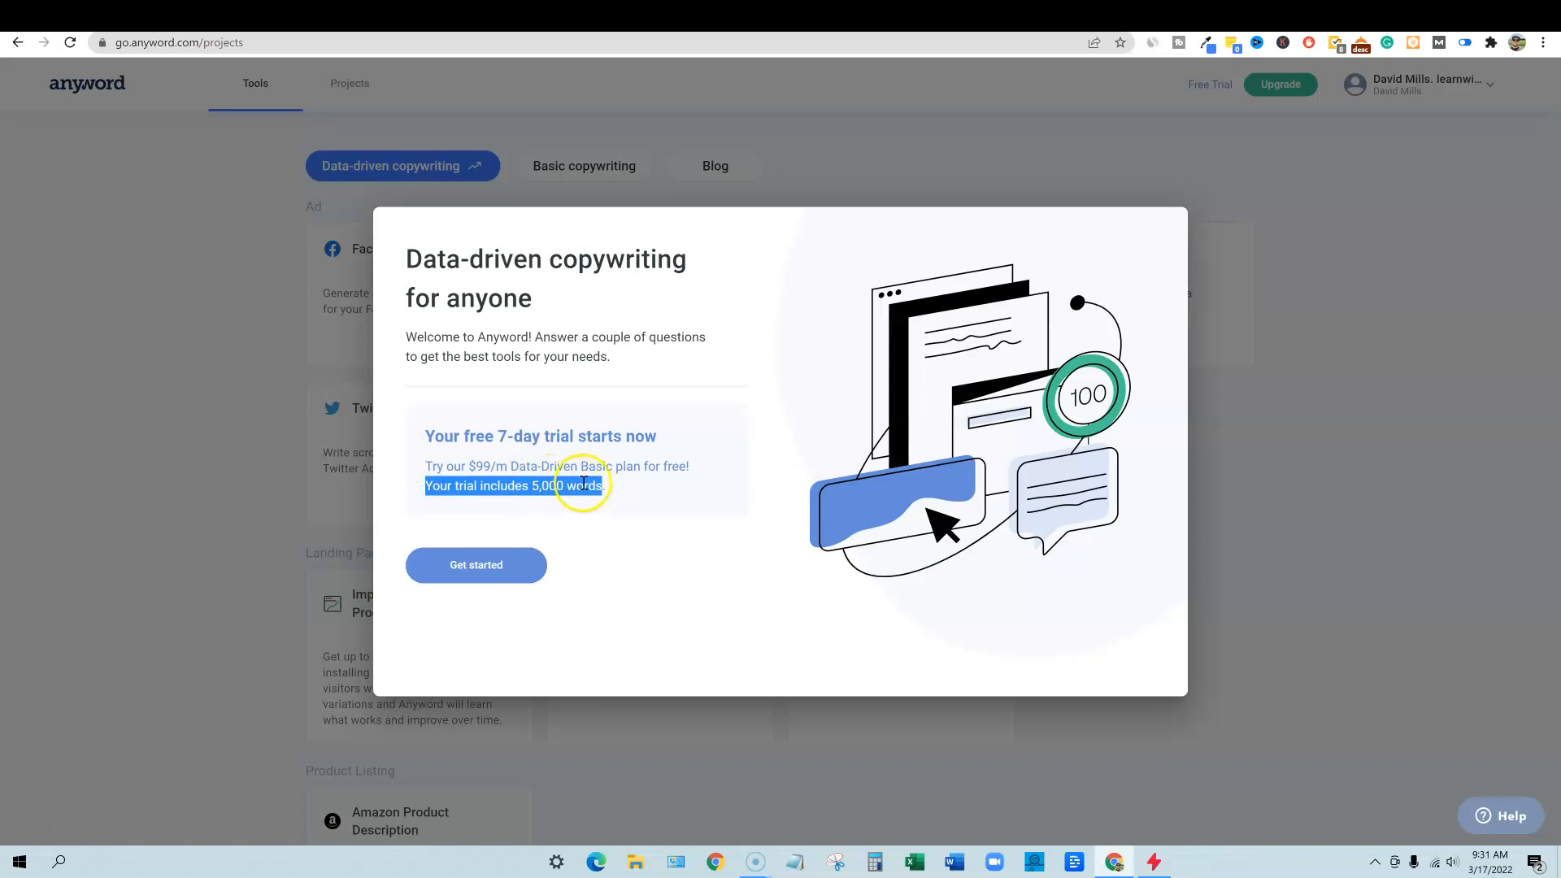
{"action": "left_click", "coordinate": [604, 486]}
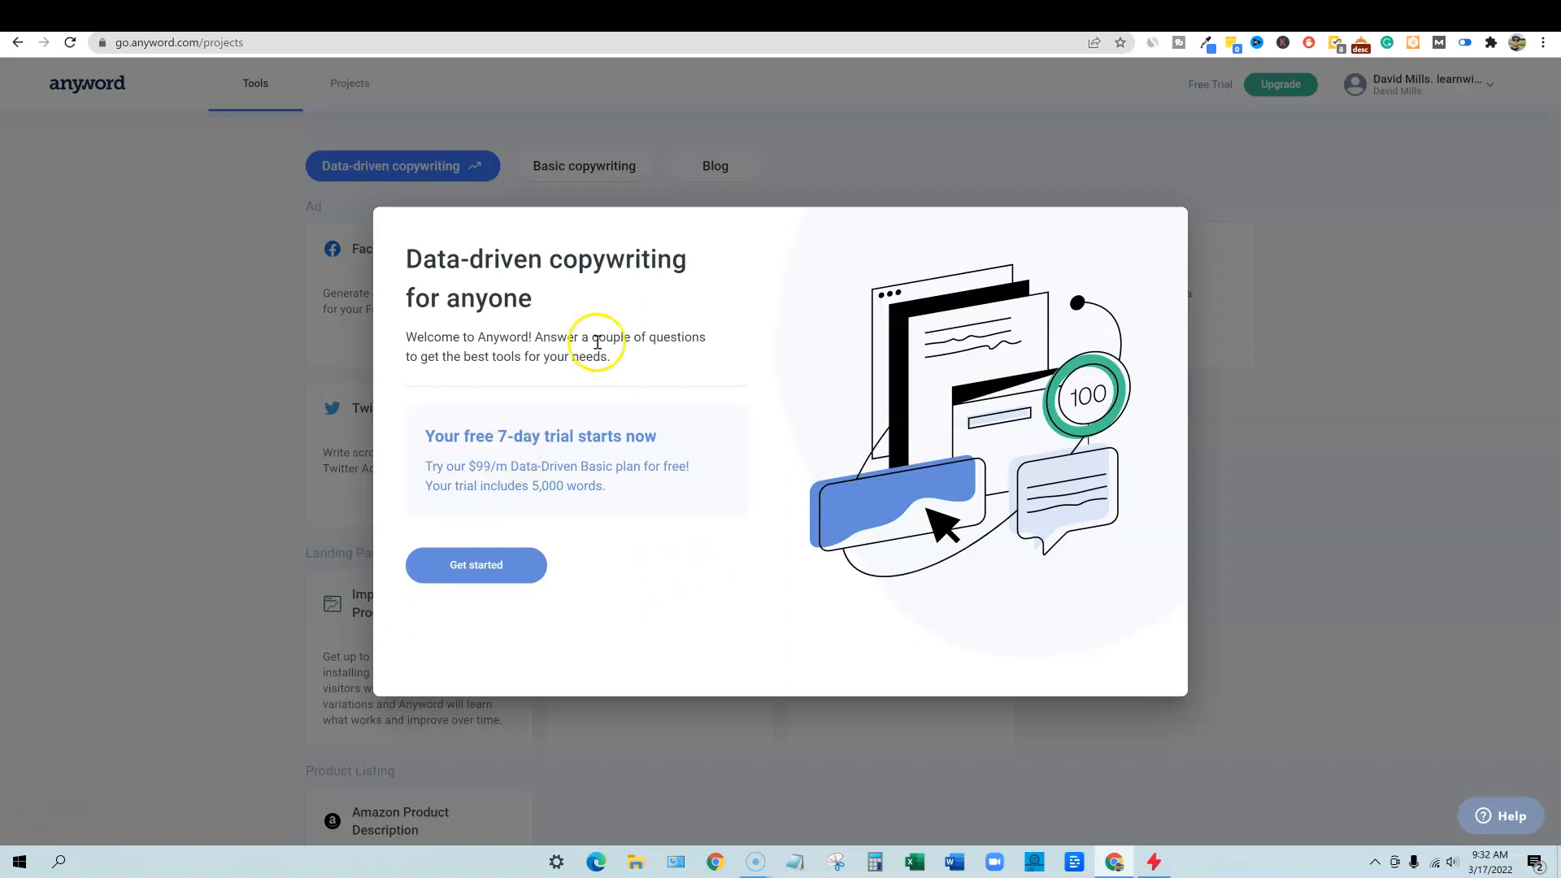
{"action": "left_click", "coordinate": [506, 560]}
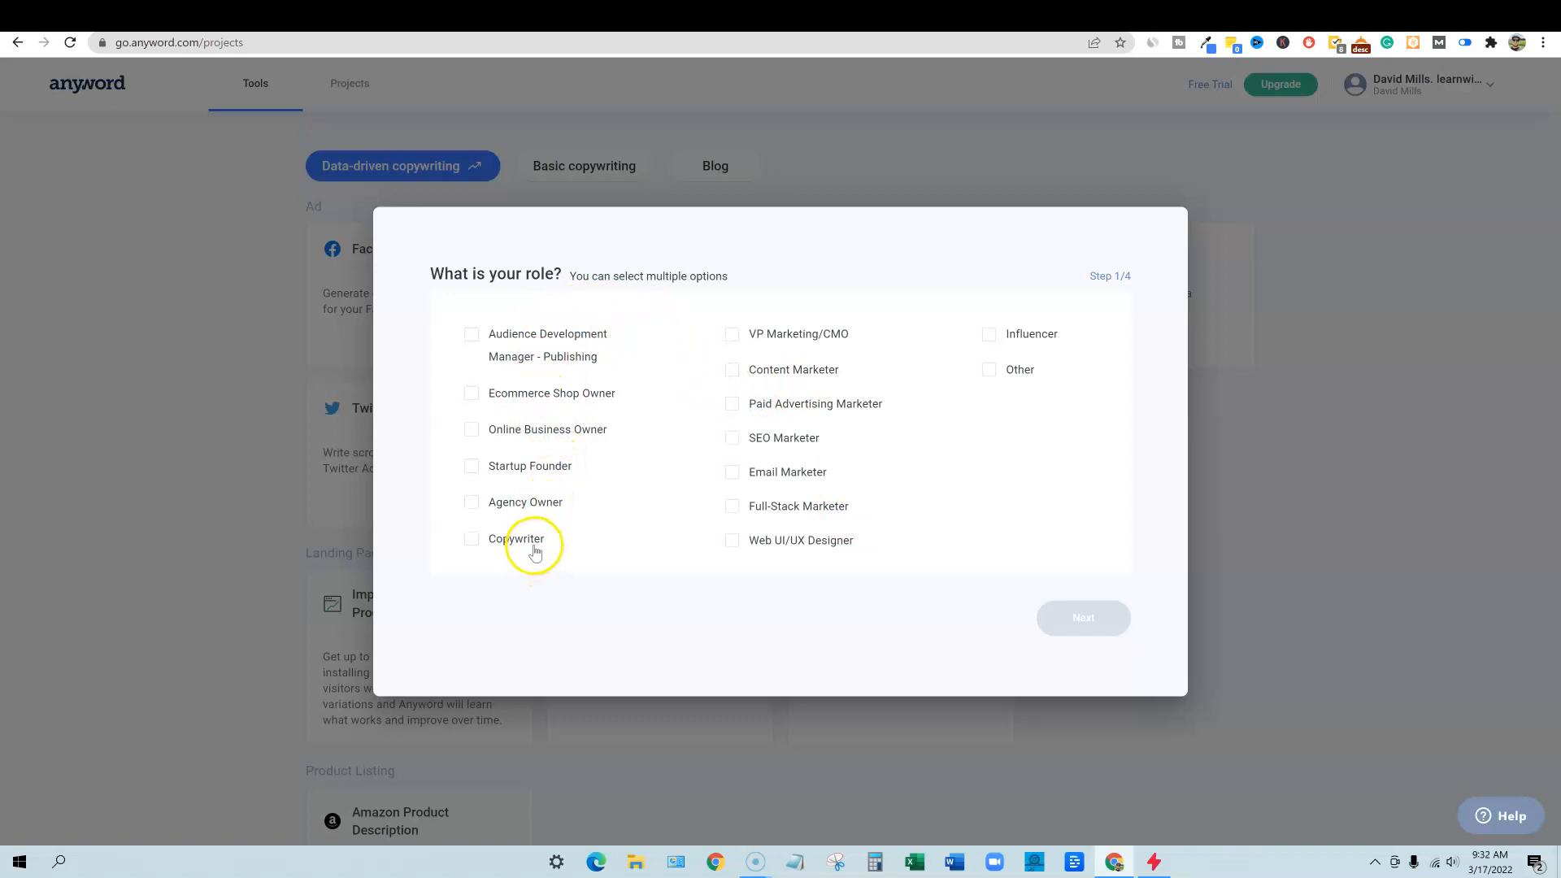
{"action": "left_click", "coordinate": [476, 541]}
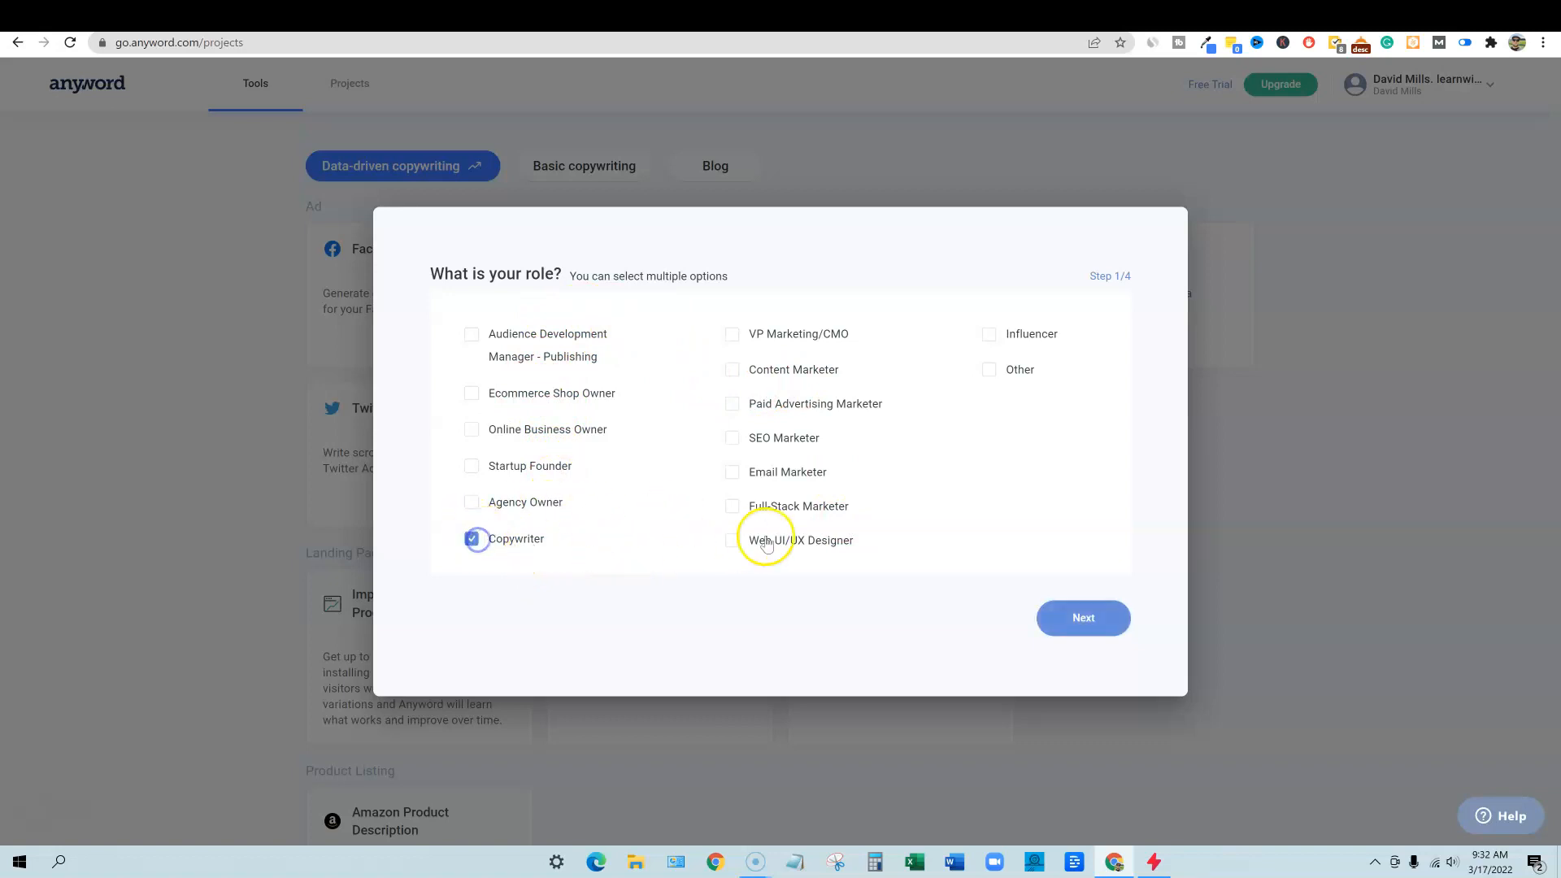
{"action": "left_click", "coordinate": [731, 438]}
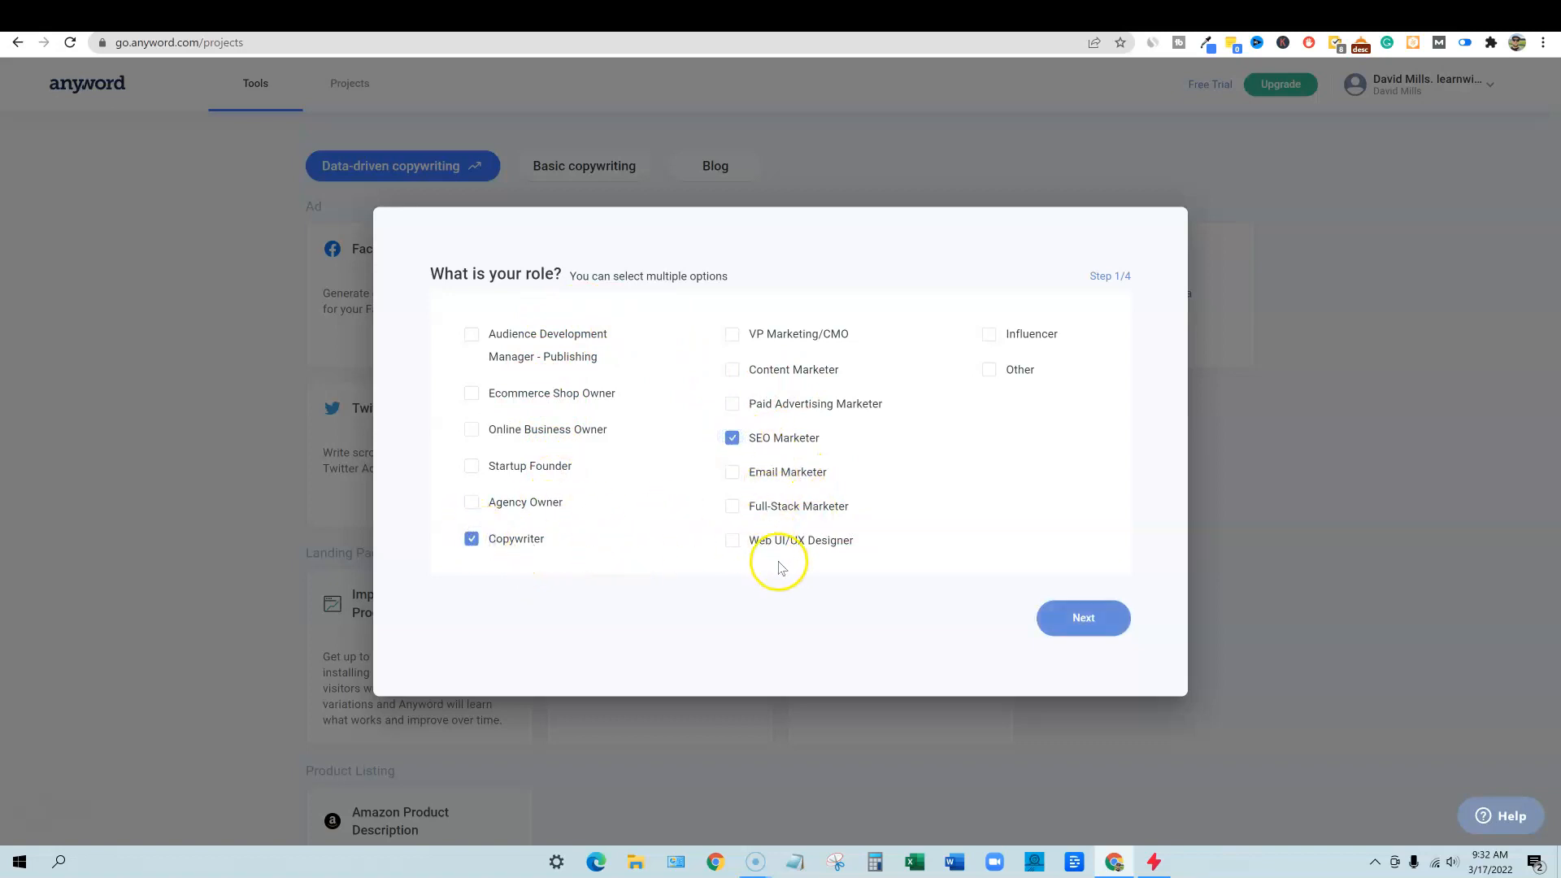
{"action": "left_click", "coordinate": [732, 369]}
{"action": "left_click", "coordinate": [476, 430]}
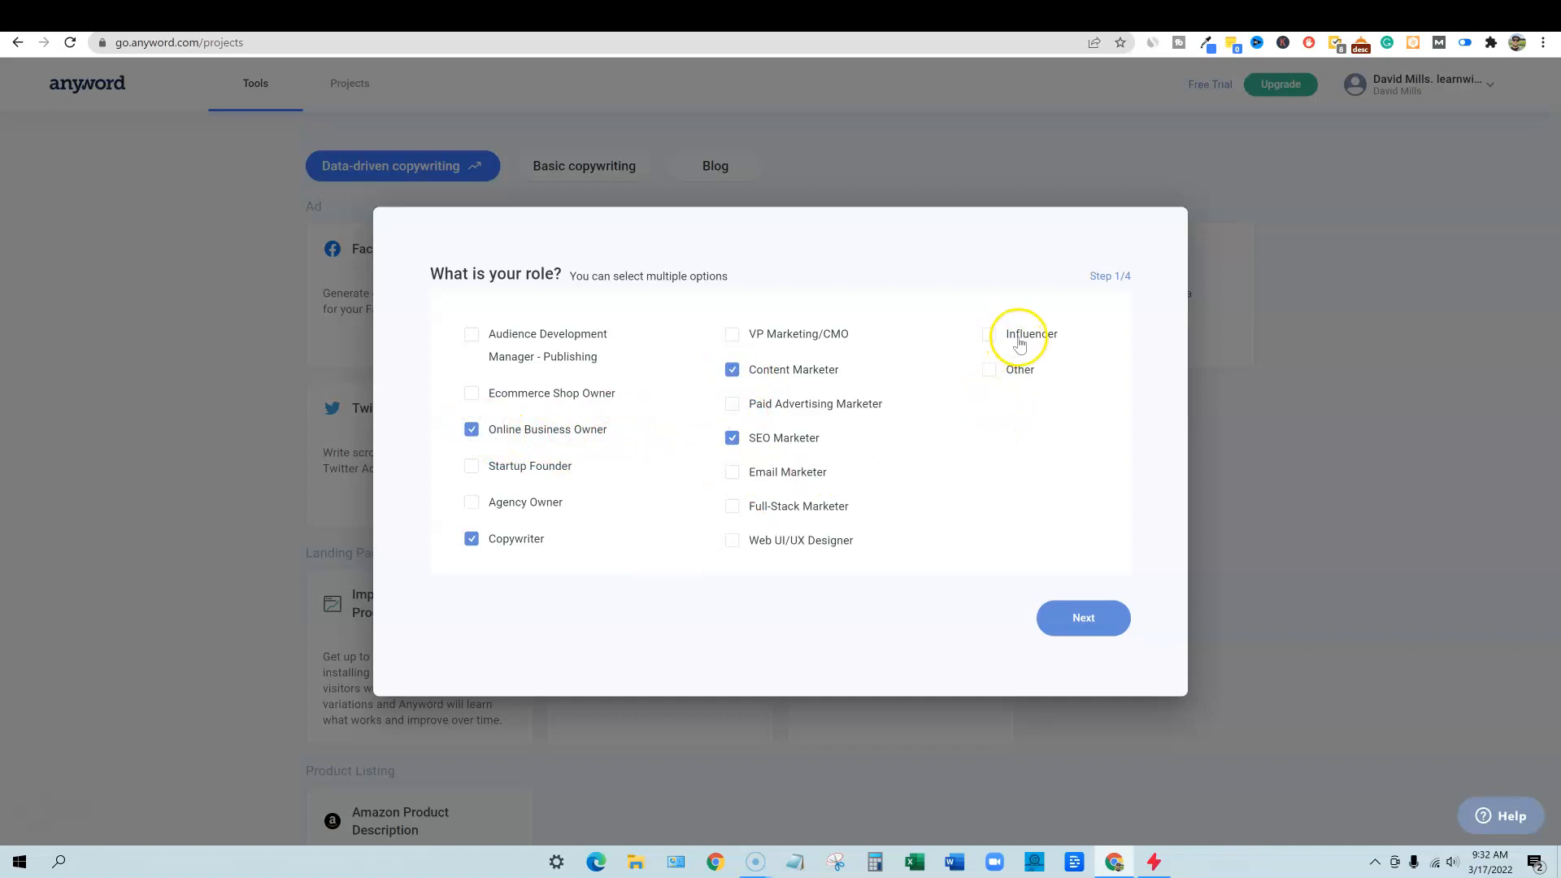
{"action": "left_click", "coordinate": [990, 345]}
{"action": "left_click", "coordinate": [1081, 619]}
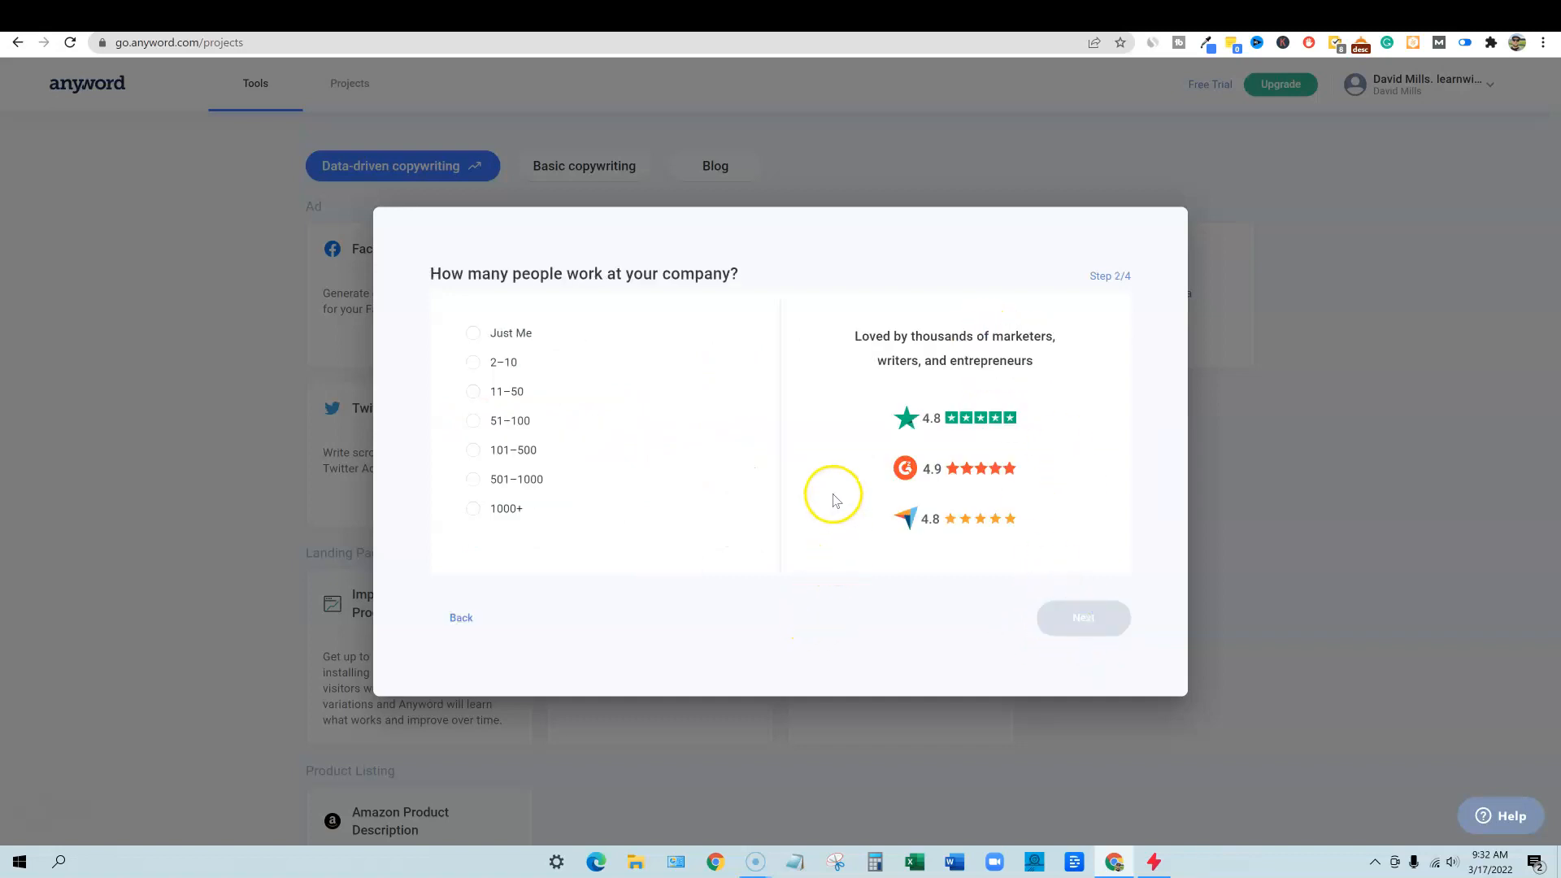
- Answer the company size question with Just Me and the referral question with Other social media
{"action": "left_click", "coordinate": [475, 334]}
{"action": "left_click", "coordinate": [1064, 615]}
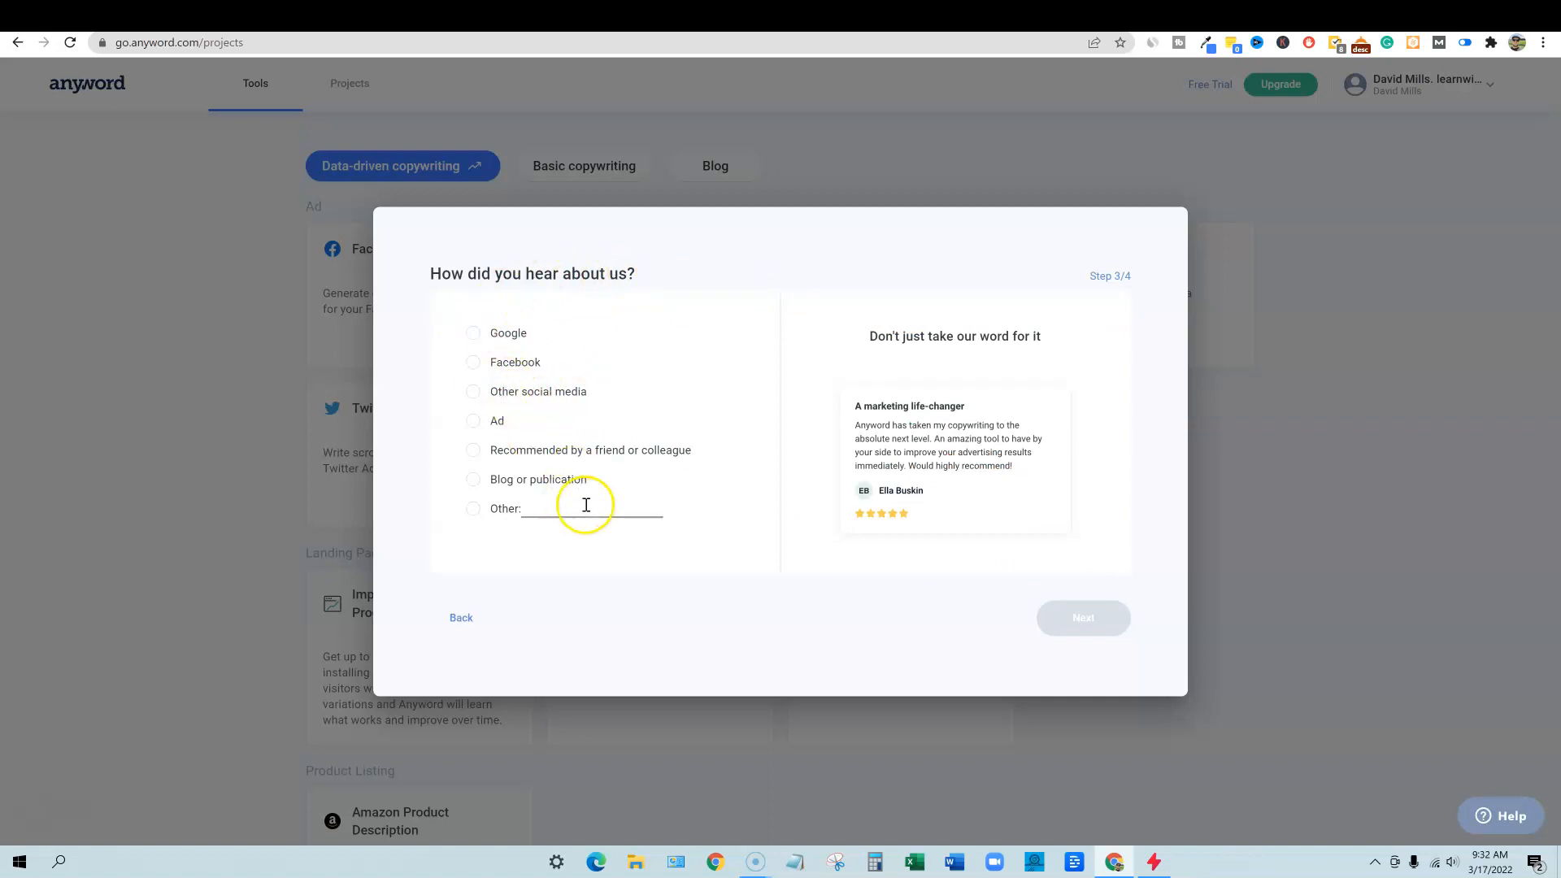
{"action": "left_click", "coordinate": [473, 392]}
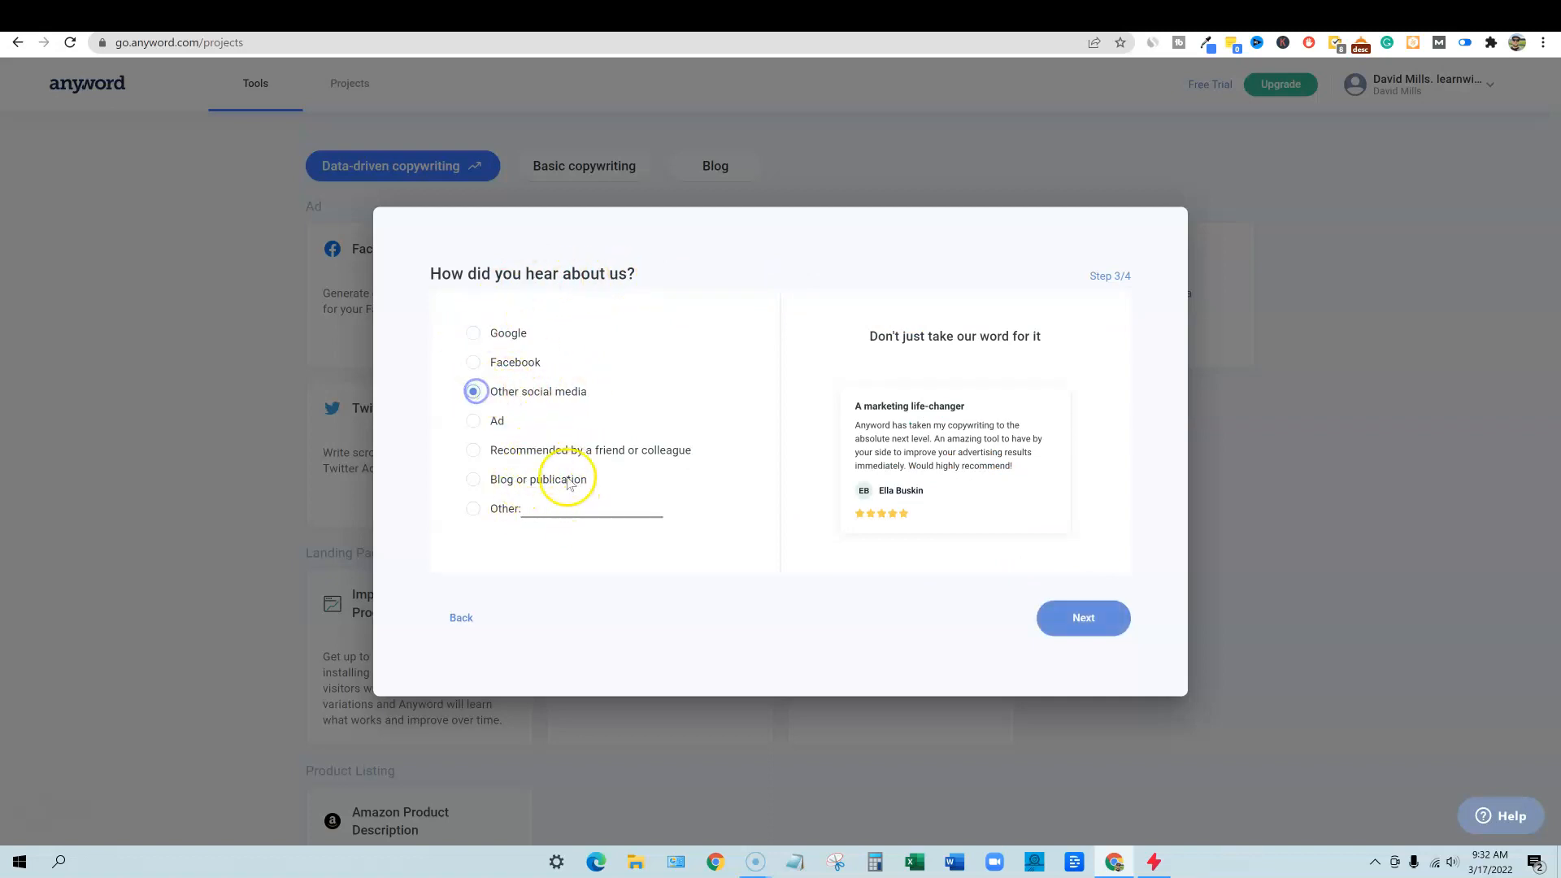
{"action": "left_click", "coordinate": [1077, 620]}
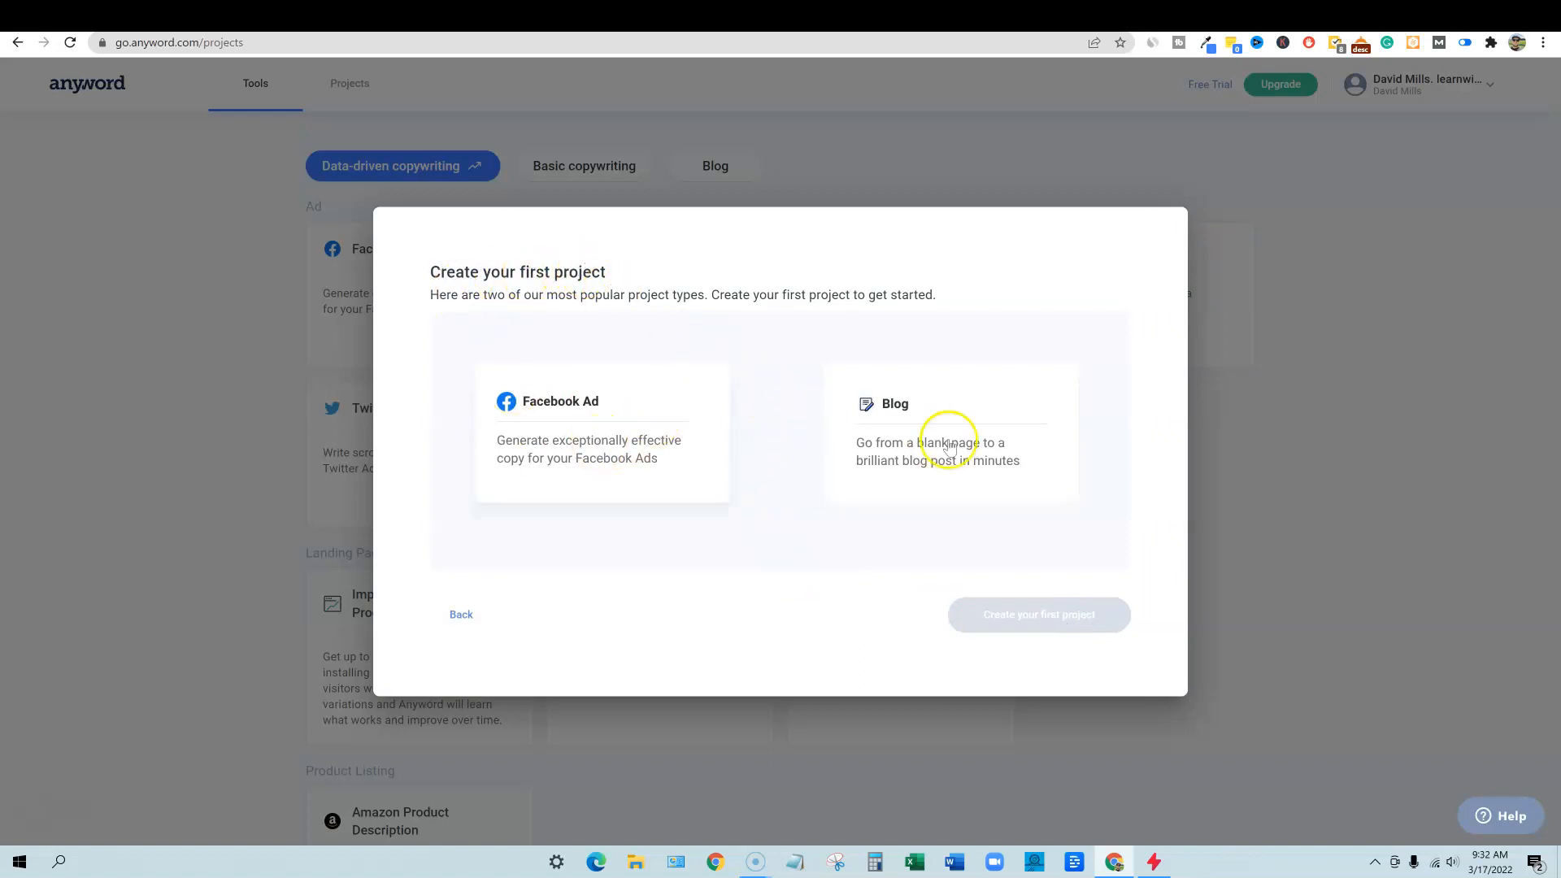
- Create the first project as a Blog and look over its setup stages
{"action": "left_click", "coordinate": [908, 410]}
{"action": "left_click", "coordinate": [1056, 620]}
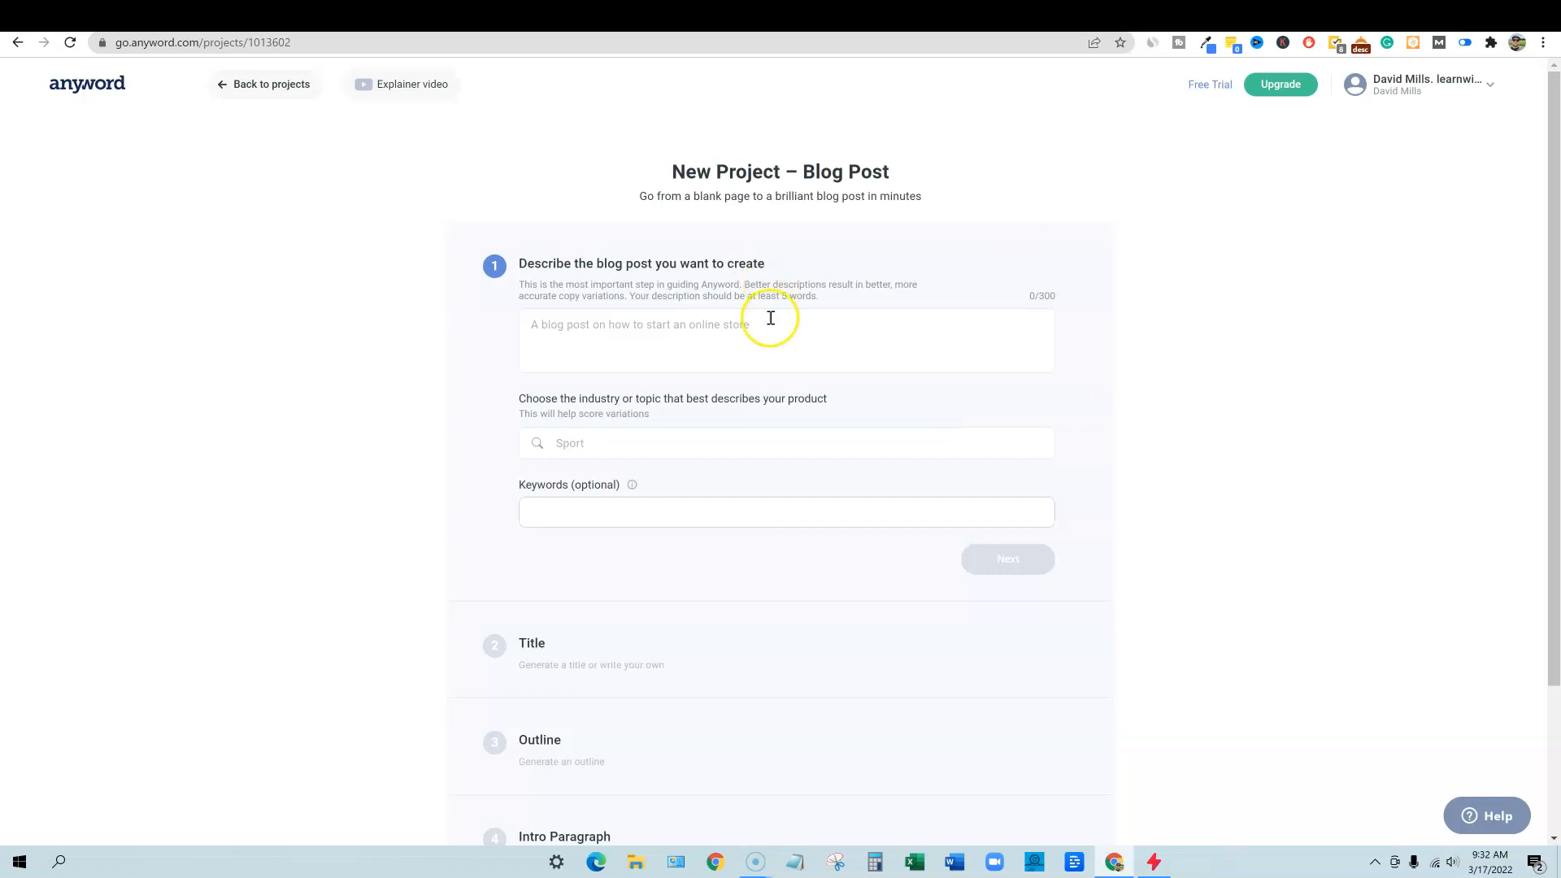
{"action": "scroll", "coordinate": [759, 463], "scroll_direction": "down", "scroll_amount": 2}
{"action": "scroll", "coordinate": [763, 486], "scroll_direction": "up", "scroll_amount": 2}
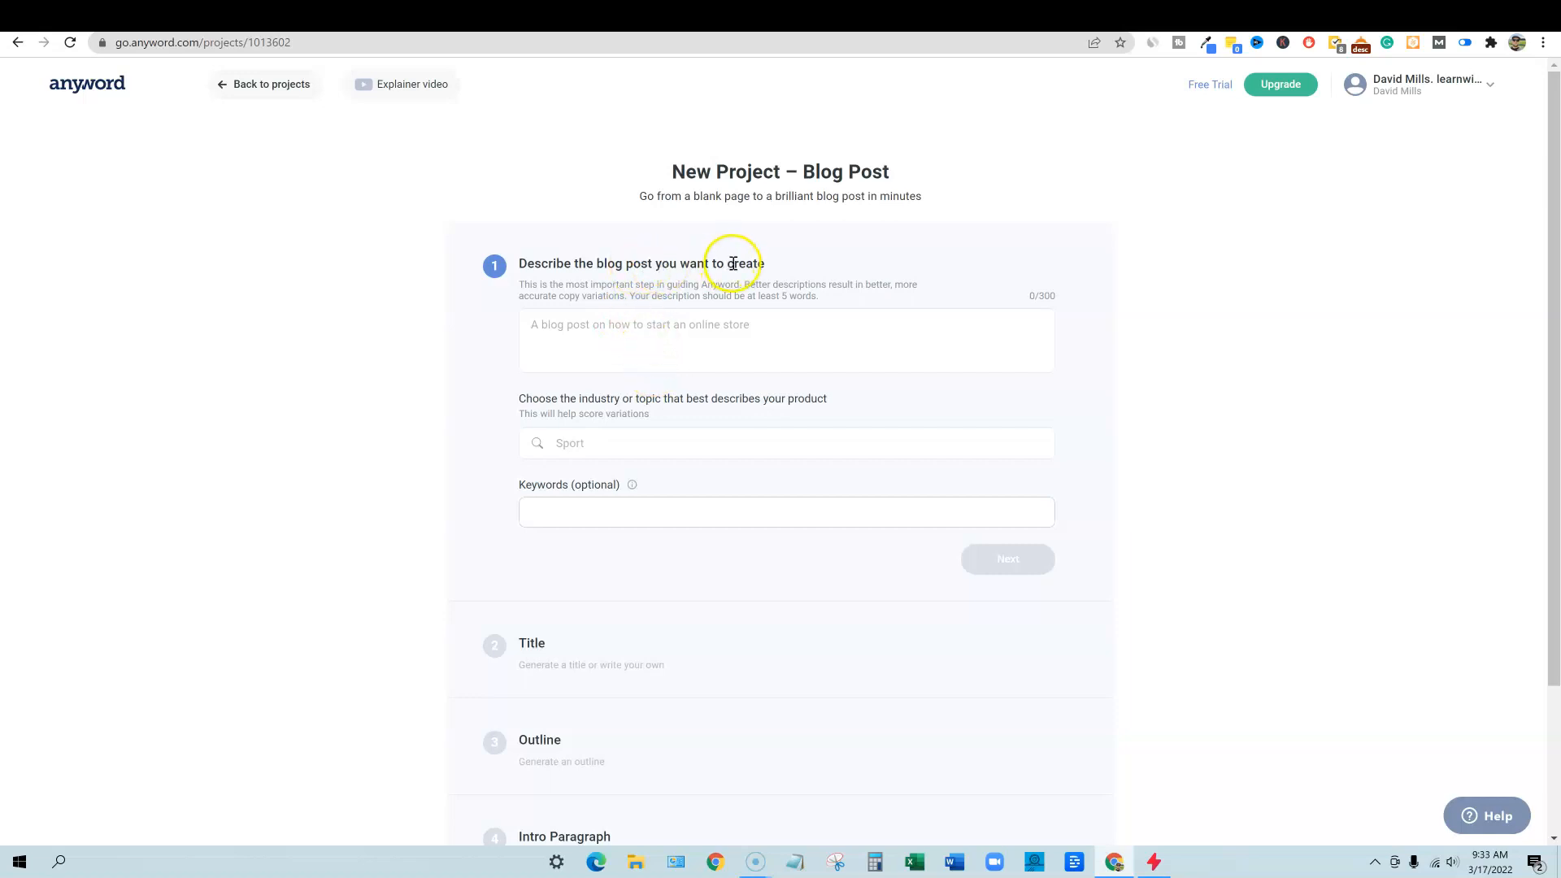
- Describe the post as "a blog post about how to lose weight fast" and set its industry to Fitness and Exercise
{"action": "left_click", "coordinate": [635, 327]}
{"action": "type", "text": "a blog post about"}
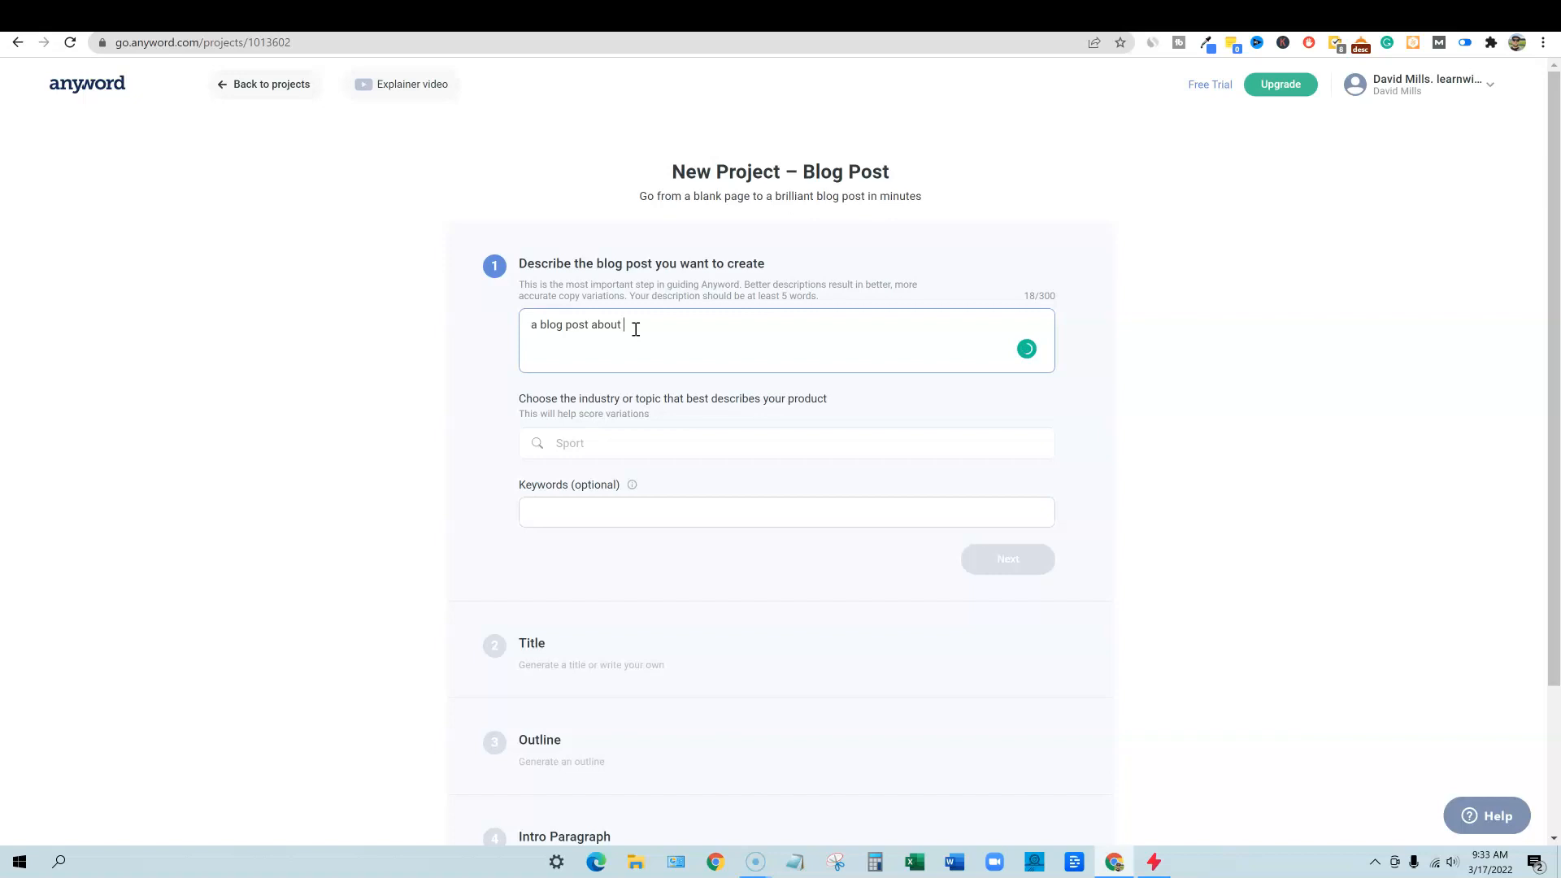
{"action": "type", "text": "how to lo"}
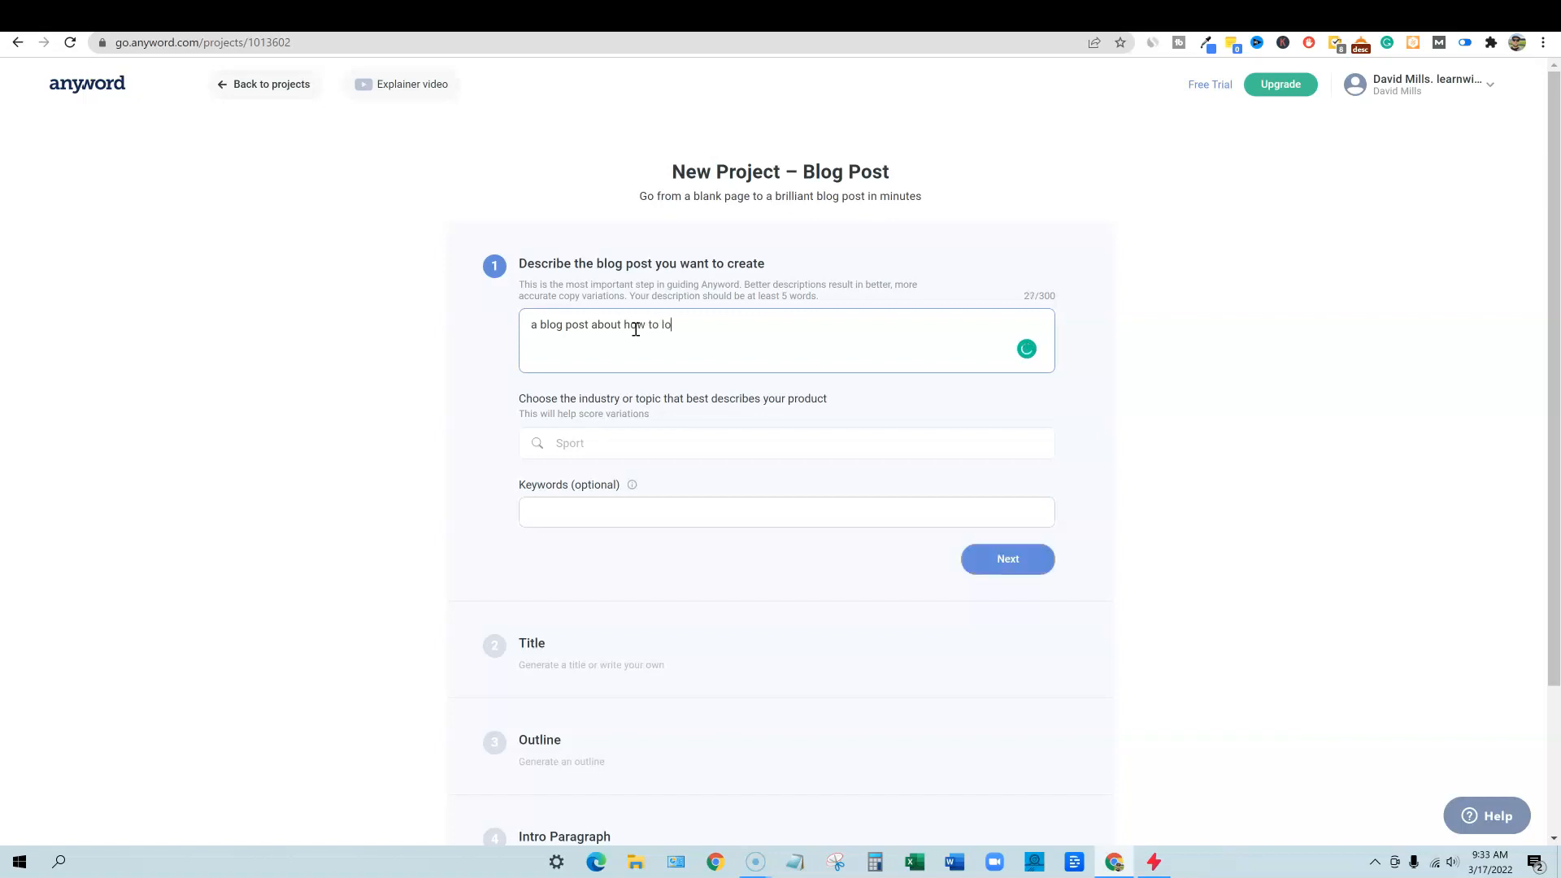
{"action": "type", "text": "se weight fast"}
{"action": "left_click", "coordinate": [590, 441]}
{"action": "type", "text": "fitness"}
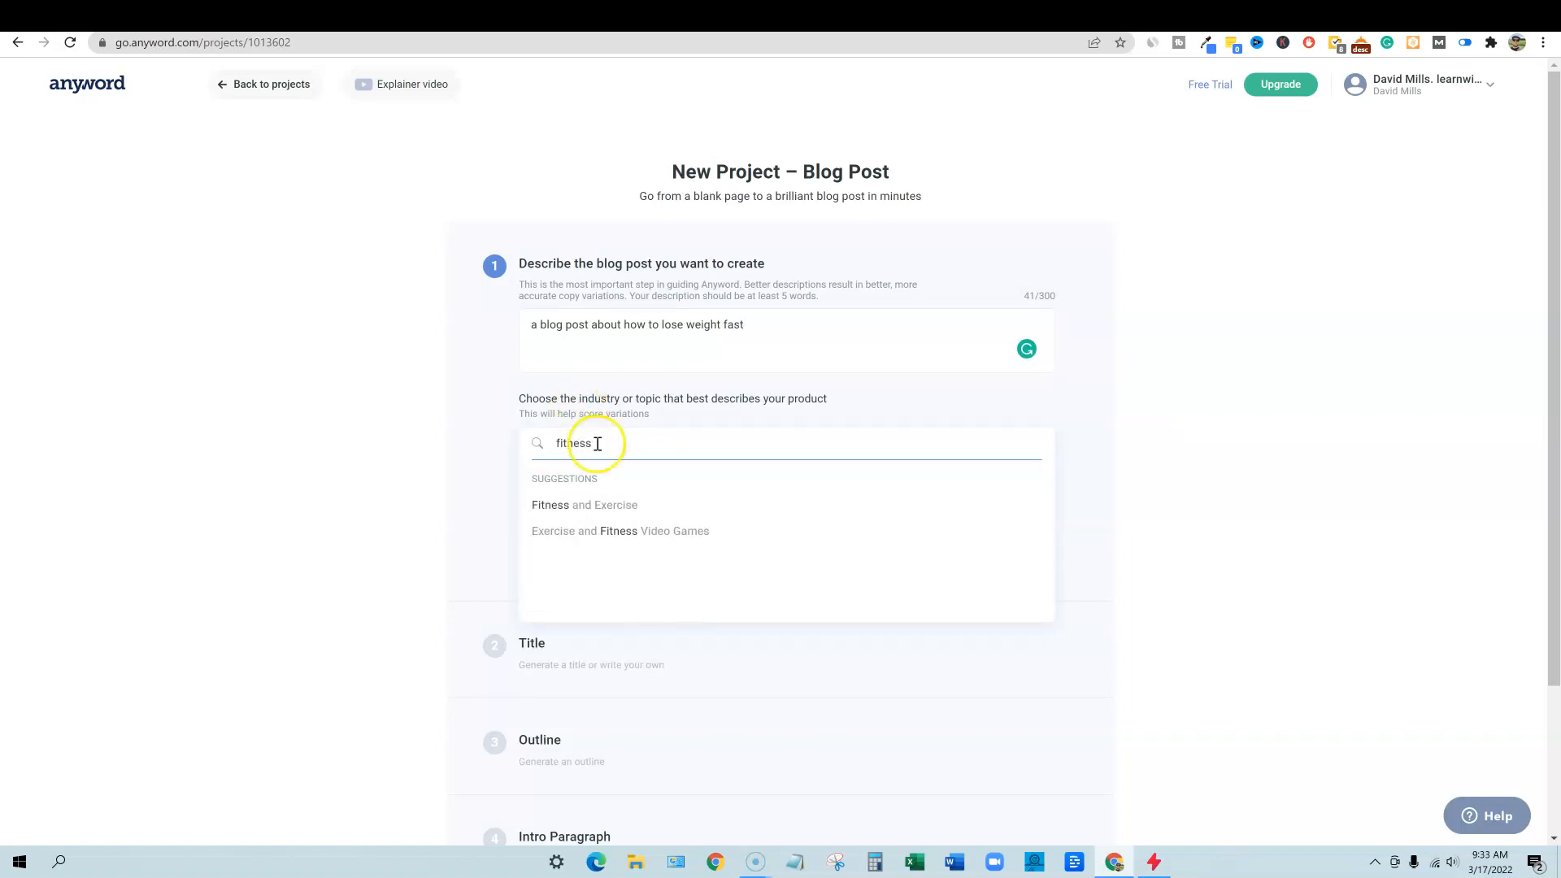
{"action": "left_click", "coordinate": [599, 505]}
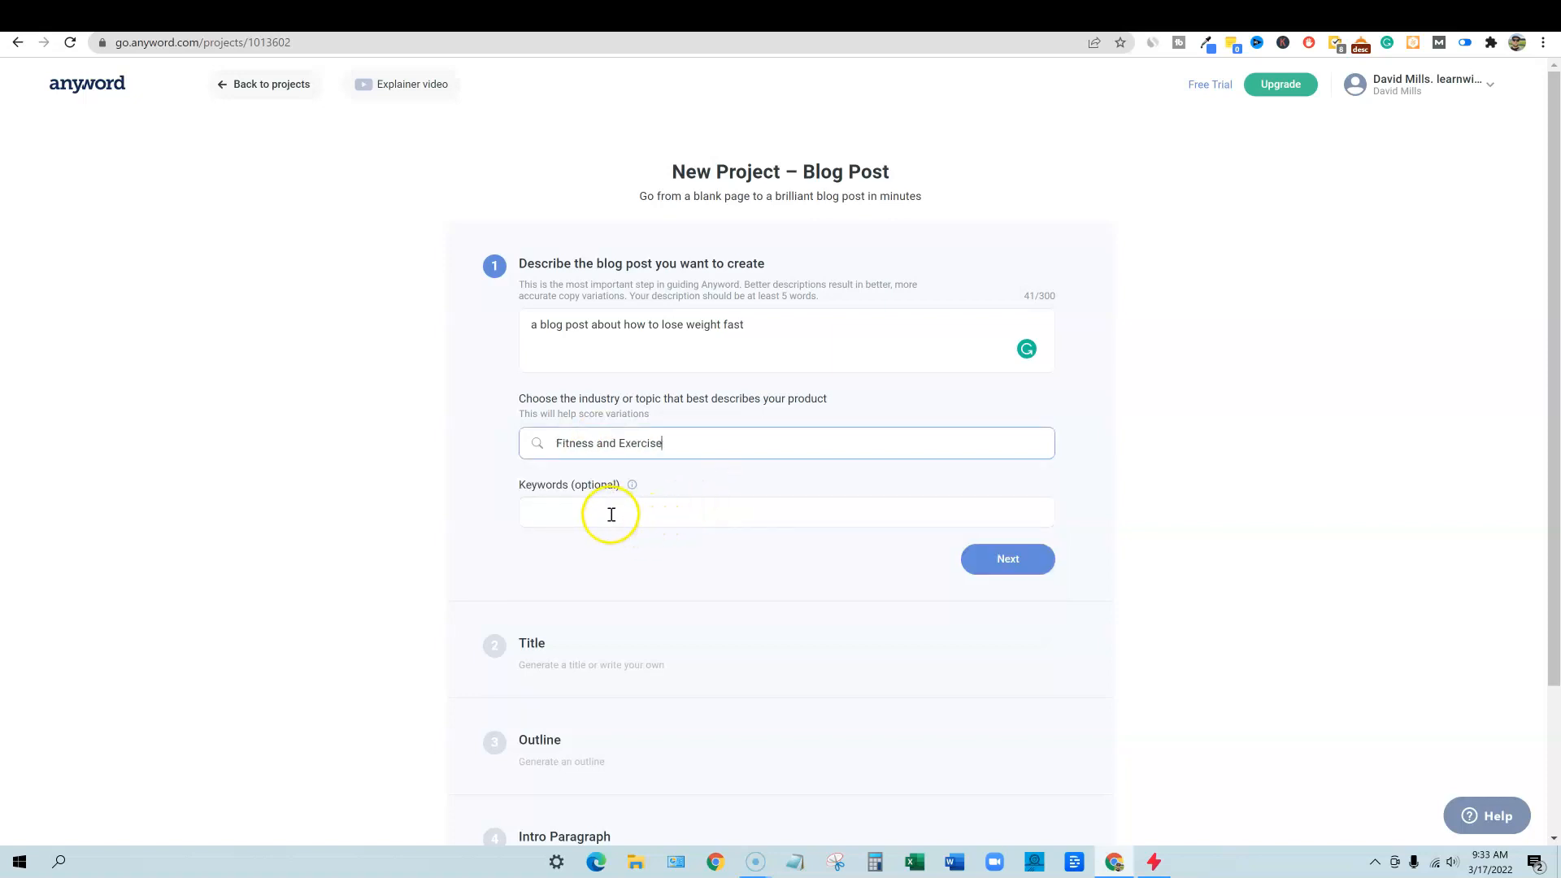
- Copy "lose weight fast" from the description and save it as a keyword for the blog post
{"action": "left_click_drag", "start_coordinate": [748, 324], "coordinate": [658, 325]}
{"action": "key", "text": "ctrl+c"}
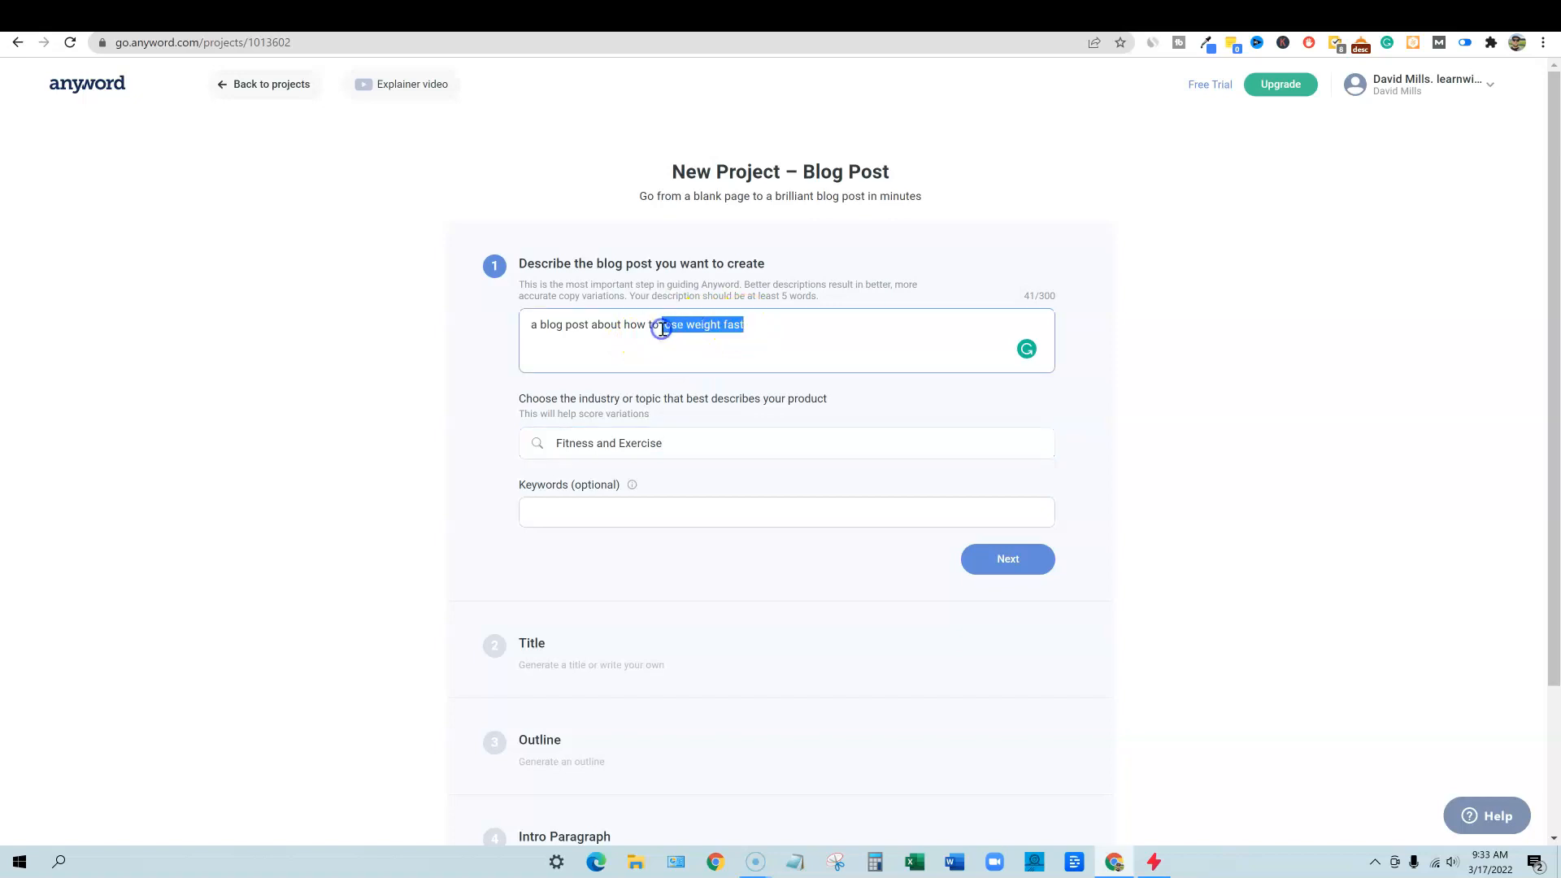
{"action": "left_click", "coordinate": [610, 514]}
{"action": "key", "text": "ctrl+v"}
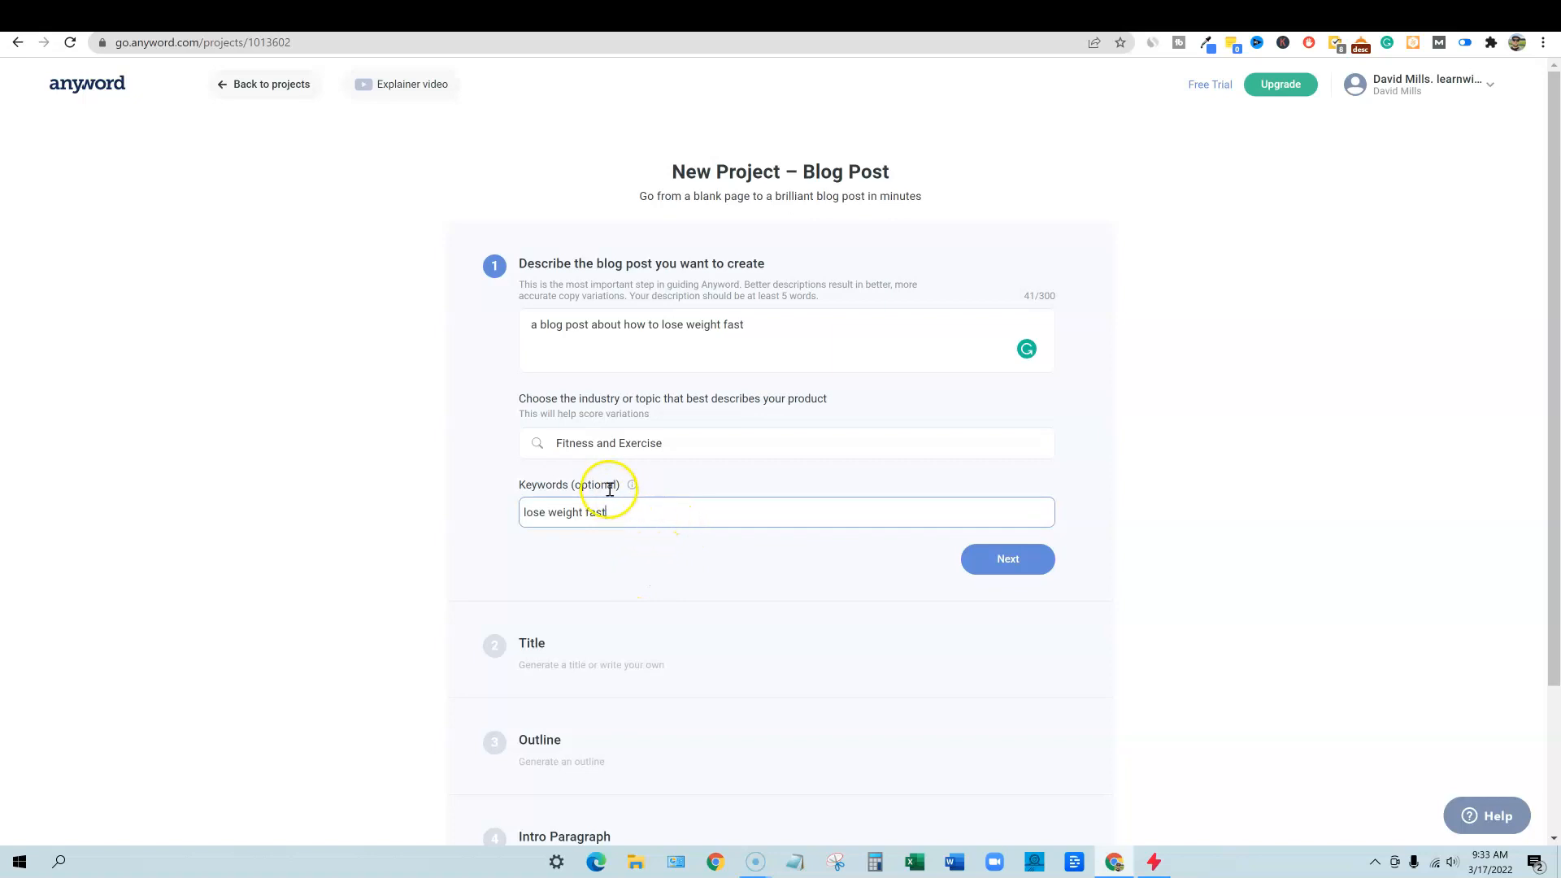
{"action": "mouse_move", "coordinate": [633, 489]}
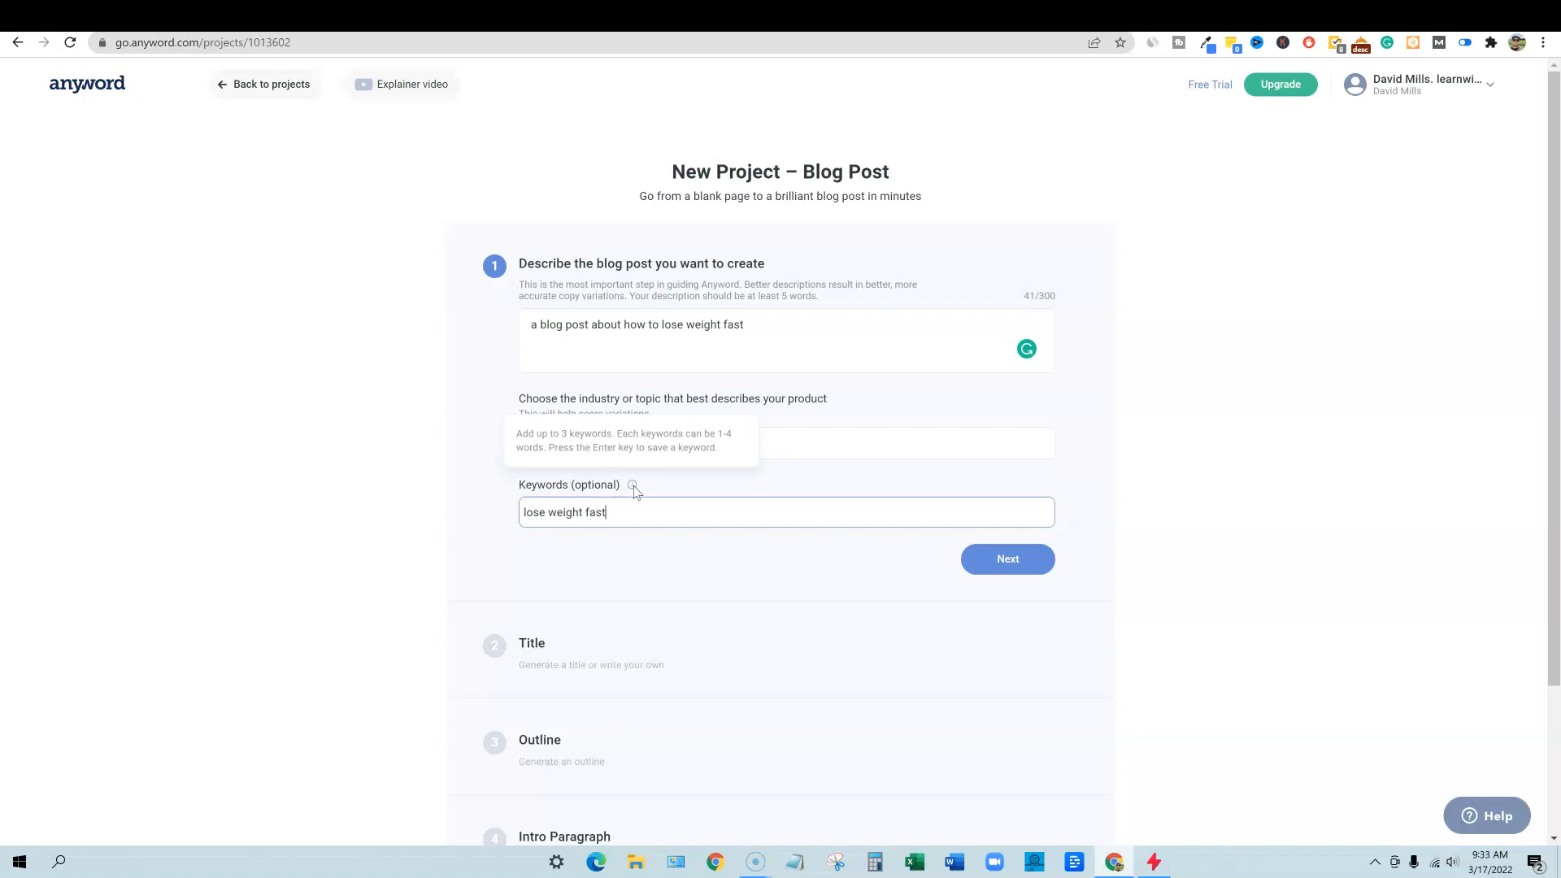
{"action": "left_click", "coordinate": [633, 507]}
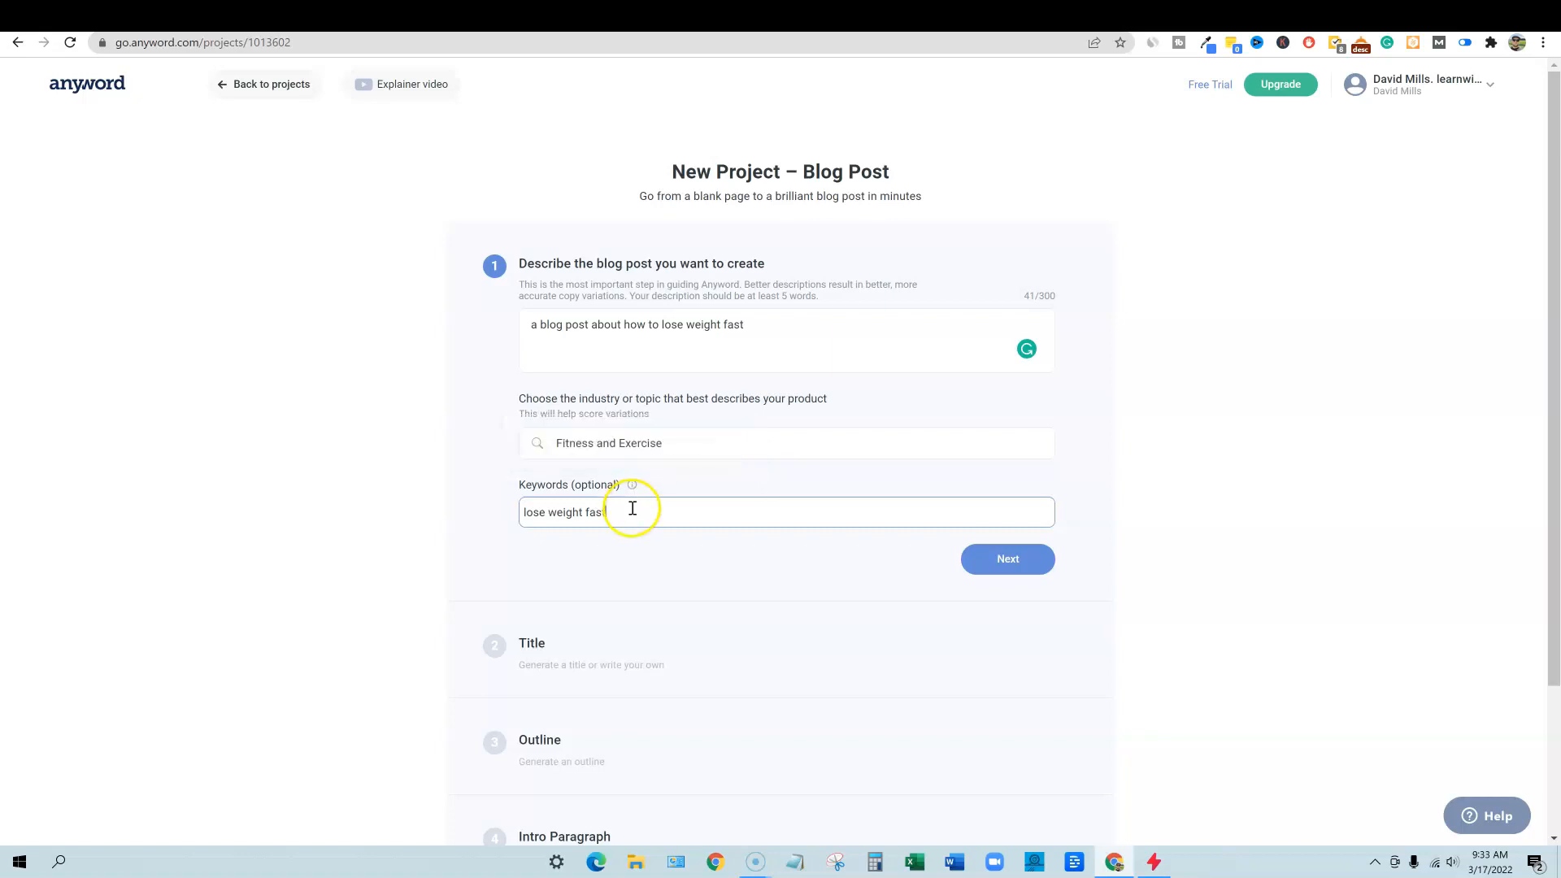
{"action": "key", "text": "Return"}
- Generate title suggestions for the post and view the score details of "The Top 10 Ways to Lose Weight Fast"
{"action": "scroll", "coordinate": [738, 655], "scroll_direction": "down", "scroll_amount": 2}
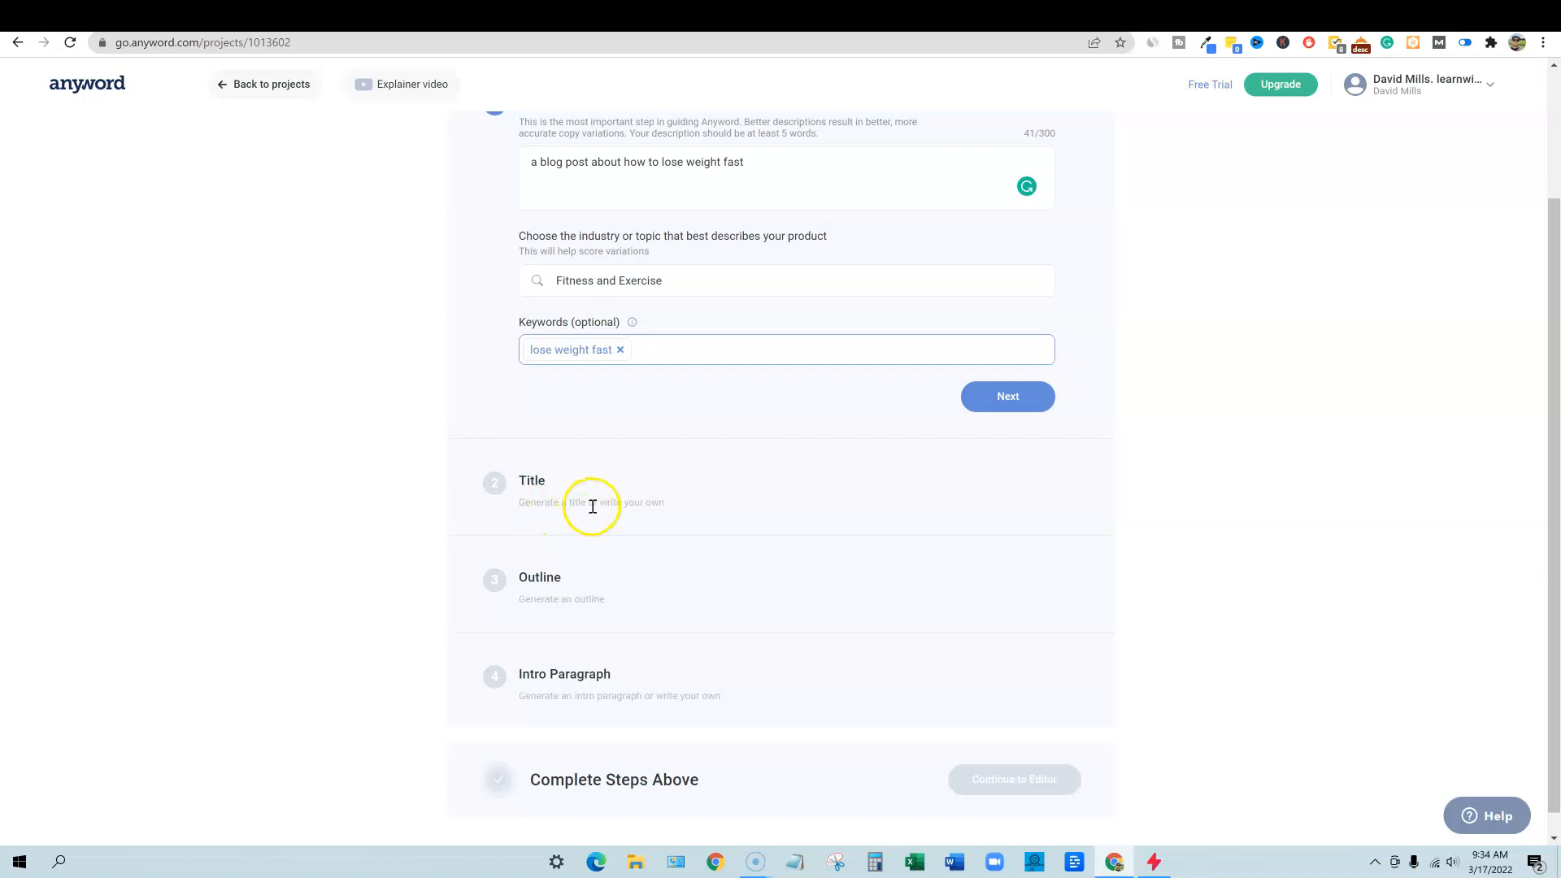
{"action": "left_click", "coordinate": [635, 504]}
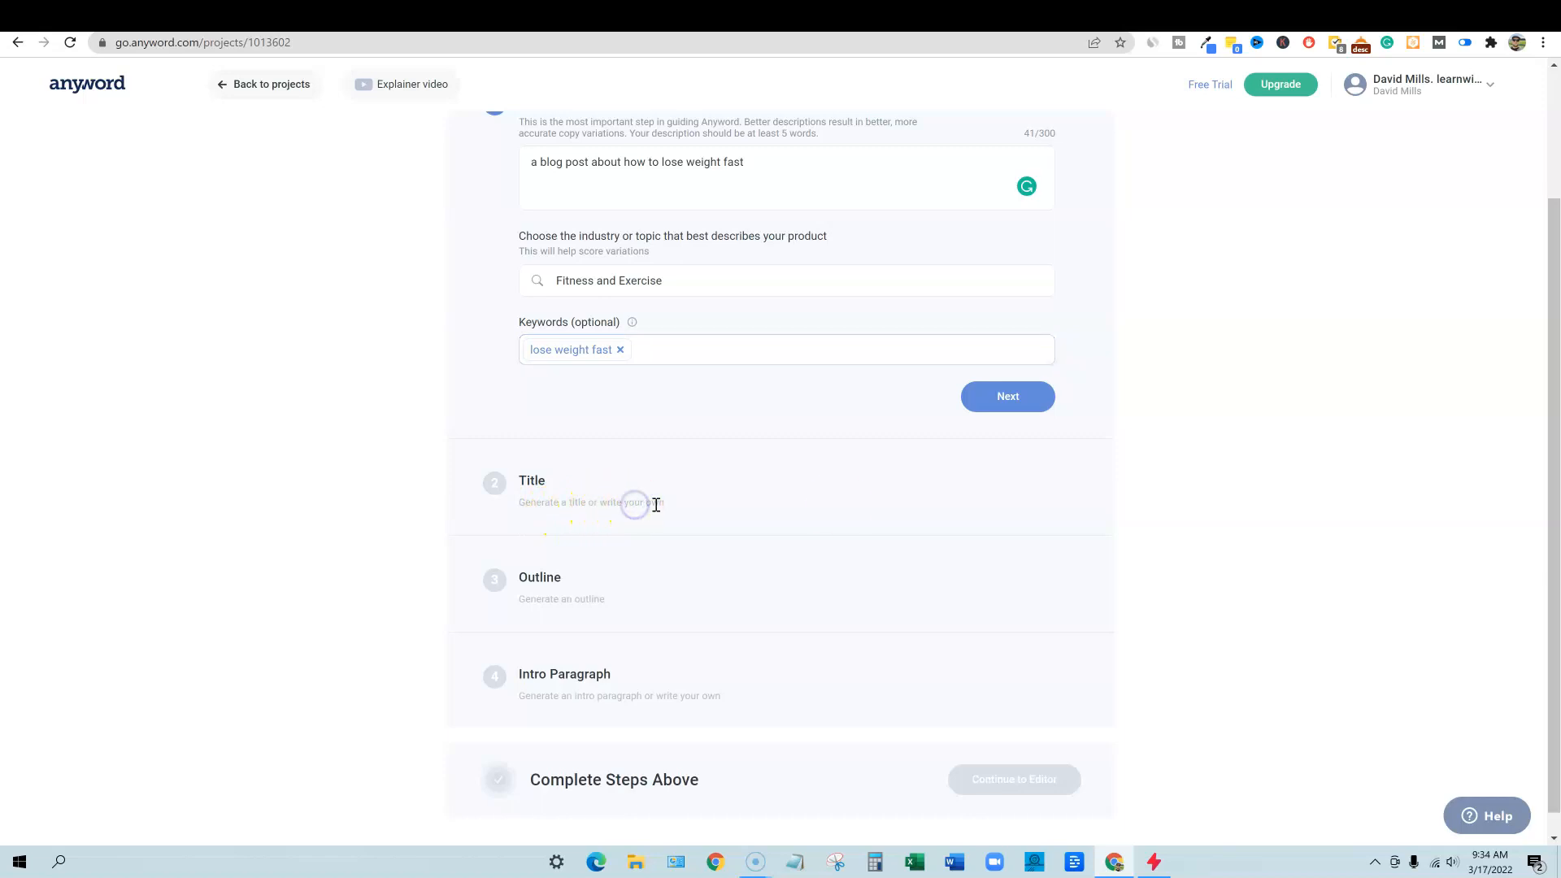
{"action": "left_click", "coordinate": [1003, 397]}
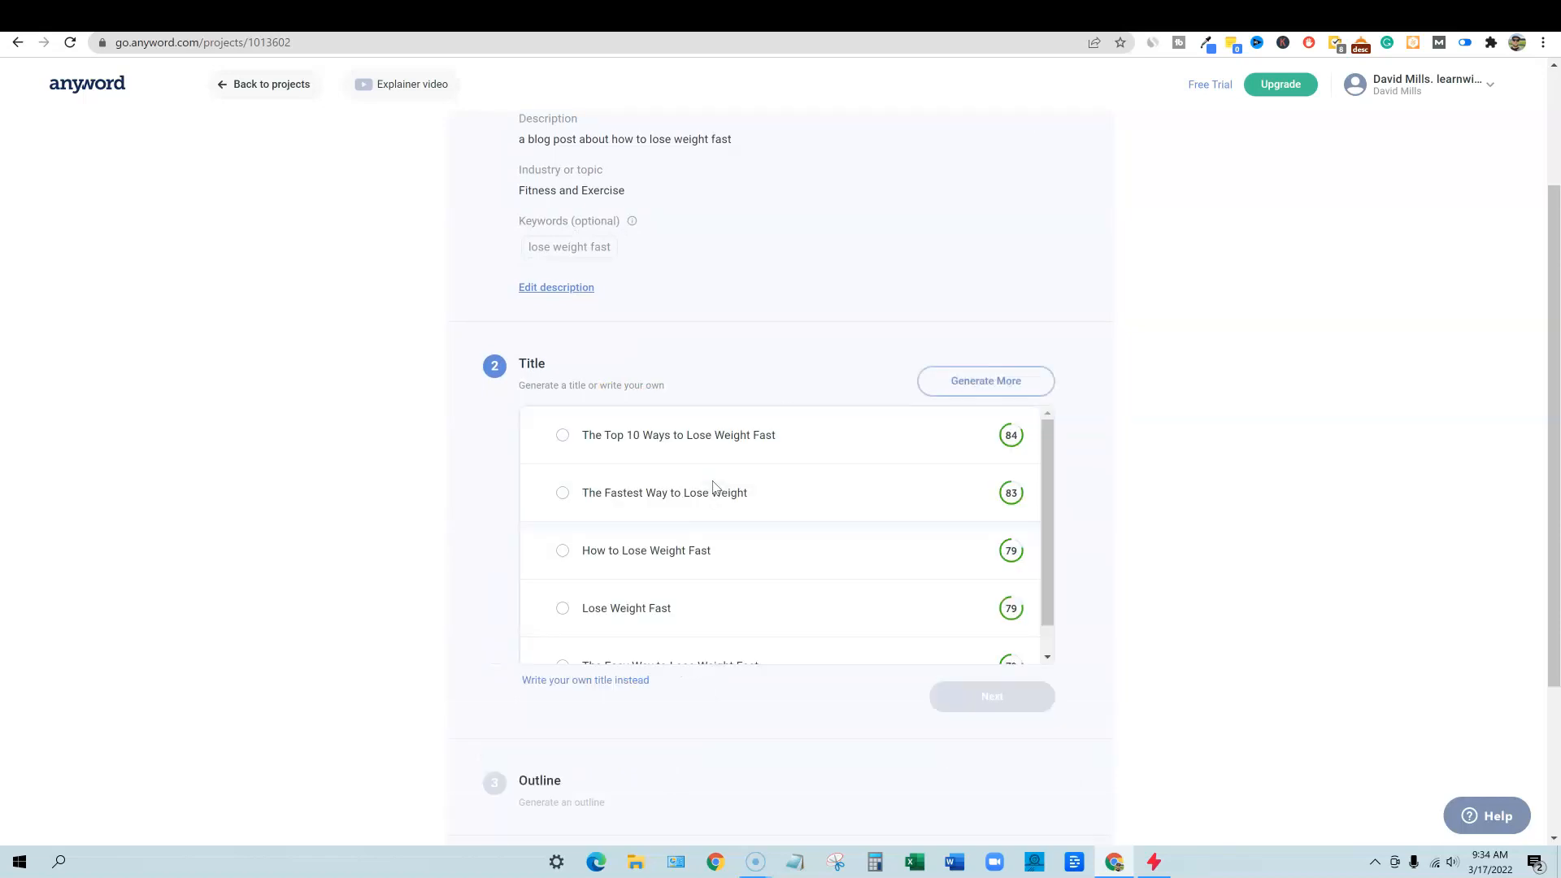
{"action": "scroll", "coordinate": [1070, 534], "scroll_direction": "up", "scroll_amount": 1}
{"action": "scroll", "coordinate": [1061, 553], "scroll_direction": "down", "scroll_amount": 1}
{"action": "left_click_drag", "start_coordinate": [1052, 535], "coordinate": [1051, 471]}
{"action": "mouse_move", "coordinate": [1011, 437]}
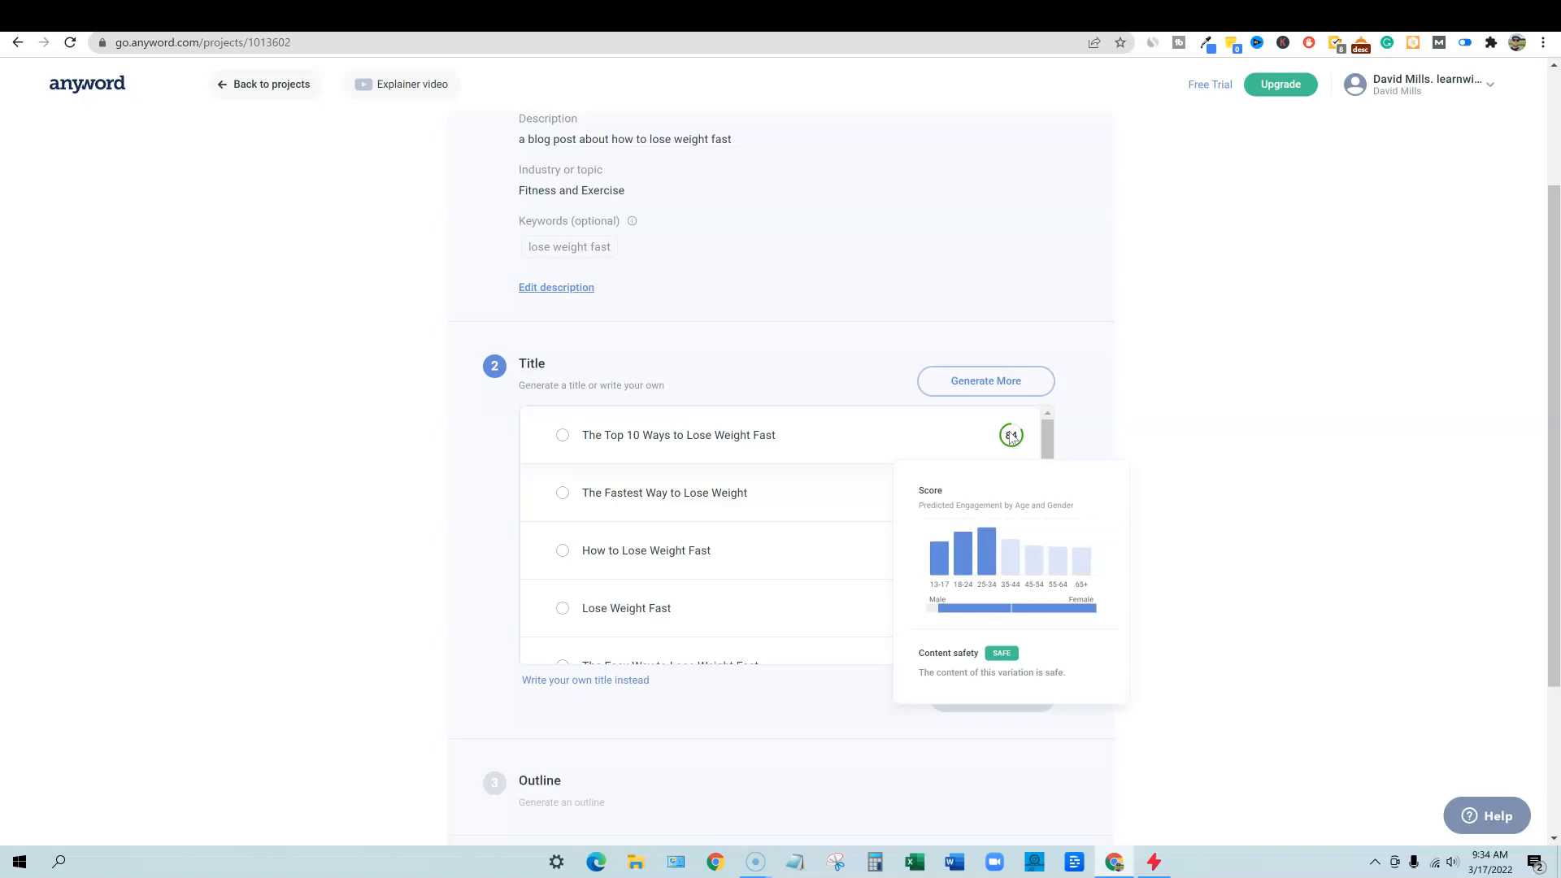
- Compare the suggested titles' scores, choose "The Top 10 Ways to Lose Weight Fast" as the title, and generate the outline
{"action": "scroll", "coordinate": [1012, 543], "scroll_direction": "down", "scroll_amount": 1}
{"action": "mouse_move", "coordinate": [1016, 524]}
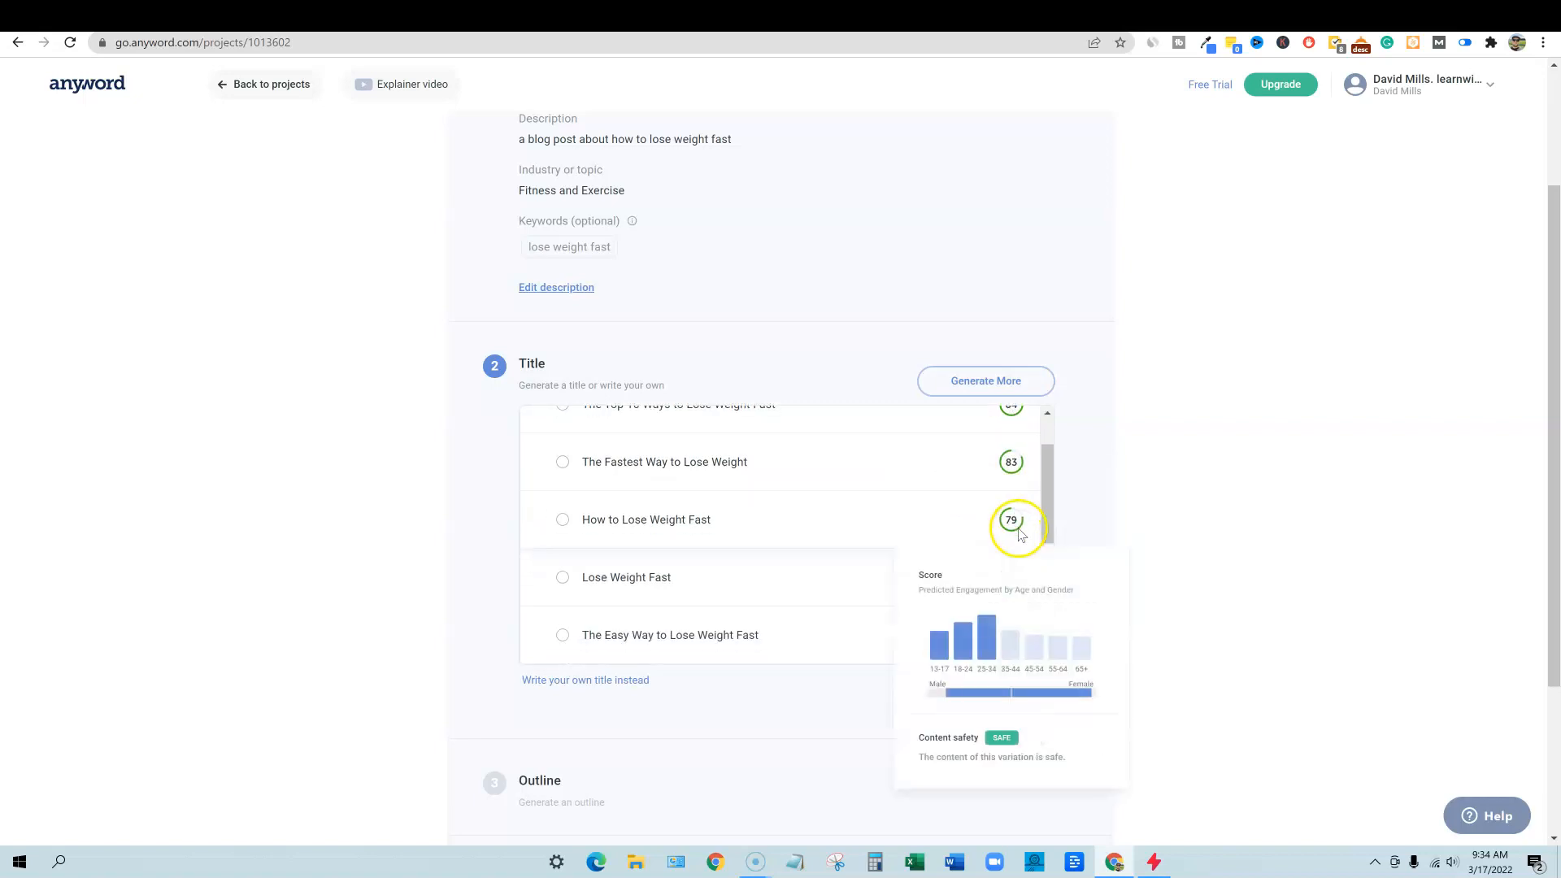
{"action": "scroll", "coordinate": [1005, 569], "scroll_direction": "down", "scroll_amount": 3}
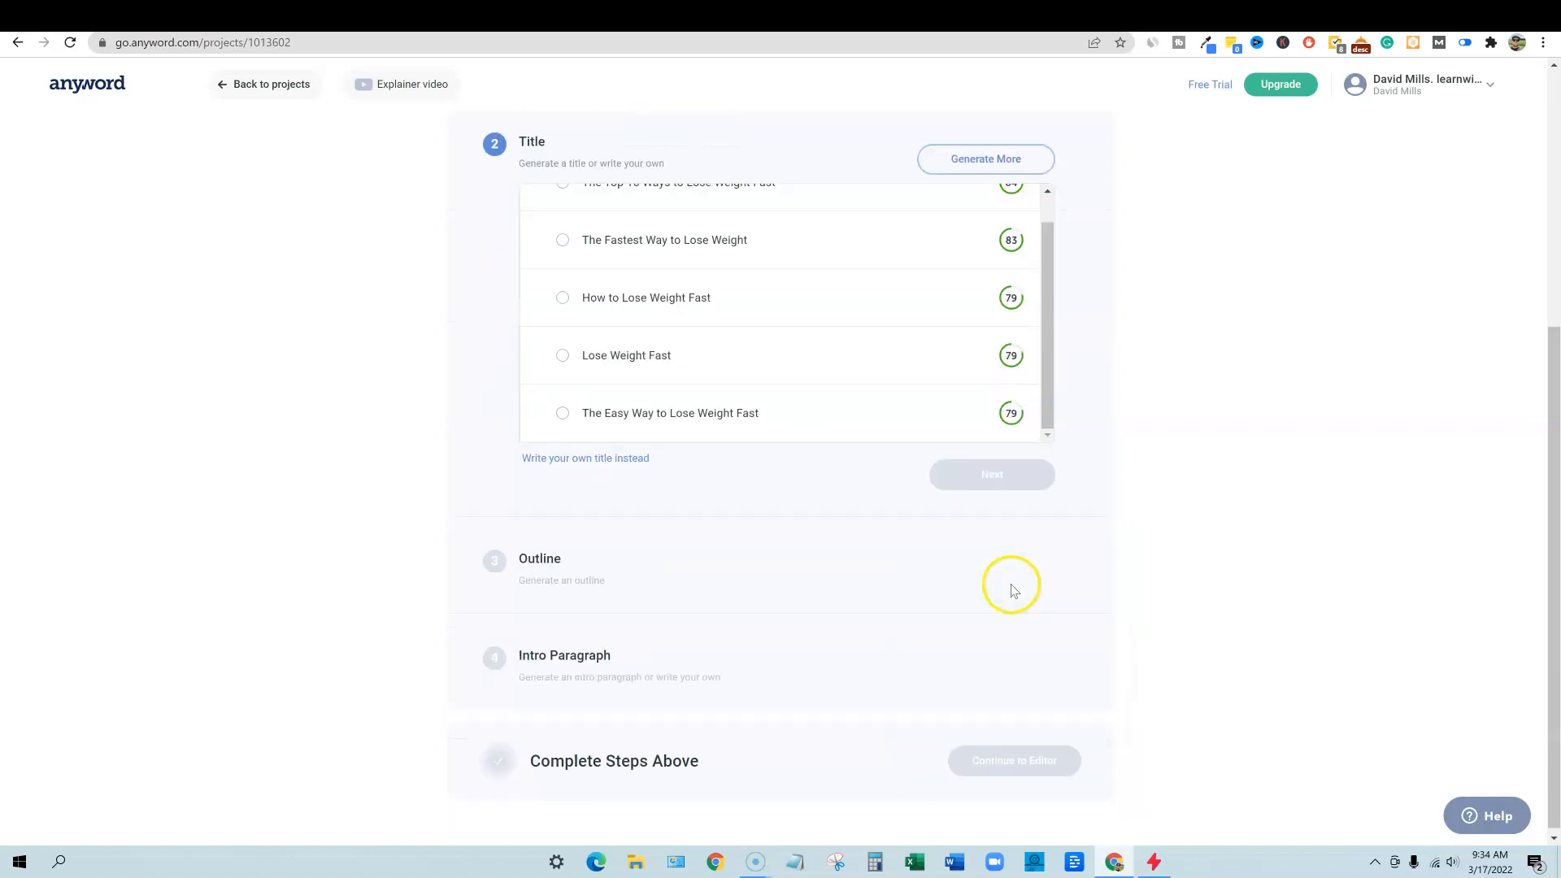
{"action": "scroll", "coordinate": [645, 446], "scroll_direction": "up", "scroll_amount": 2}
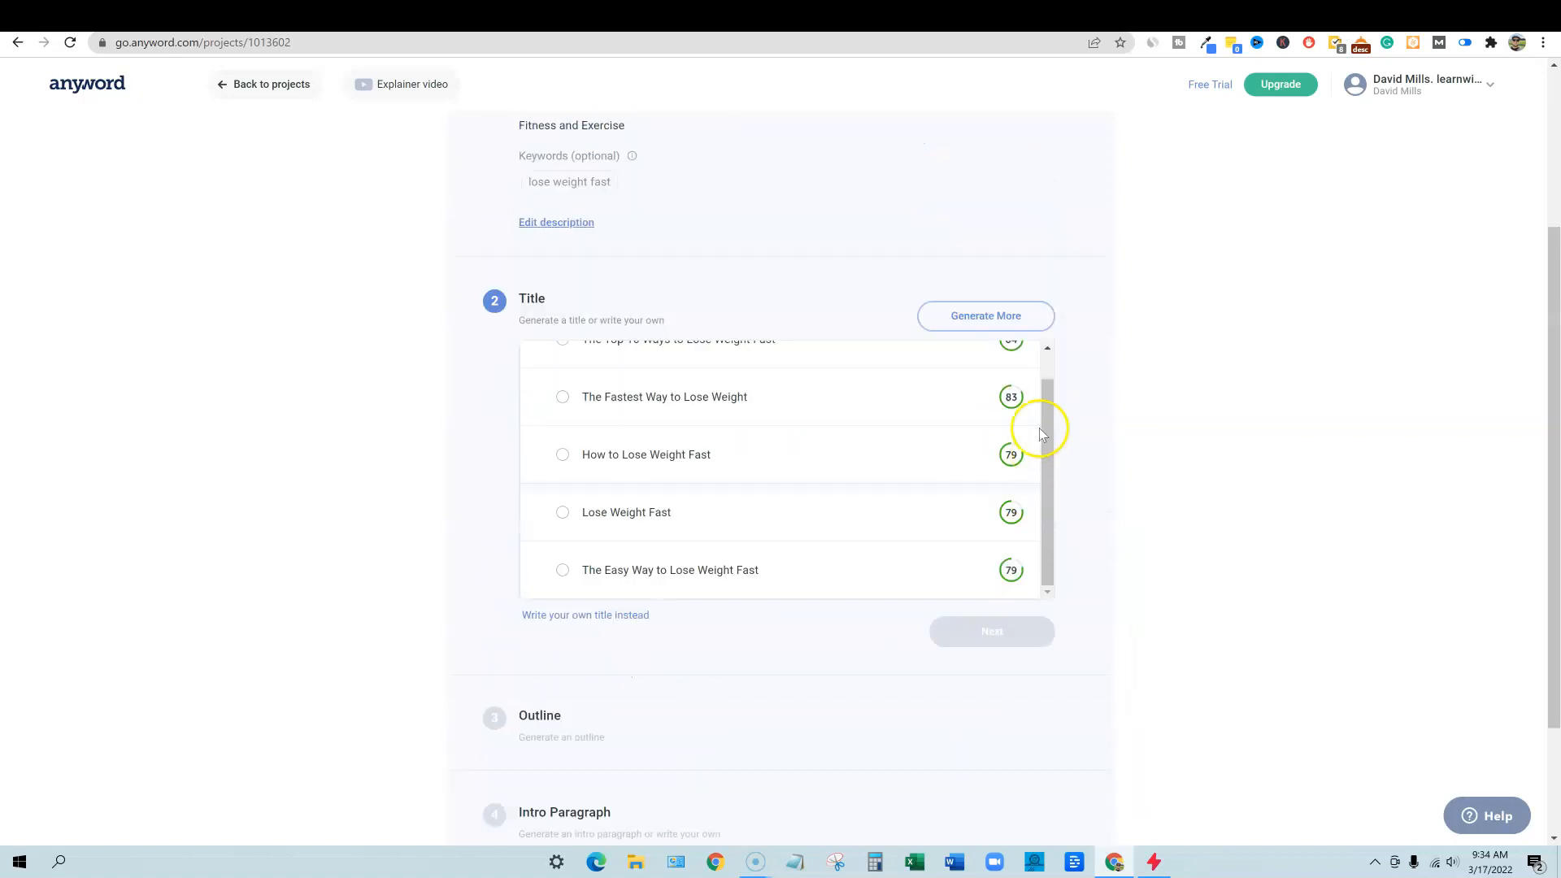
{"action": "scroll", "coordinate": [611, 430], "scroll_direction": "up", "scroll_amount": 1}
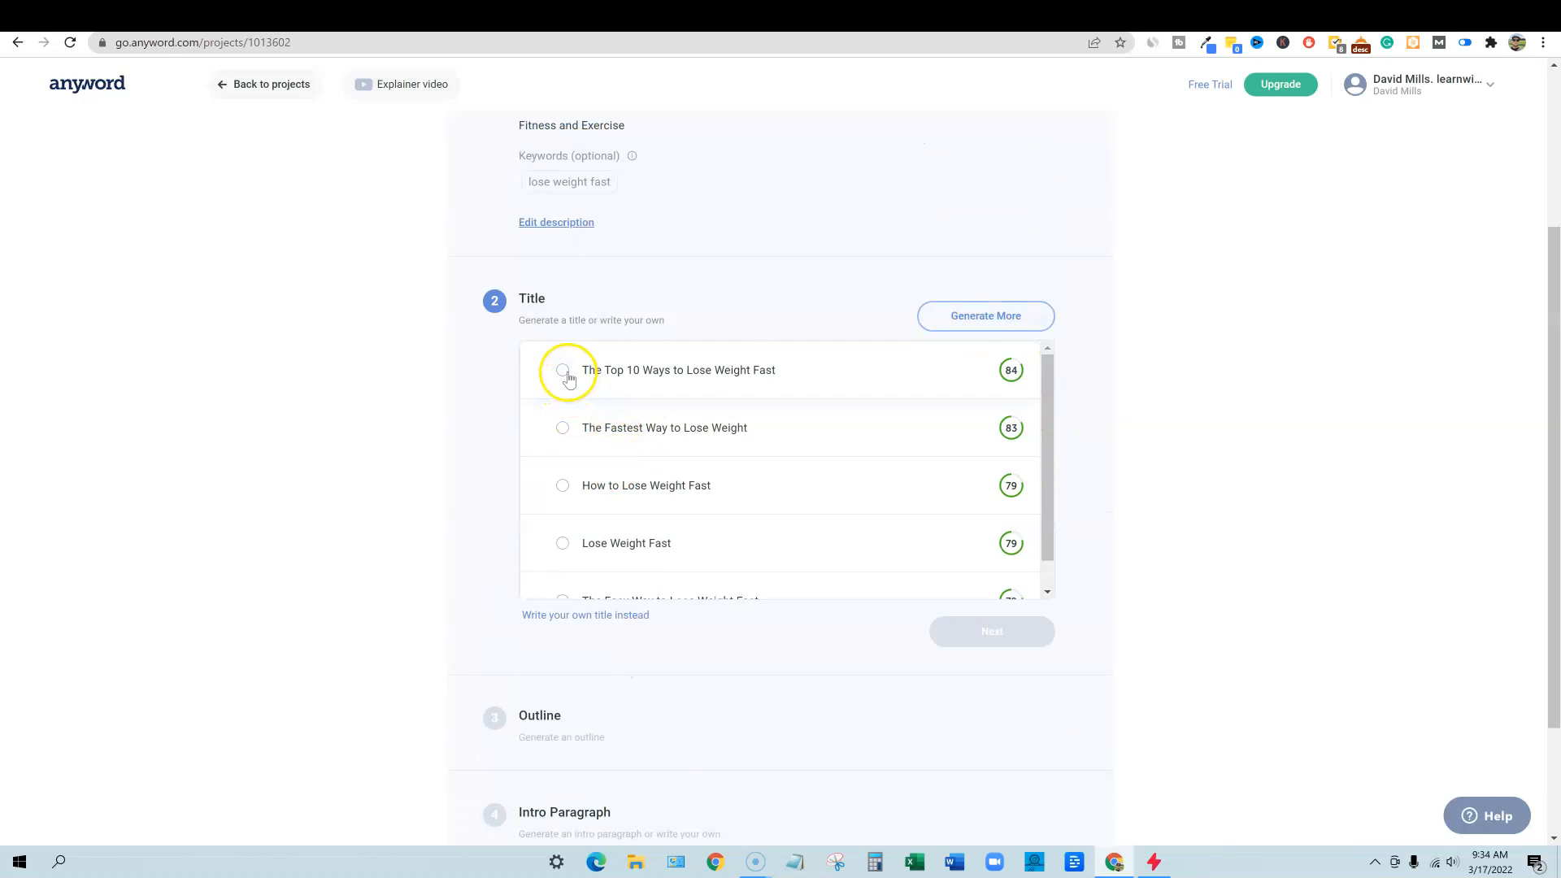
{"action": "left_click", "coordinate": [563, 370]}
{"action": "scroll", "coordinate": [1018, 556], "scroll_direction": "down", "scroll_amount": 1}
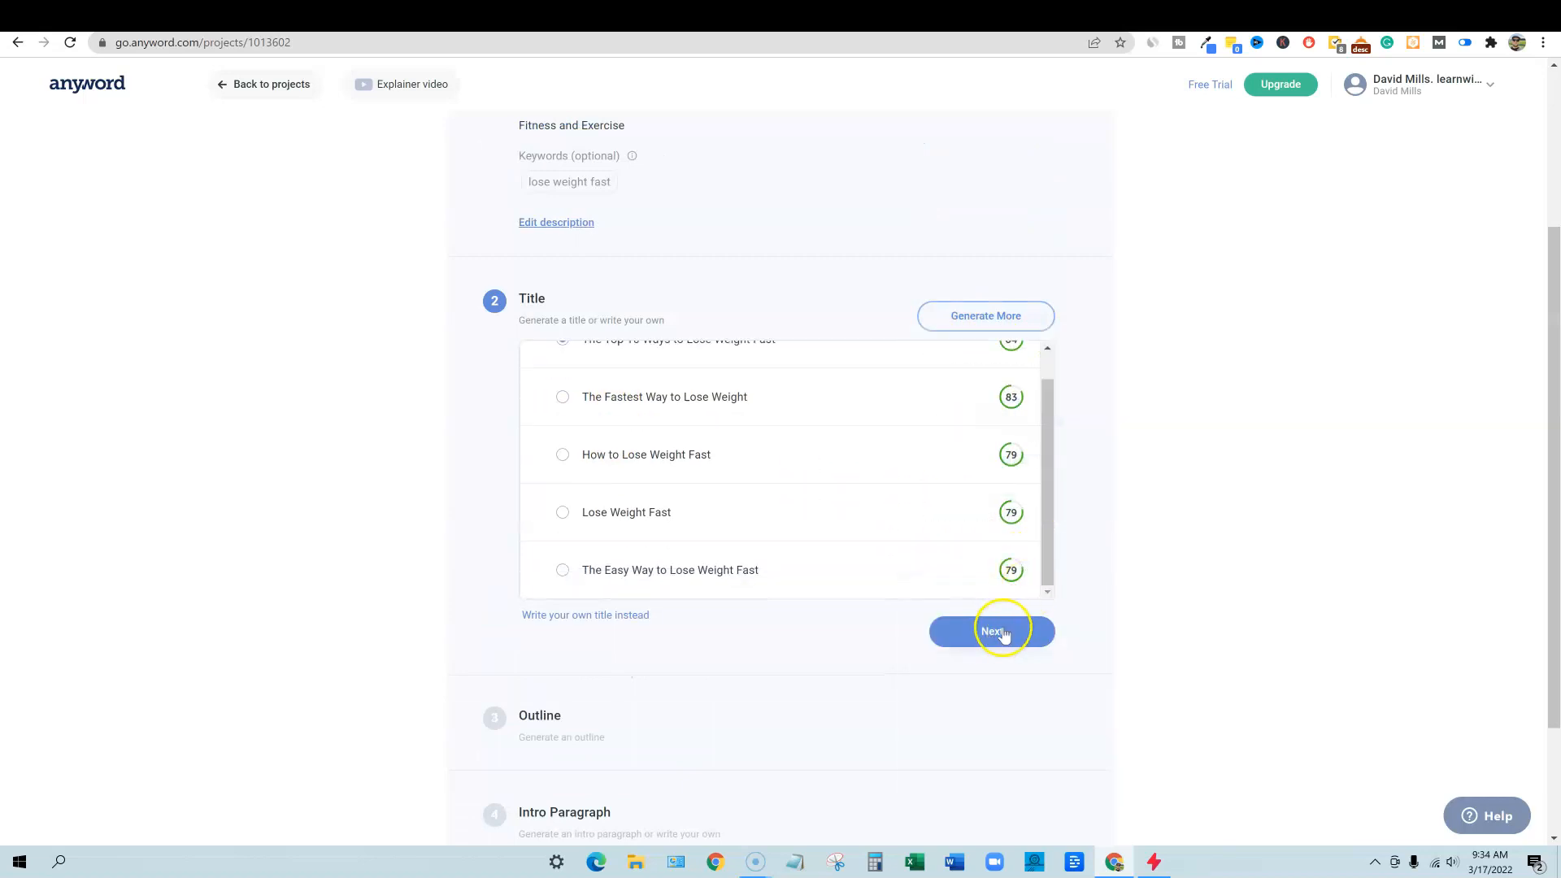
{"action": "left_click", "coordinate": [998, 634]}
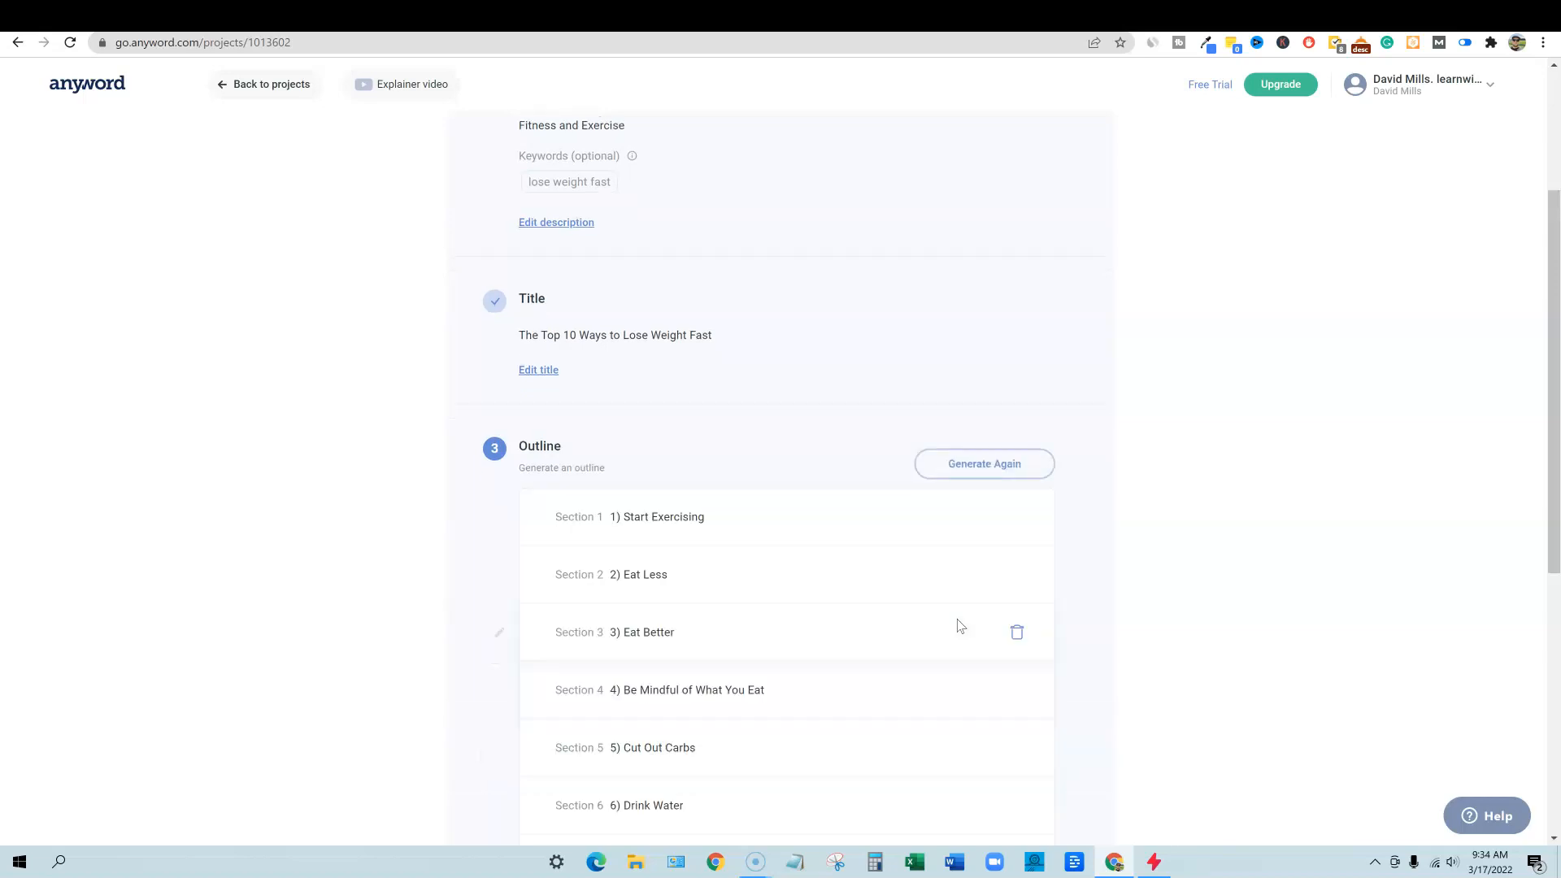
- Read through the generated outline sections, from "Start Exercising" to "Burn Fat Not Sugar"
{"action": "scroll", "coordinate": [927, 616], "scroll_direction": "down", "scroll_amount": 2}
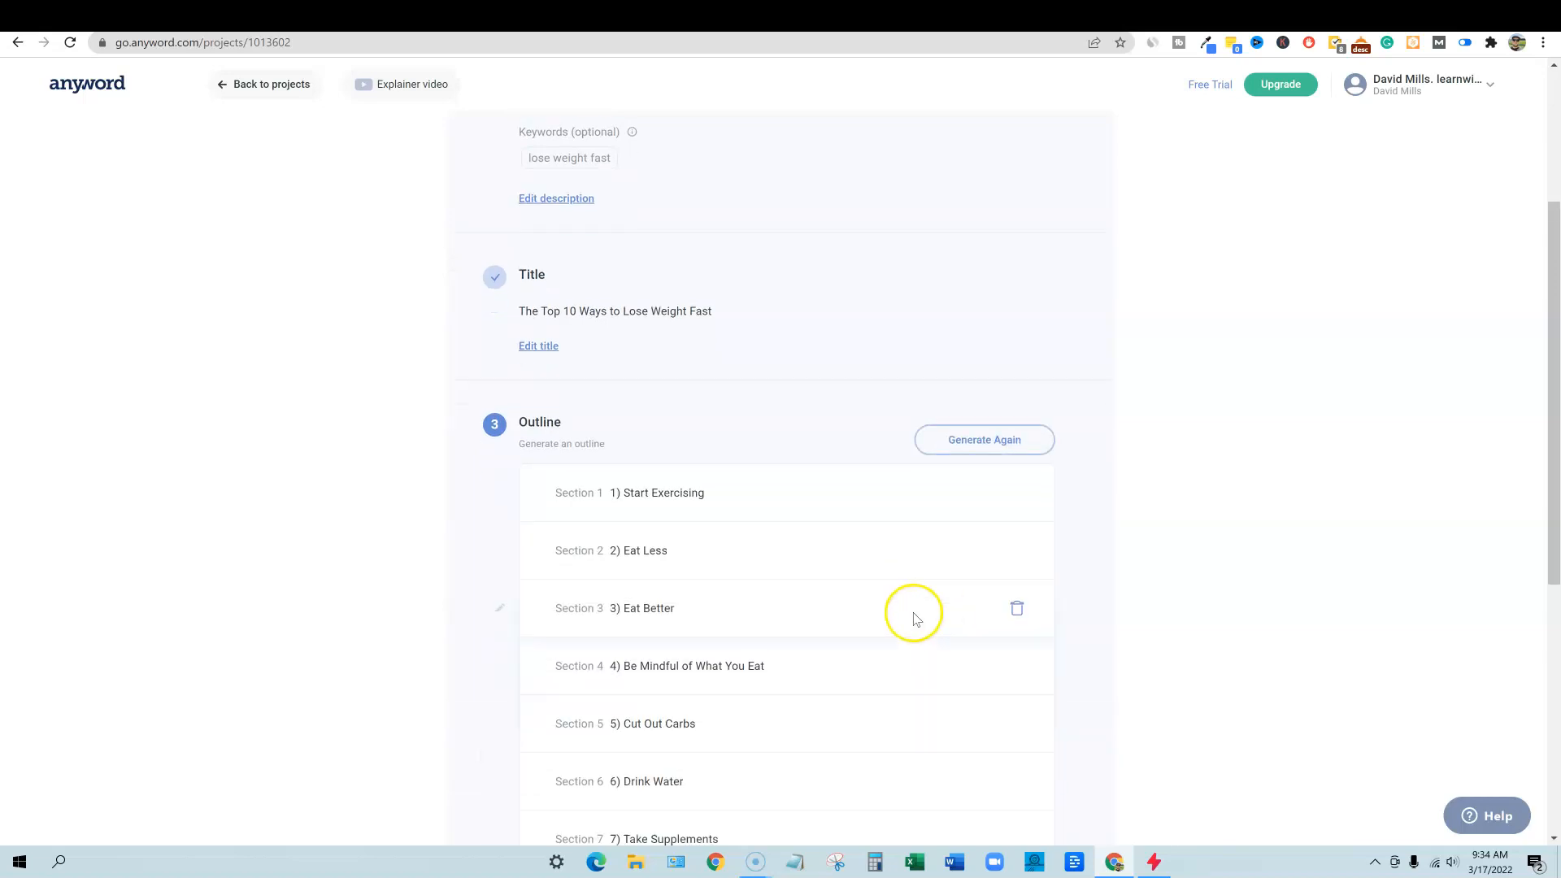
{"action": "scroll", "coordinate": [921, 612], "scroll_direction": "down", "scroll_amount": 1}
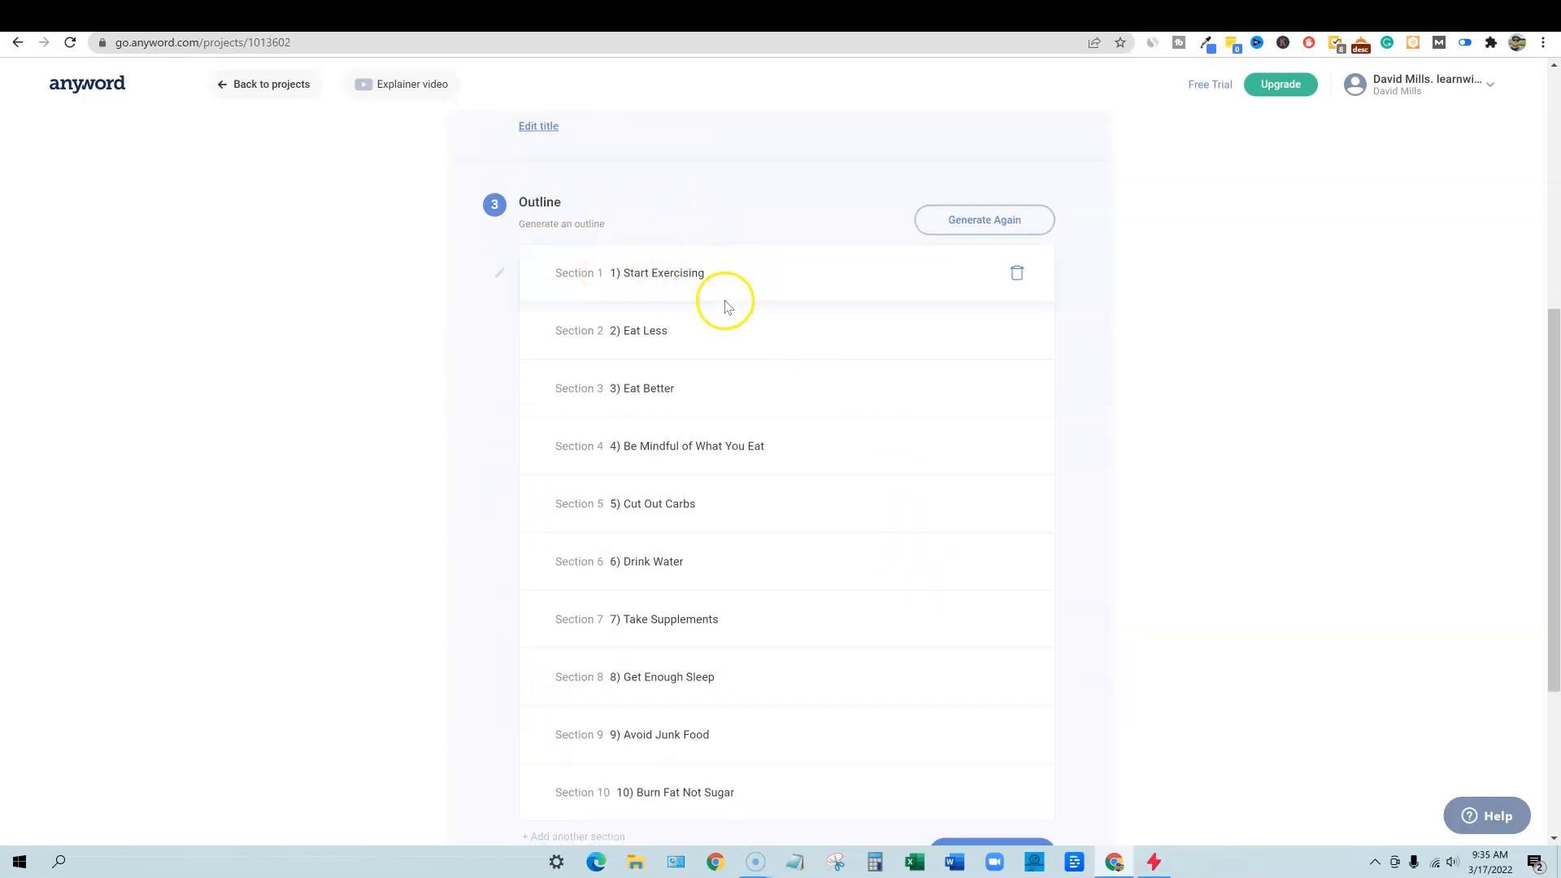
{"action": "scroll", "coordinate": [703, 495], "scroll_direction": "down", "scroll_amount": 2}
{"action": "scroll", "coordinate": [705, 496], "scroll_direction": "down", "scroll_amount": 1}
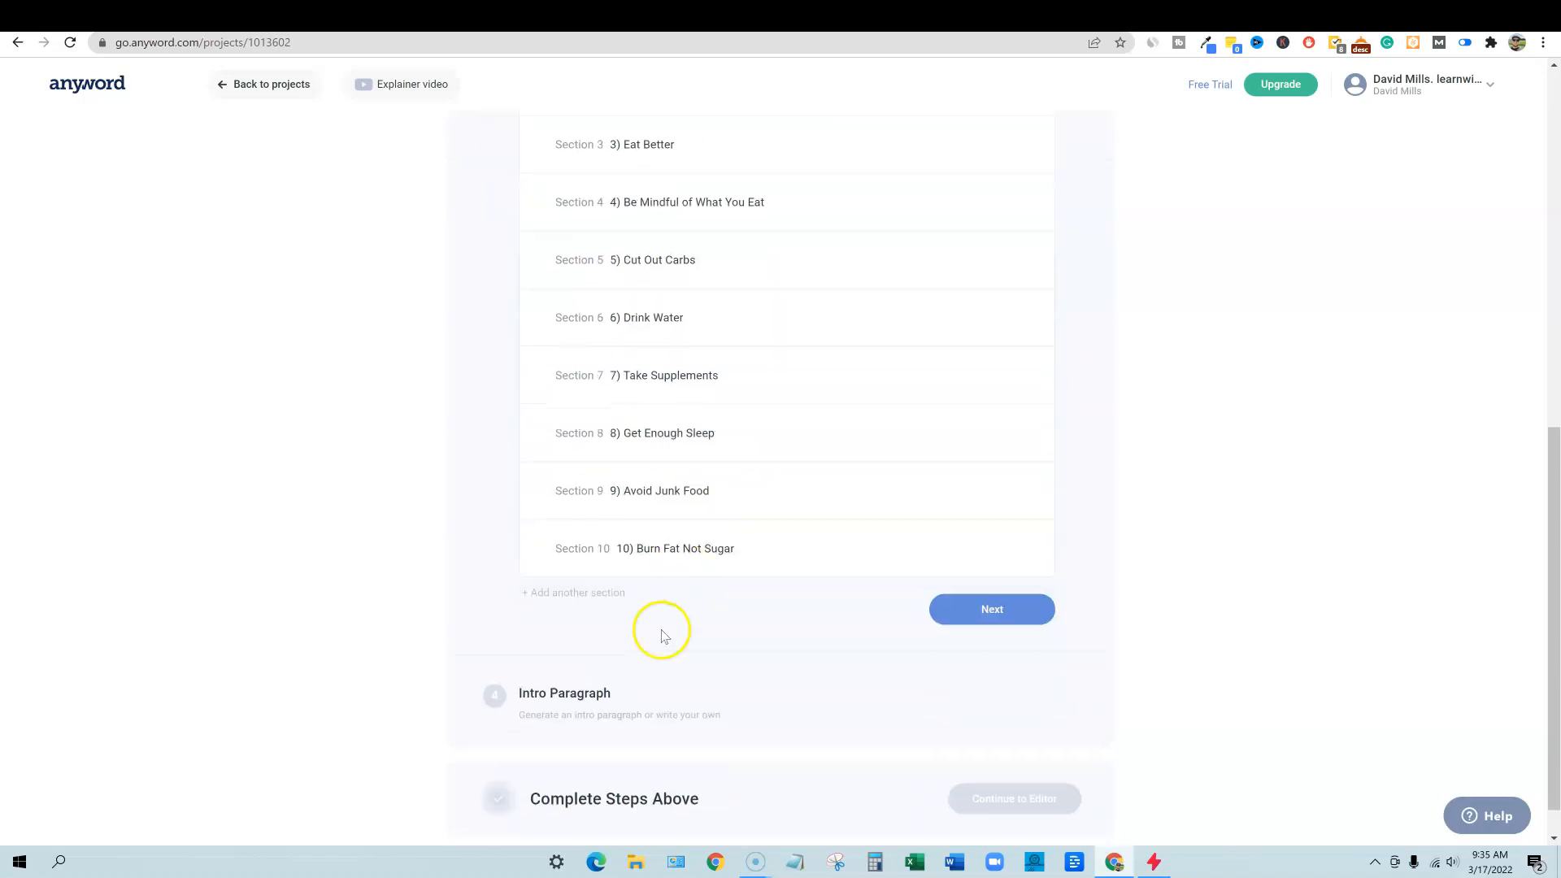
{"action": "scroll", "coordinate": [683, 585], "scroll_direction": "up", "scroll_amount": 3}
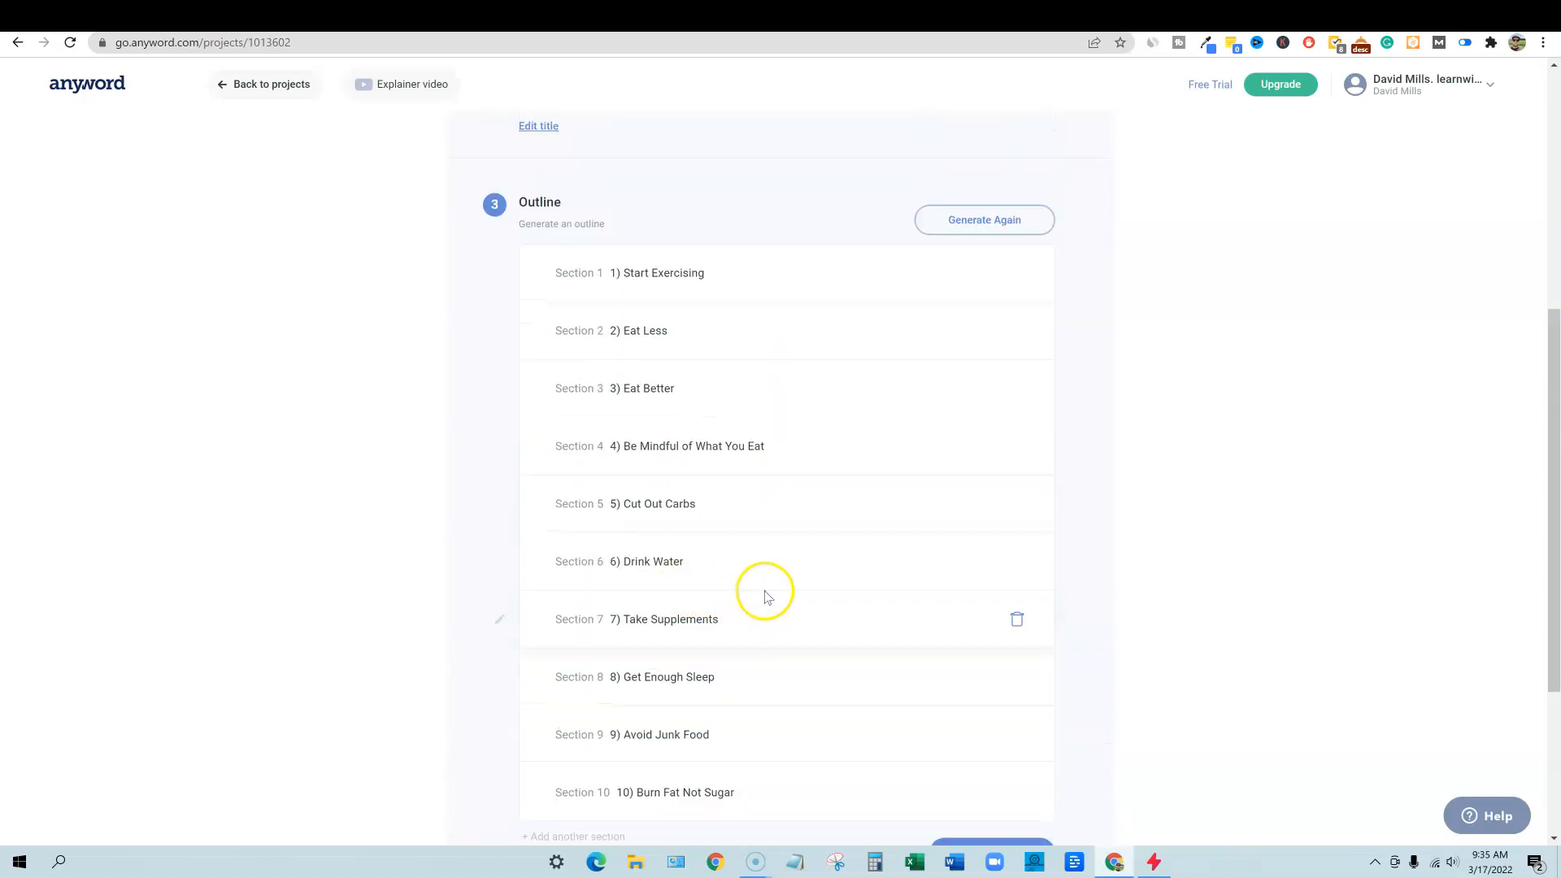
{"action": "scroll", "coordinate": [764, 403], "scroll_direction": "down", "scroll_amount": 1}
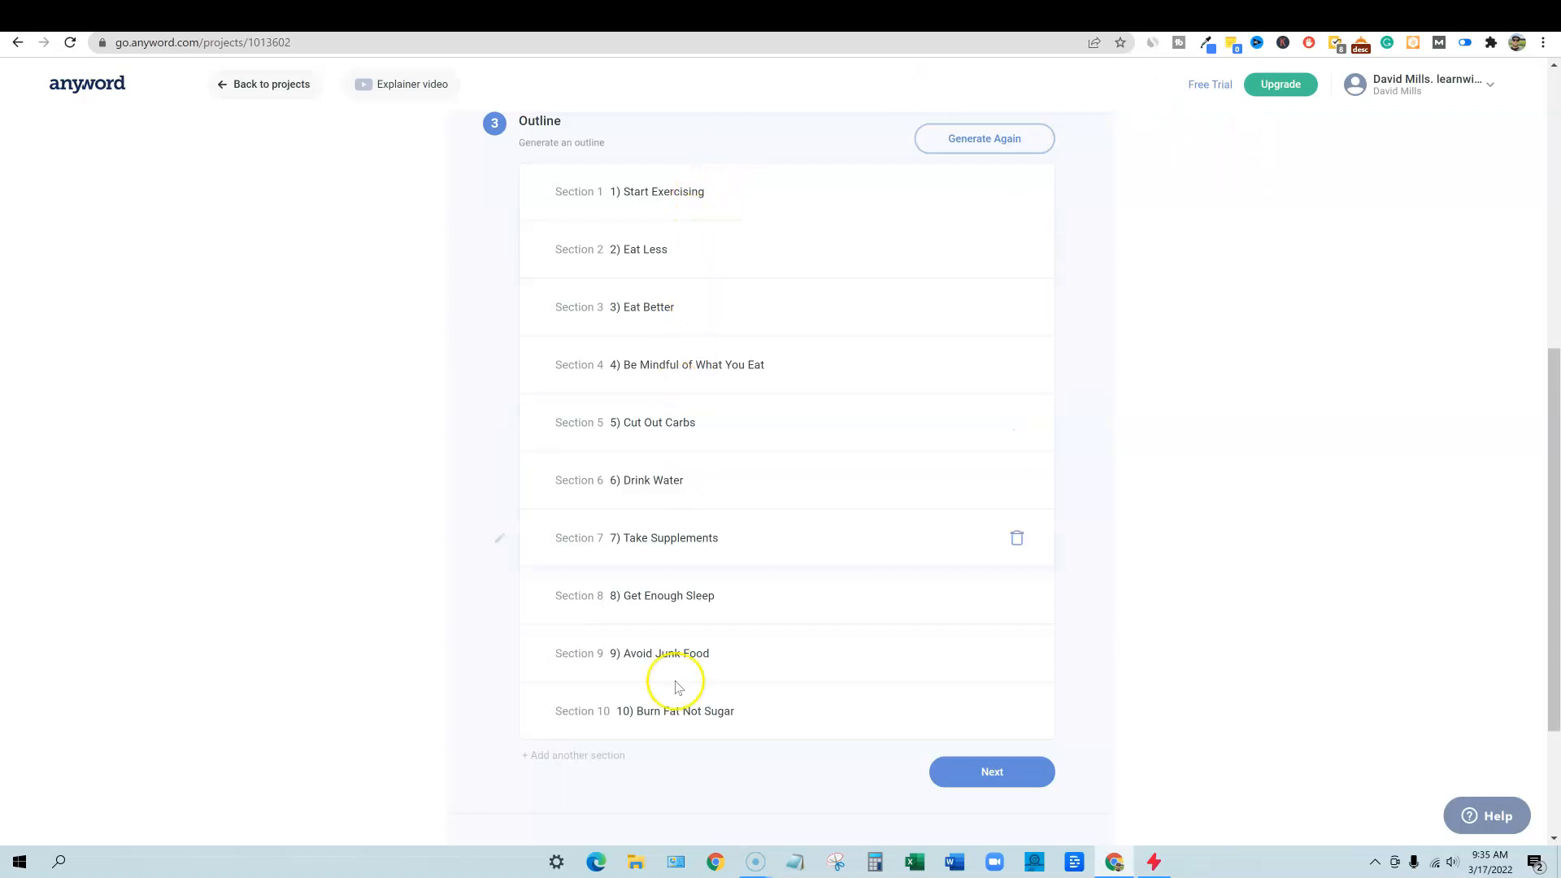
{"action": "scroll", "coordinate": [1024, 318], "scroll_direction": "down", "scroll_amount": 3}
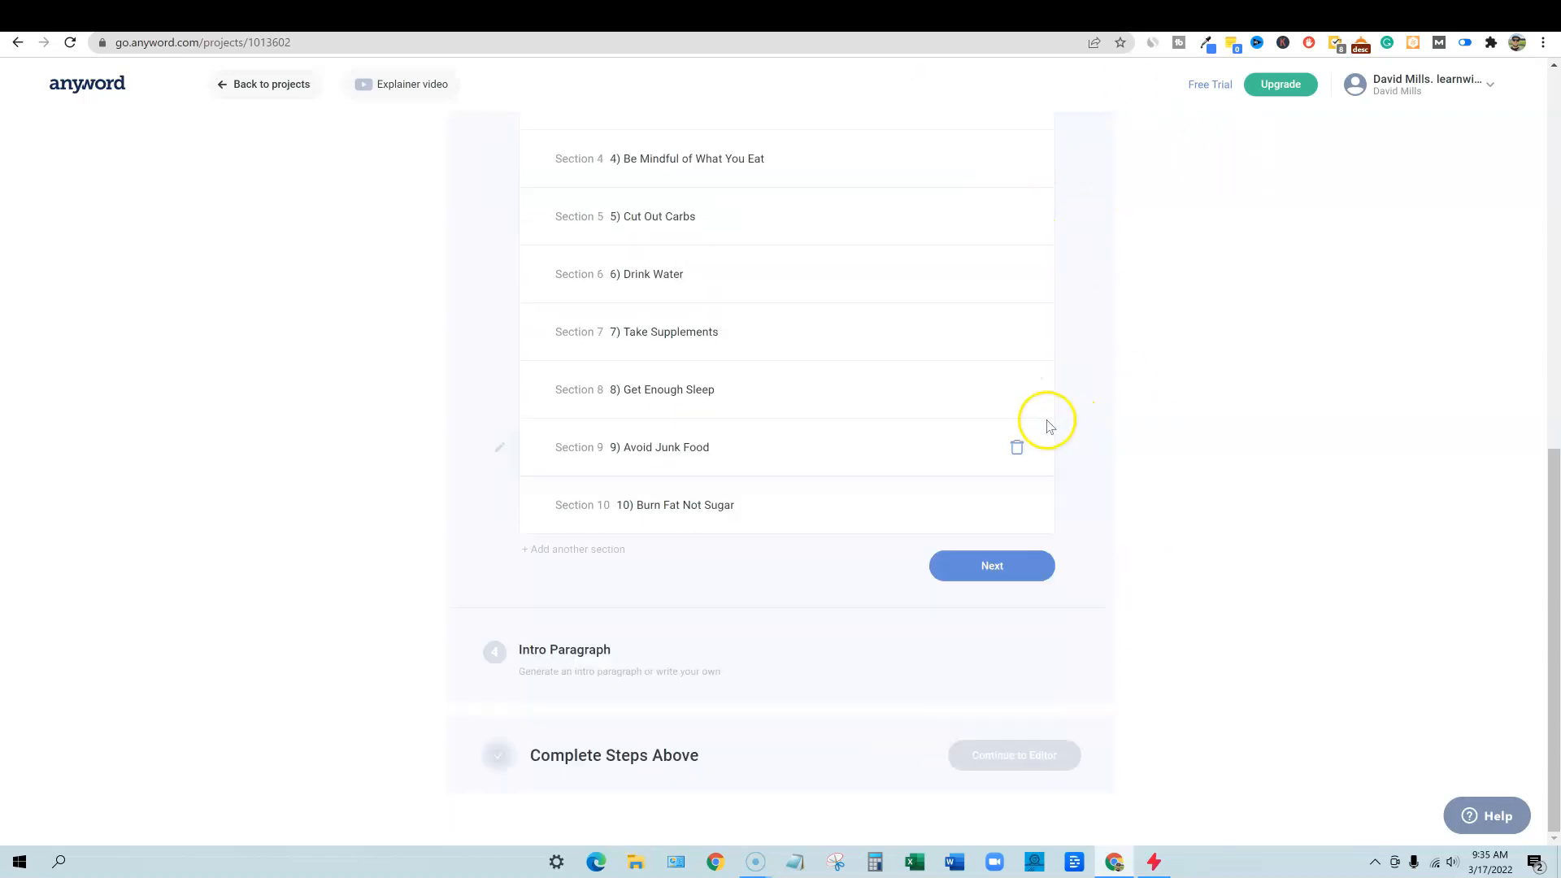
- Check whether another section can be added to the outline and compare the section list with the post title
{"action": "mouse_move", "coordinate": [610, 557]}
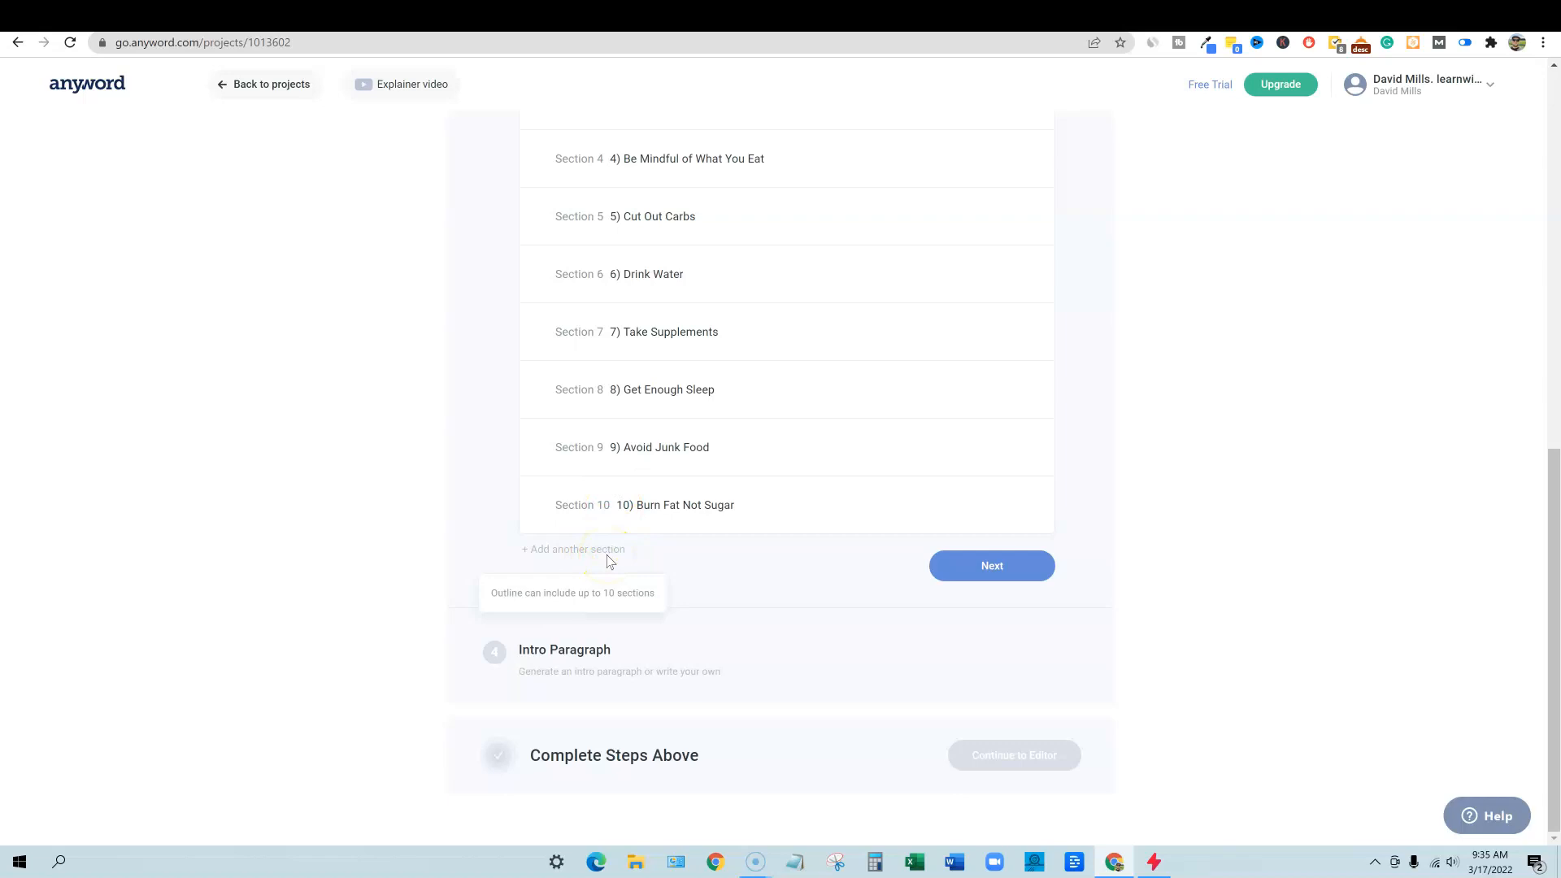
{"action": "scroll", "coordinate": [655, 569], "scroll_direction": "up", "scroll_amount": 2}
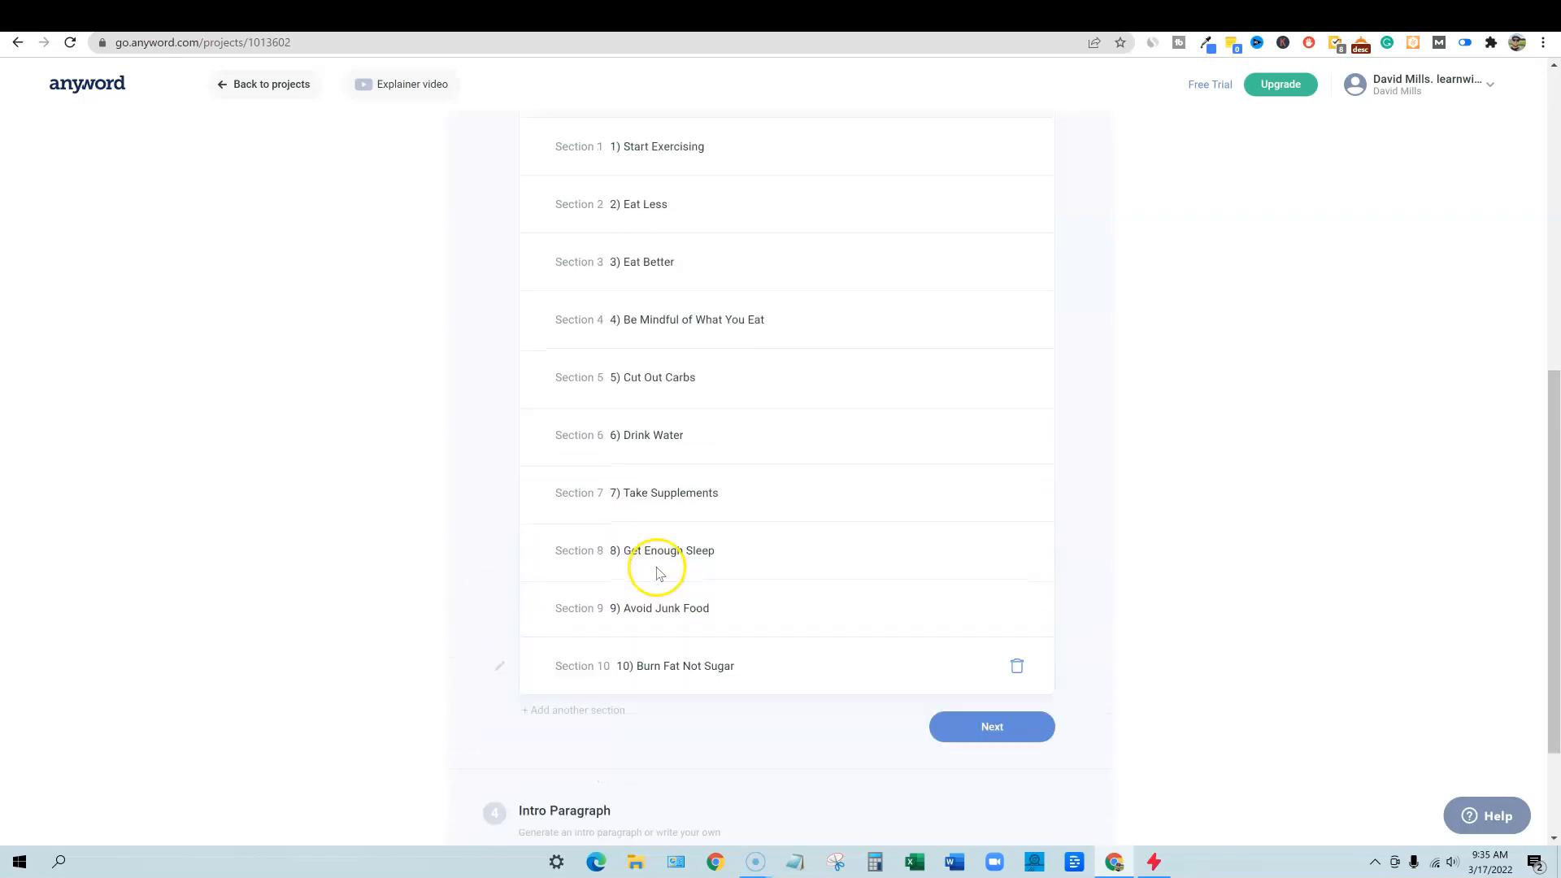
{"action": "scroll", "coordinate": [659, 574], "scroll_direction": "up", "scroll_amount": 2}
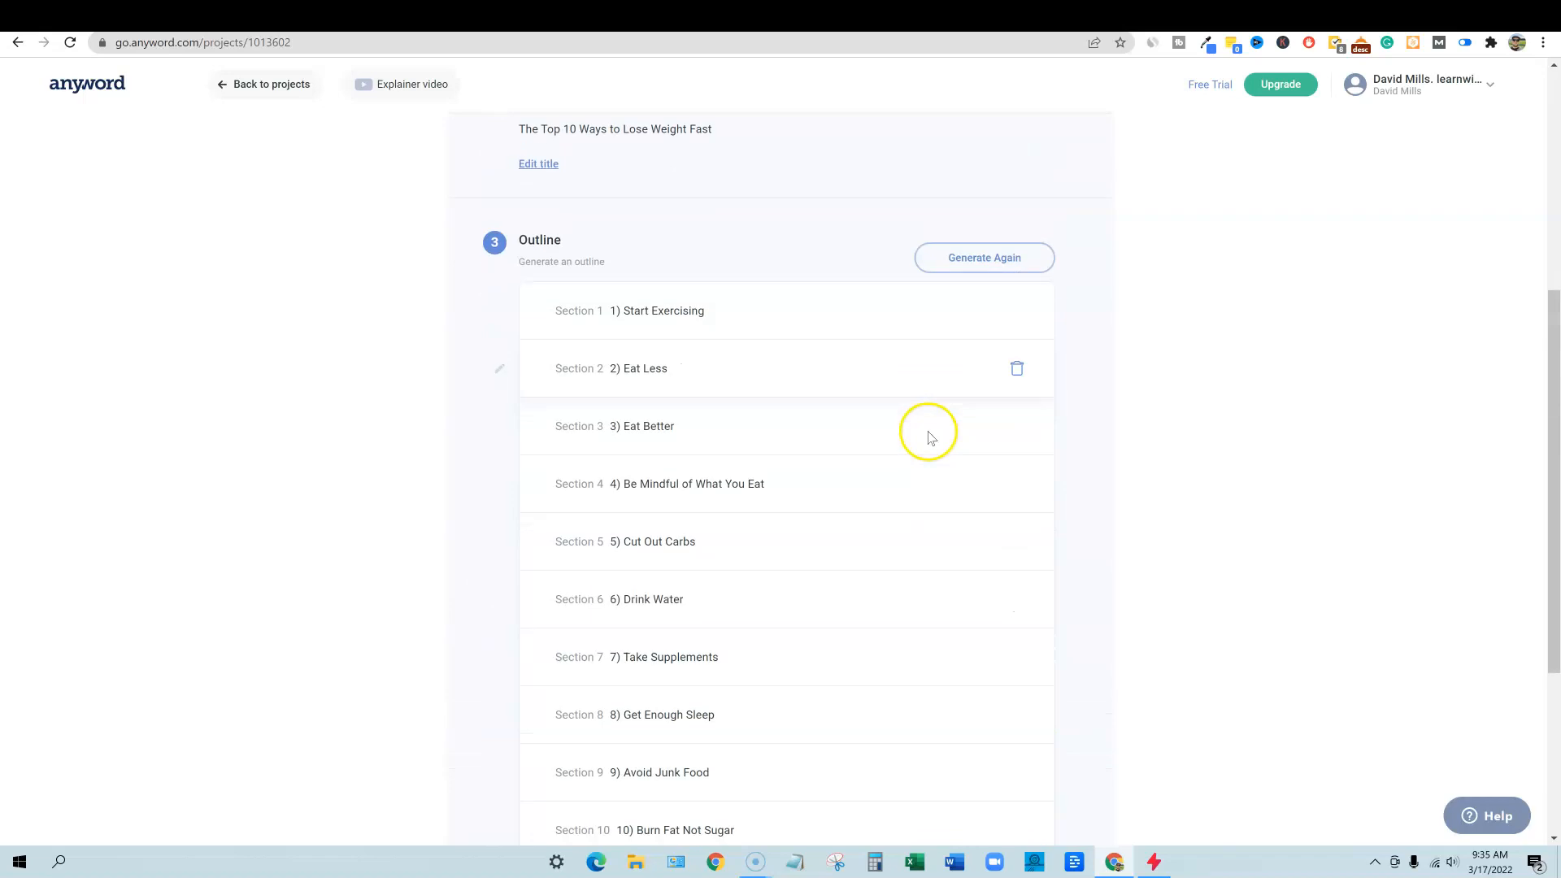
{"action": "scroll", "coordinate": [796, 350], "scroll_direction": "up", "scroll_amount": 1}
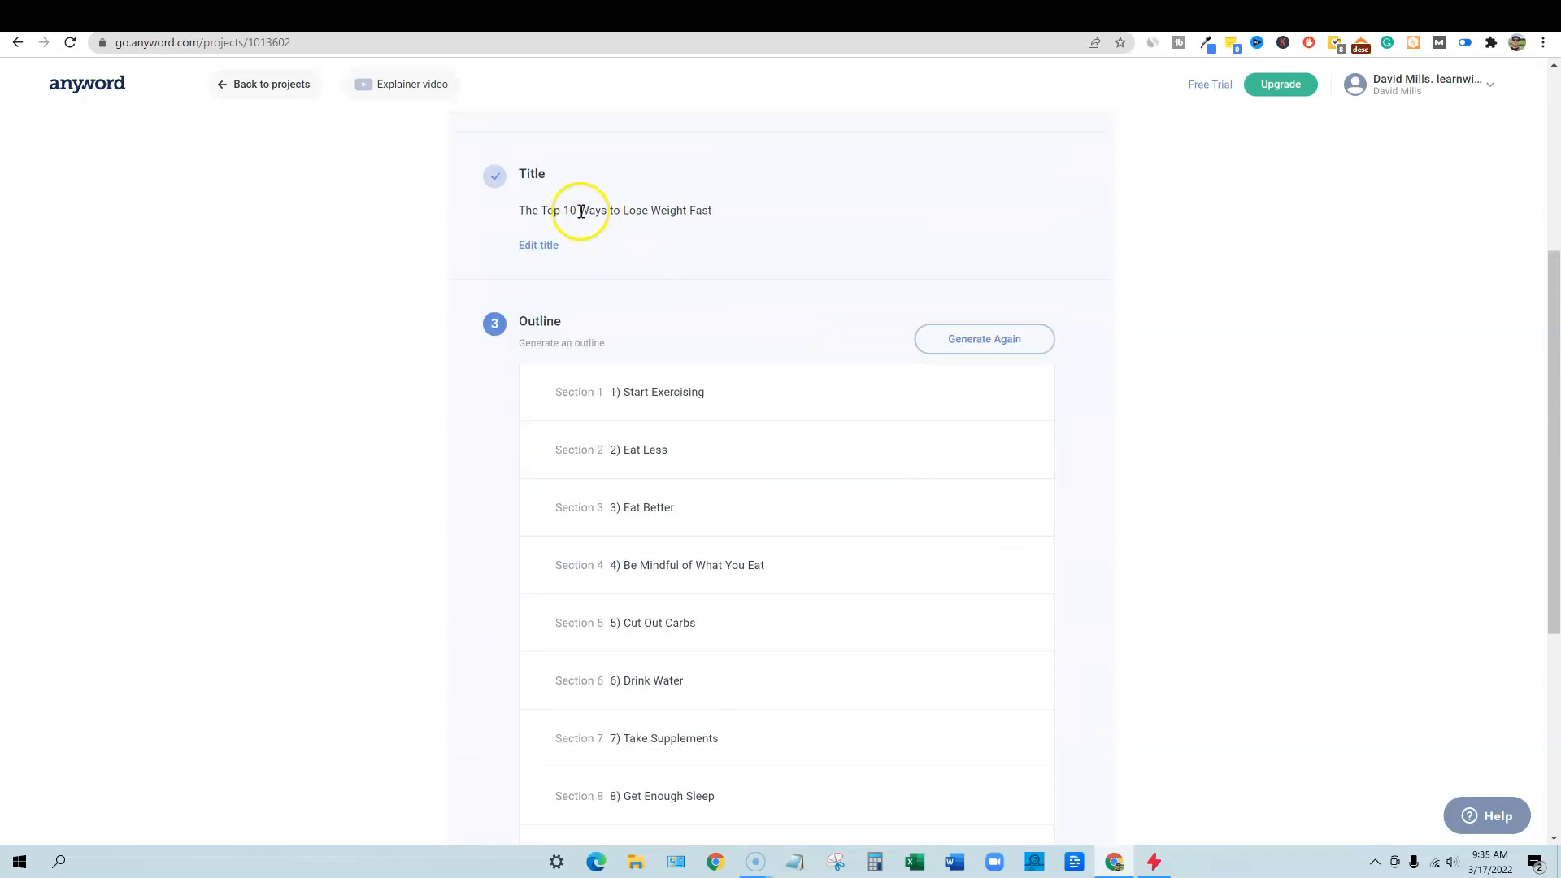
{"action": "scroll", "coordinate": [674, 528], "scroll_direction": "down", "scroll_amount": 5}
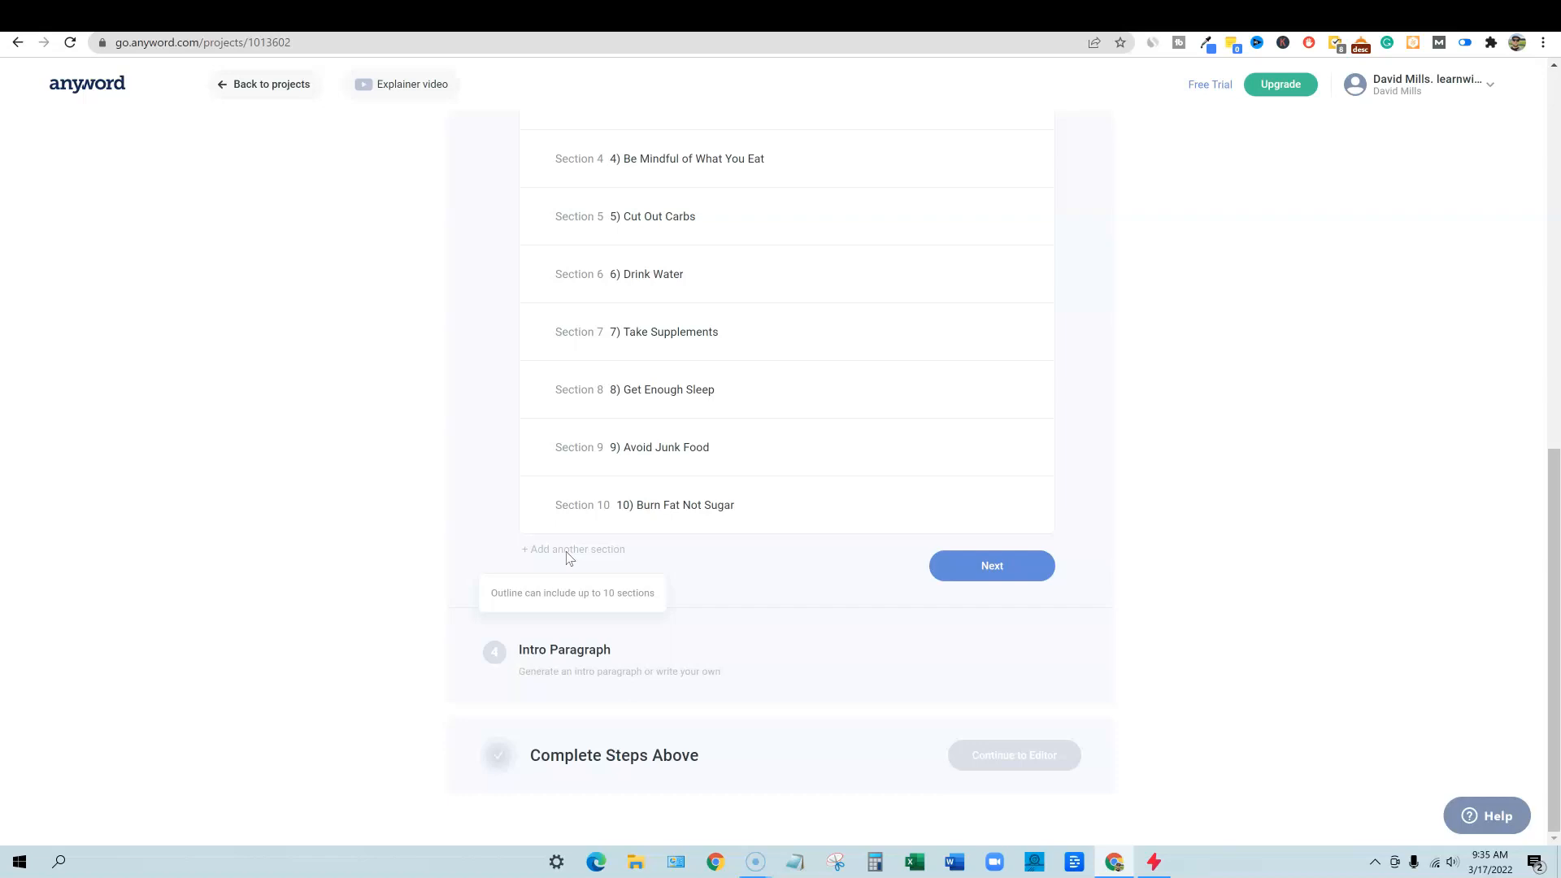
- Review the numbered outline sections once more against the title and description before accepting them
{"action": "scroll", "coordinate": [568, 558], "scroll_direction": "up", "scroll_amount": 2}
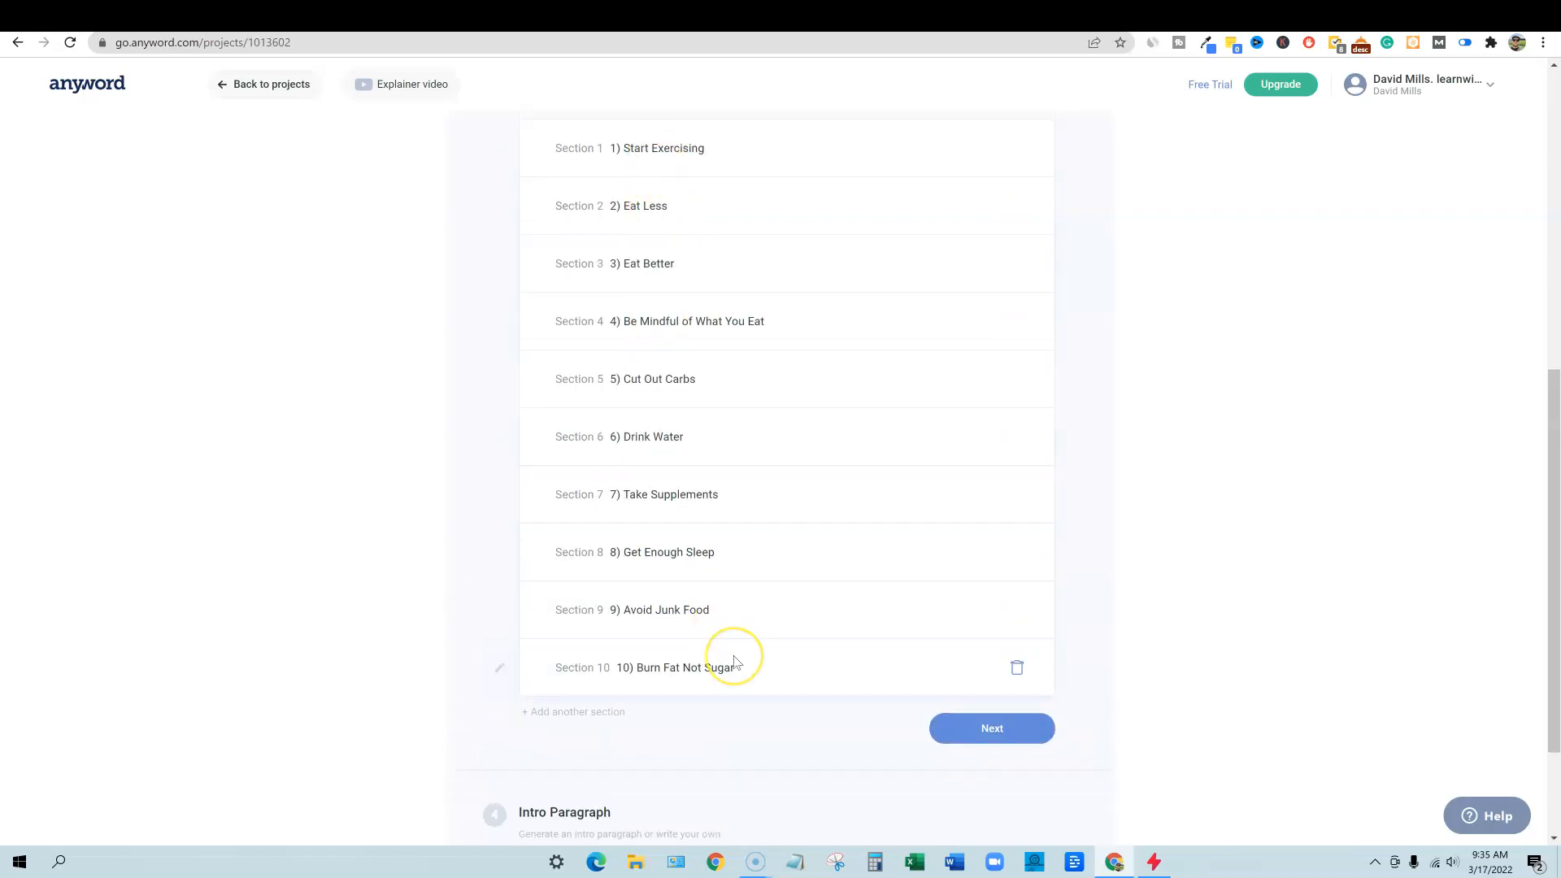
{"action": "scroll", "coordinate": [734, 661], "scroll_direction": "up", "scroll_amount": 2}
{"action": "scroll", "coordinate": [734, 661], "scroll_direction": "down", "scroll_amount": 1}
{"action": "scroll", "coordinate": [734, 660], "scroll_direction": "down", "scroll_amount": 1}
{"action": "scroll", "coordinate": [742, 651], "scroll_direction": "up", "scroll_amount": 1}
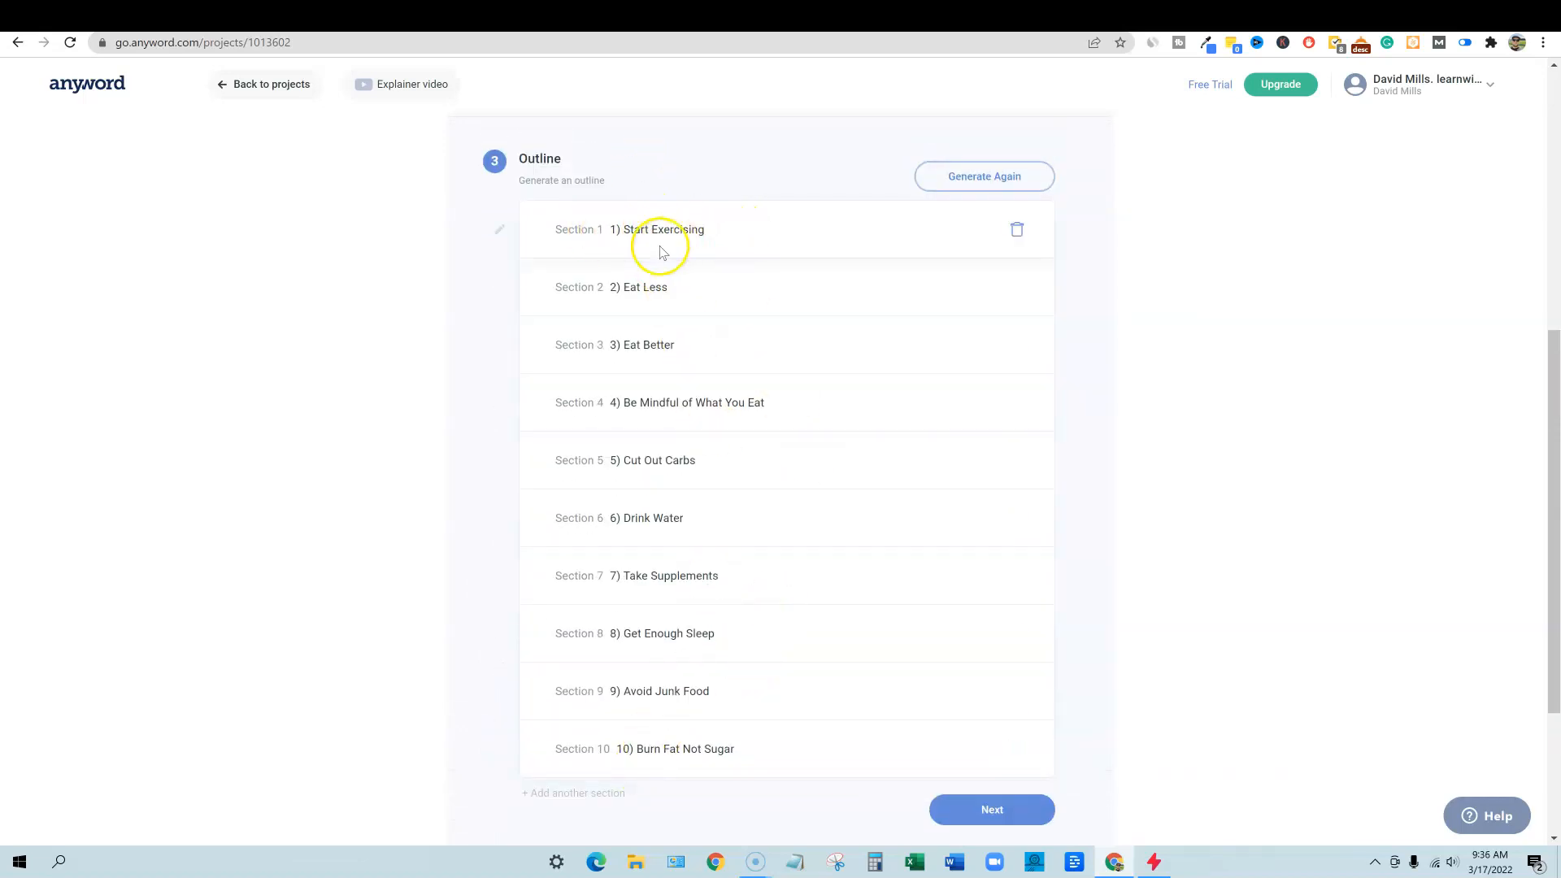
{"action": "scroll", "coordinate": [642, 325], "scroll_direction": "up", "scroll_amount": 3}
{"action": "scroll", "coordinate": [642, 455], "scroll_direction": "down", "scroll_amount": 3}
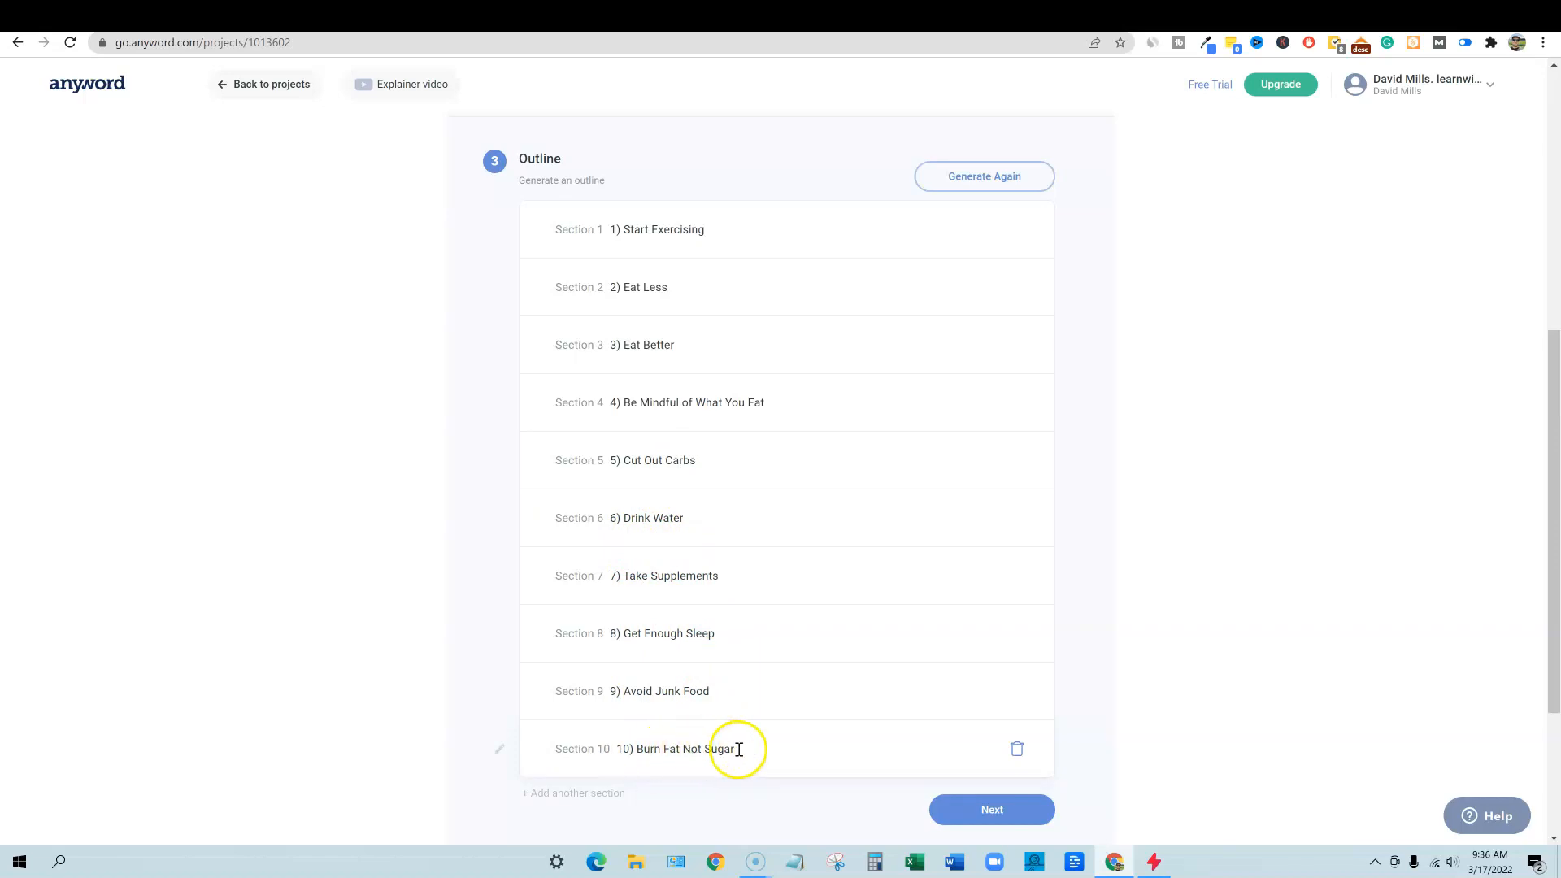
- Accept the outline with all its sections as generated and generate the intro paragraph suggestions
{"action": "scroll", "coordinate": [739, 746], "scroll_direction": "down", "scroll_amount": 1}
{"action": "scroll", "coordinate": [975, 732], "scroll_direction": "down", "scroll_amount": 2}
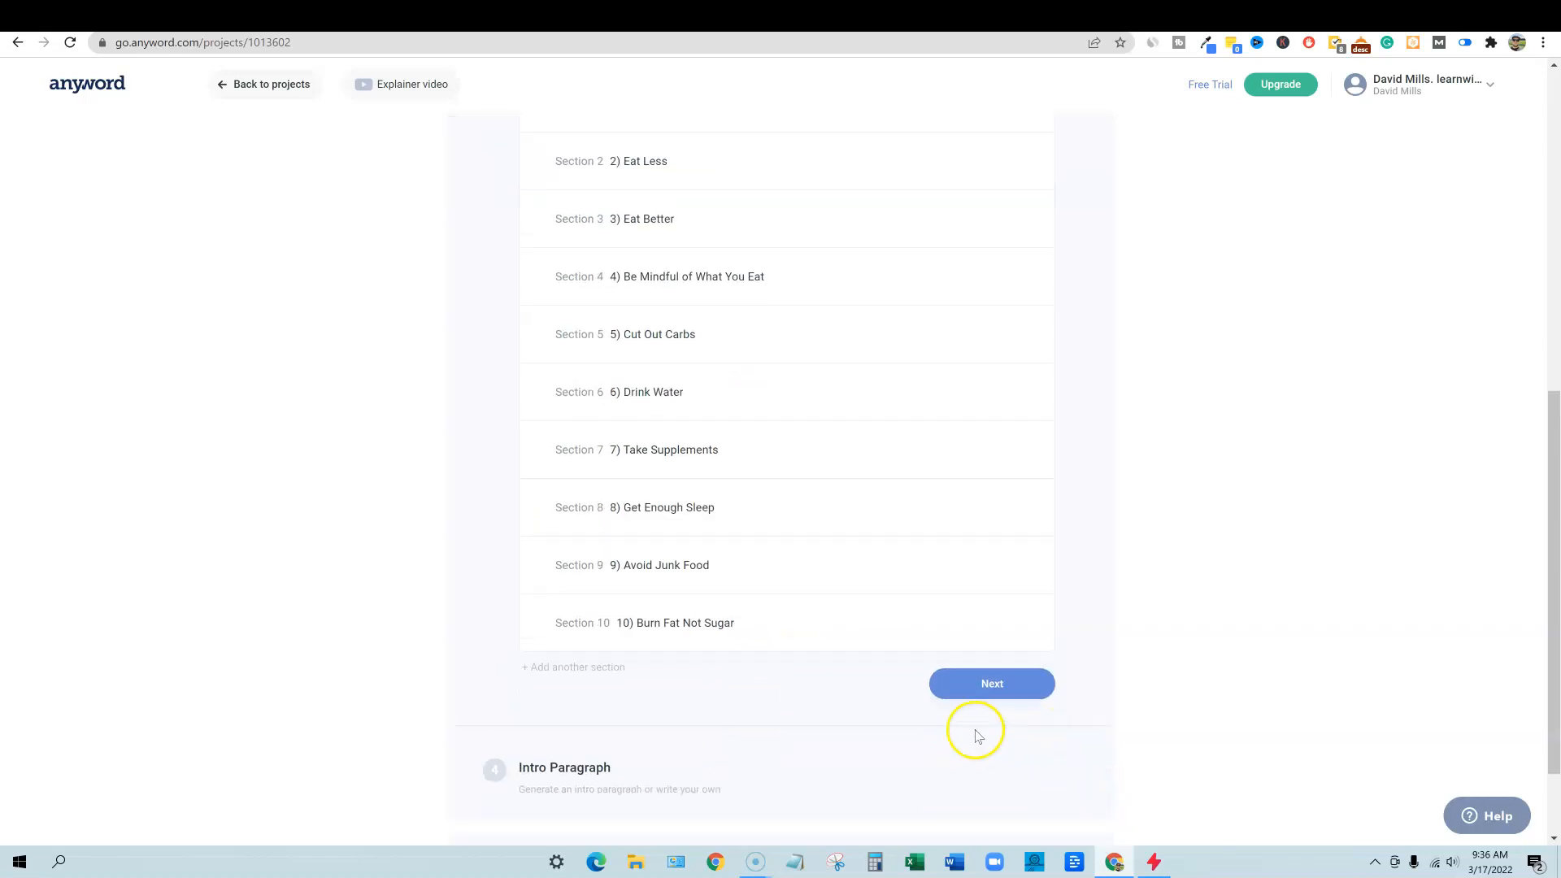
{"action": "left_click", "coordinate": [996, 568]}
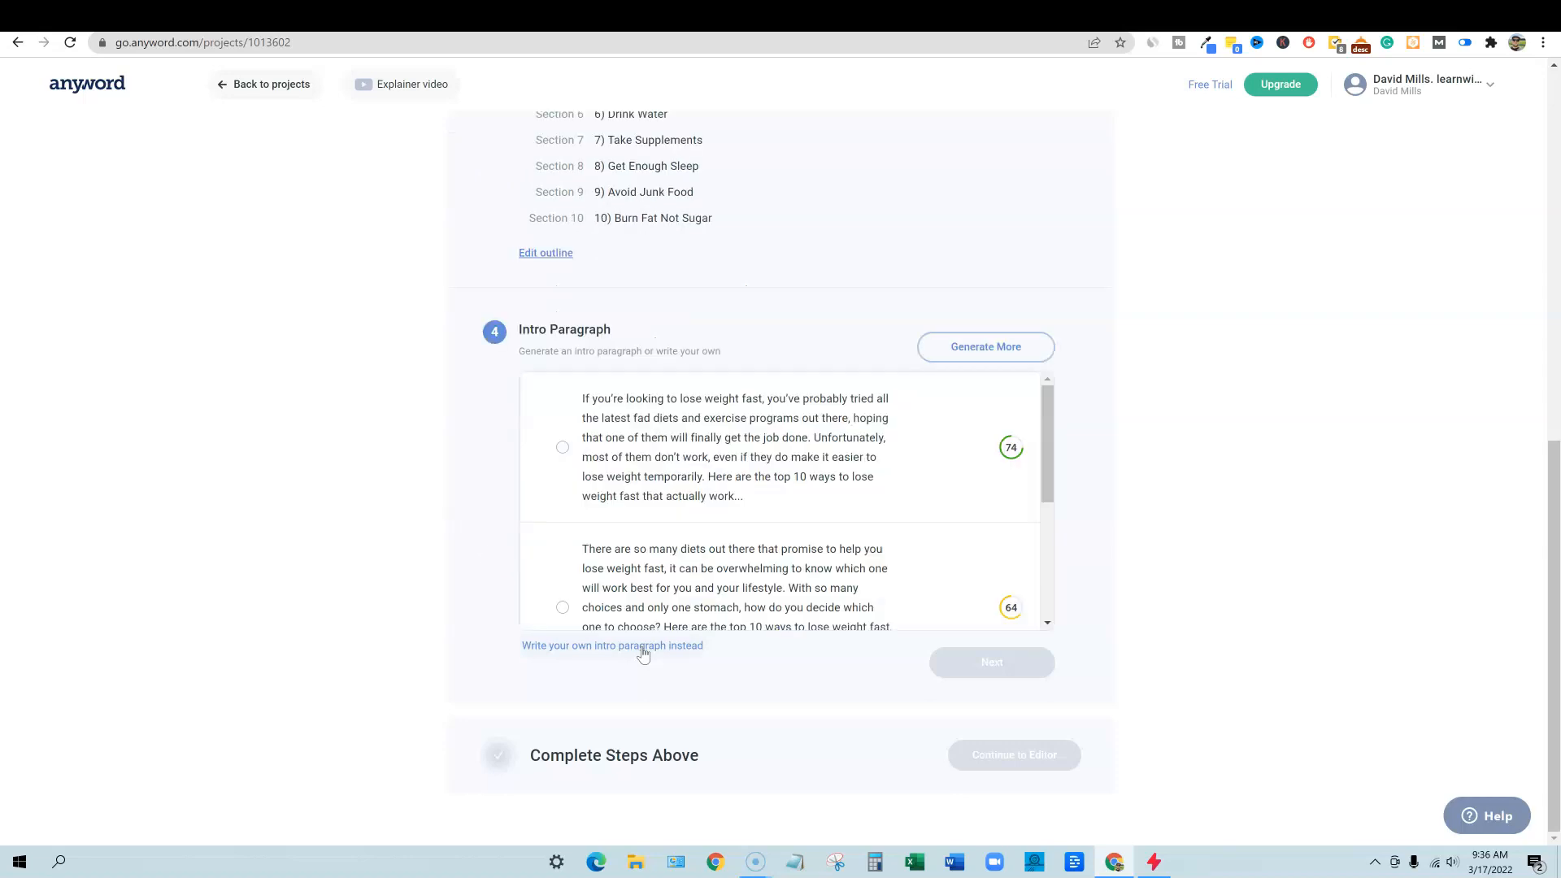
- Read the suggested intro paragraphs and highlight the closing words of the last one, ending "in the long run"
{"action": "scroll", "coordinate": [861, 472], "scroll_direction": "down", "scroll_amount": 3}
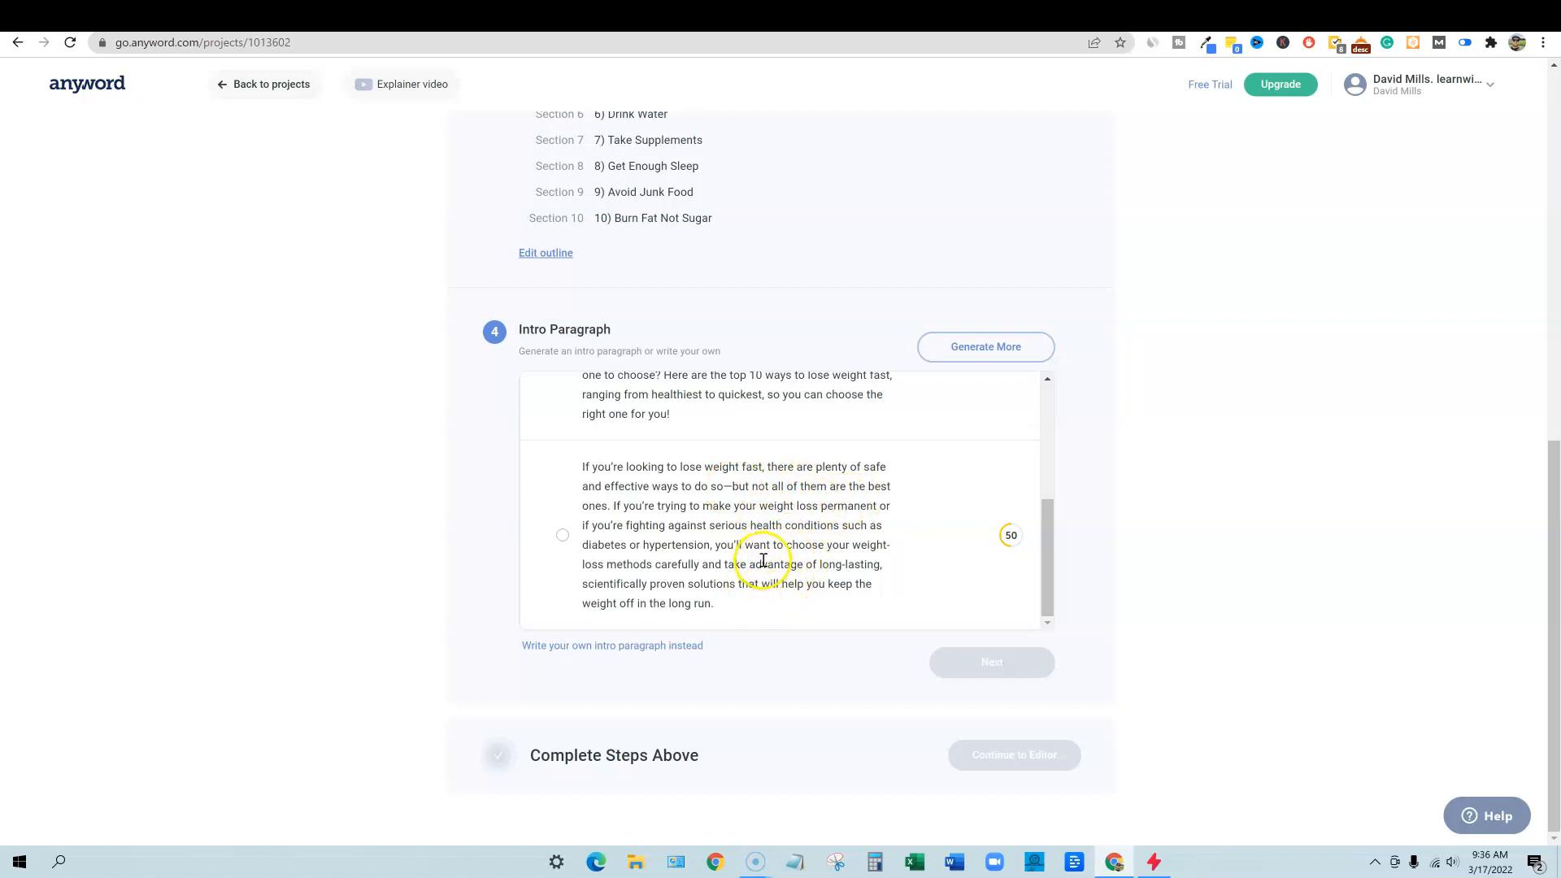
{"action": "scroll", "coordinate": [700, 504], "scroll_direction": "up", "scroll_amount": 2}
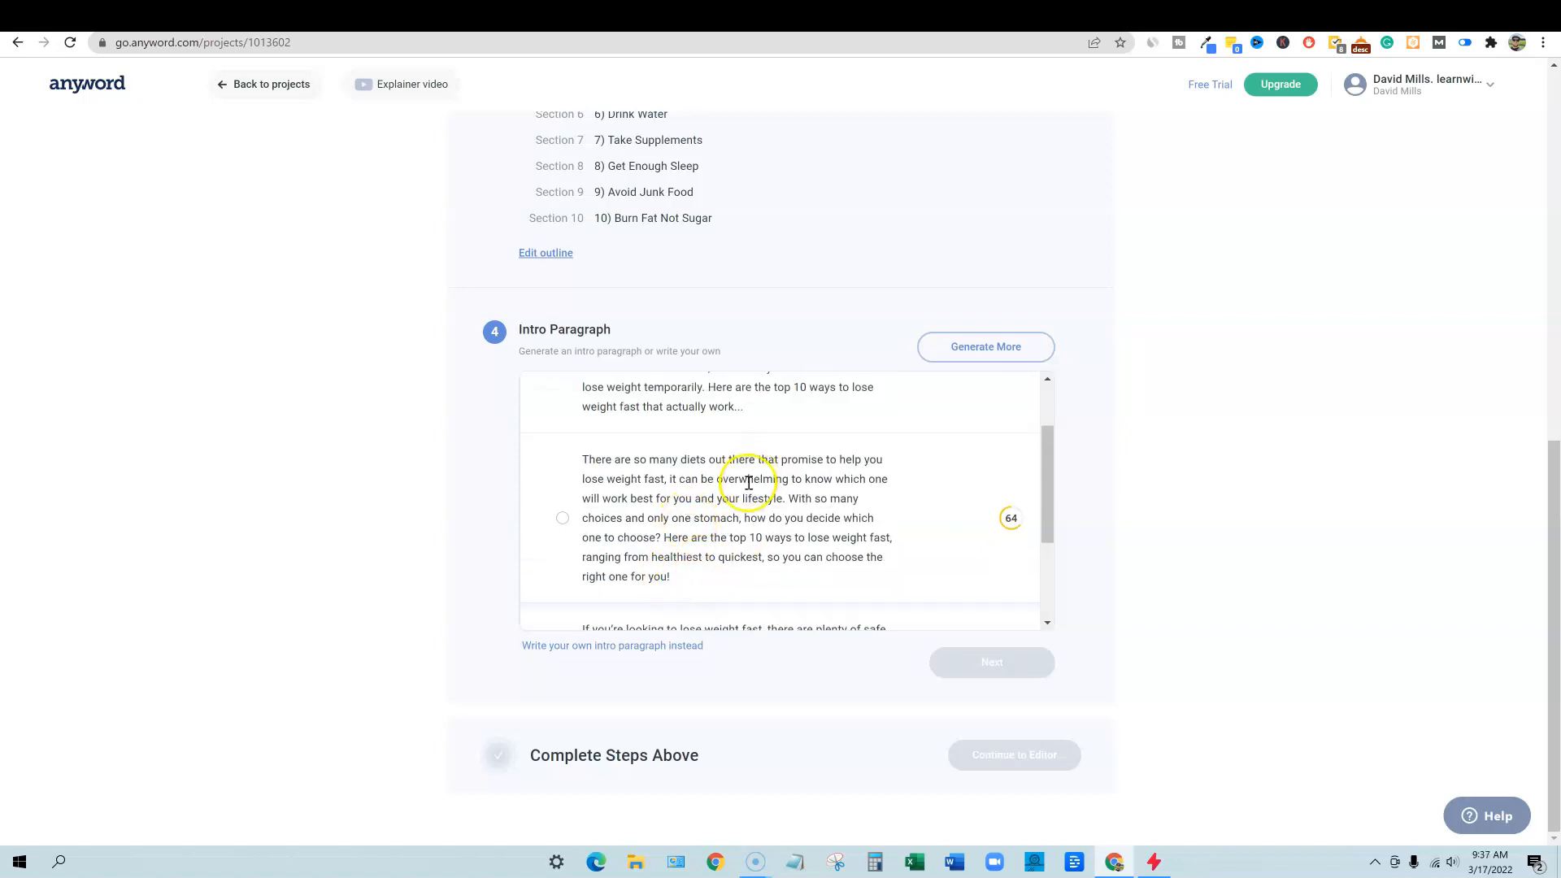
{"action": "scroll", "coordinate": [749, 487], "scroll_direction": "up", "scroll_amount": 2}
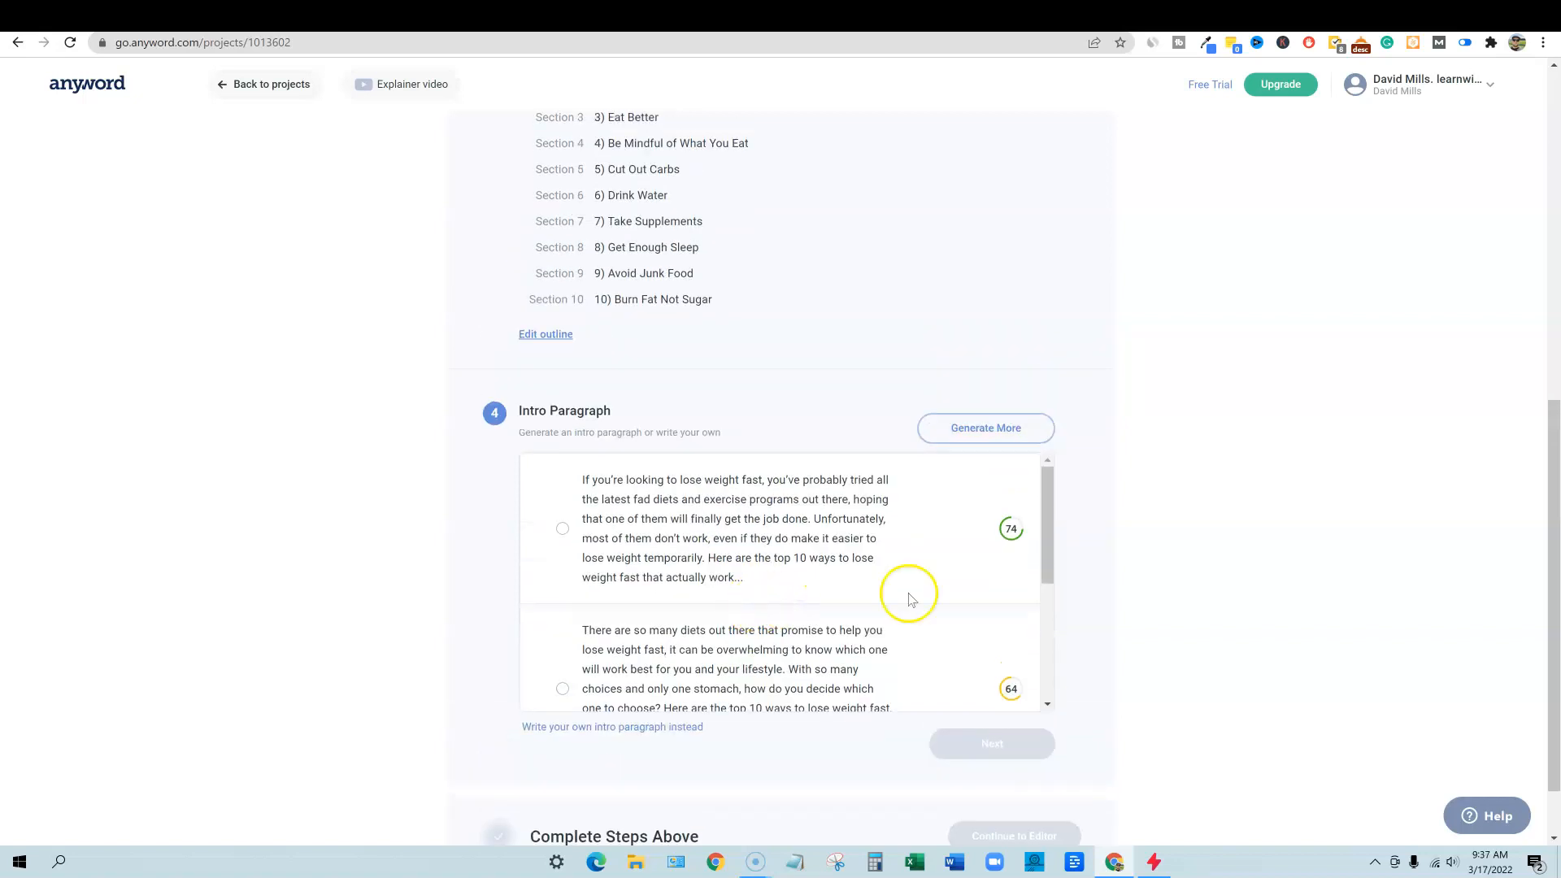
{"action": "scroll", "coordinate": [968, 587], "scroll_direction": "down", "scroll_amount": 4}
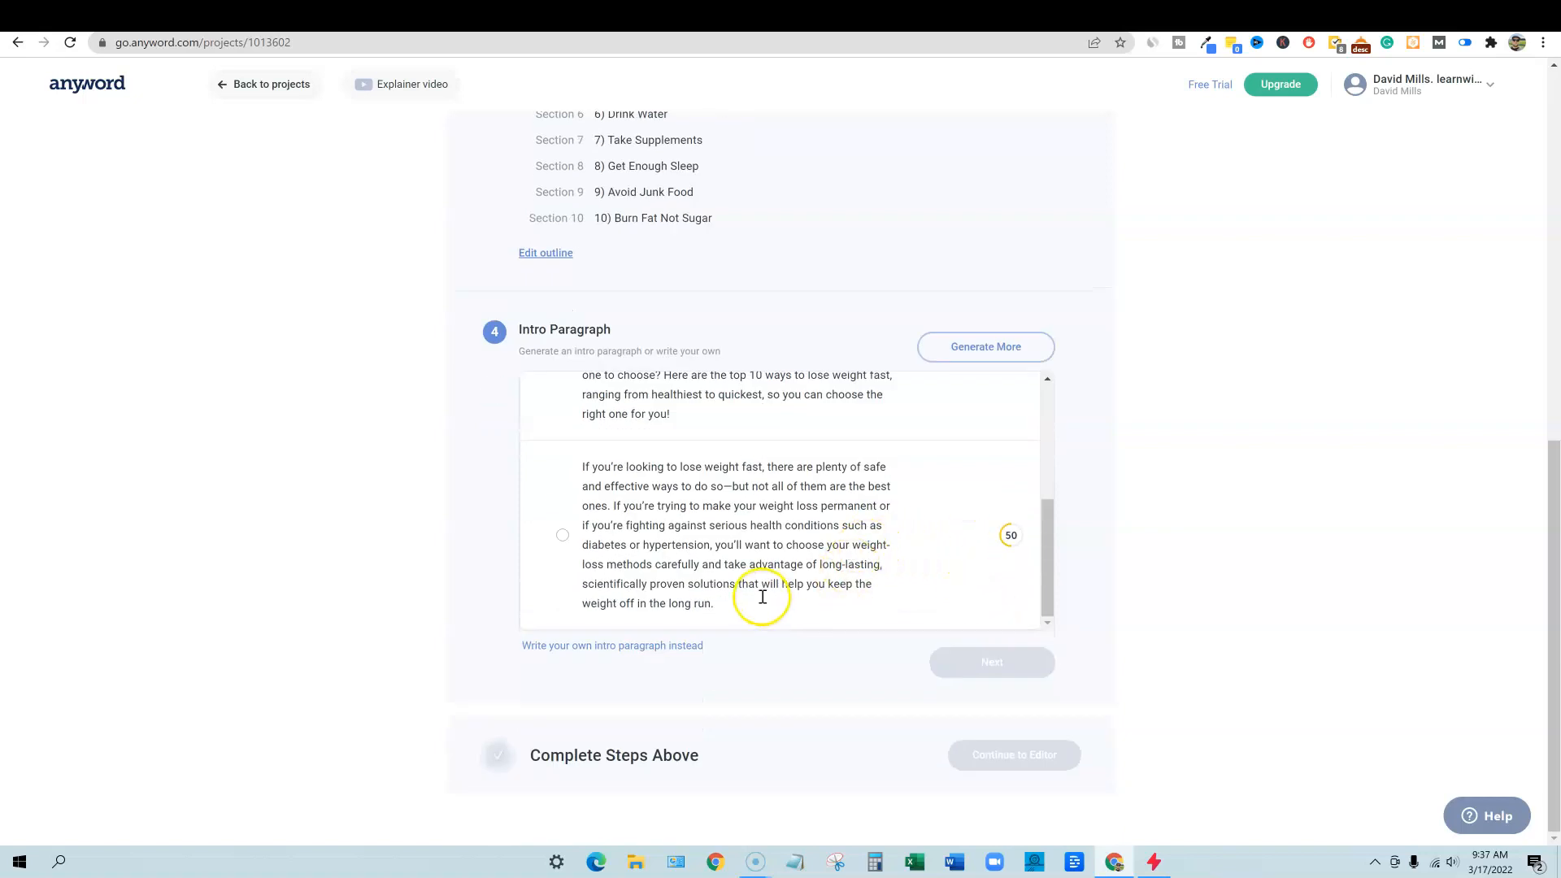
{"action": "left_click_drag", "start_coordinate": [719, 603], "coordinate": [699, 555]}
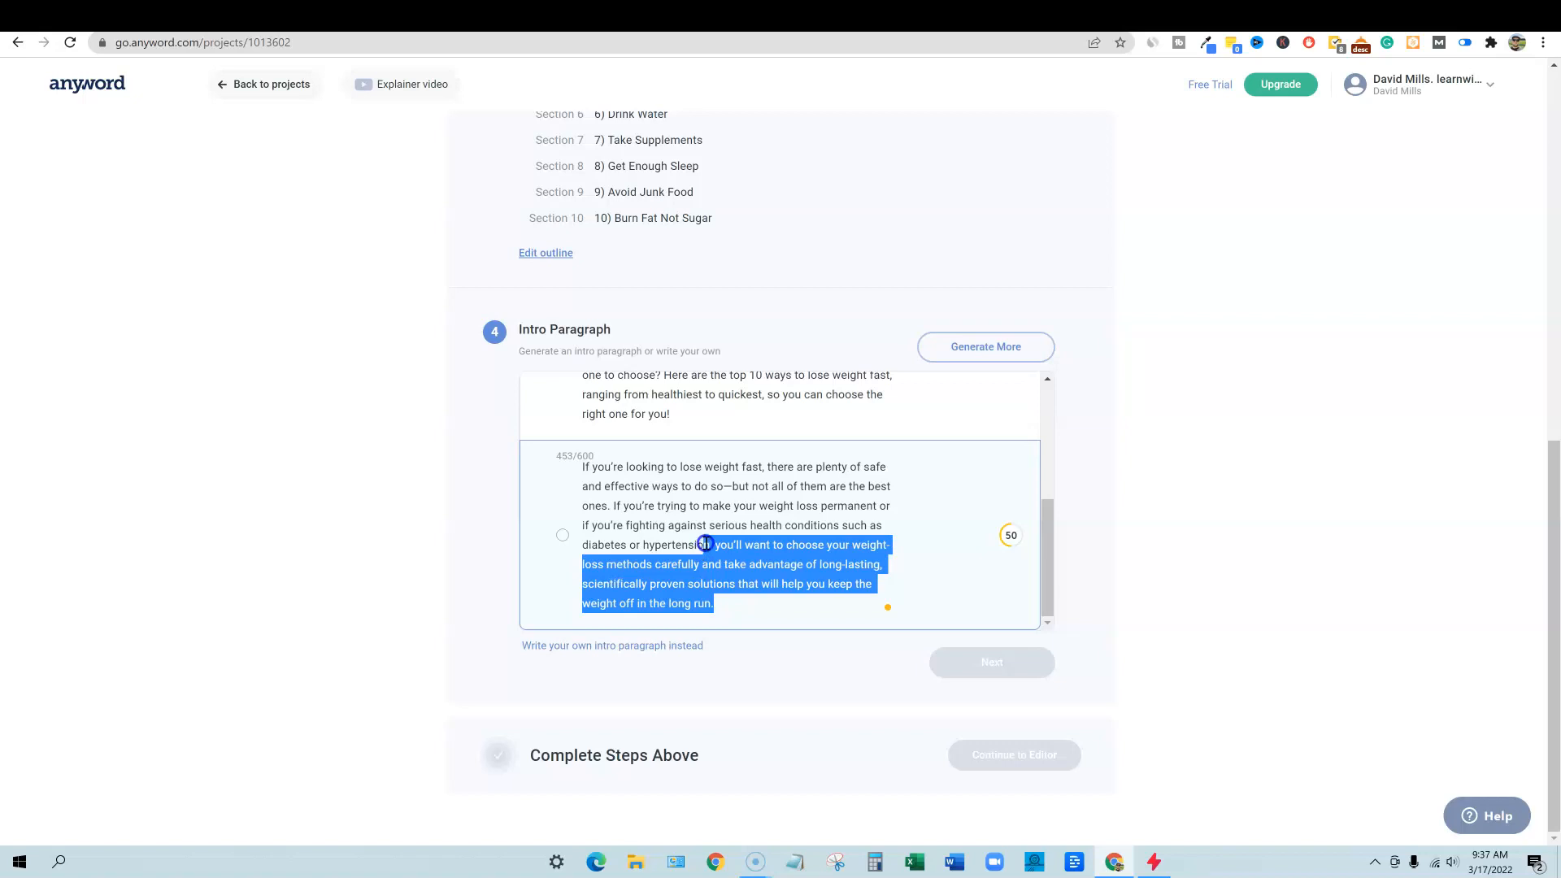
{"action": "left_click_drag", "start_coordinate": [746, 548], "coordinate": [778, 559]}
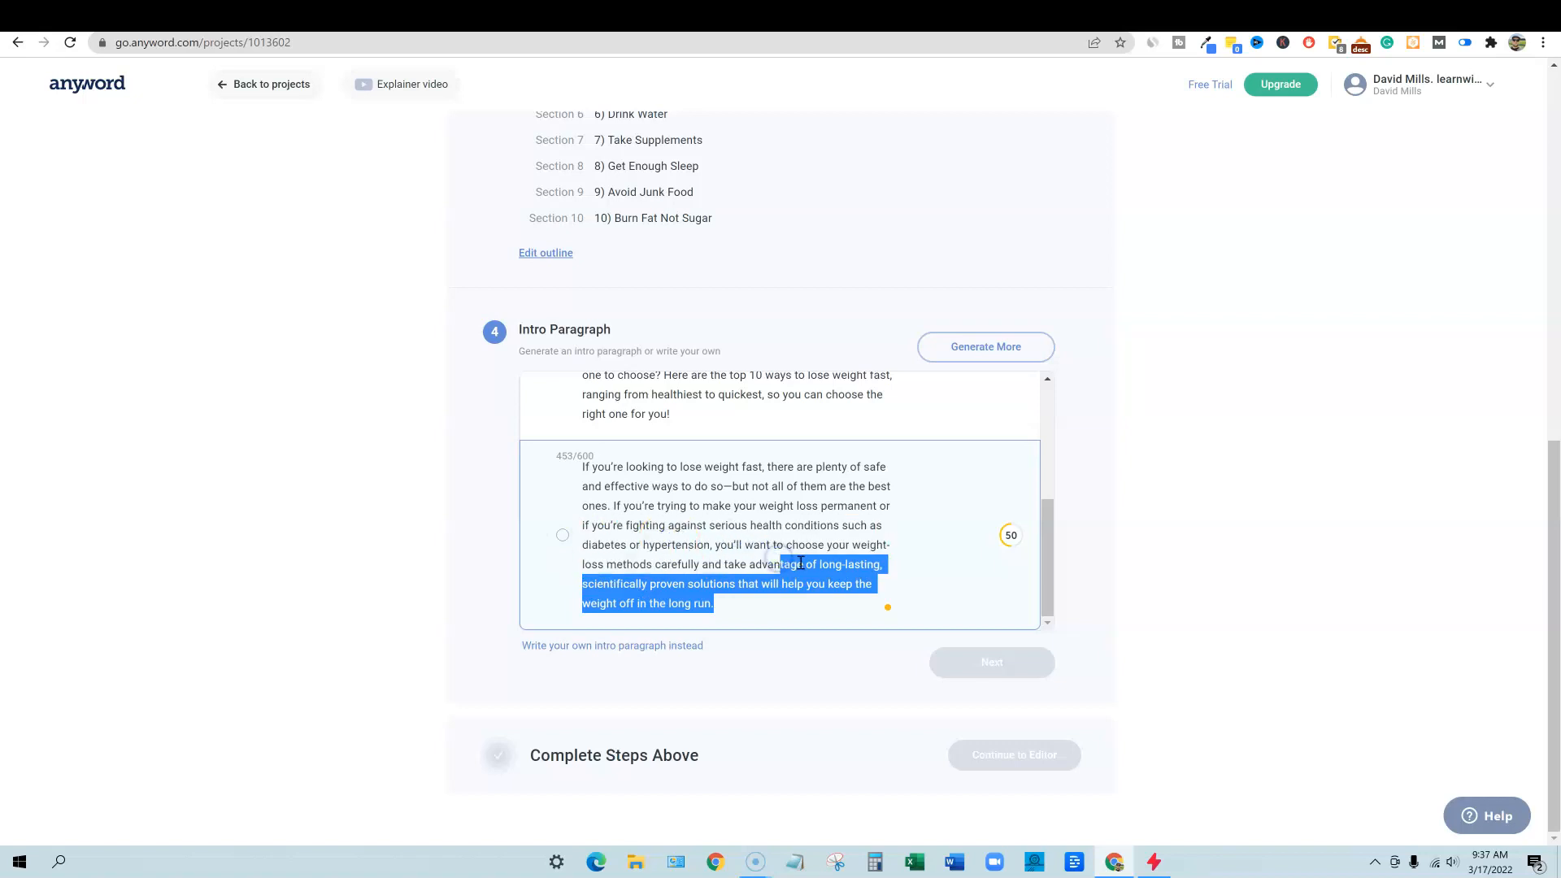
- Highlight the closing sentence of the second intro paragraph, starting "Here are the top 10 ways to lose weight fast"
{"action": "scroll", "coordinate": [802, 563], "scroll_direction": "up", "scroll_amount": 1}
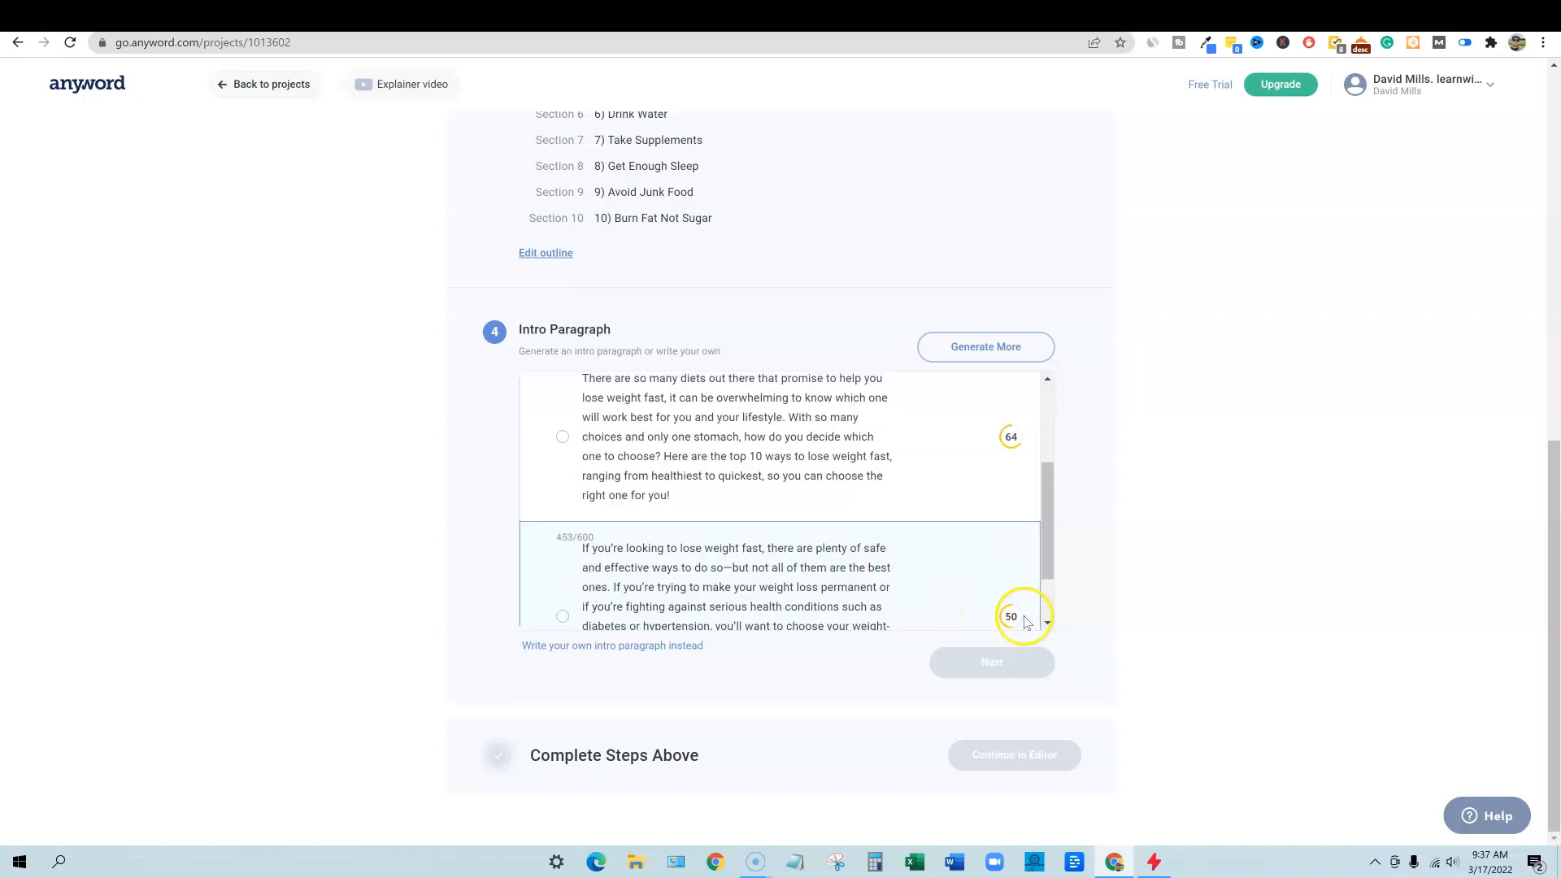
{"action": "scroll", "coordinate": [951, 549], "scroll_direction": "up", "scroll_amount": 1}
{"action": "scroll", "coordinate": [1000, 547], "scroll_direction": "up", "scroll_amount": 1}
{"action": "scroll", "coordinate": [798, 556], "scroll_direction": "down", "scroll_amount": 1}
{"action": "left_click_drag", "start_coordinate": [663, 537], "coordinate": [811, 543]}
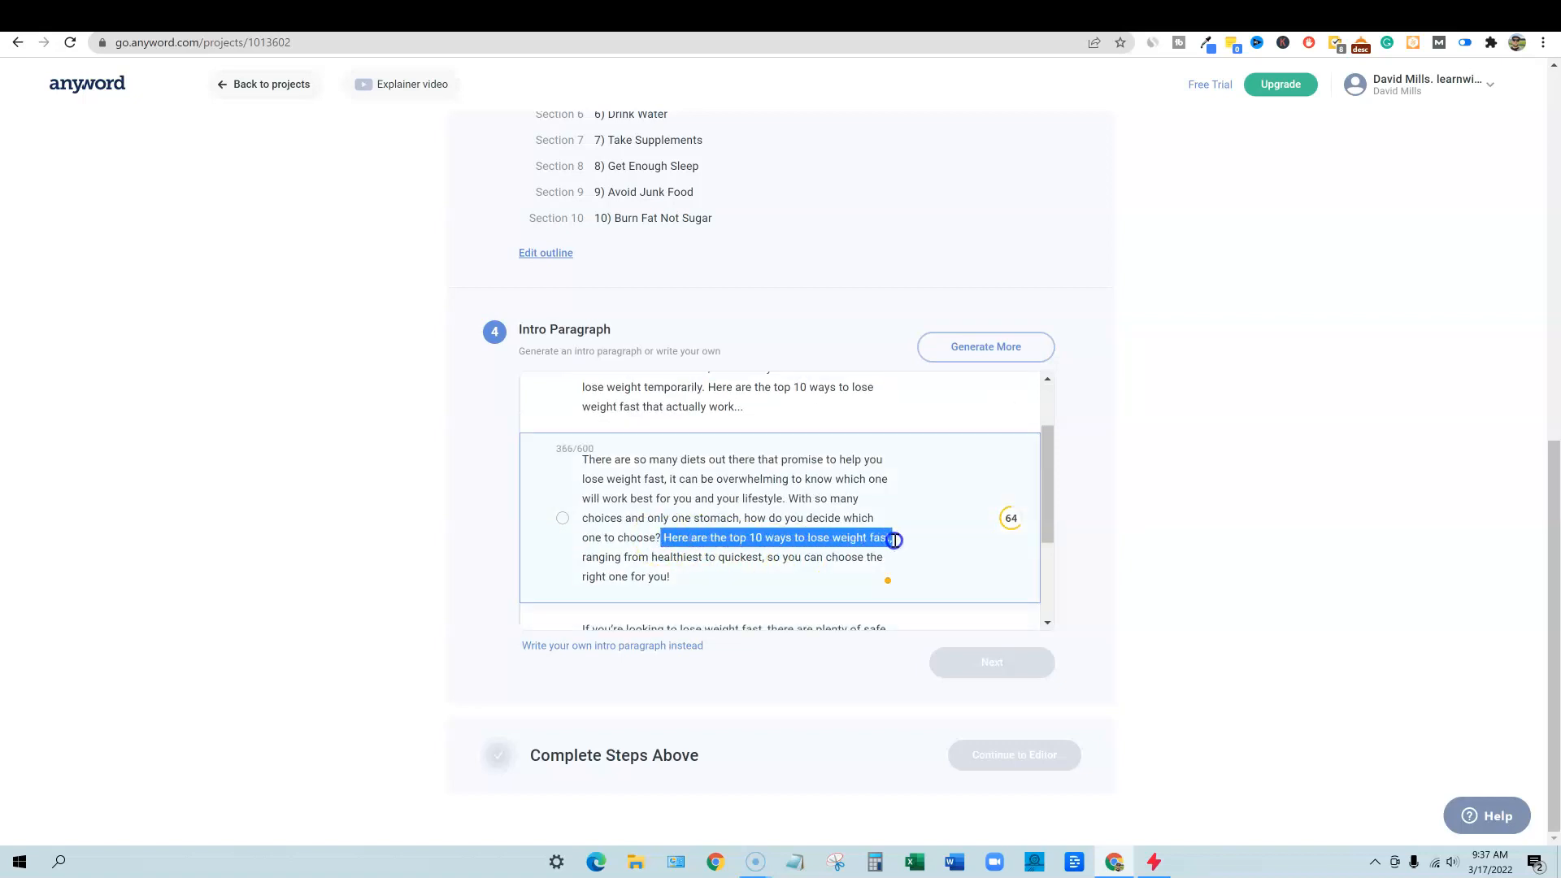
{"action": "left_click_drag", "start_coordinate": [895, 541], "coordinate": [888, 569]}
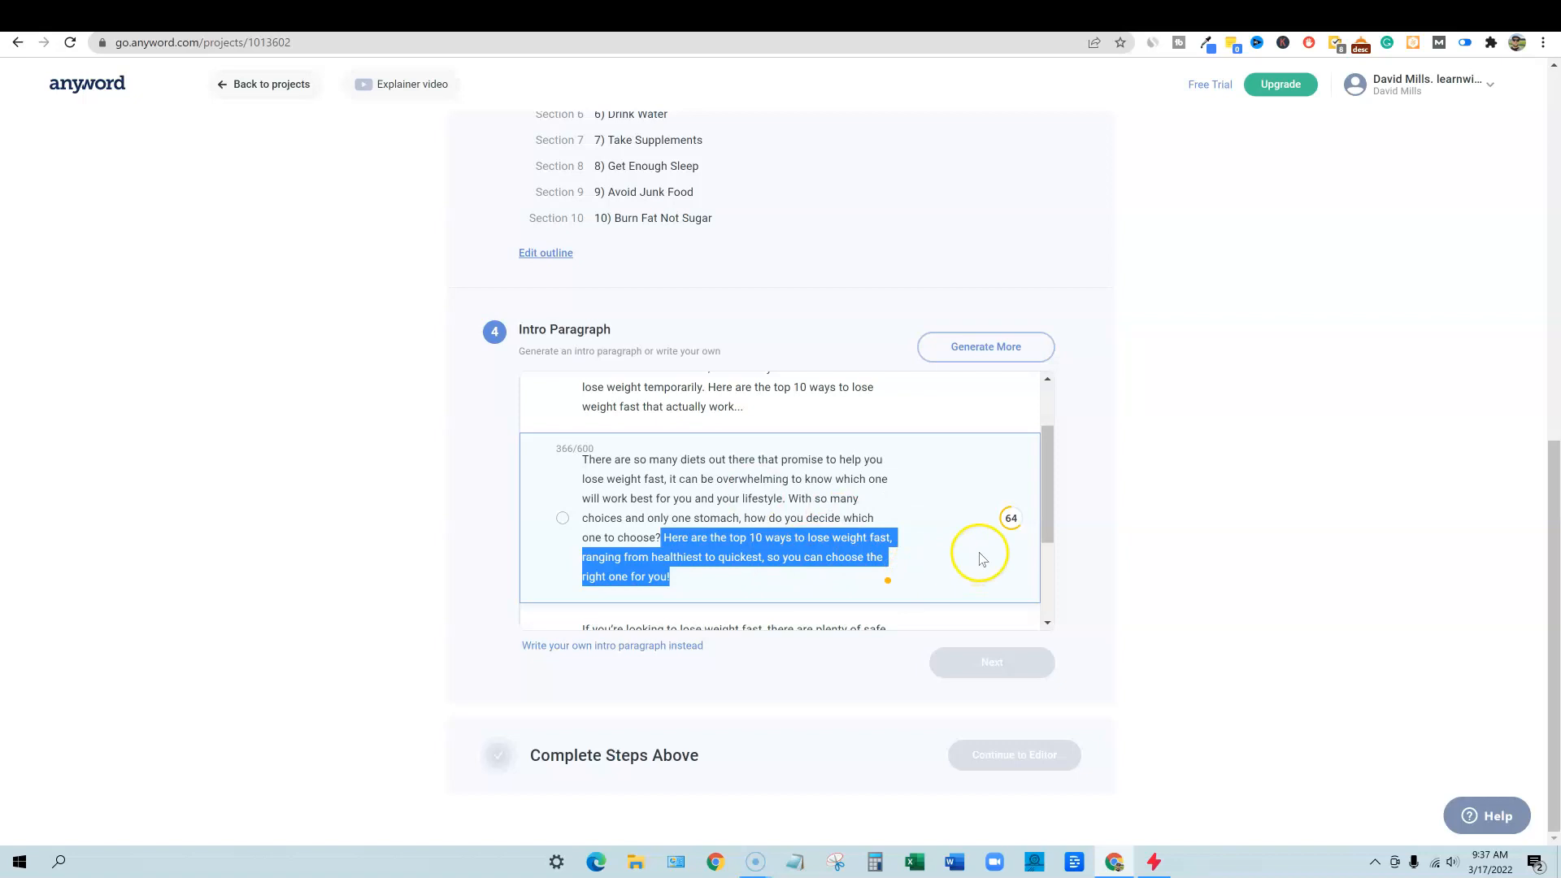
- Compare the intro paragraphs' scores and highlight each mention of "lose weight fast" and "lose weight" in the first one
{"action": "scroll", "coordinate": [979, 557], "scroll_direction": "down", "scroll_amount": 2}
{"action": "scroll", "coordinate": [1000, 537], "scroll_direction": "up", "scroll_amount": 2}
{"action": "scroll", "coordinate": [1000, 525], "scroll_direction": "up", "scroll_amount": 1}
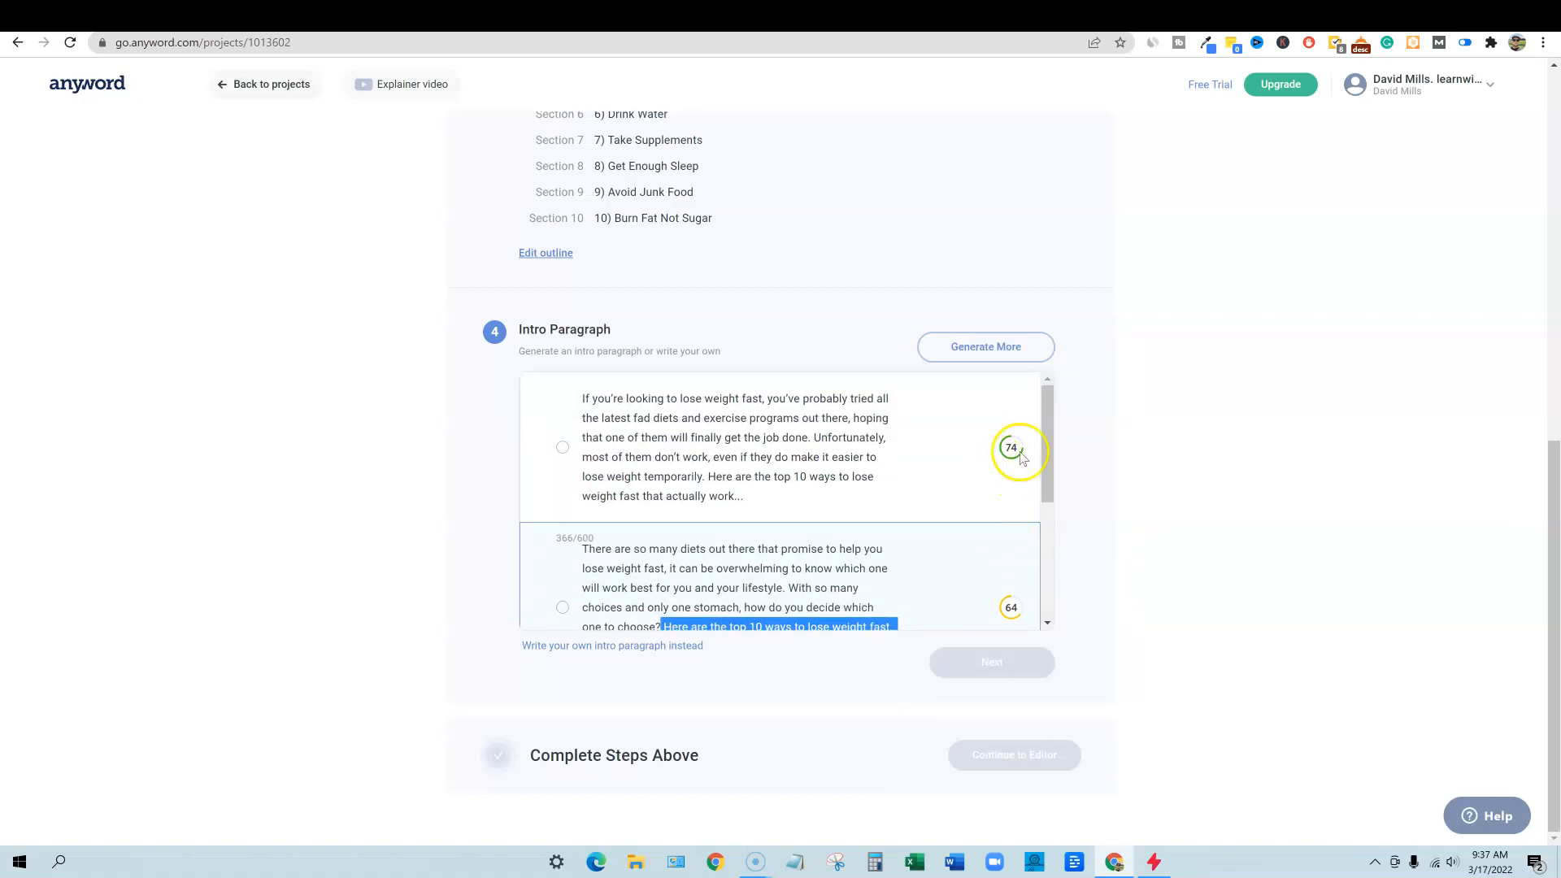
{"action": "mouse_move", "coordinate": [1016, 451]}
{"action": "left_click_drag", "start_coordinate": [852, 479], "coordinate": [656, 498]}
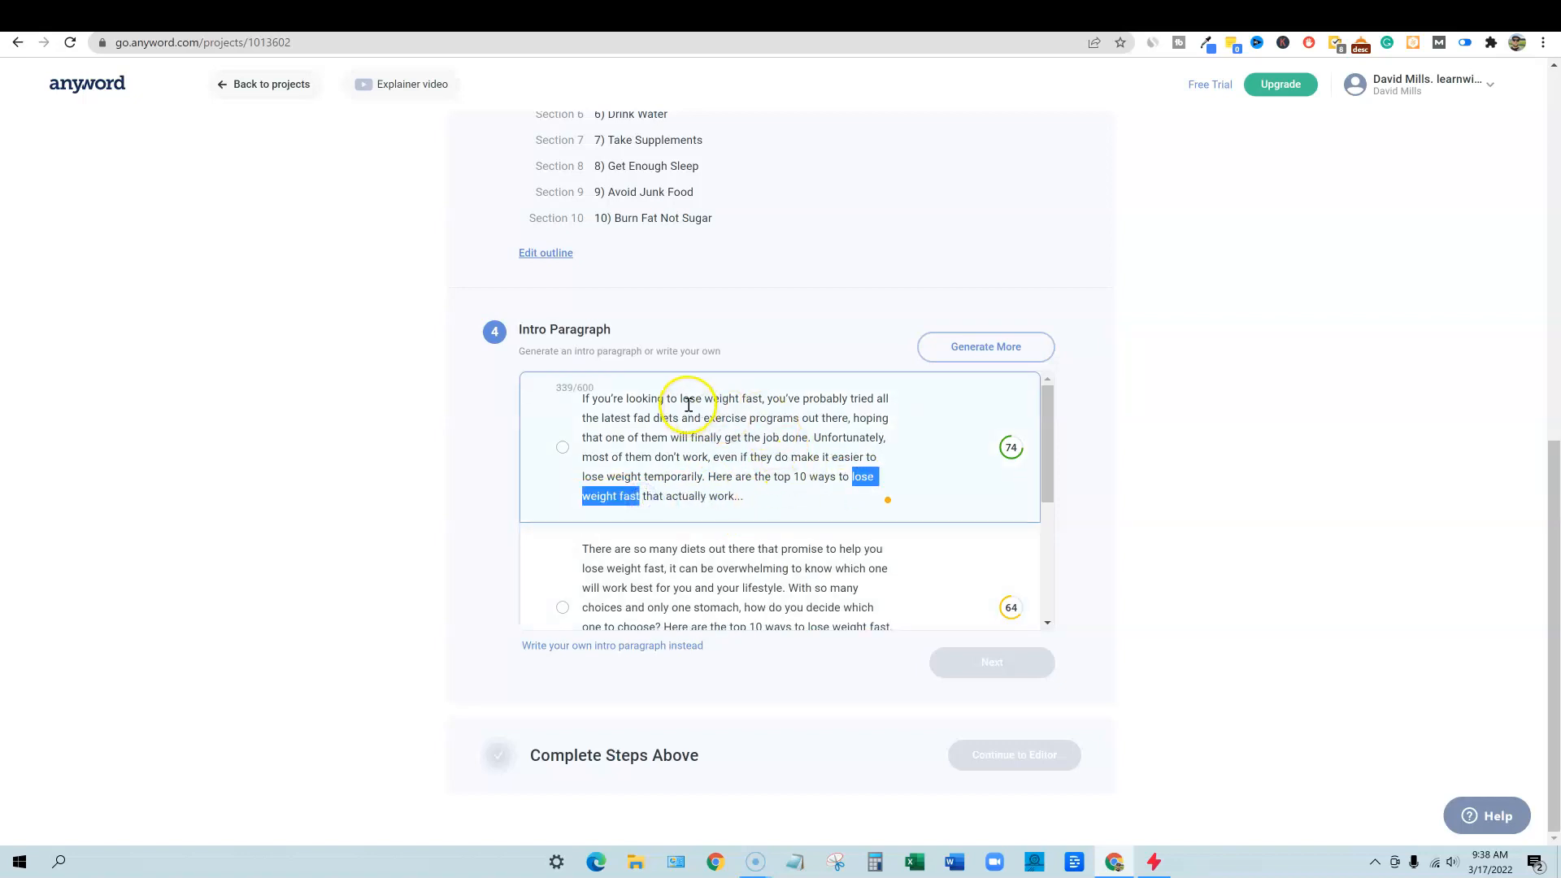
{"action": "left_click_drag", "start_coordinate": [680, 398], "coordinate": [752, 397]}
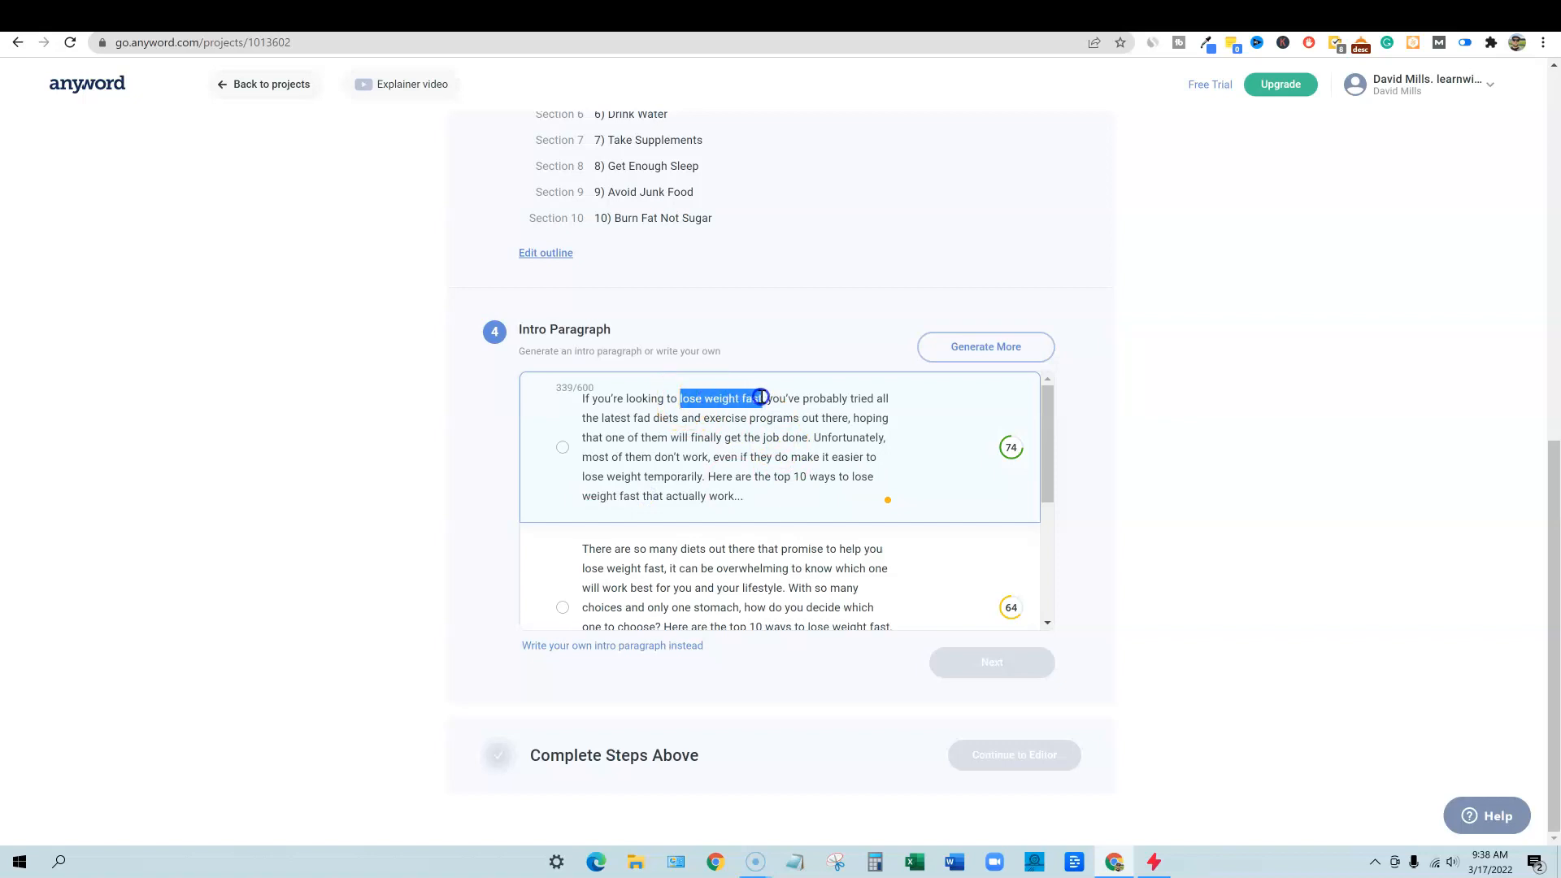
{"action": "left_click_drag", "start_coordinate": [762, 397], "coordinate": [765, 398]}
{"action": "left_click", "coordinate": [582, 477]}
{"action": "left_click_drag", "start_coordinate": [582, 477], "coordinate": [634, 476]}
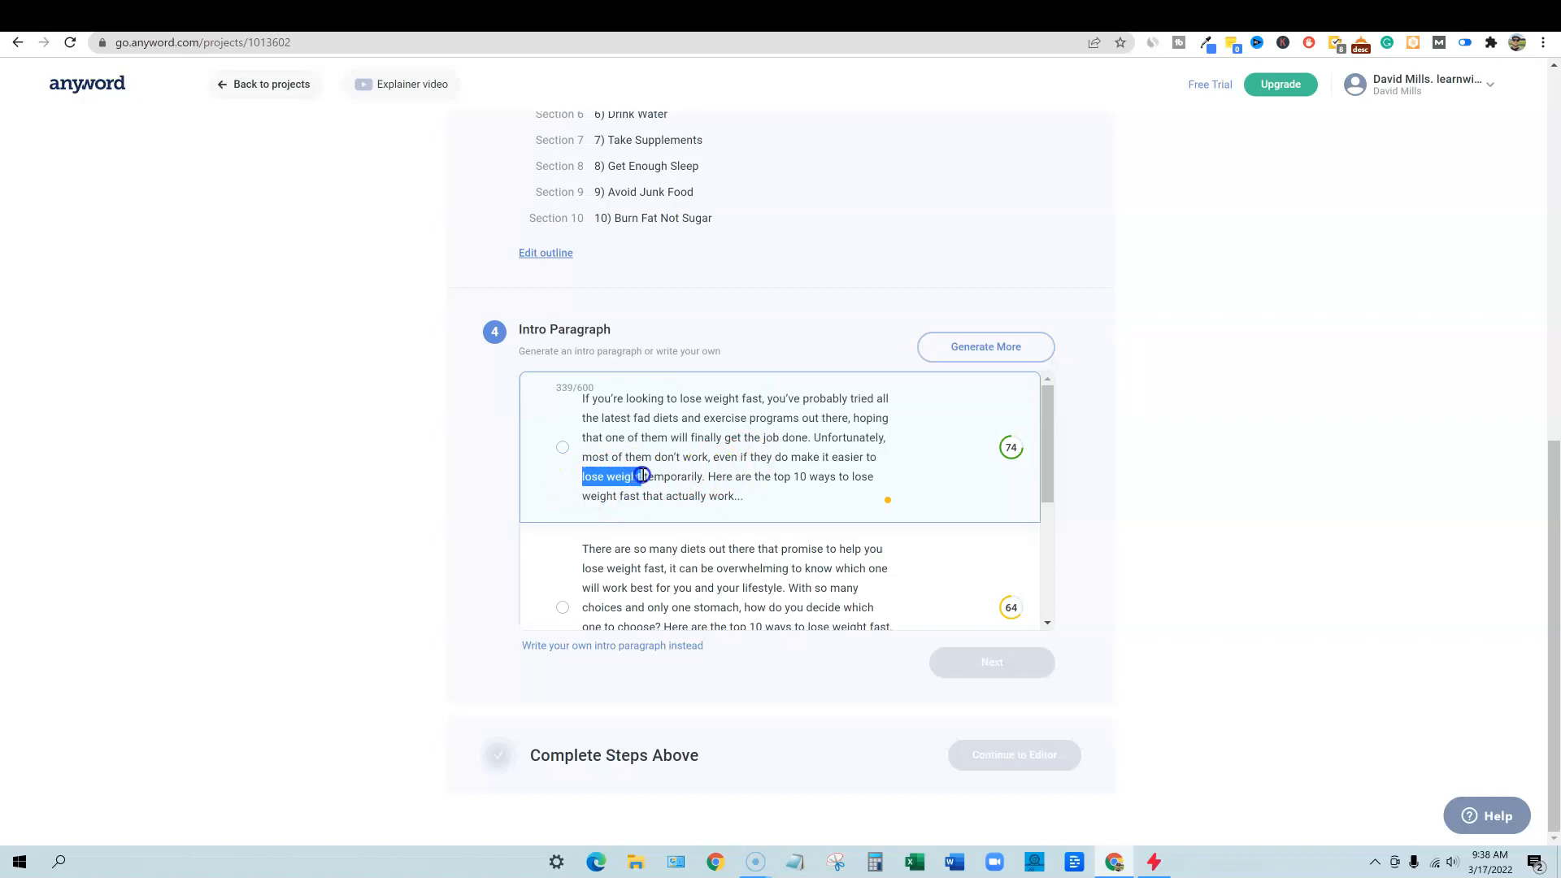
- Look back over the post's keywords, title and outline above the intro paragraph suggestions
{"action": "left_click", "coordinate": [826, 463]}
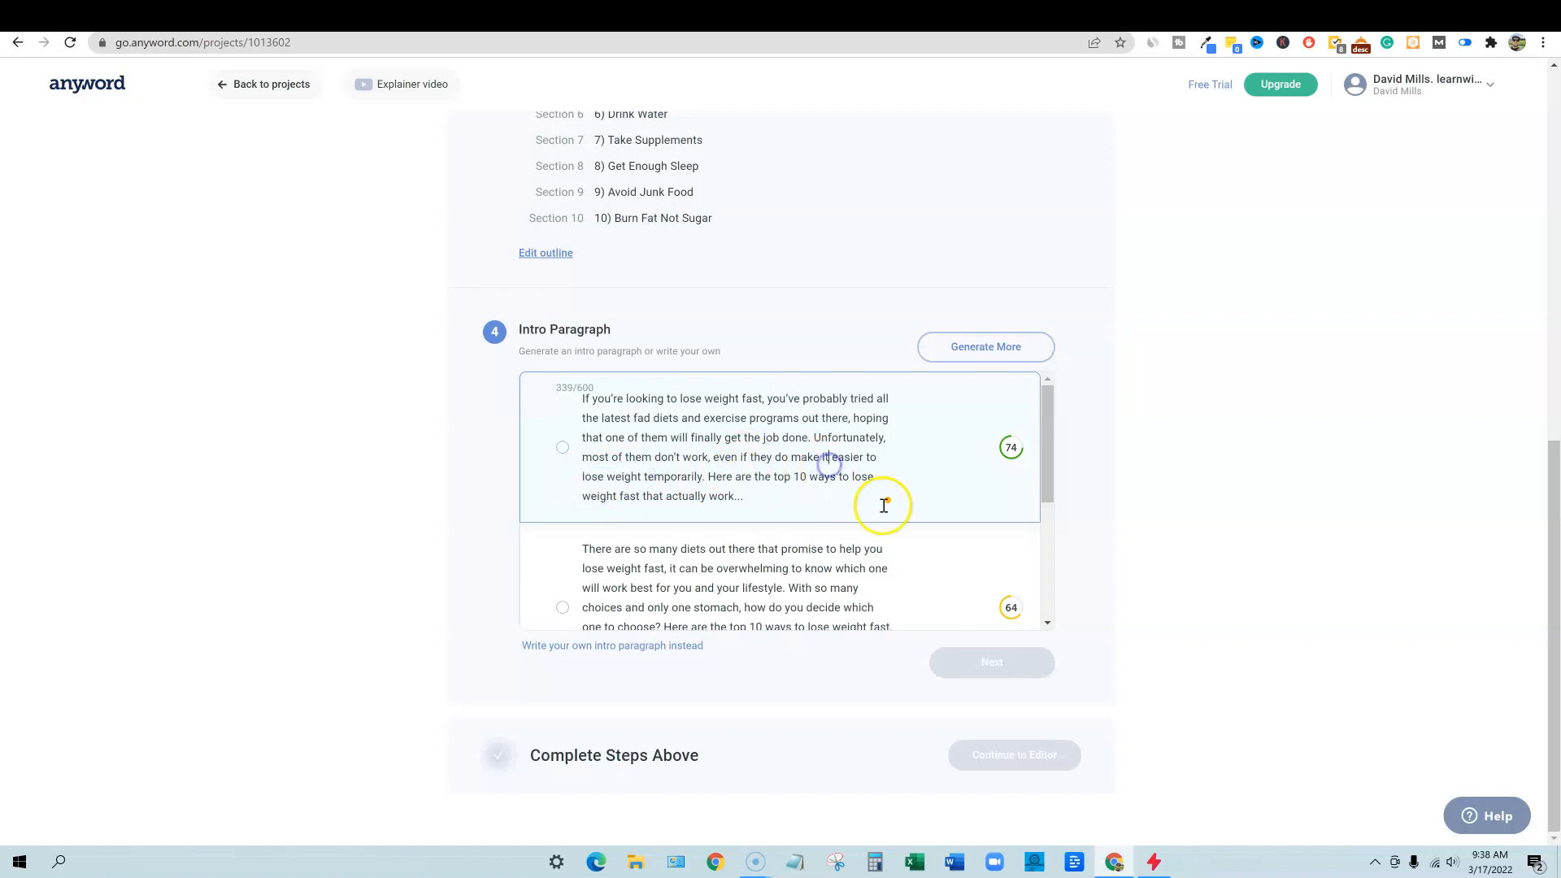
{"action": "scroll", "coordinate": [1048, 513], "scroll_direction": "down", "scroll_amount": 4}
{"action": "scroll", "coordinate": [1071, 531], "scroll_direction": "up", "scroll_amount": 7}
{"action": "scroll", "coordinate": [1108, 647], "scroll_direction": "down", "scroll_amount": 6}
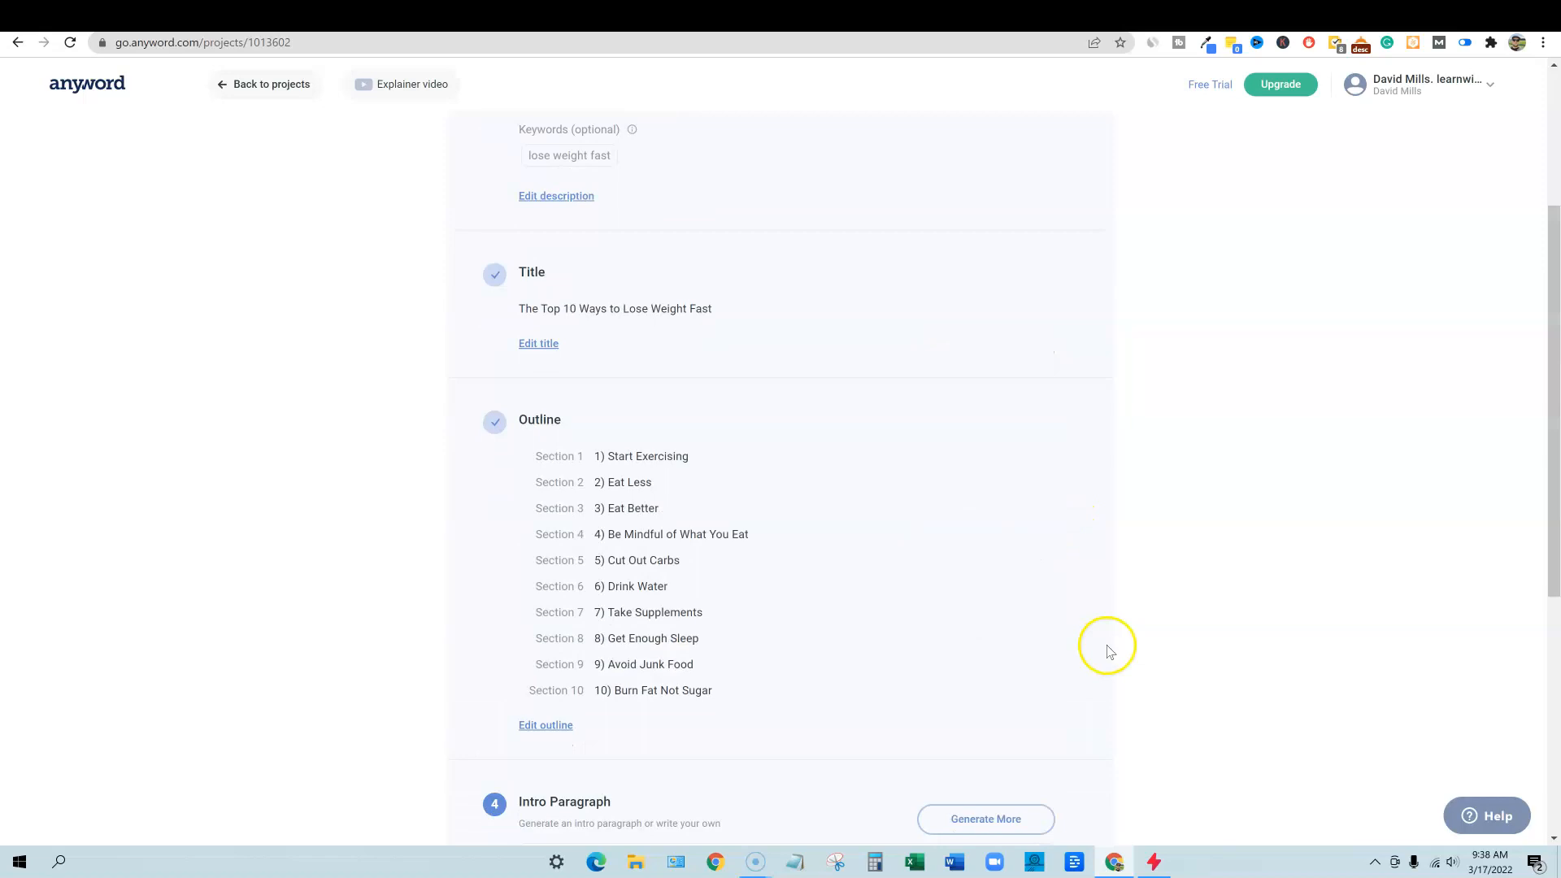
{"action": "scroll", "coordinate": [1122, 651], "scroll_direction": "up", "scroll_amount": 1}
{"action": "left_click_drag", "start_coordinate": [1050, 599], "coordinate": [1059, 518]}
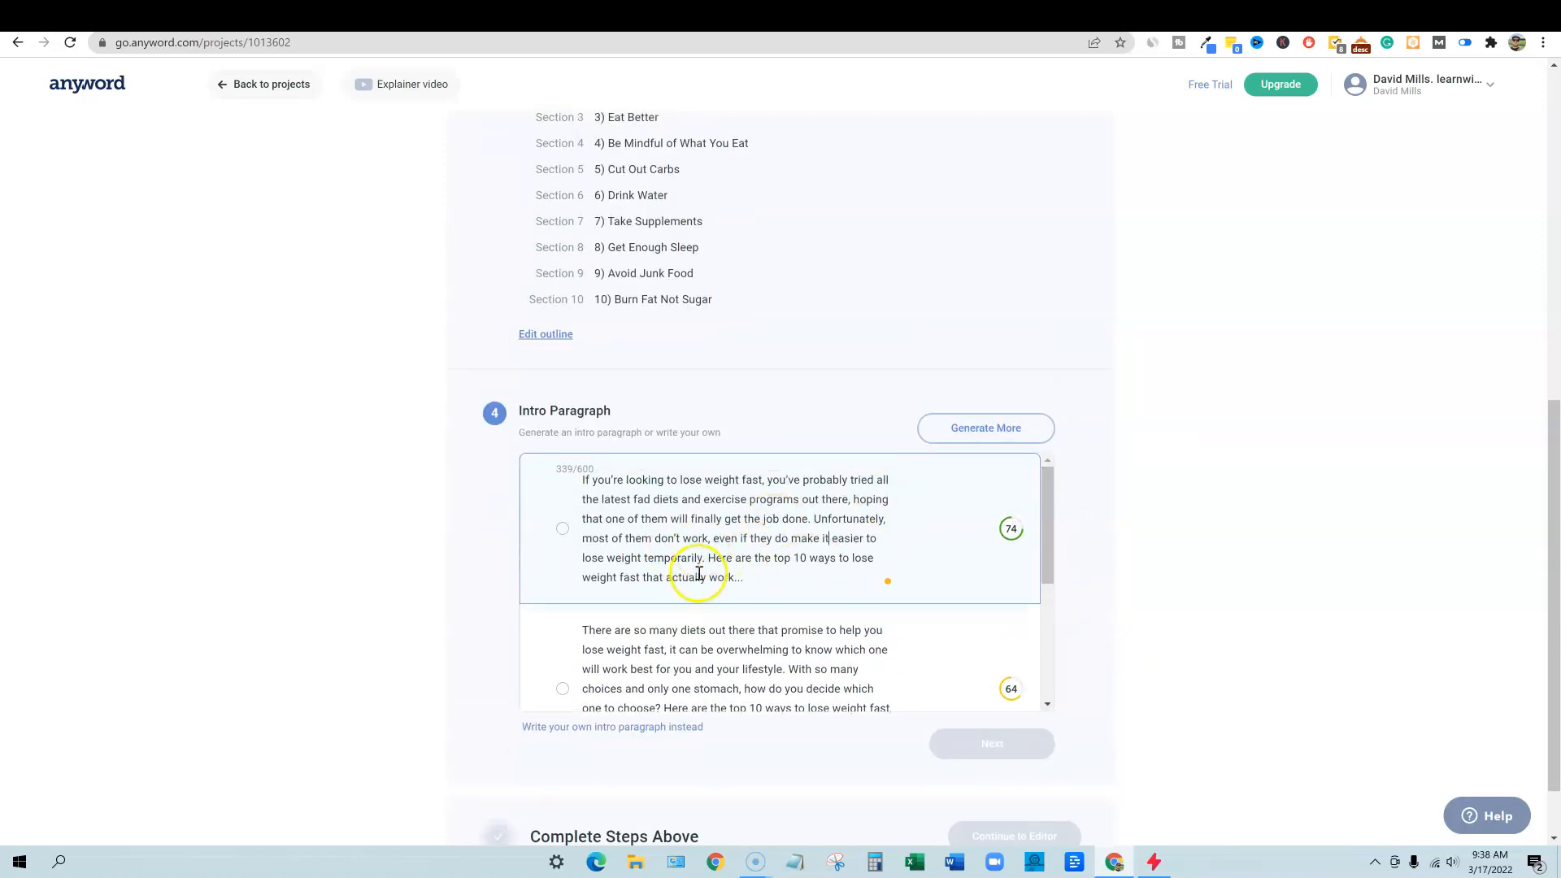
{"action": "left_click", "coordinate": [1076, 562]}
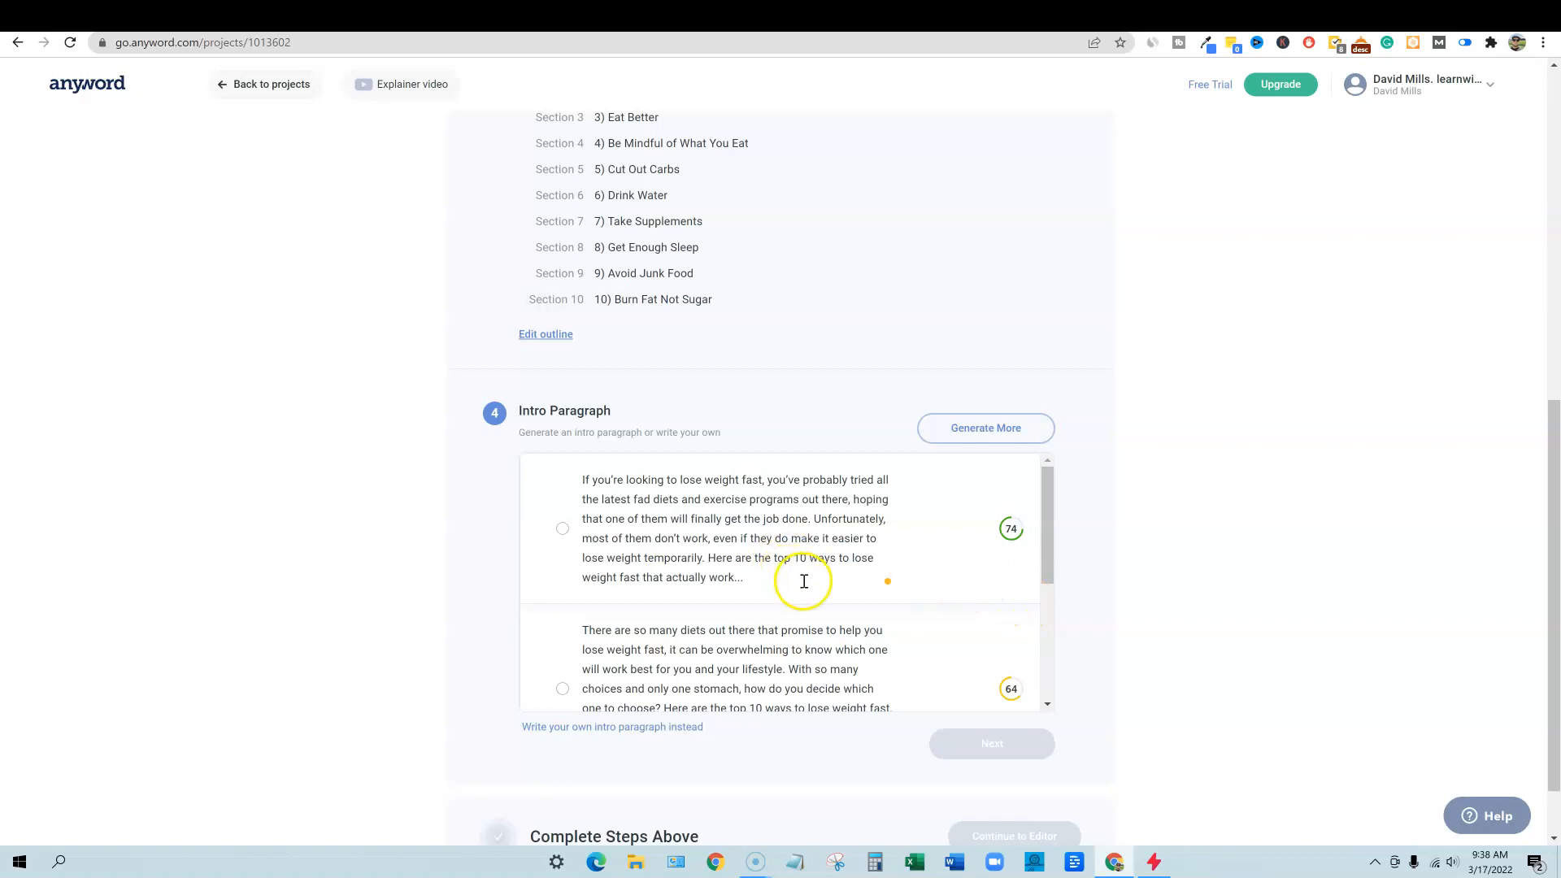
- Inspect the first intro paragraph's predicted engagement by age and gender and compare the scores of all suggestions
{"action": "mouse_move", "coordinate": [1012, 529]}
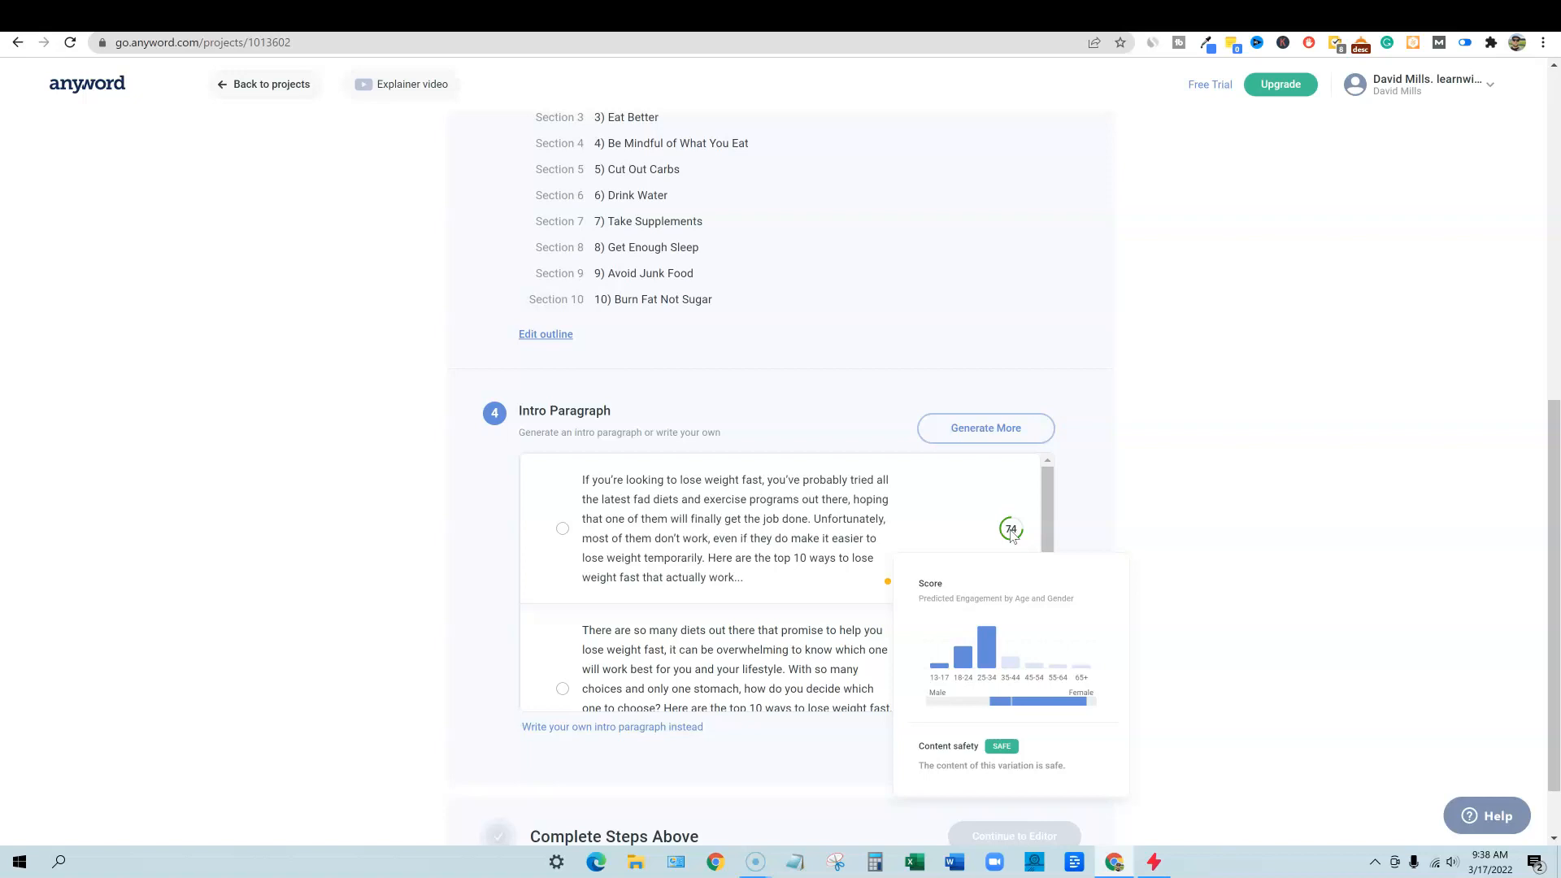
{"action": "scroll", "coordinate": [1012, 537], "scroll_direction": "down", "scroll_amount": 2}
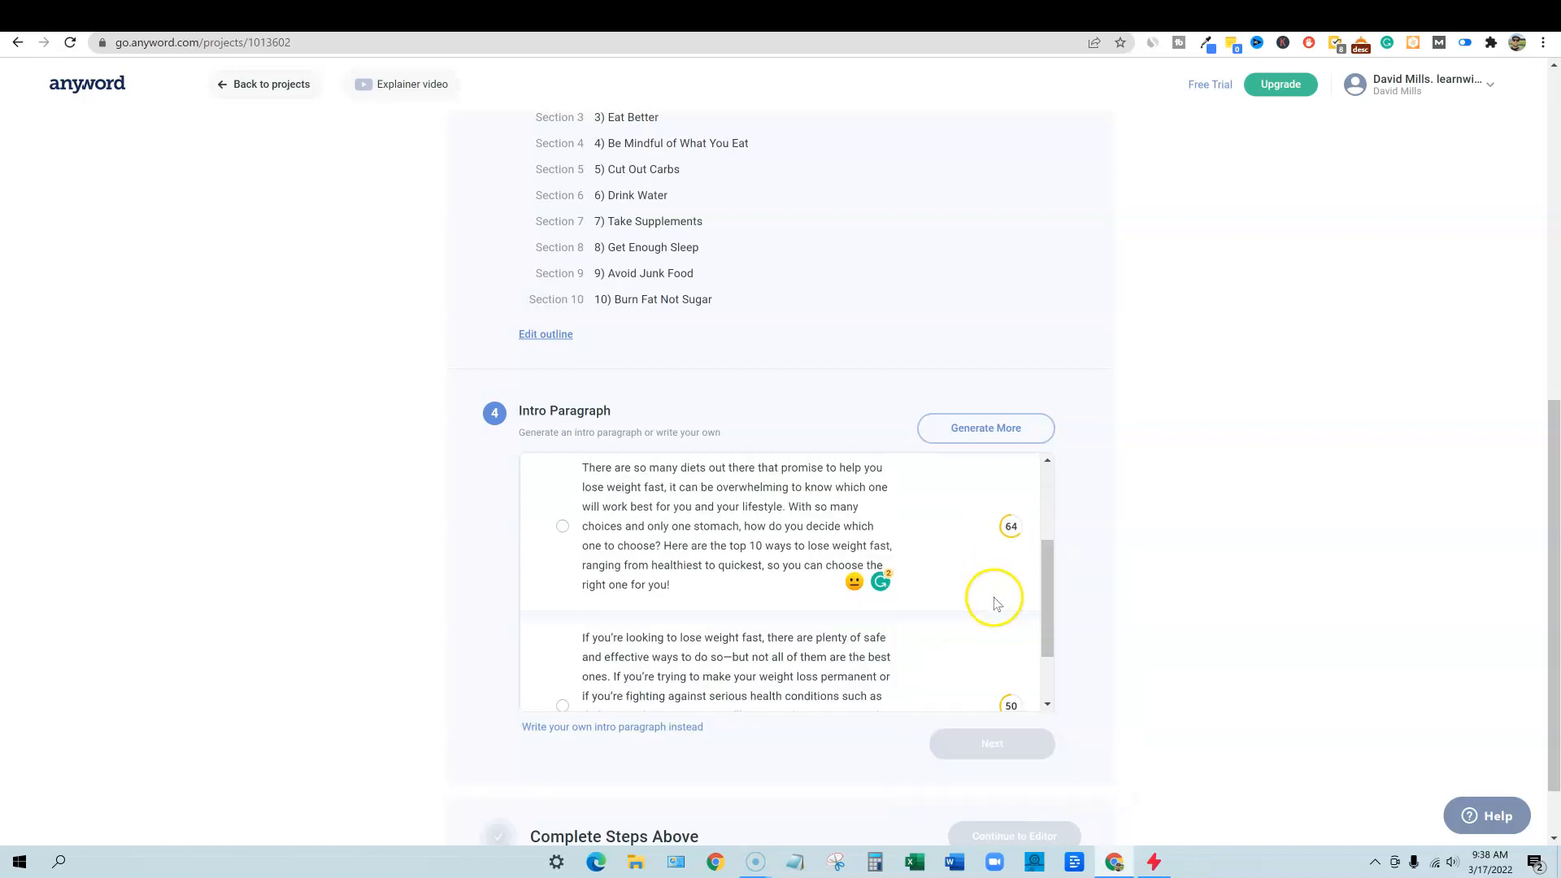
{"action": "scroll", "coordinate": [1018, 532], "scroll_direction": "down", "scroll_amount": 1}
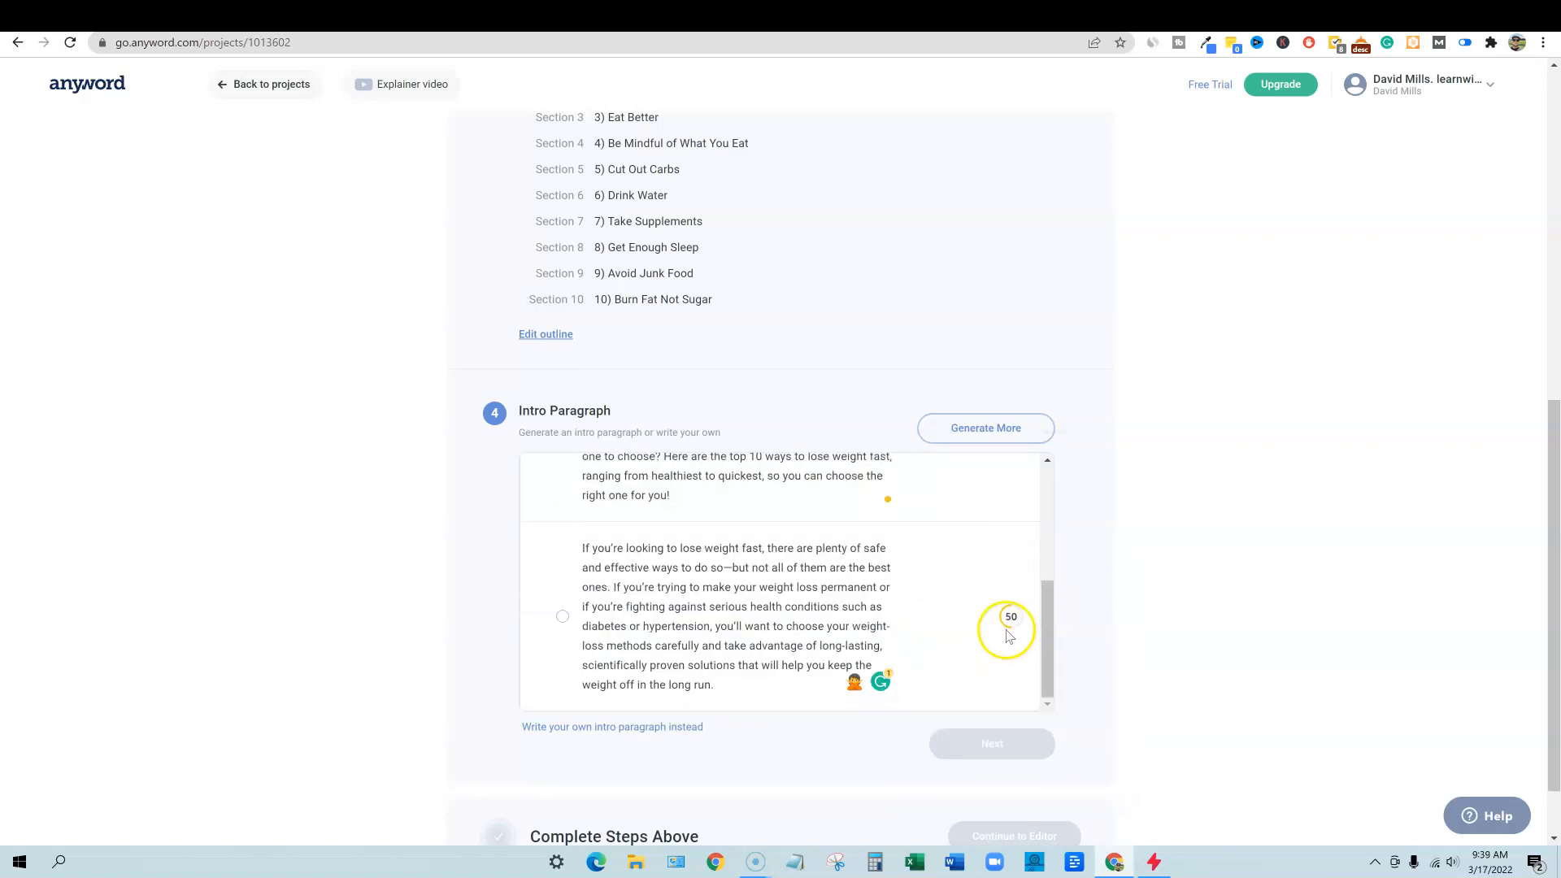
{"action": "scroll", "coordinate": [870, 599], "scroll_direction": "up", "scroll_amount": 5}
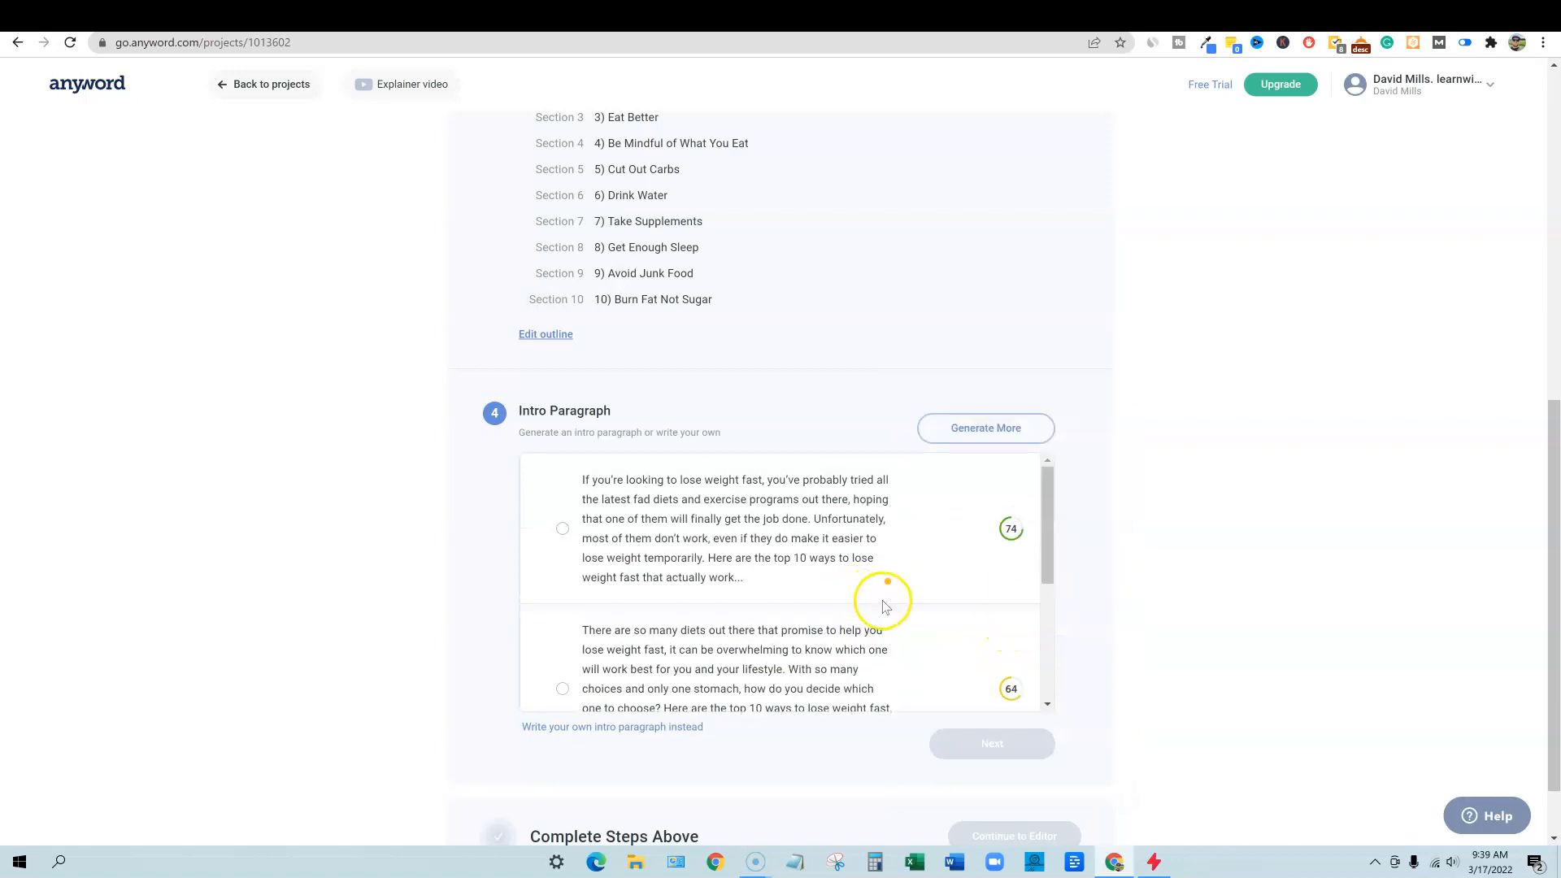
{"action": "scroll", "coordinate": [1057, 717], "scroll_direction": "down", "scroll_amount": 2}
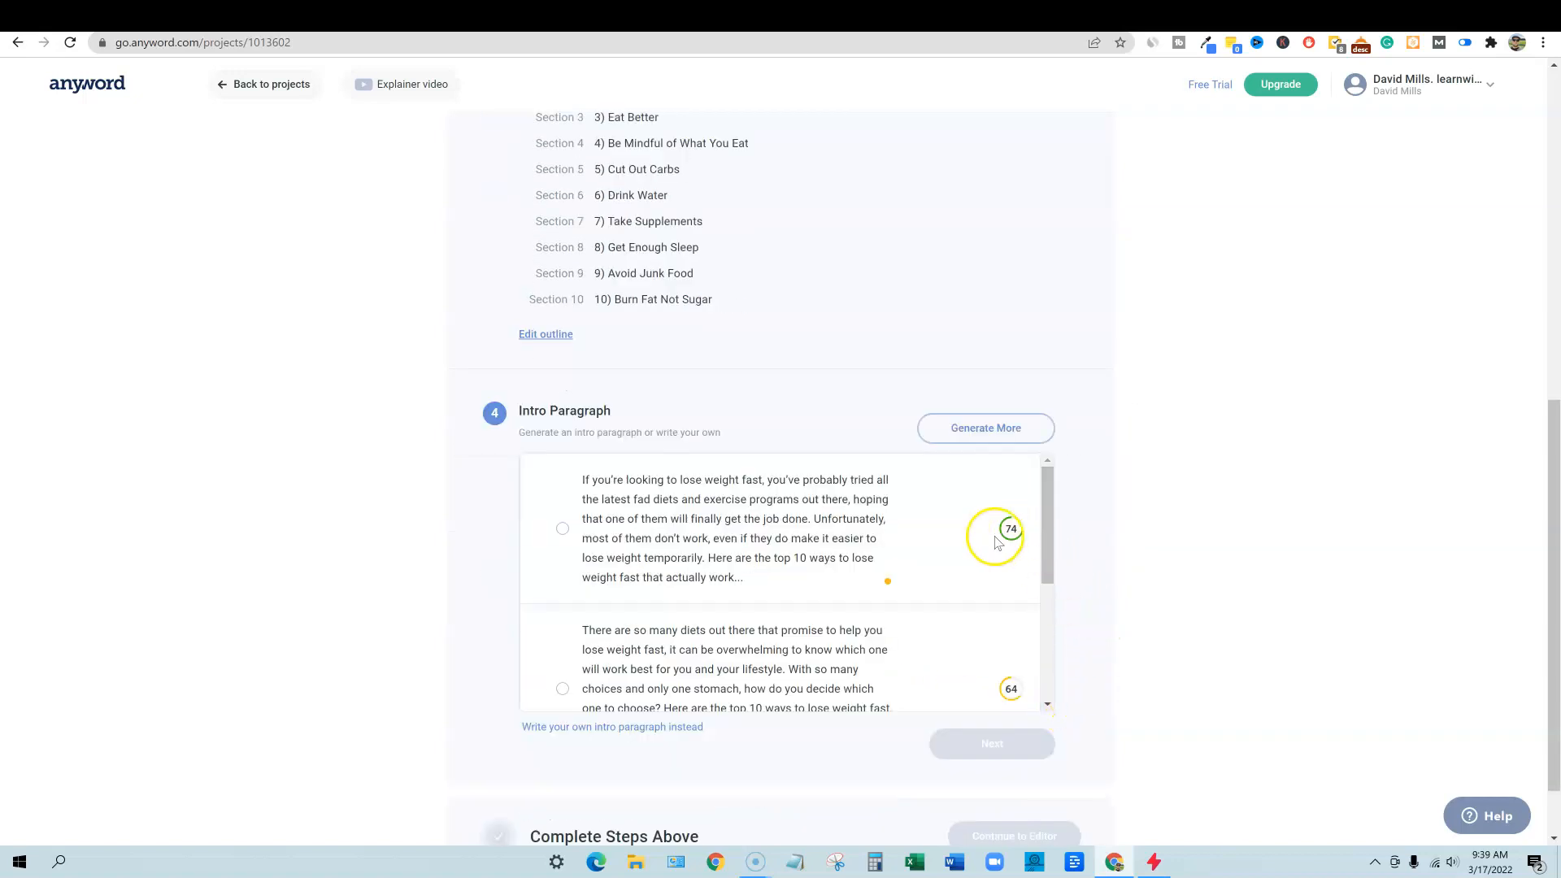
- Choose the first suggestion, starting "If you're looking to lose weight fast", as the post's intro paragraph
{"action": "left_click", "coordinate": [562, 529]}
{"action": "scroll", "coordinate": [1081, 650], "scroll_direction": "down", "scroll_amount": 1}
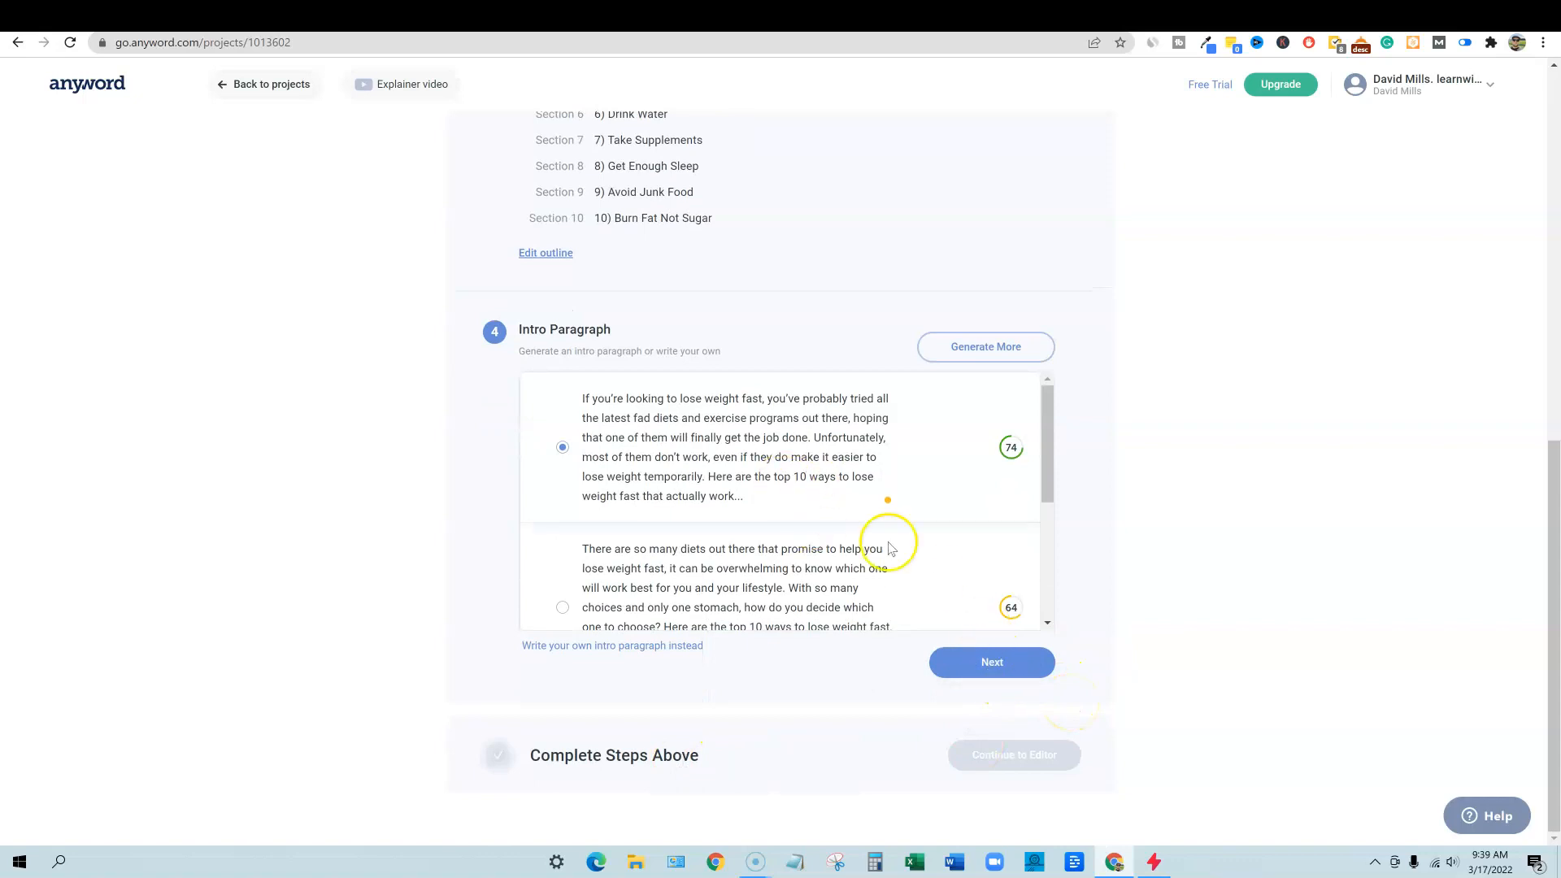
{"action": "left_click", "coordinate": [997, 663]}
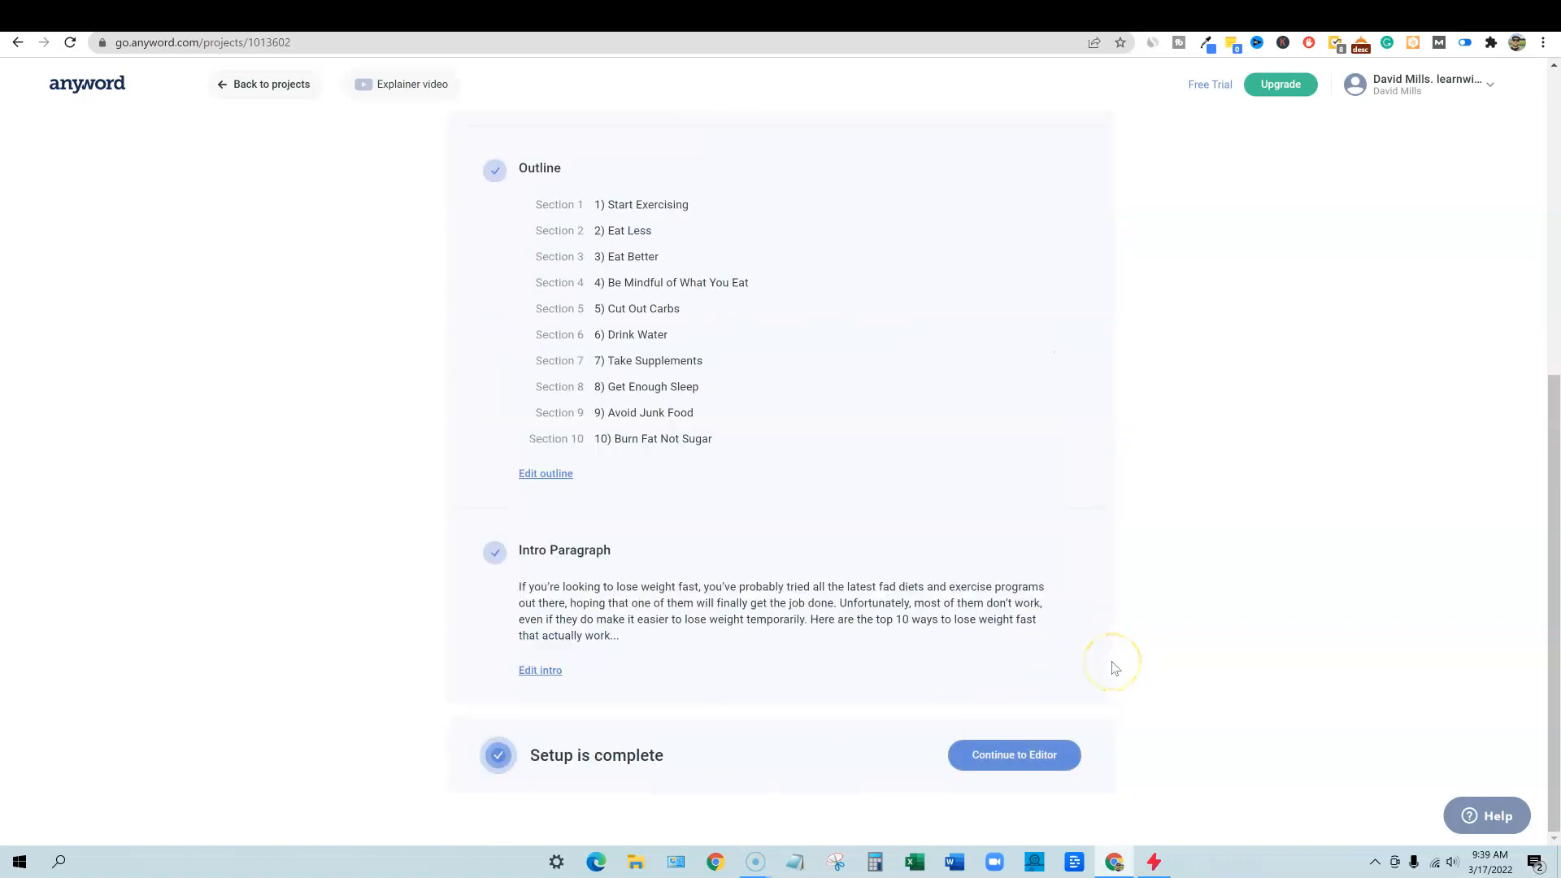
- Open the completed blog setup in the editor, dismissing the Project Brief tip, and look over the "1) Start Exercising" section's AI options
{"action": "left_click", "coordinate": [1048, 756]}
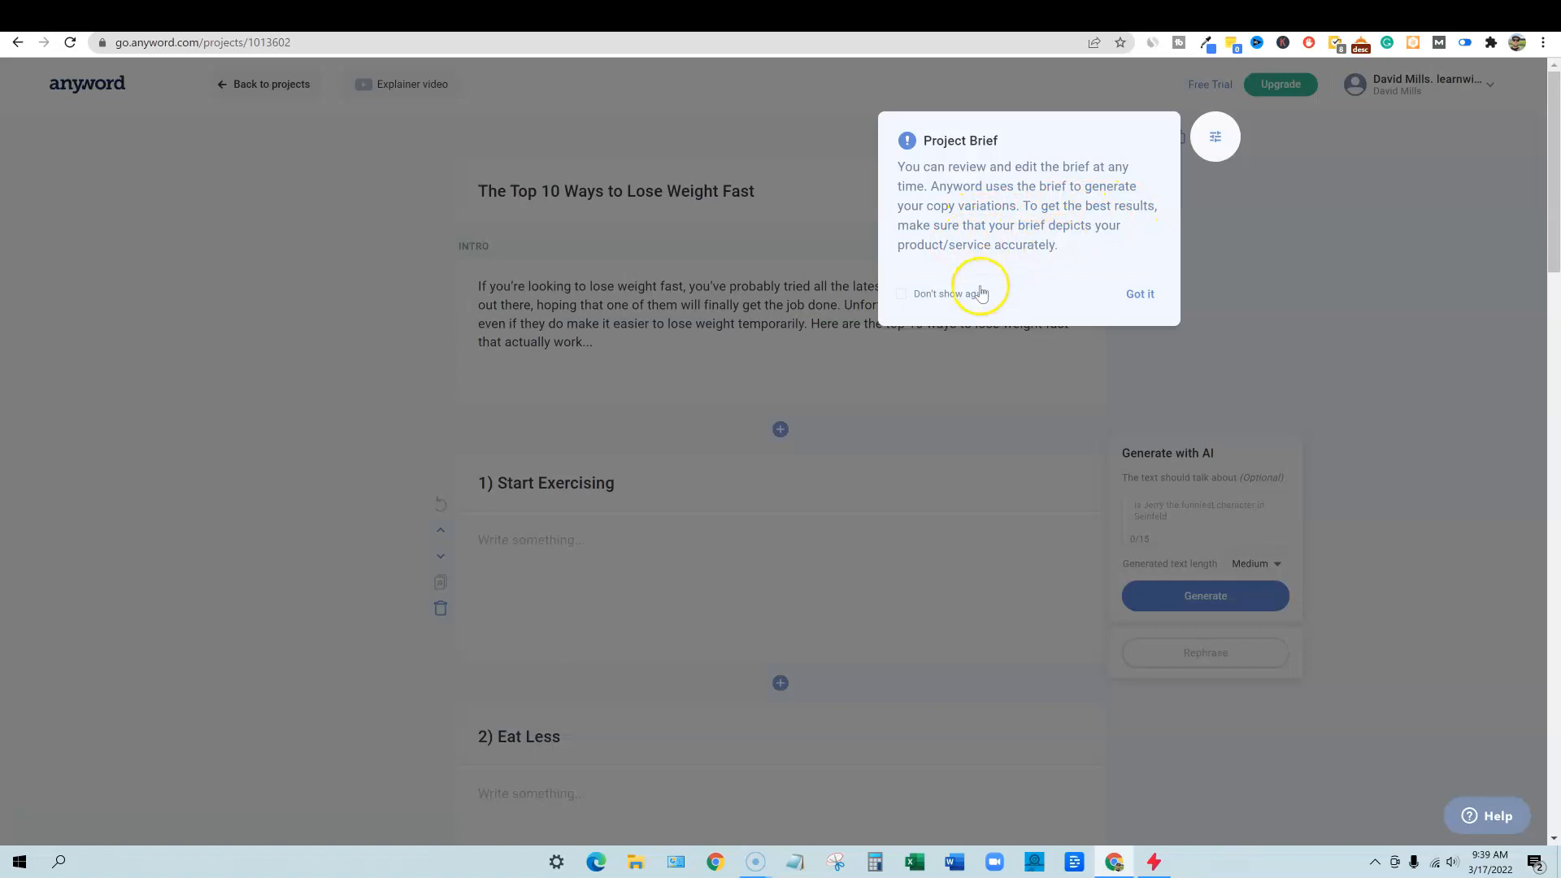
{"action": "left_click", "coordinate": [1138, 294]}
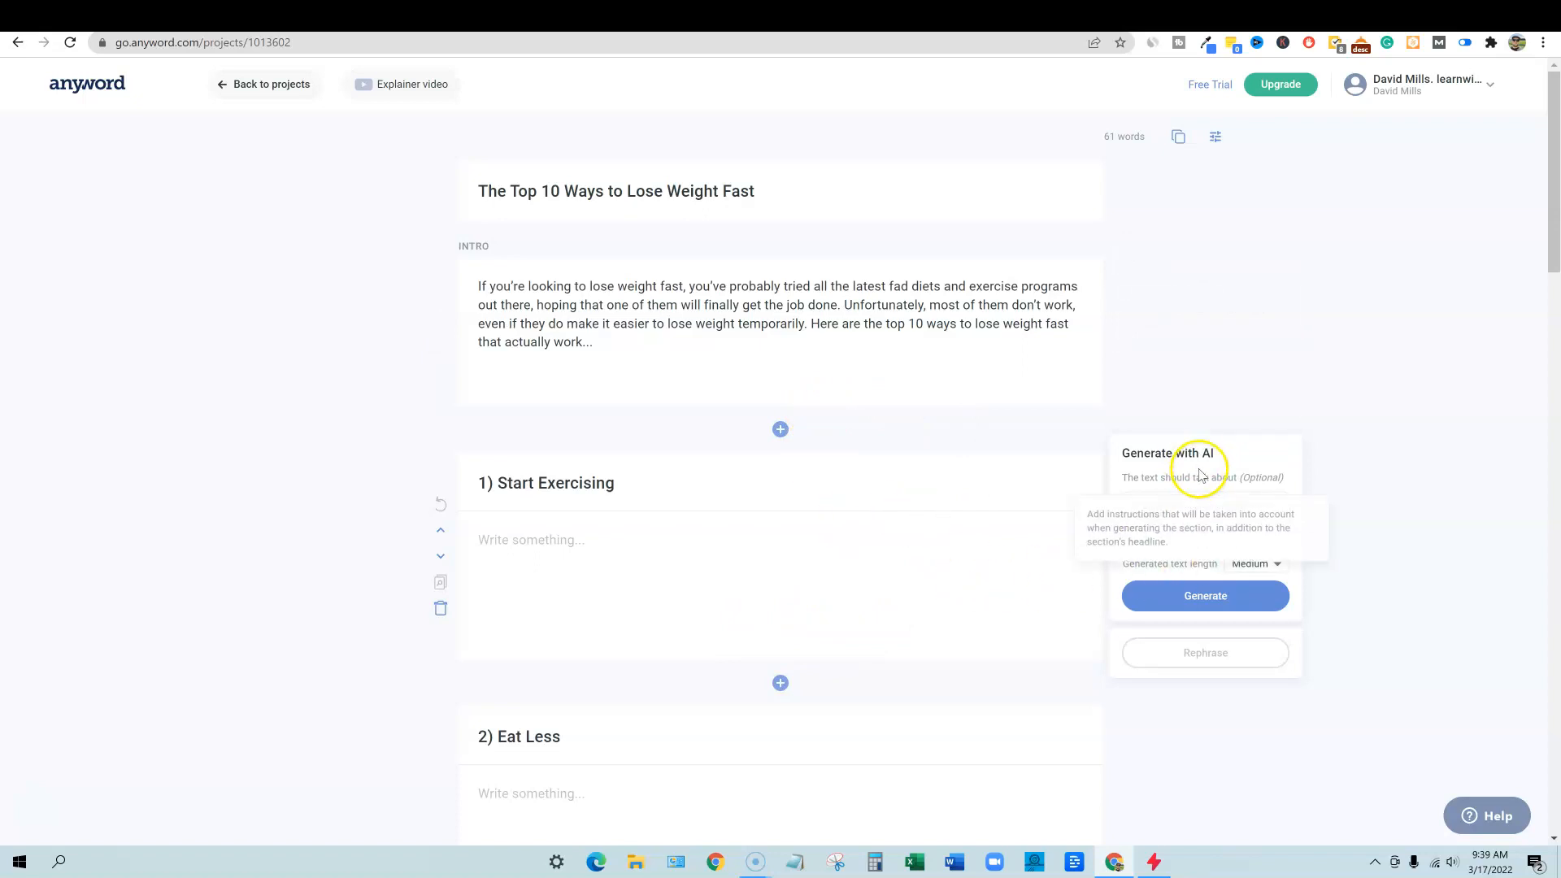
{"action": "mouse_move", "coordinate": [1168, 474]}
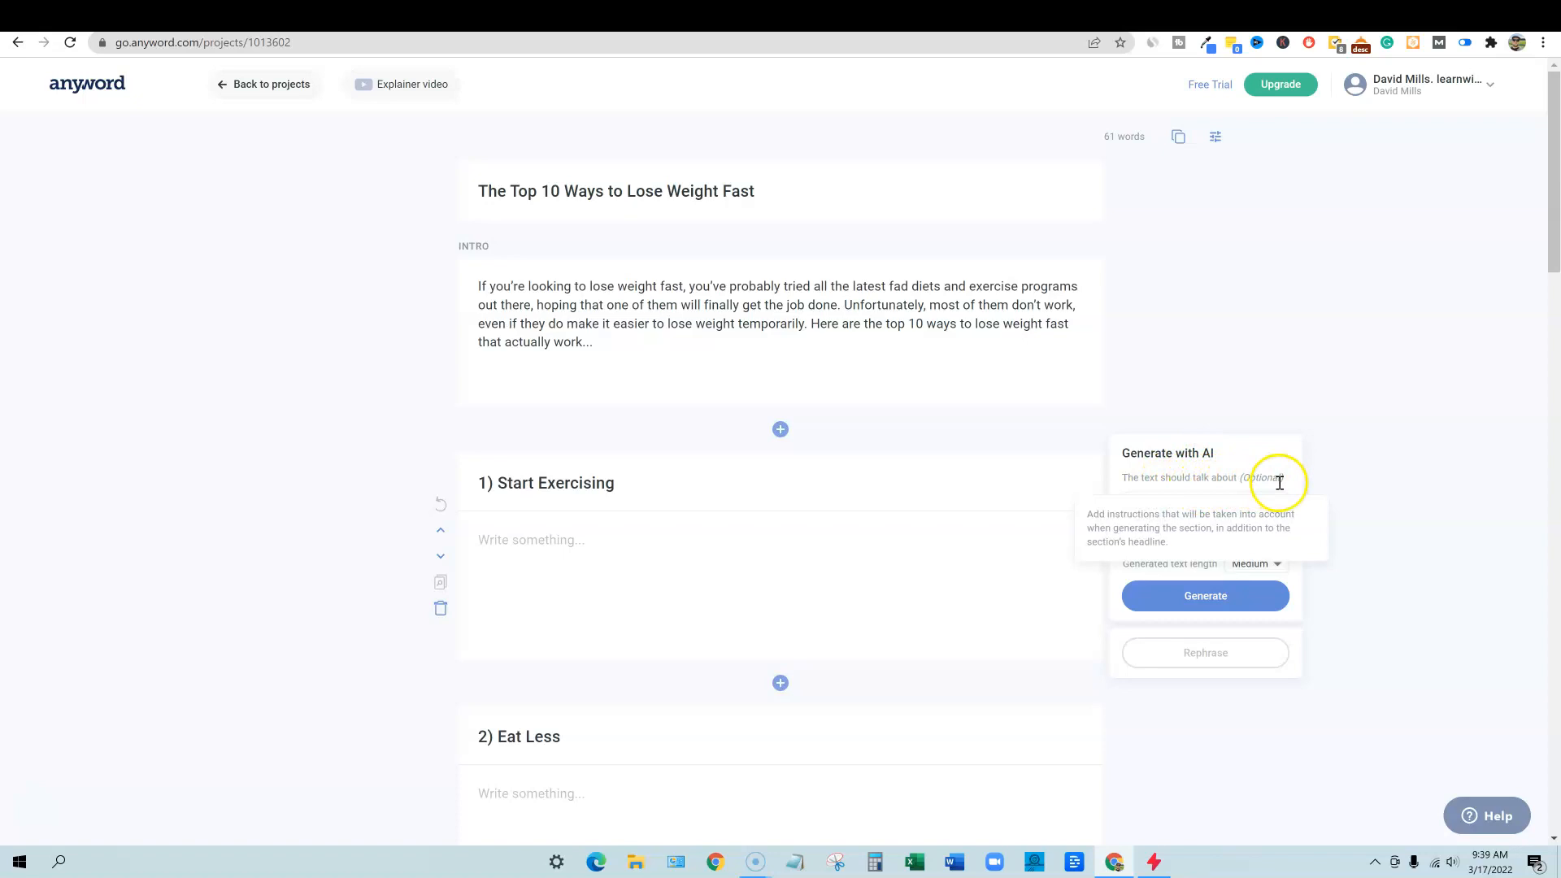
{"action": "scroll", "coordinate": [630, 415], "scroll_direction": "down", "scroll_amount": 2}
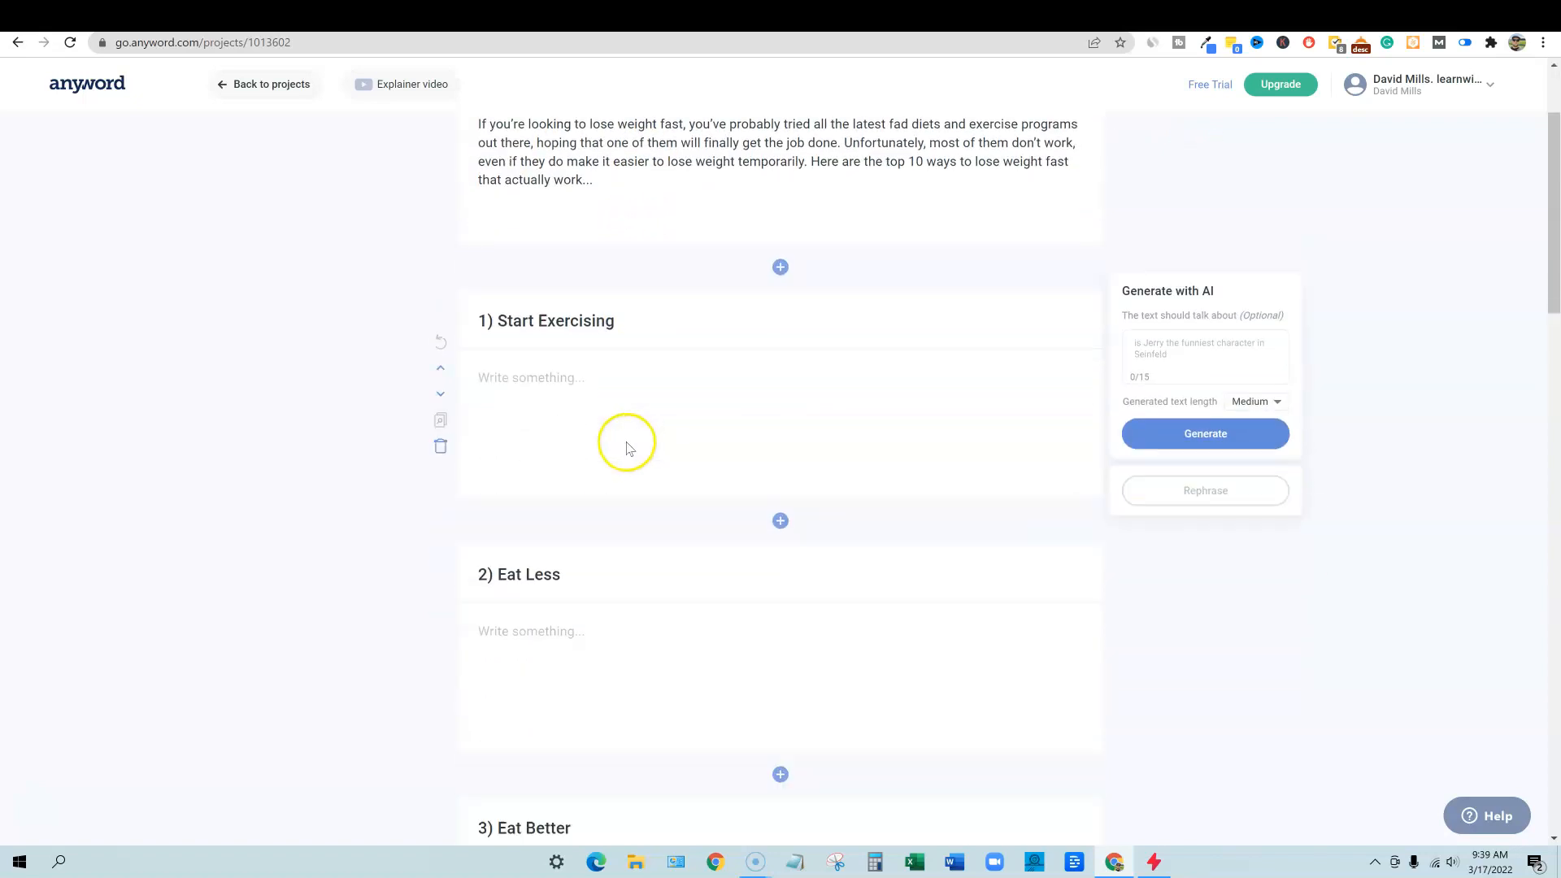
{"action": "left_click", "coordinate": [529, 376]}
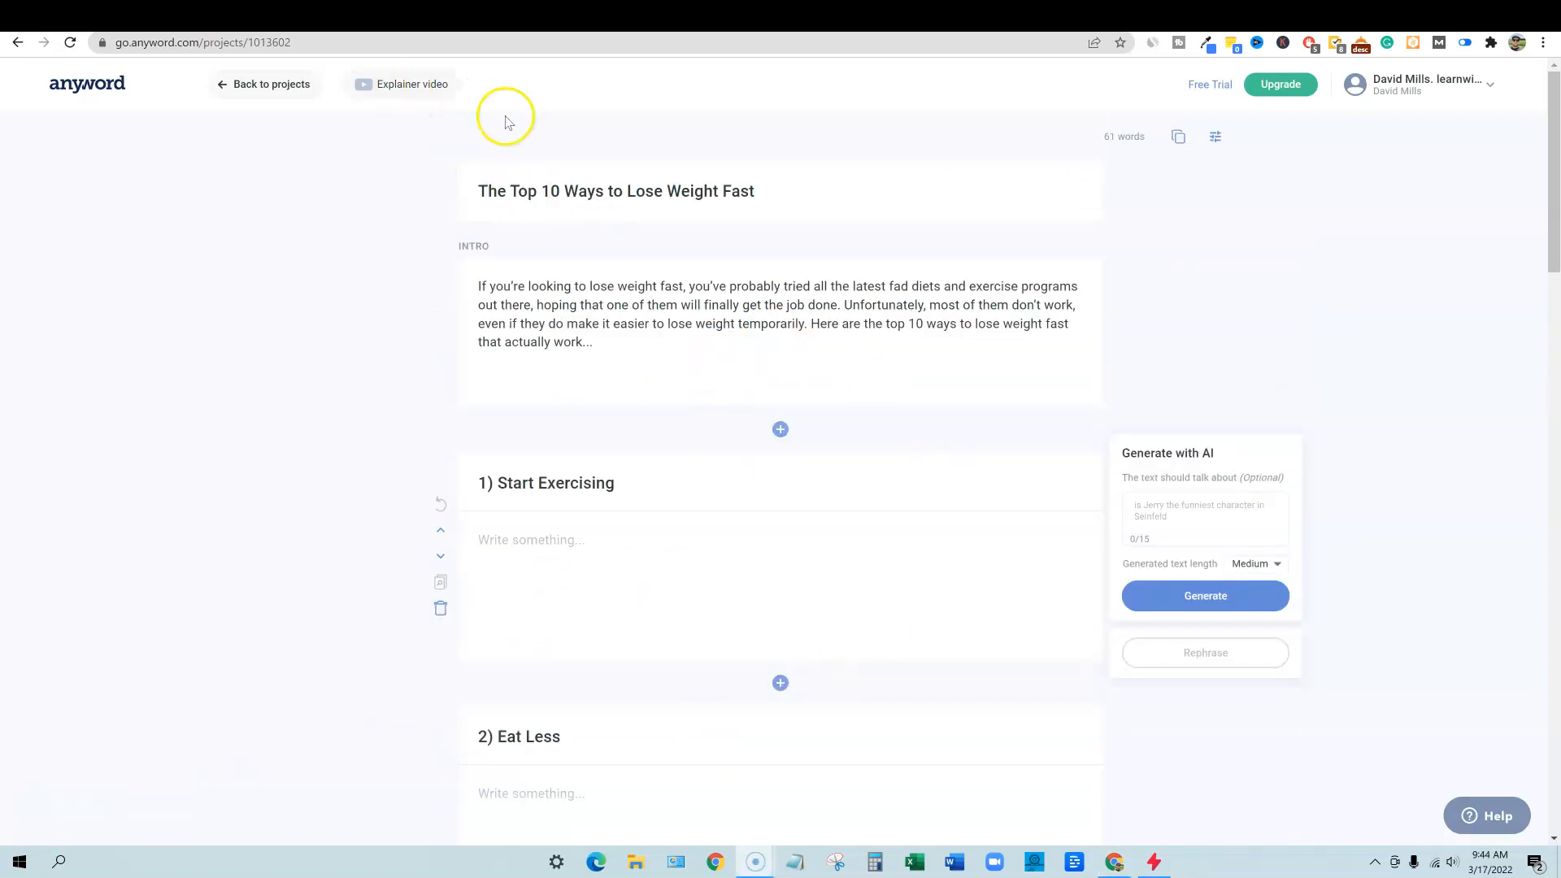
- Play the explainer video "How to Write a Blog 10x Faster" briefly, then pause and close it
{"action": "left_click", "coordinate": [394, 91]}
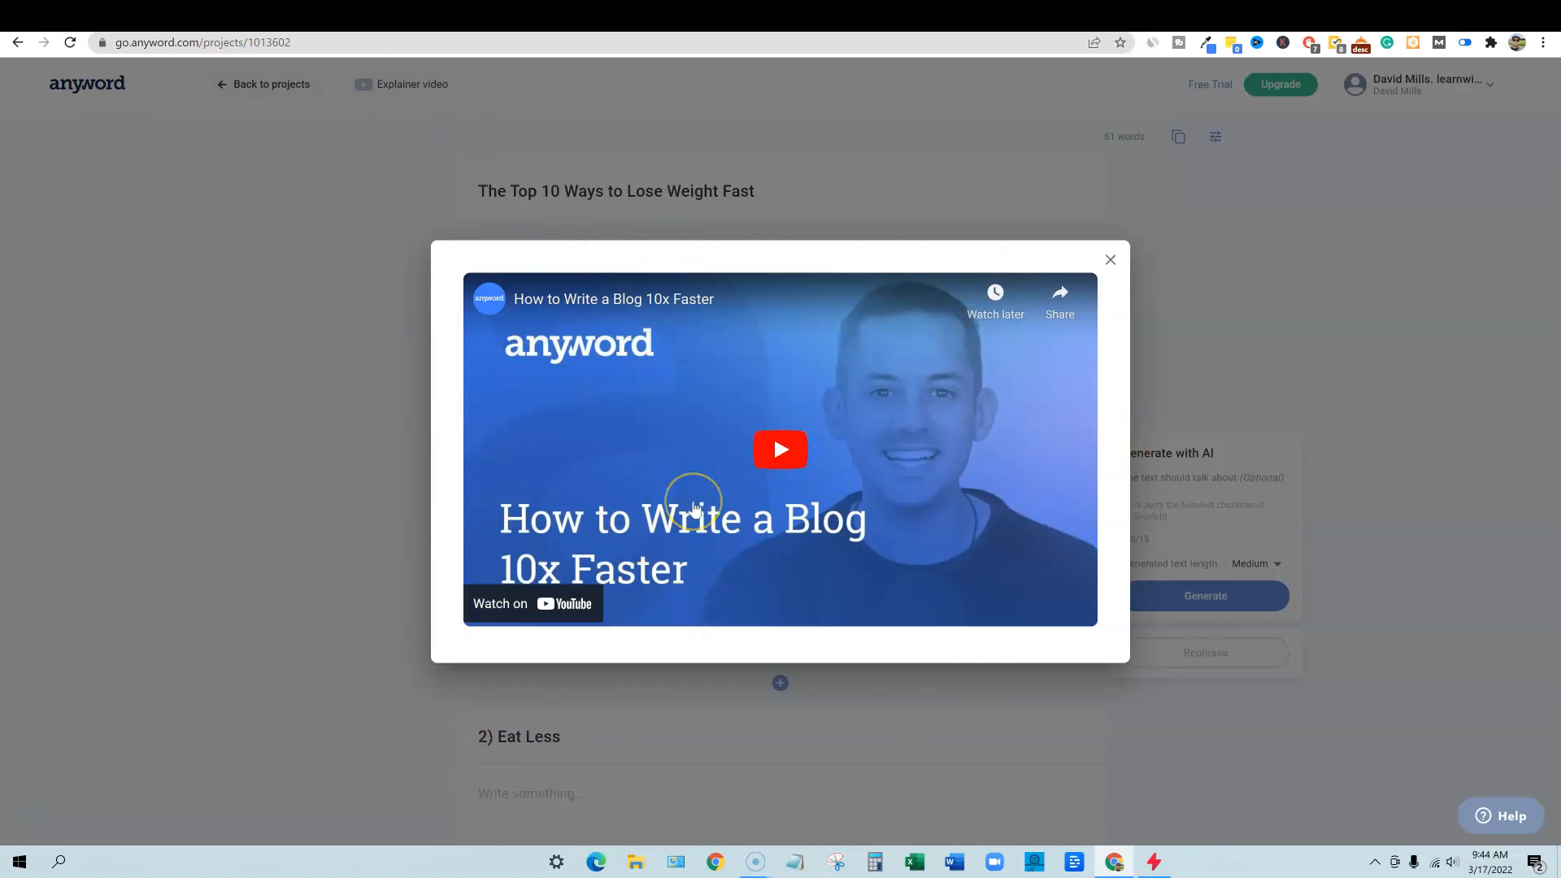
{"action": "left_click", "coordinate": [764, 449]}
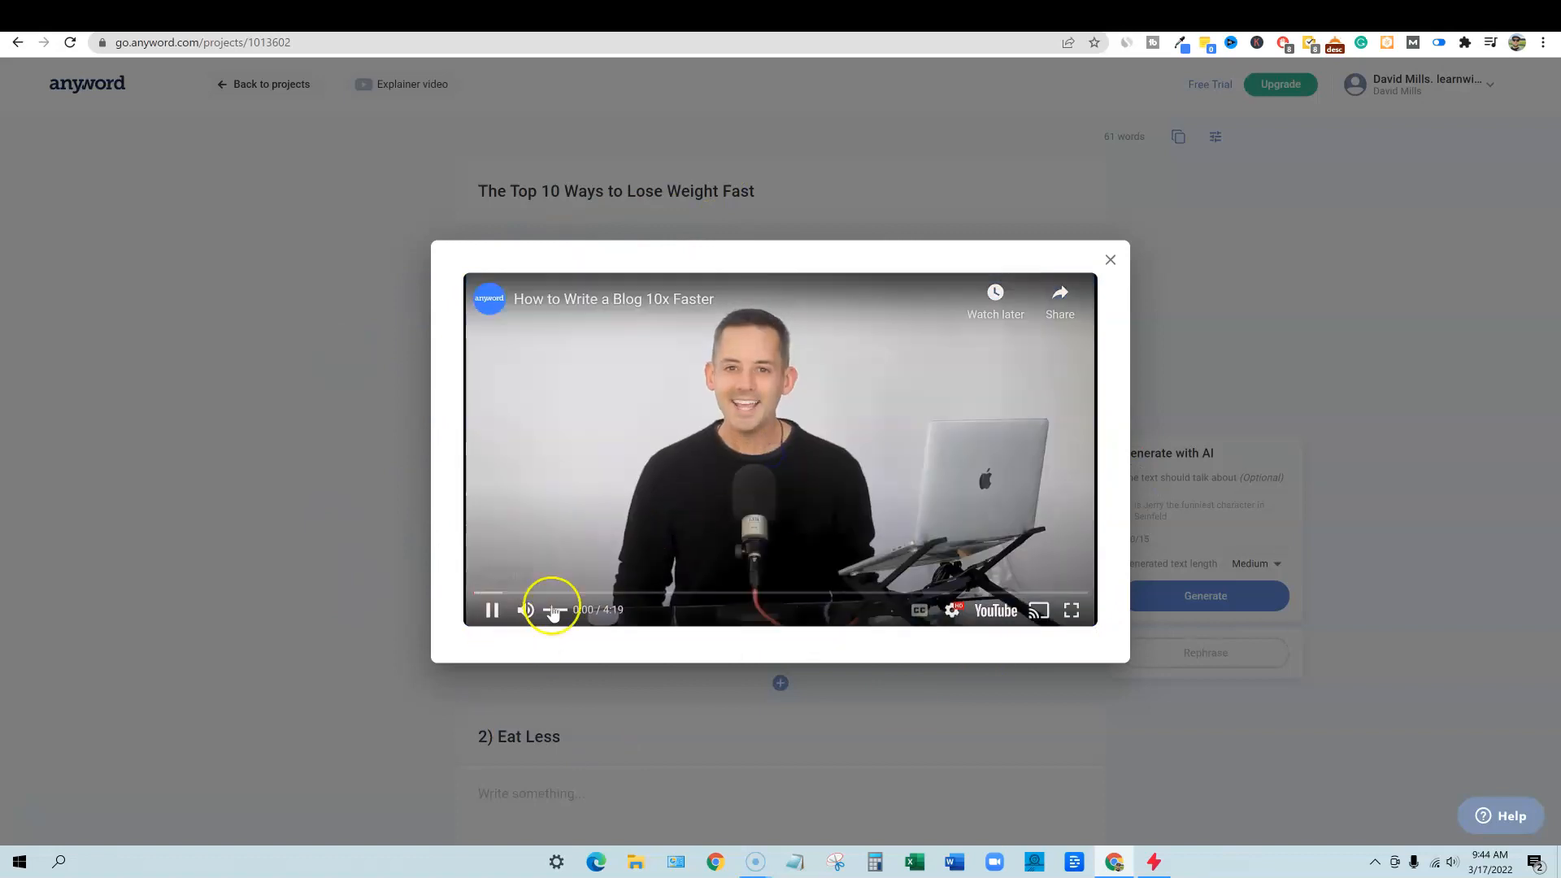
{"action": "left_click", "coordinate": [490, 609]}
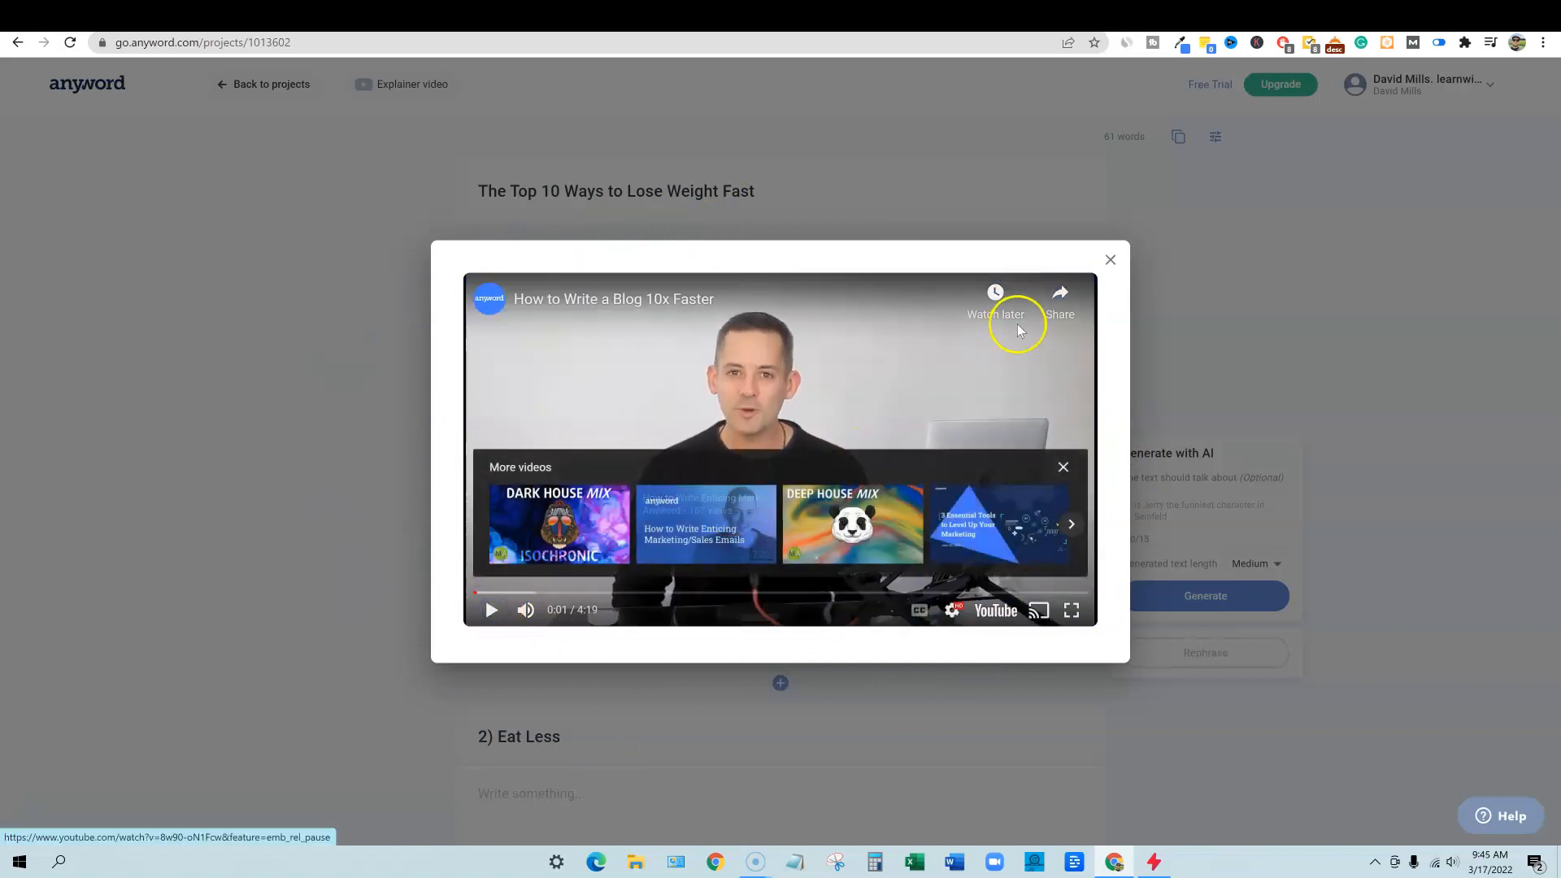
{"action": "left_click", "coordinate": [1109, 259]}
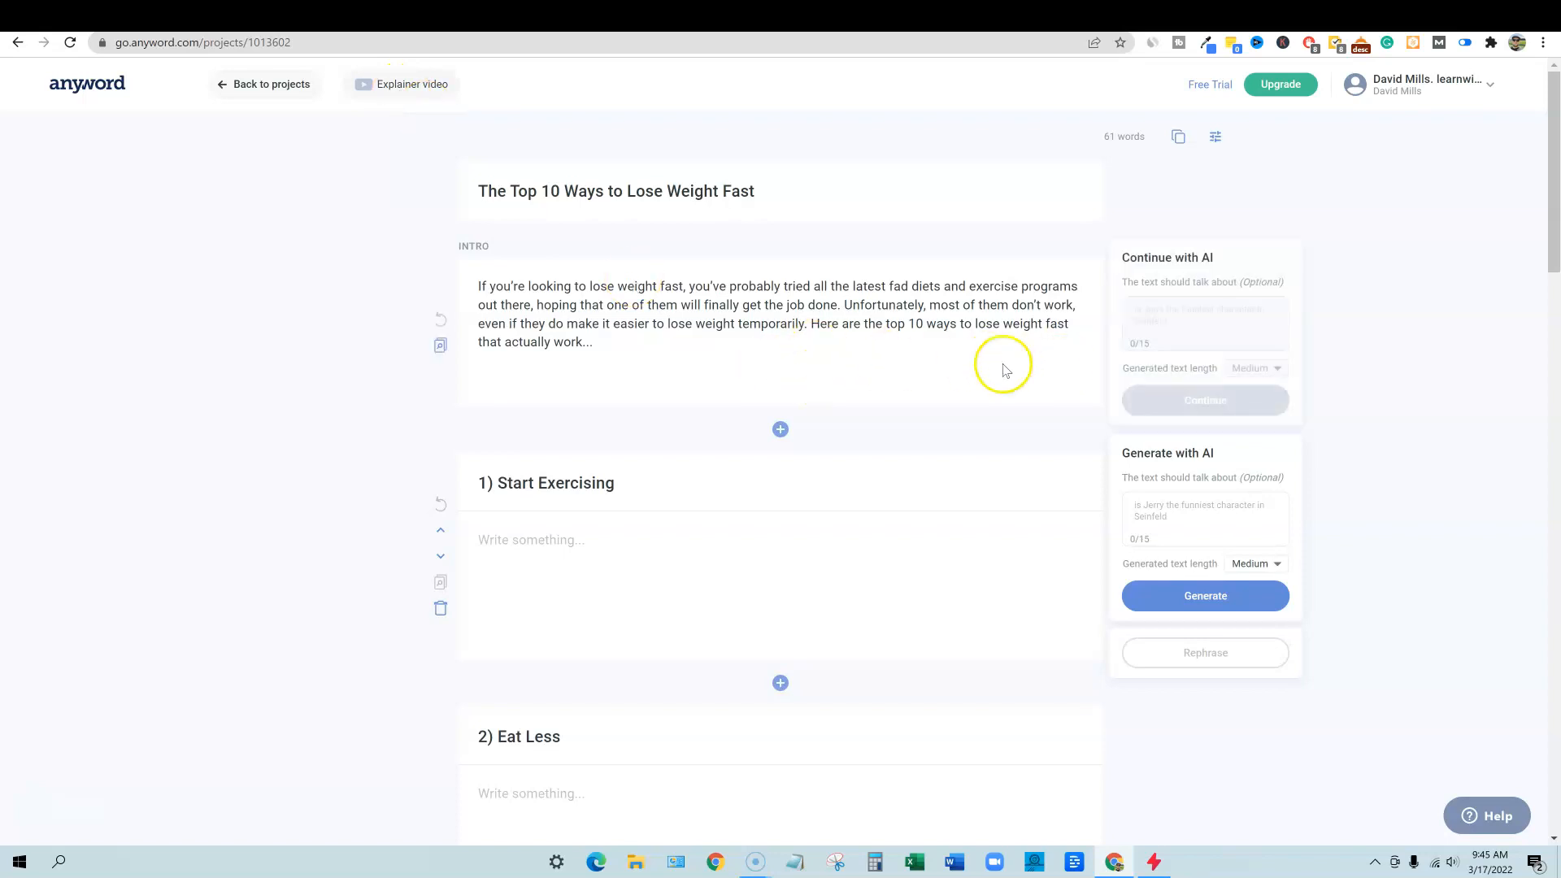
- Look through all the empty outline sections of the post in the editor and return to the intro
{"action": "scroll", "coordinate": [843, 418], "scroll_direction": "down", "scroll_amount": 13}
{"action": "scroll", "coordinate": [862, 431], "scroll_direction": "down", "scroll_amount": 9}
{"action": "scroll", "coordinate": [870, 425], "scroll_direction": "up", "scroll_amount": 20}
{"action": "left_click", "coordinate": [854, 429]}
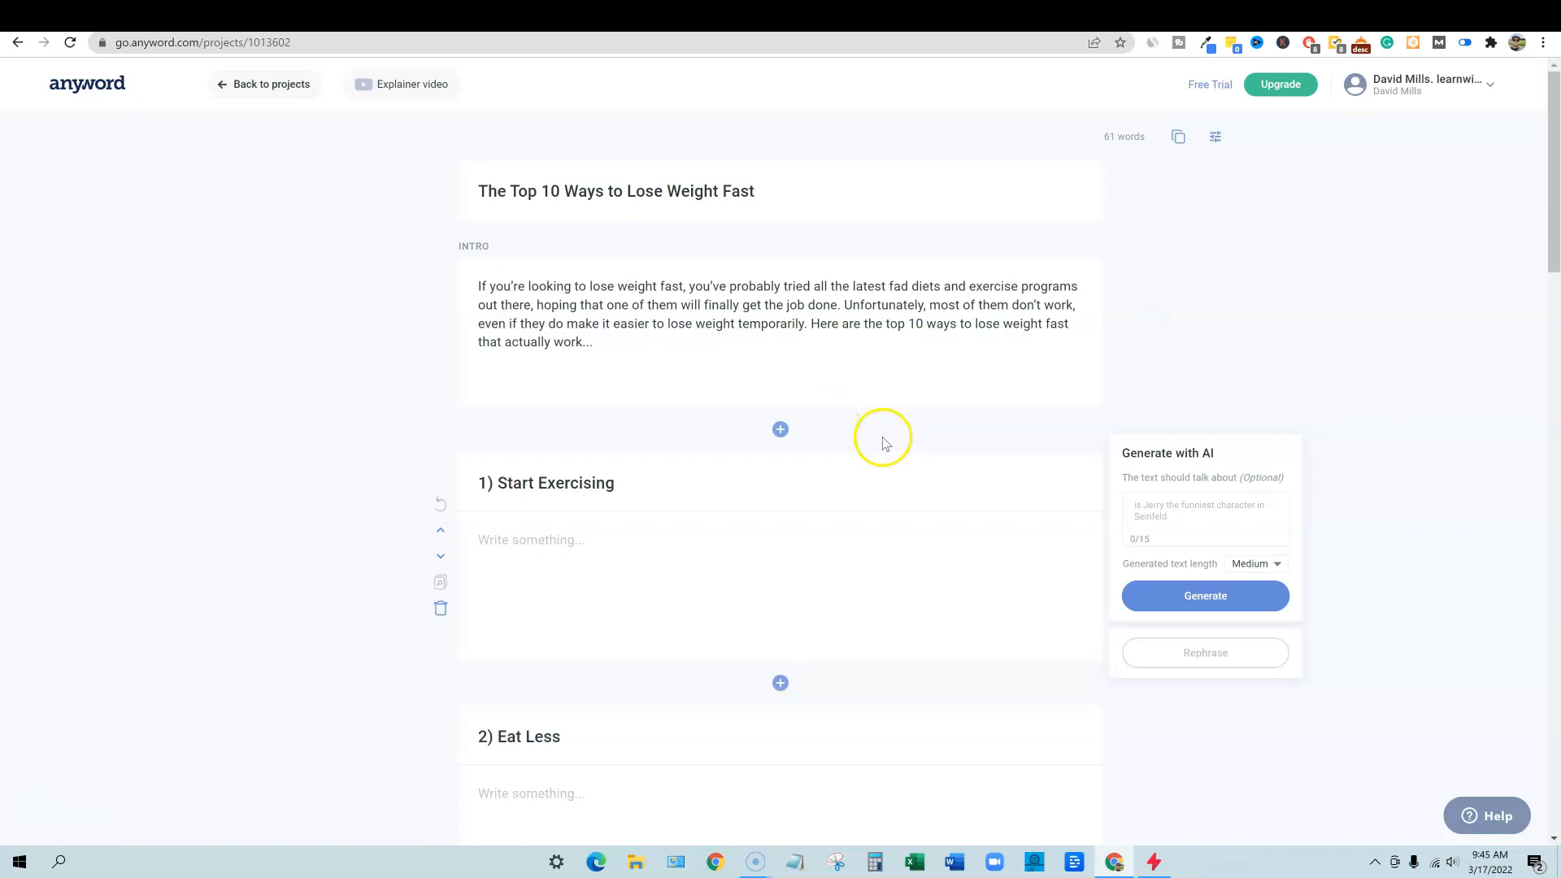
- Review the description and keywords in the project brief and close it without changes
{"action": "left_click", "coordinate": [1215, 139]}
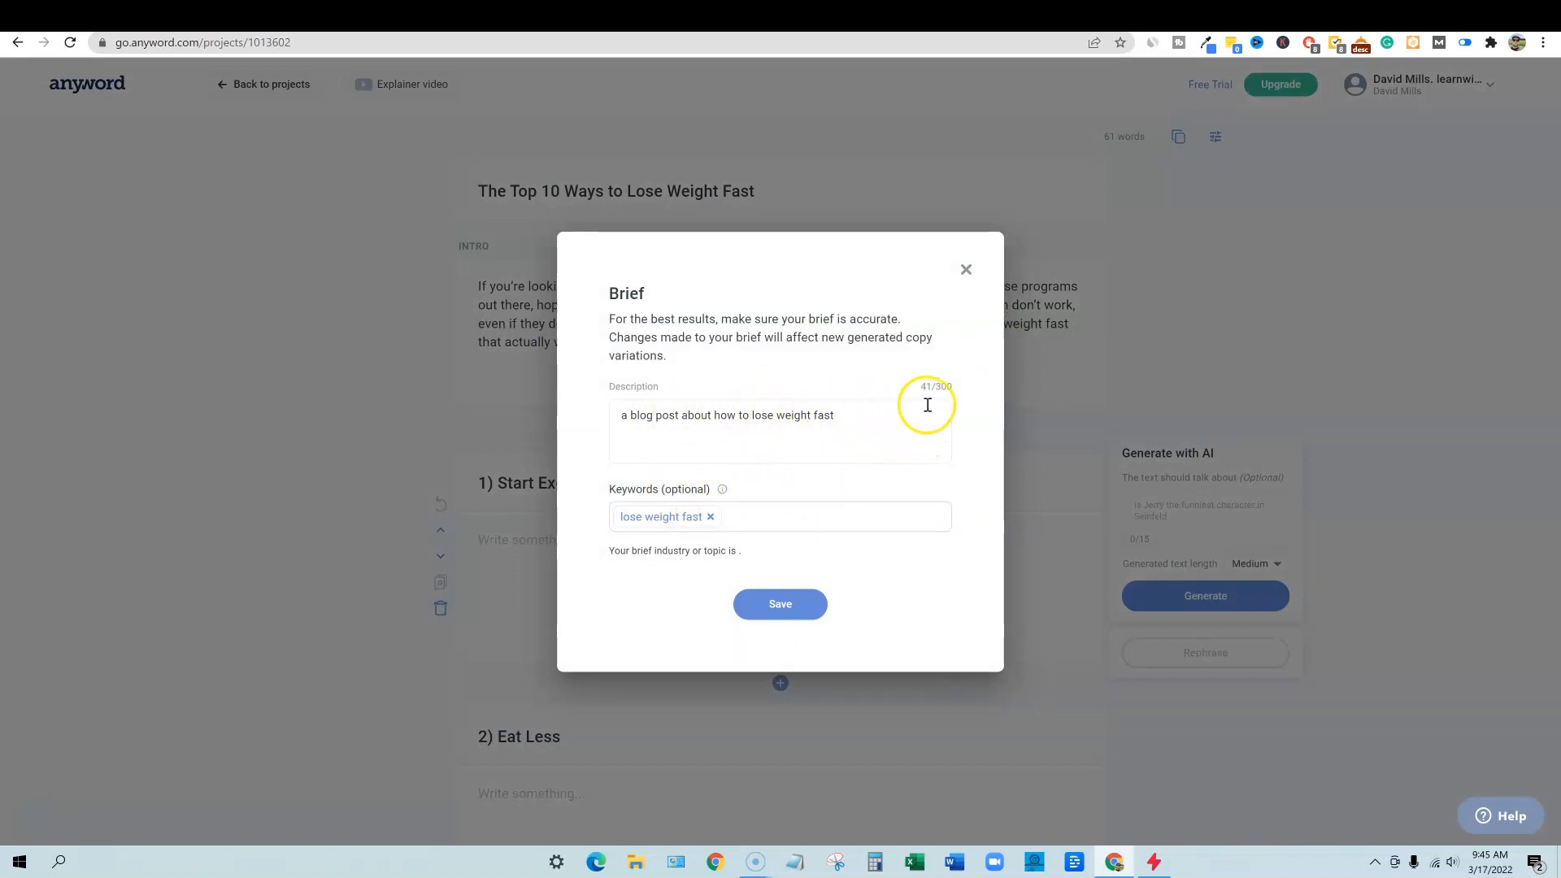
{"action": "left_click", "coordinate": [619, 419]}
{"action": "left_click", "coordinate": [886, 420]}
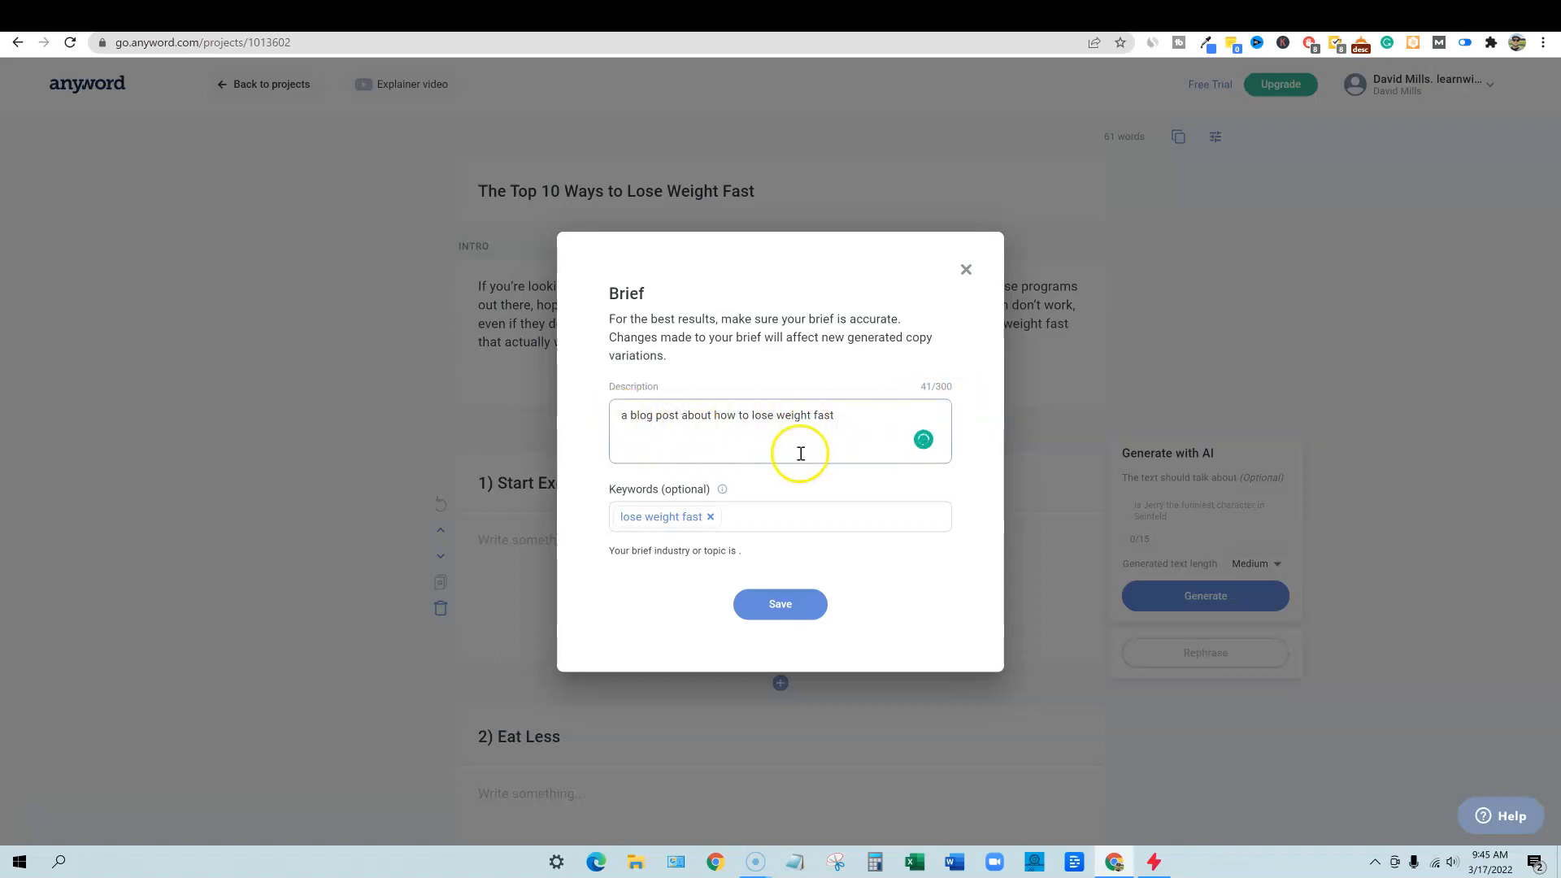
{"action": "left_click", "coordinate": [966, 271]}
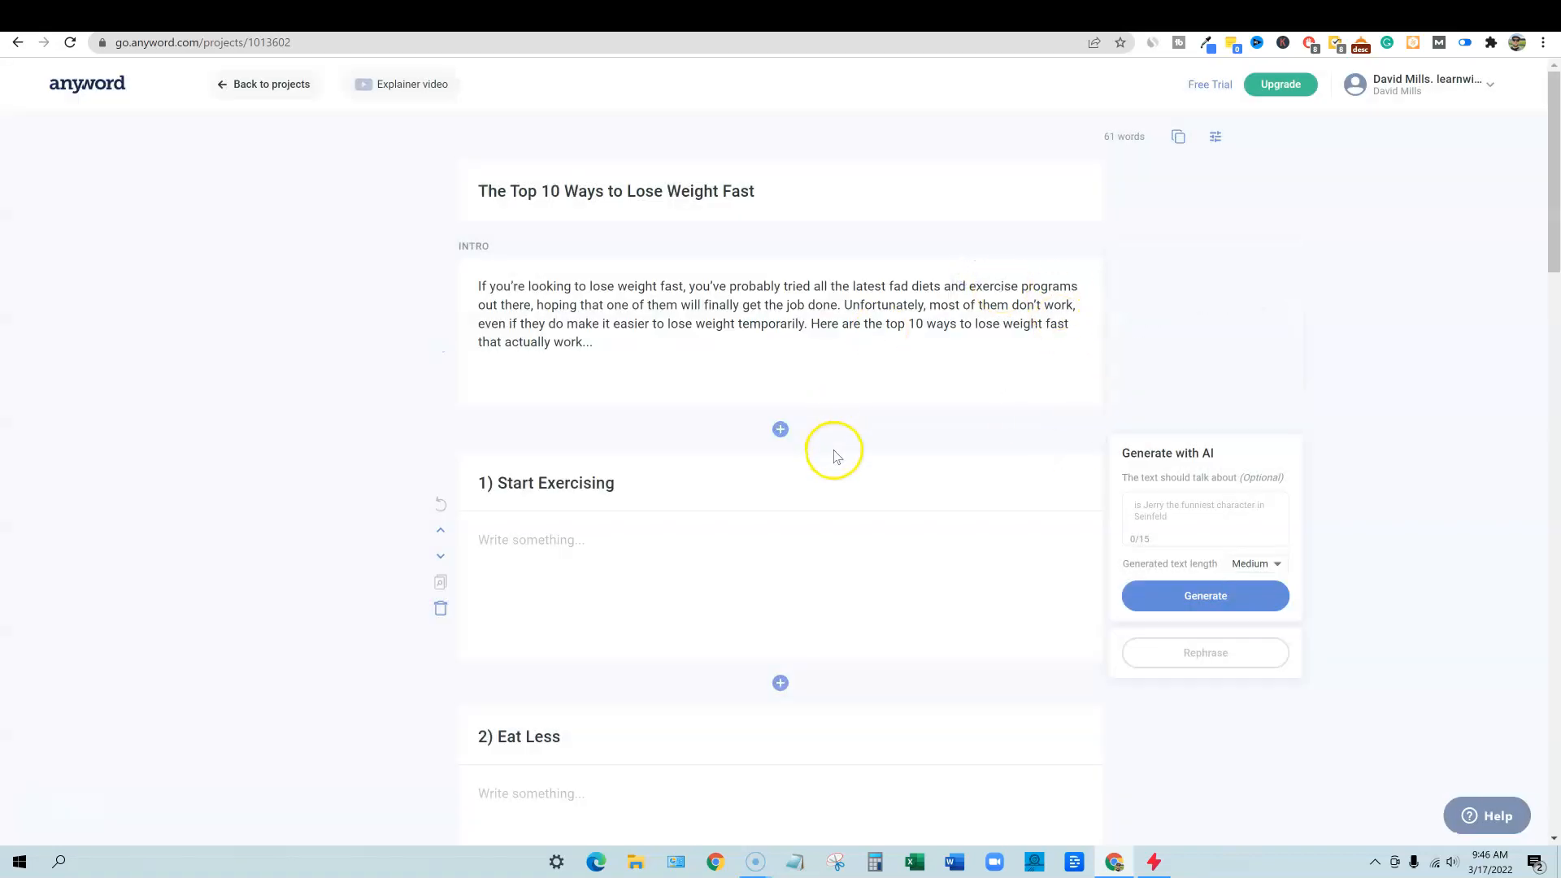
- Try moving the "1) Start Exercising" section below "2) Eat Less" and move it back up
{"action": "scroll", "coordinate": [787, 515], "scroll_direction": "down", "scroll_amount": 1}
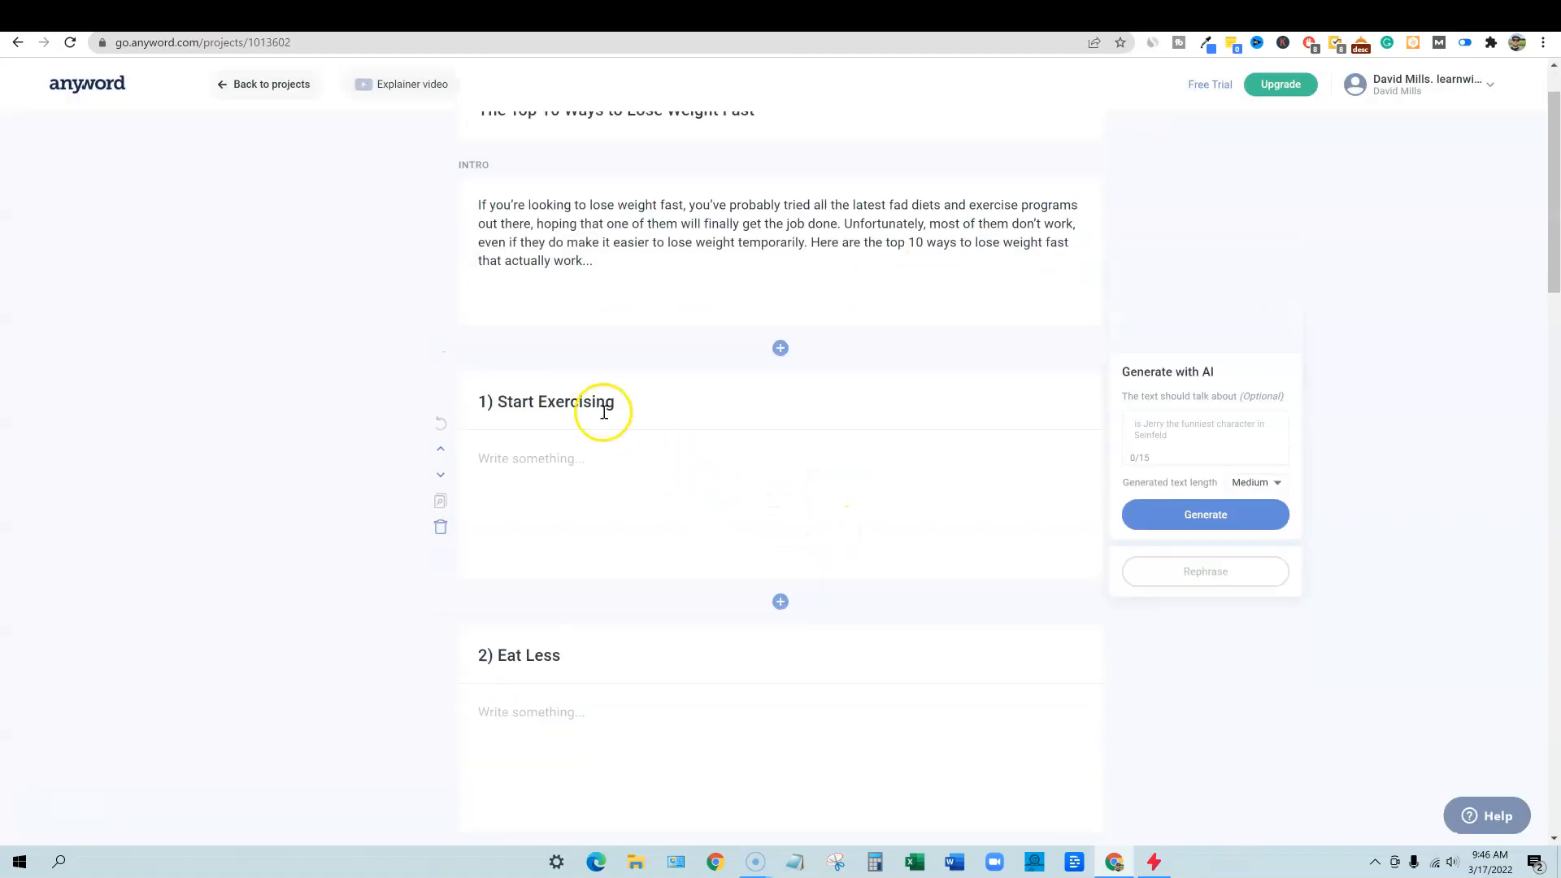
{"action": "left_click", "coordinate": [440, 480]}
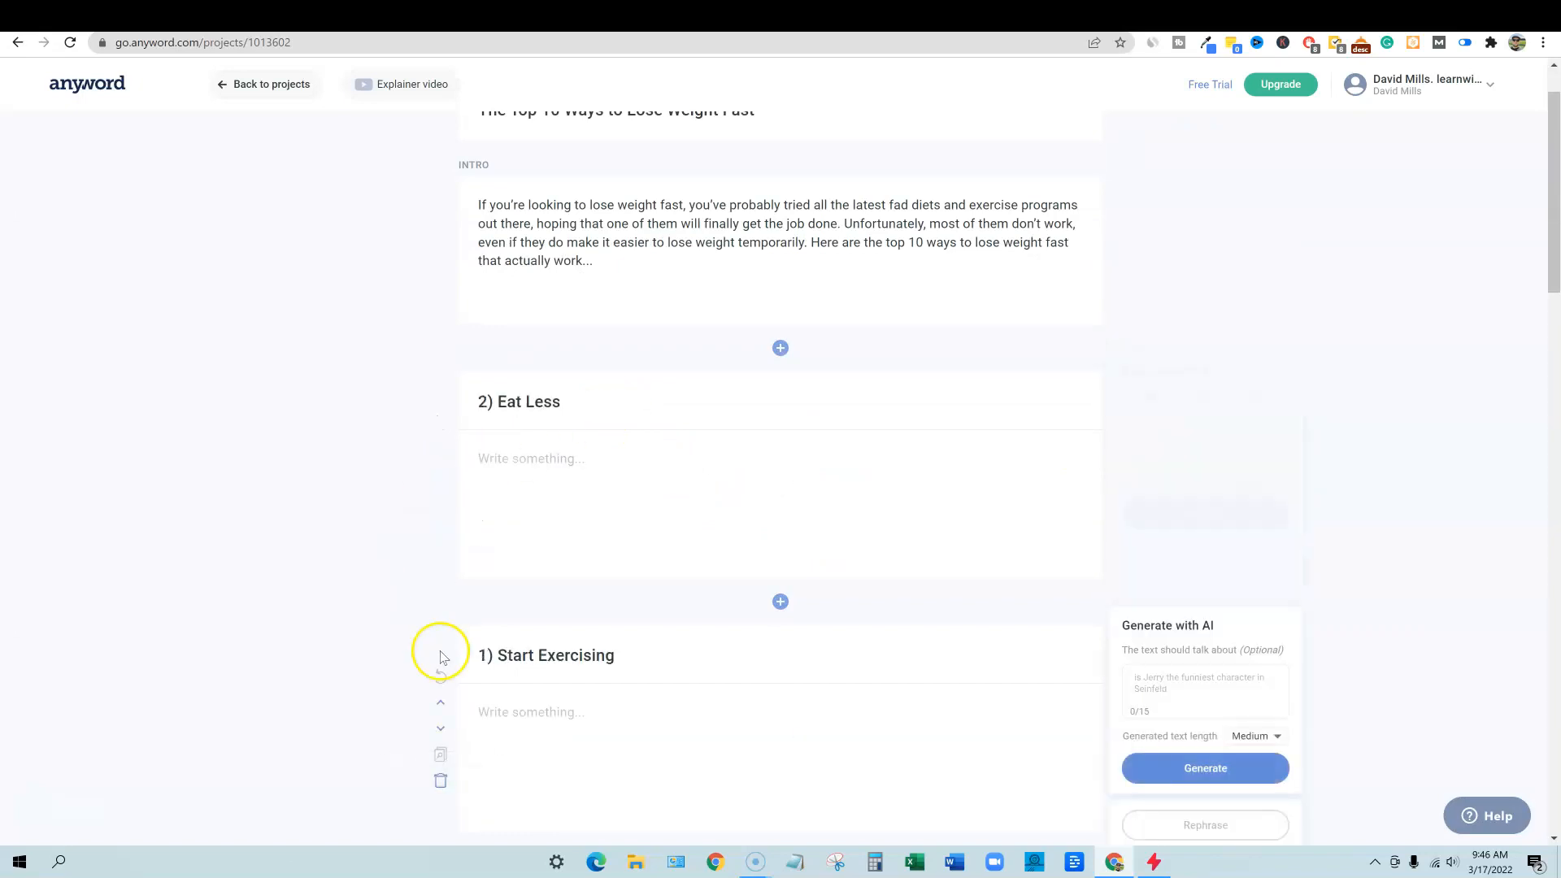
{"action": "left_click", "coordinate": [443, 707]}
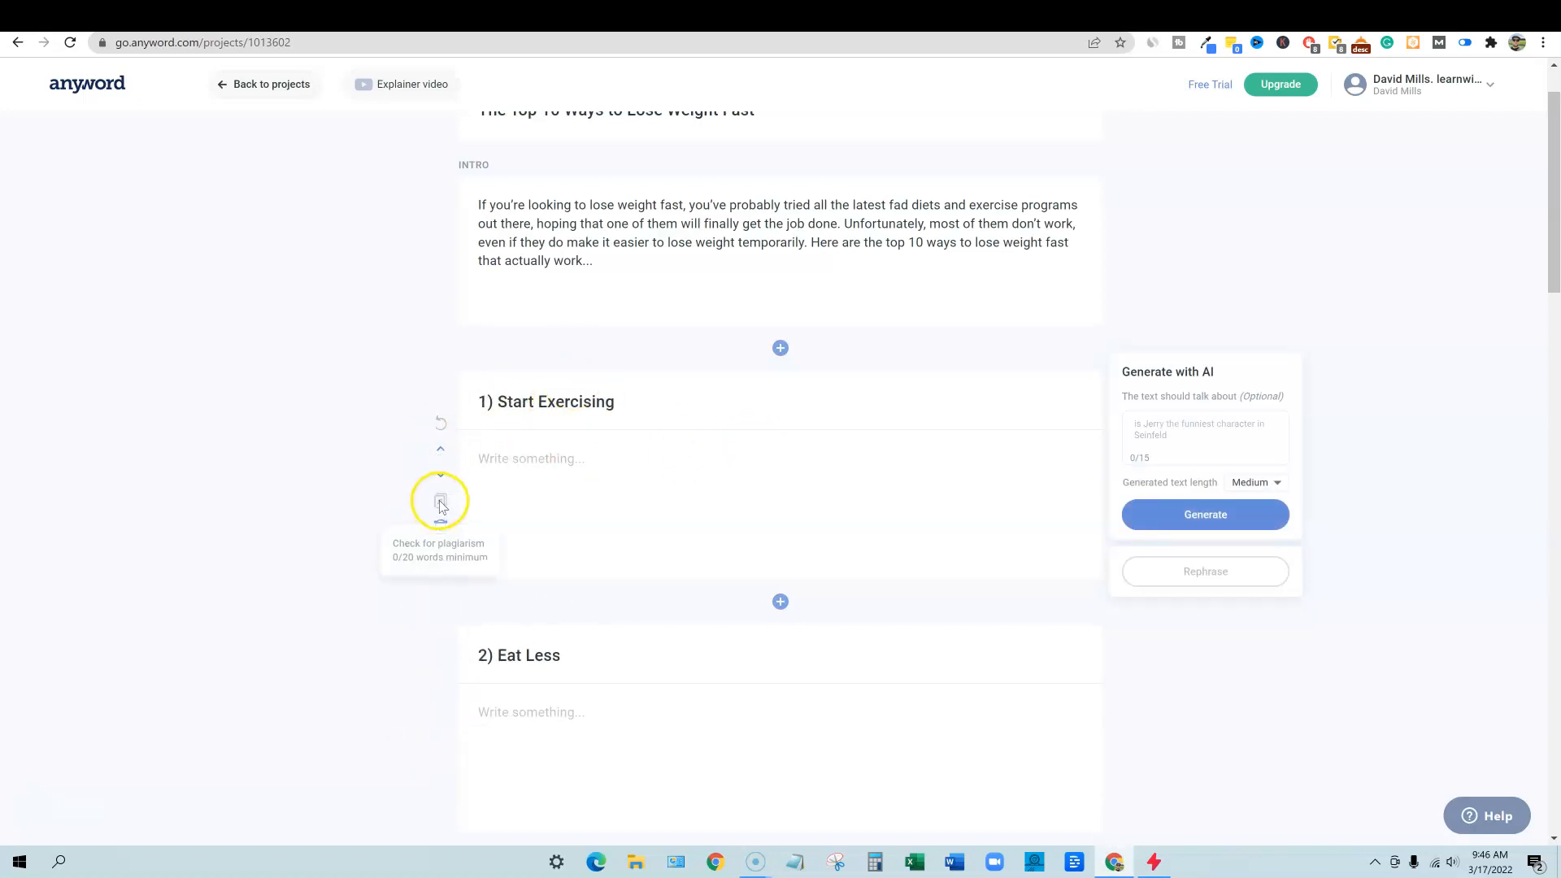
- Generate medium-length text with AI for the "1) Start Exercising" section without any extra instructions
{"action": "left_click", "coordinate": [1169, 430]}
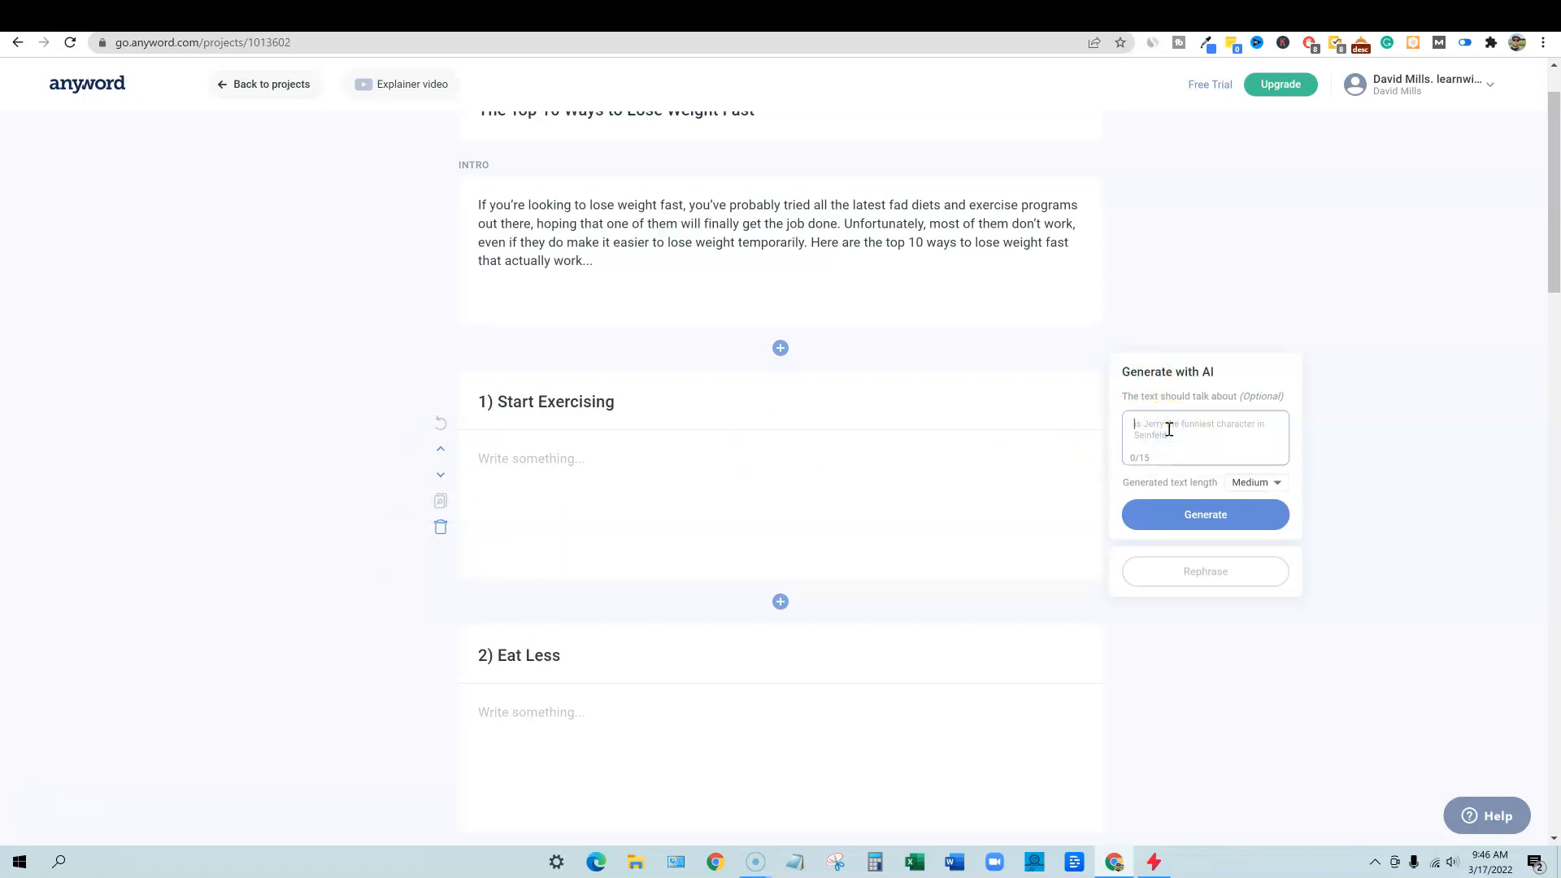
{"action": "left_click", "coordinate": [1237, 515]}
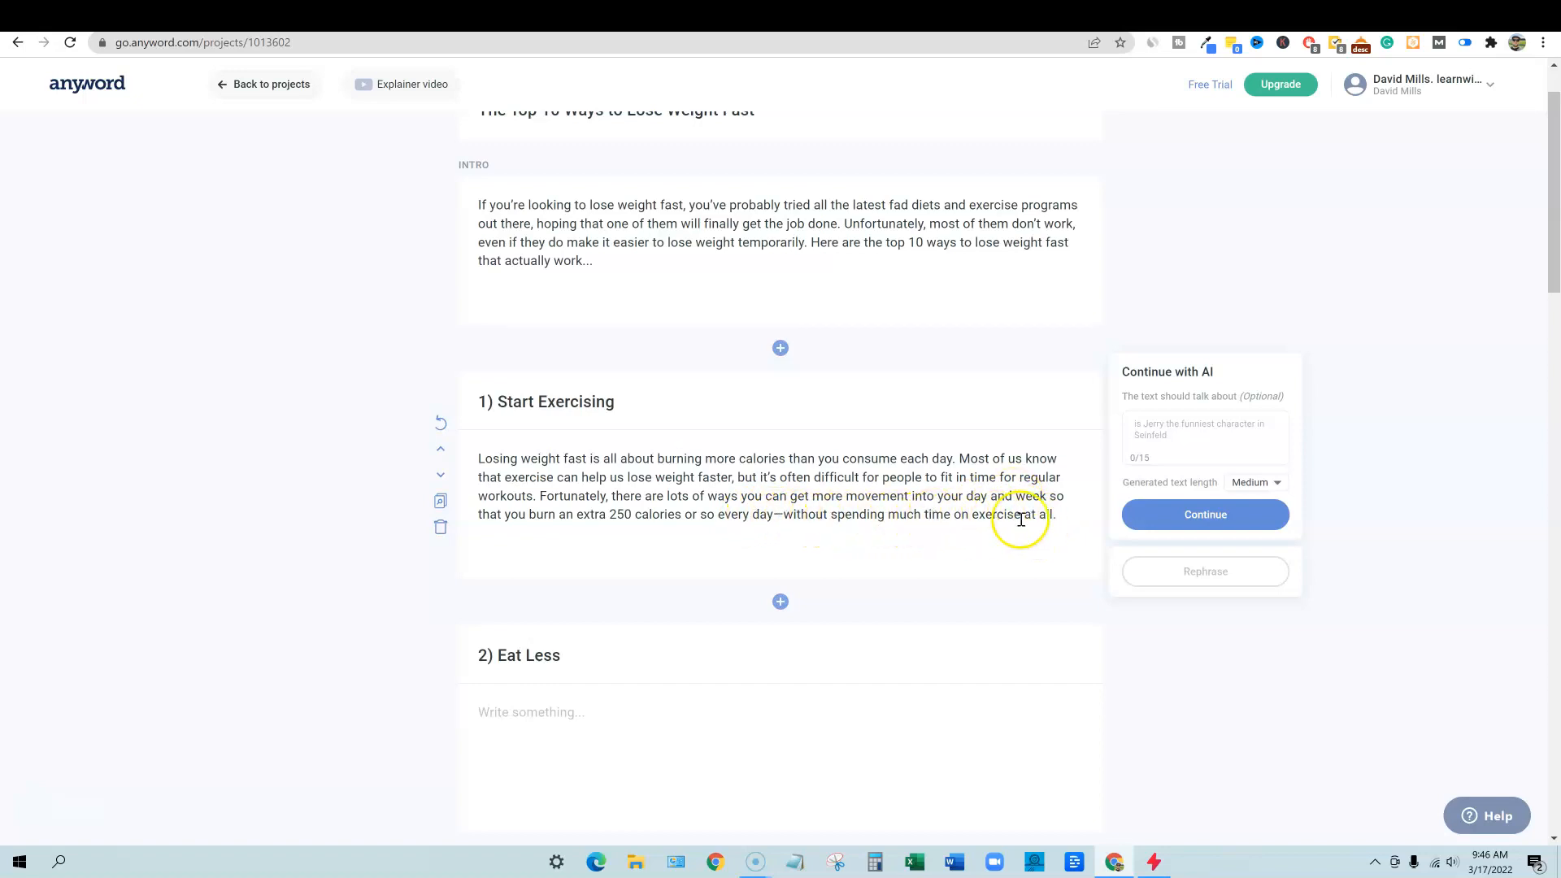
- Check the Rephrase option's hint and highlight the closing words of the generated "1) Start Exercising" text
{"action": "left_click", "coordinate": [1061, 519]}
{"action": "left_click", "coordinate": [1160, 447]}
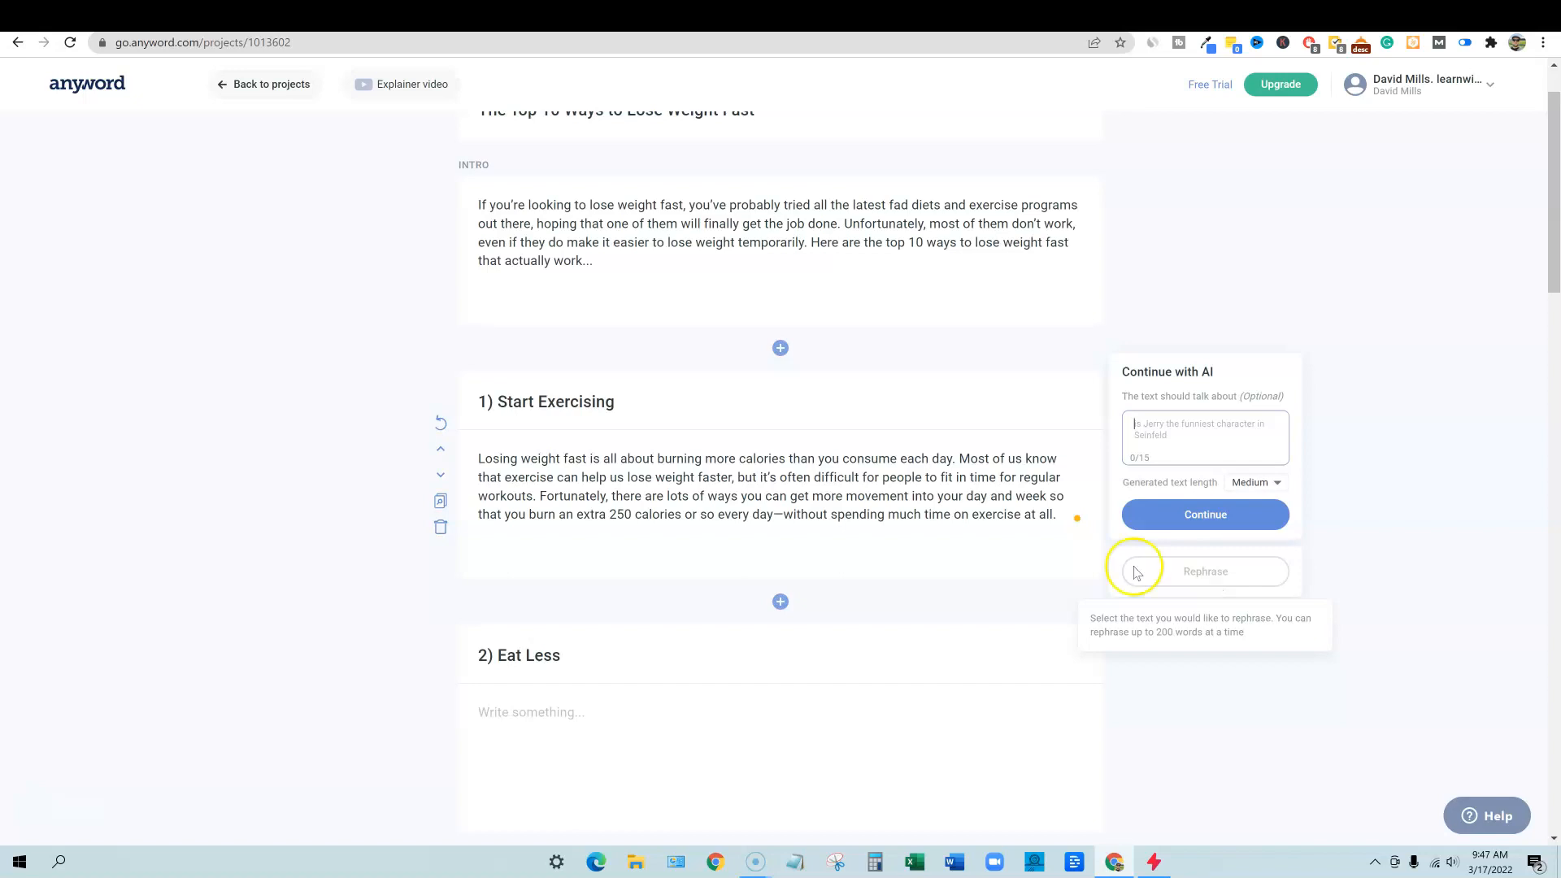
{"action": "left_click_drag", "start_coordinate": [1064, 516], "coordinate": [890, 496]}
{"action": "left_click", "coordinate": [829, 477]}
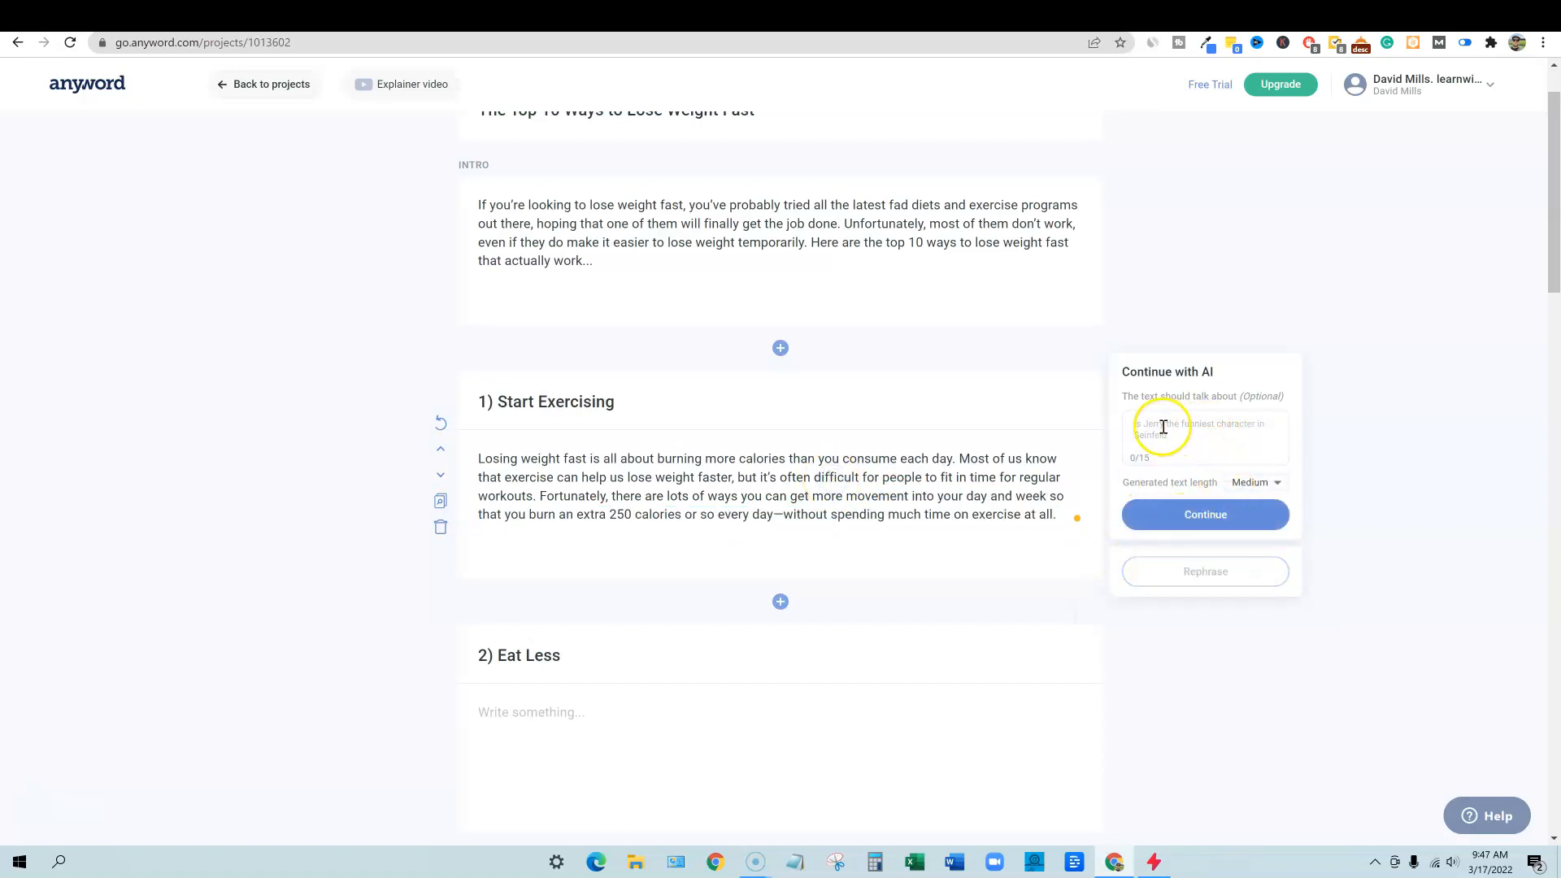
- Continue the "1) Start Exercising" text with the AI instruction "talk about the importance of exercise and how exercise will help you lose weight"
{"action": "left_click", "coordinate": [1065, 516]}
{"action": "left_click", "coordinate": [1176, 425]}
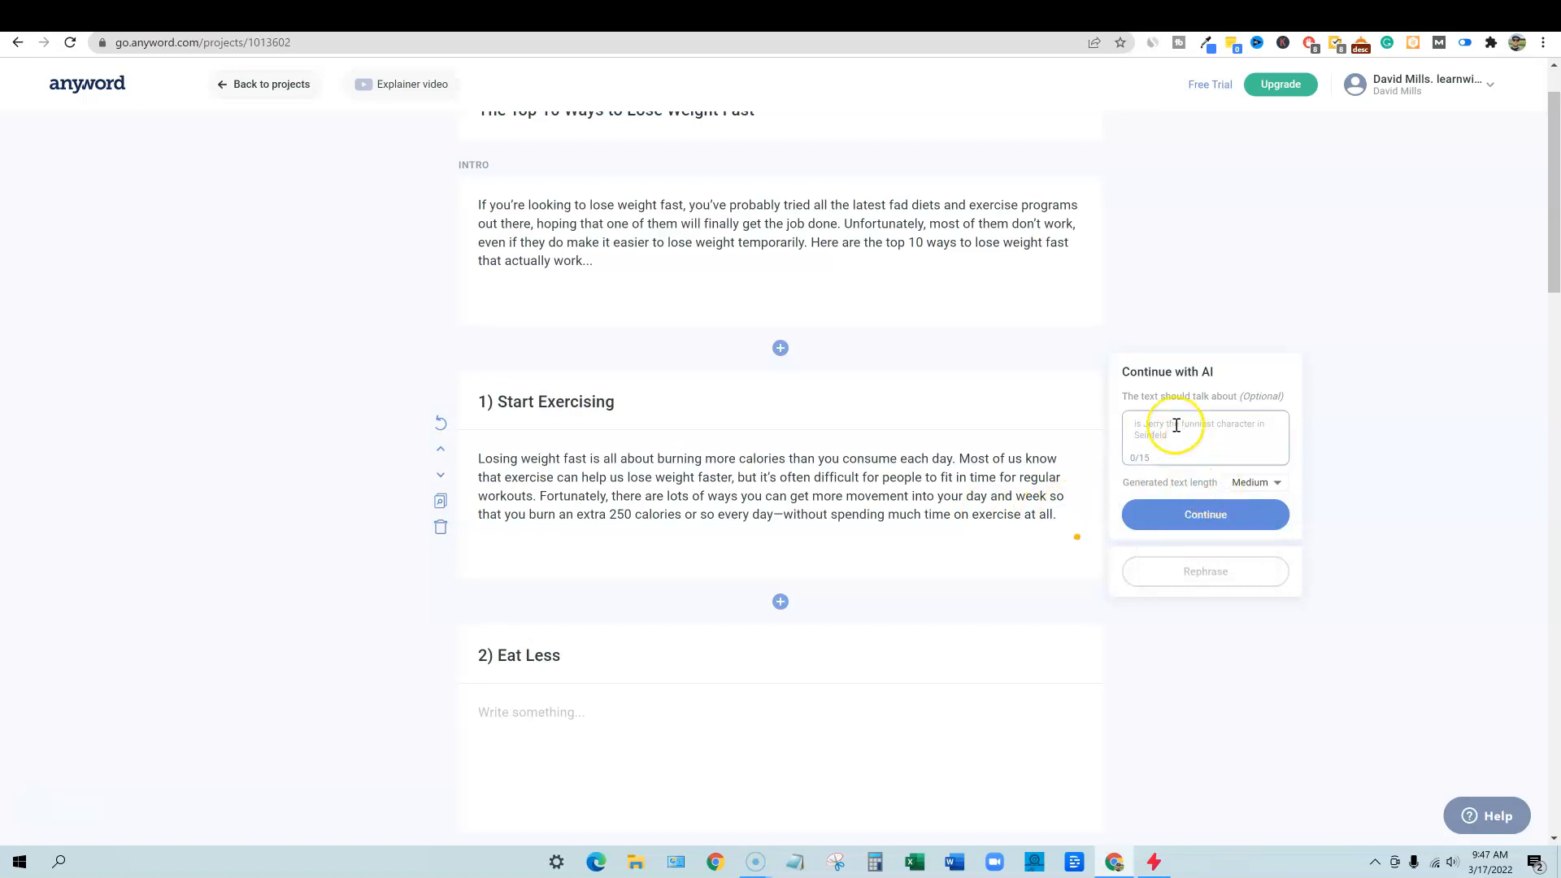
{"action": "left_click", "coordinate": [1200, 424]}
{"action": "type", "text": "talk about the importance of exercise and how exercise will help you lose weight"}
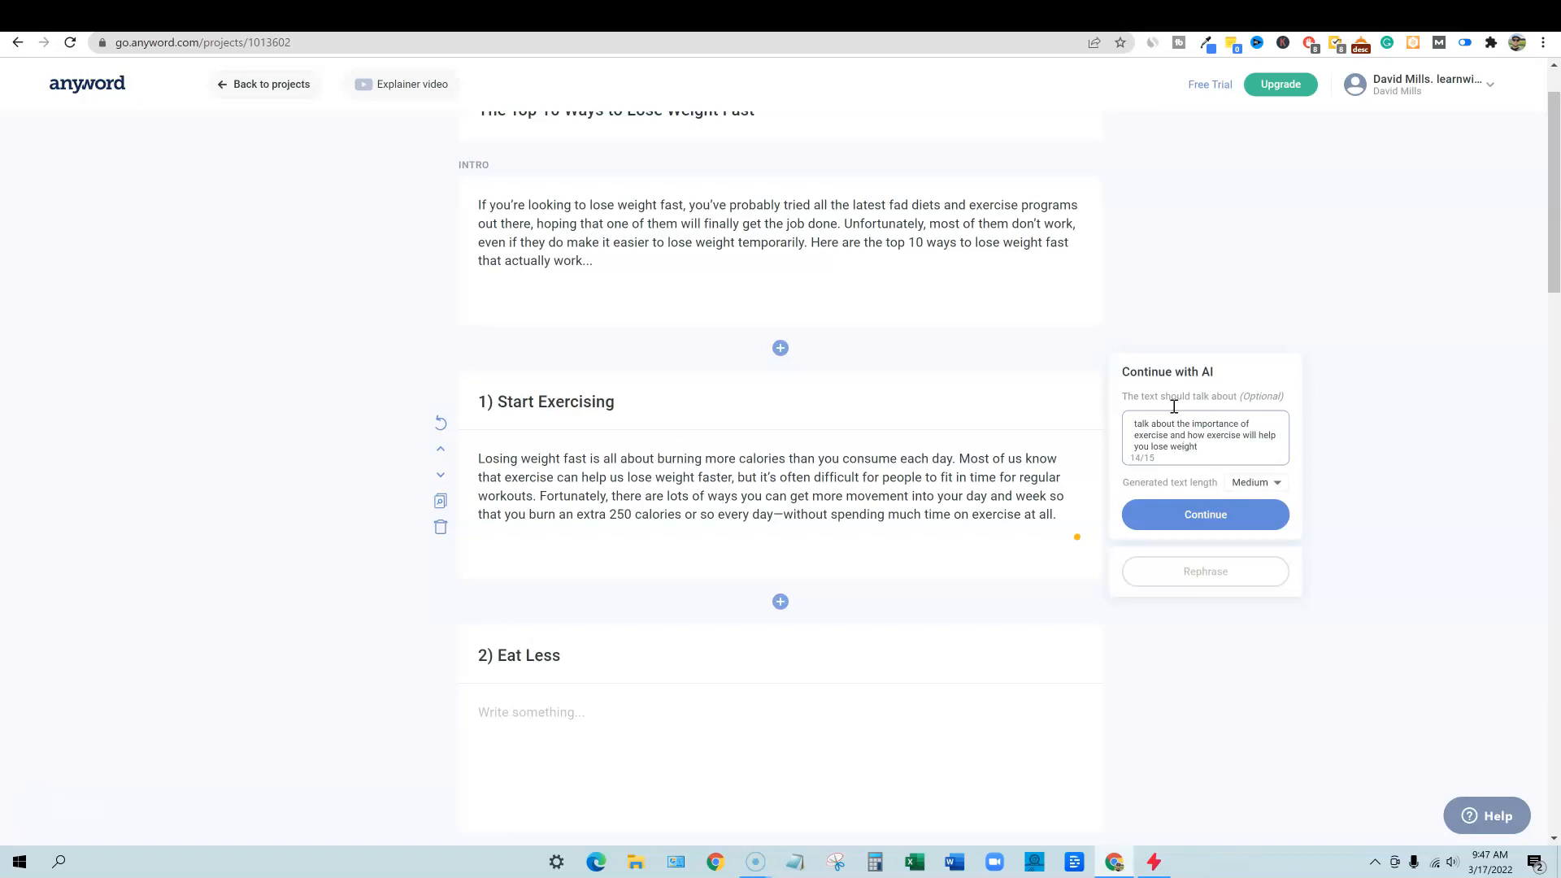
{"action": "left_click", "coordinate": [1231, 420]}
{"action": "left_click", "coordinate": [1204, 521]}
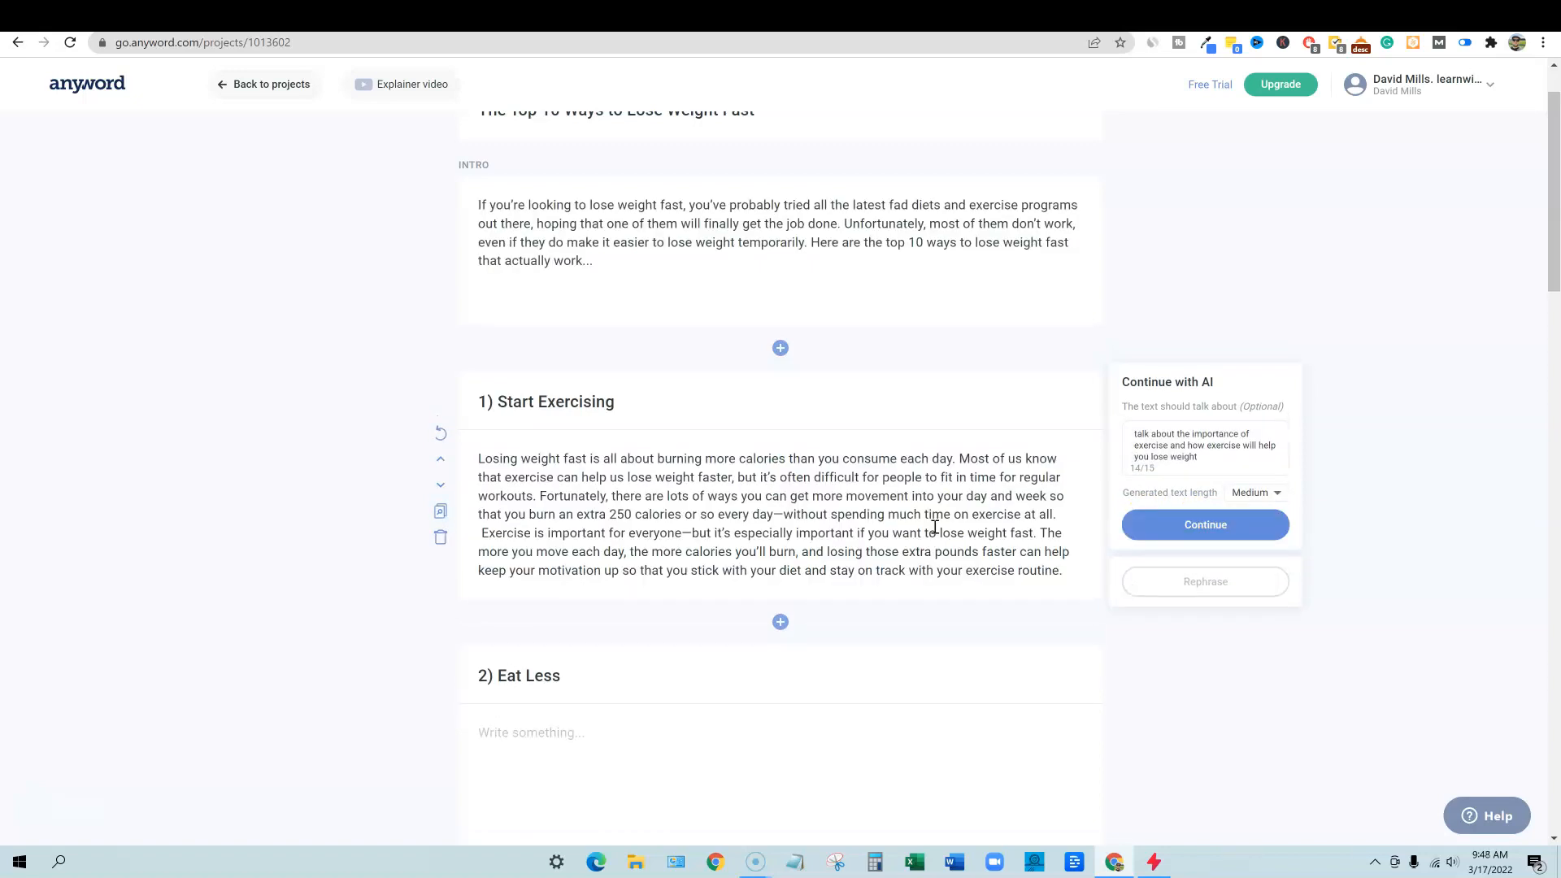
- Insert a blank line before "Exercise is important for everyone" in the "1) Start Exercising" section to separate the two paragraphs
{"action": "left_click_drag", "start_coordinate": [560, 459], "coordinate": [1058, 512]}
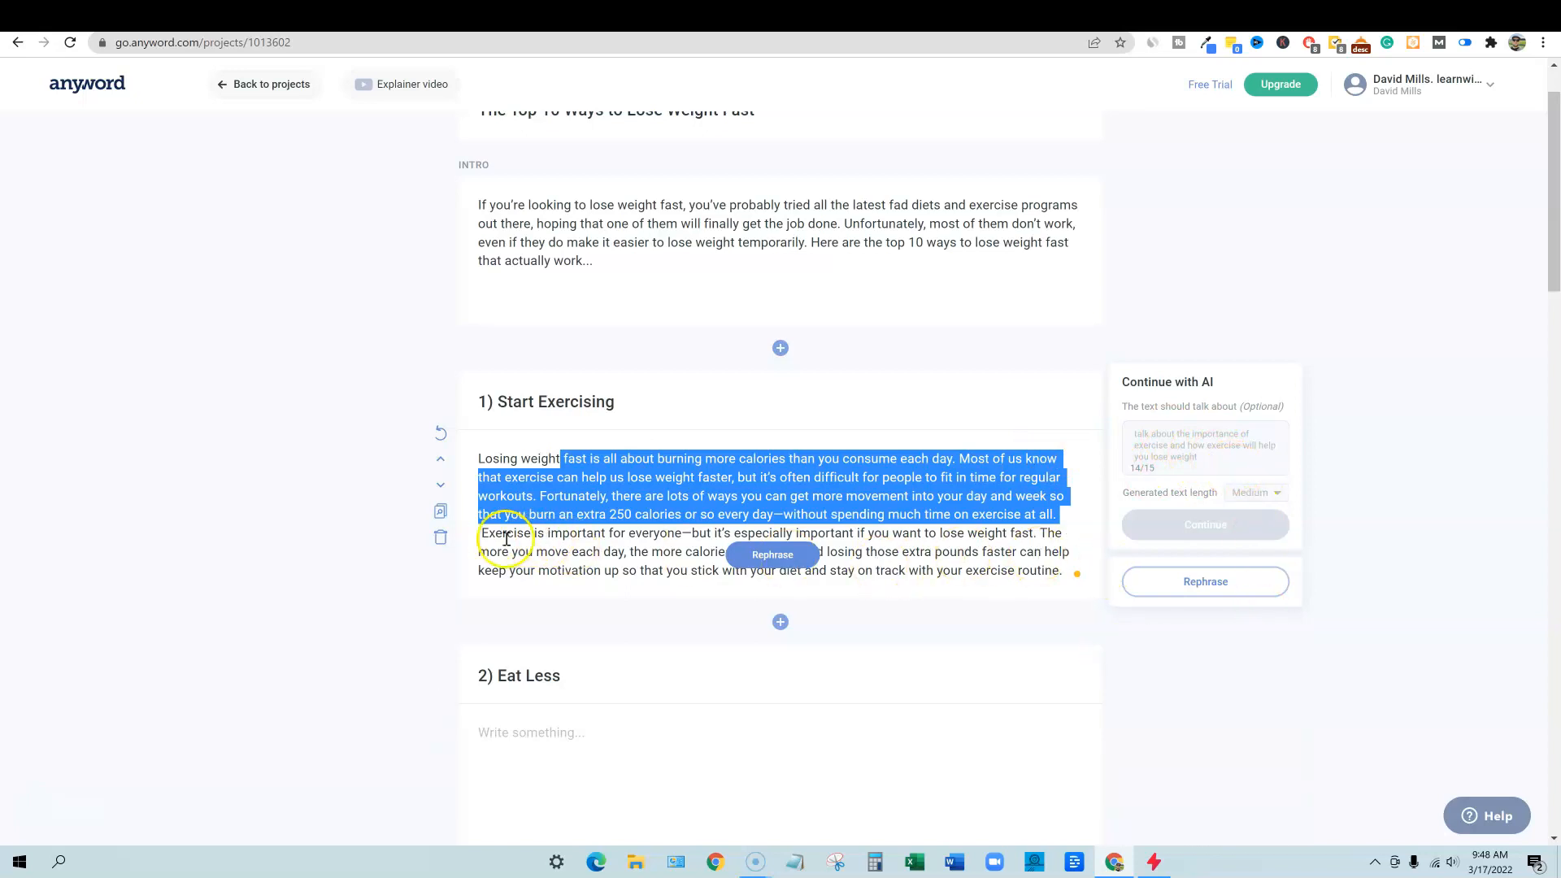
{"action": "left_click_drag", "start_coordinate": [508, 534], "coordinate": [907, 558]}
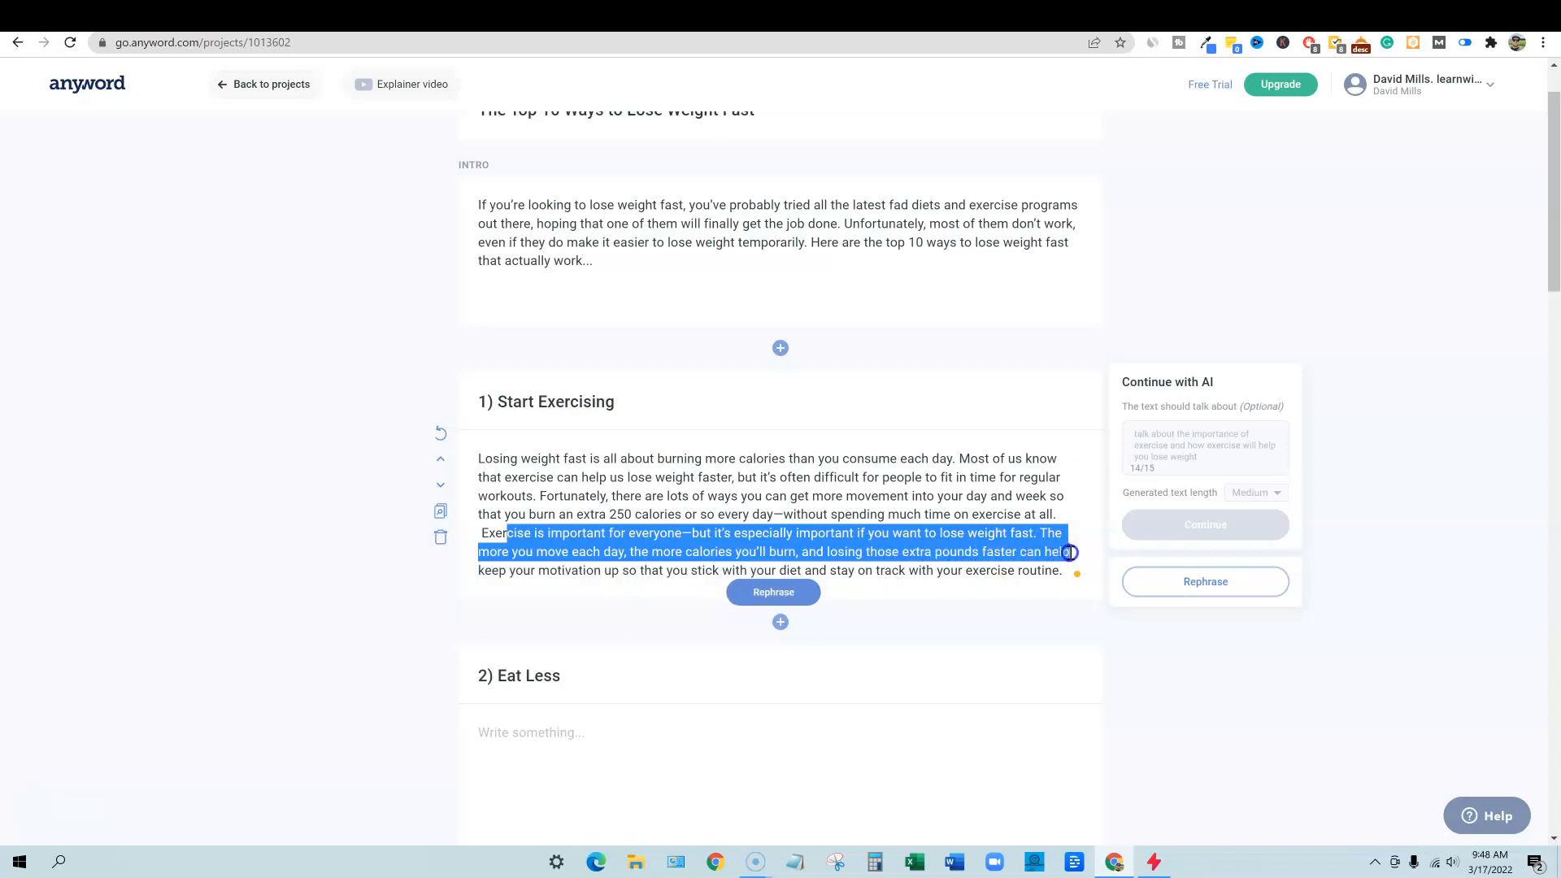
{"action": "left_click_drag", "start_coordinate": [1071, 561], "coordinate": [1070, 562]}
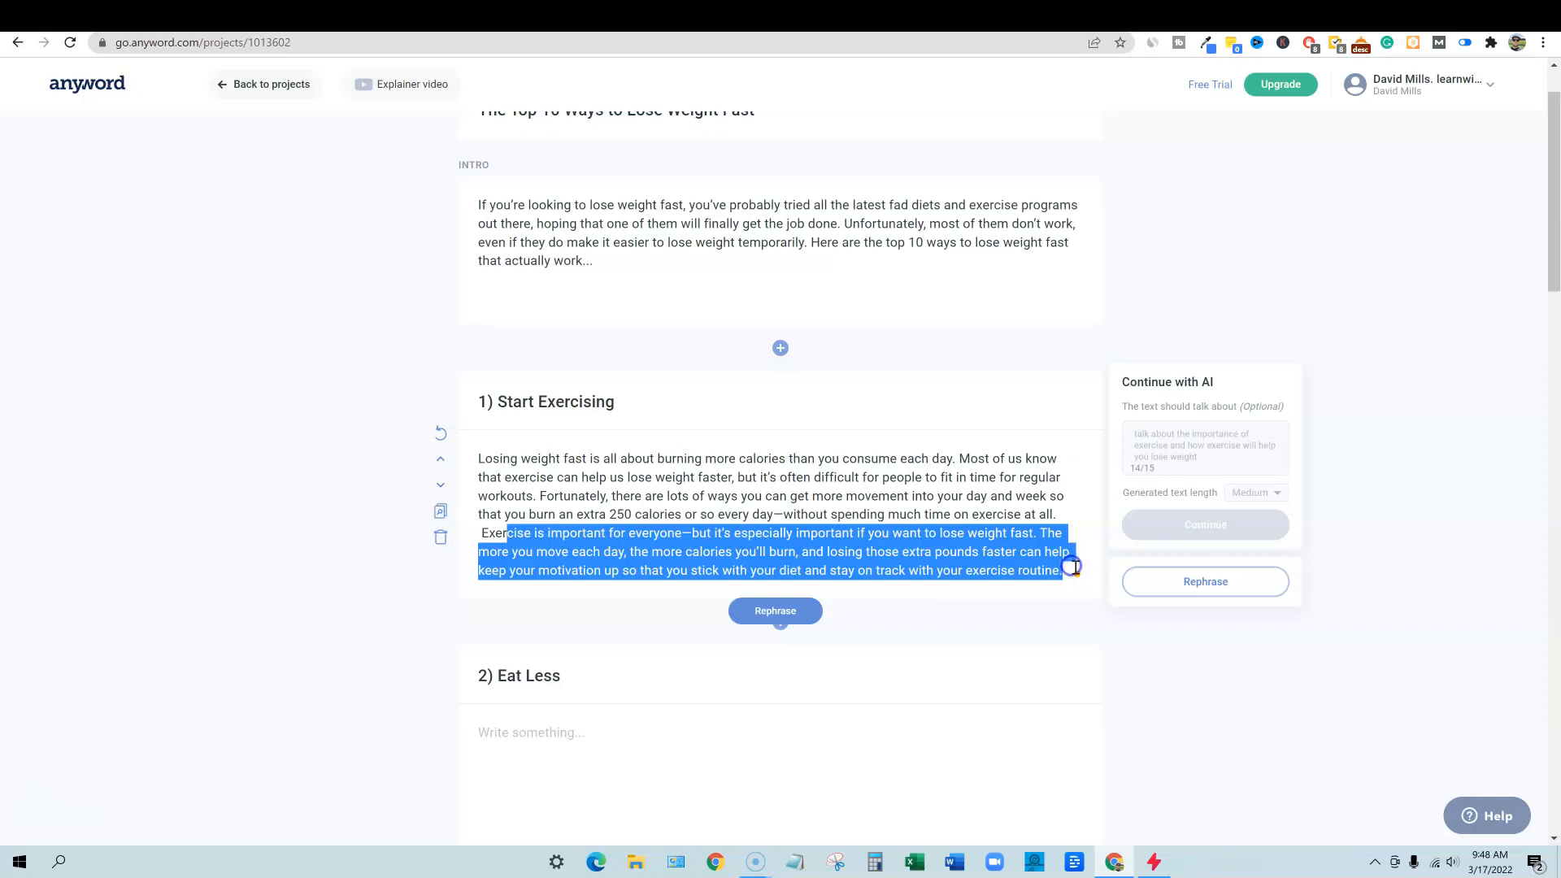
{"action": "left_click", "coordinate": [856, 492]}
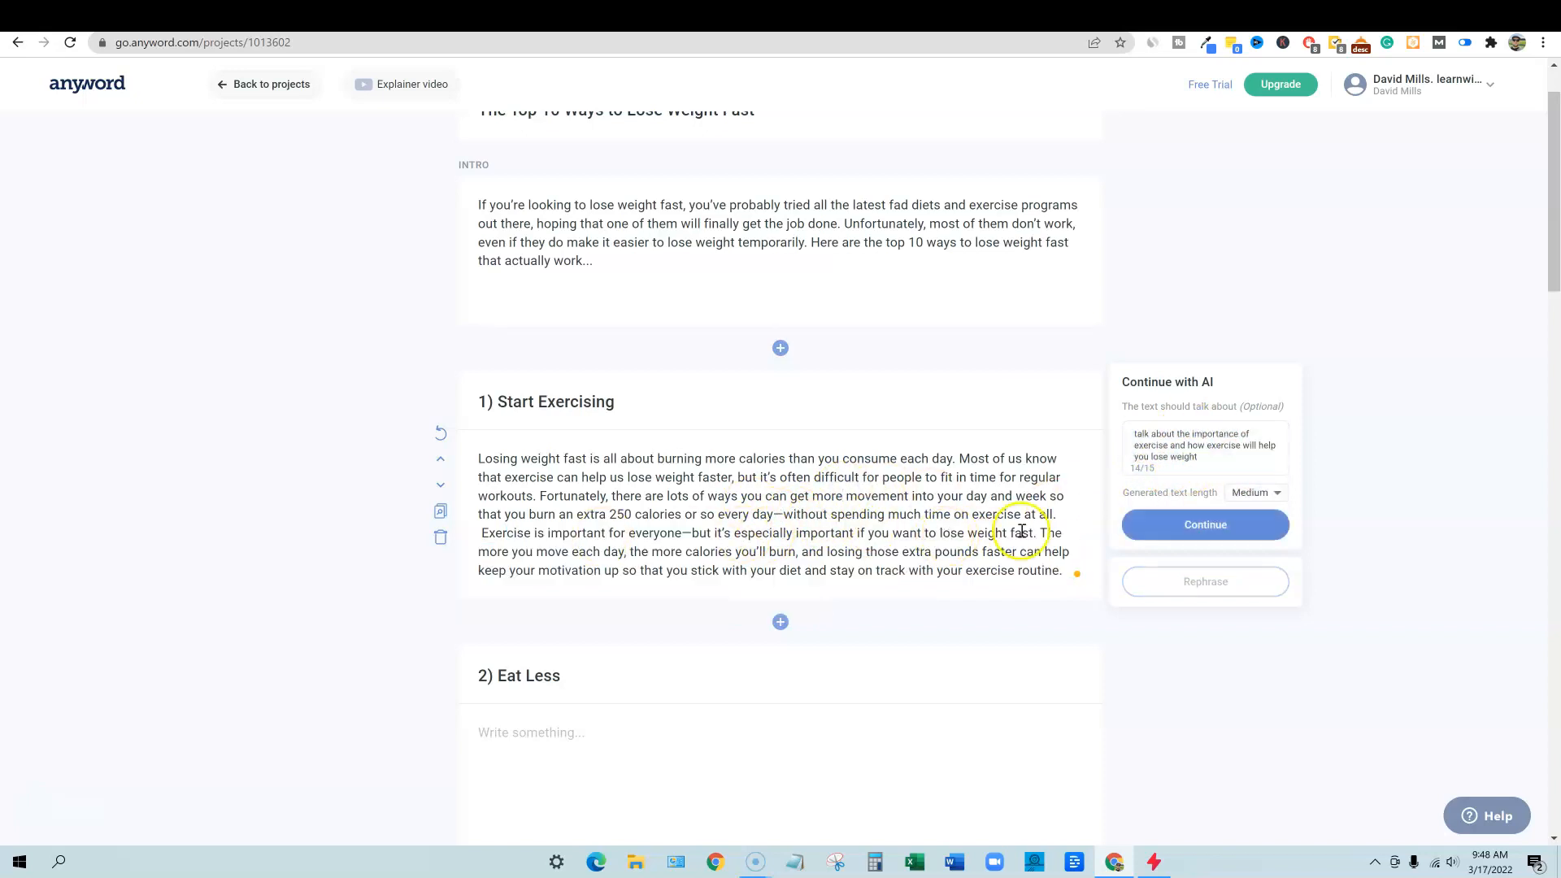
{"action": "key", "text": "Return"}
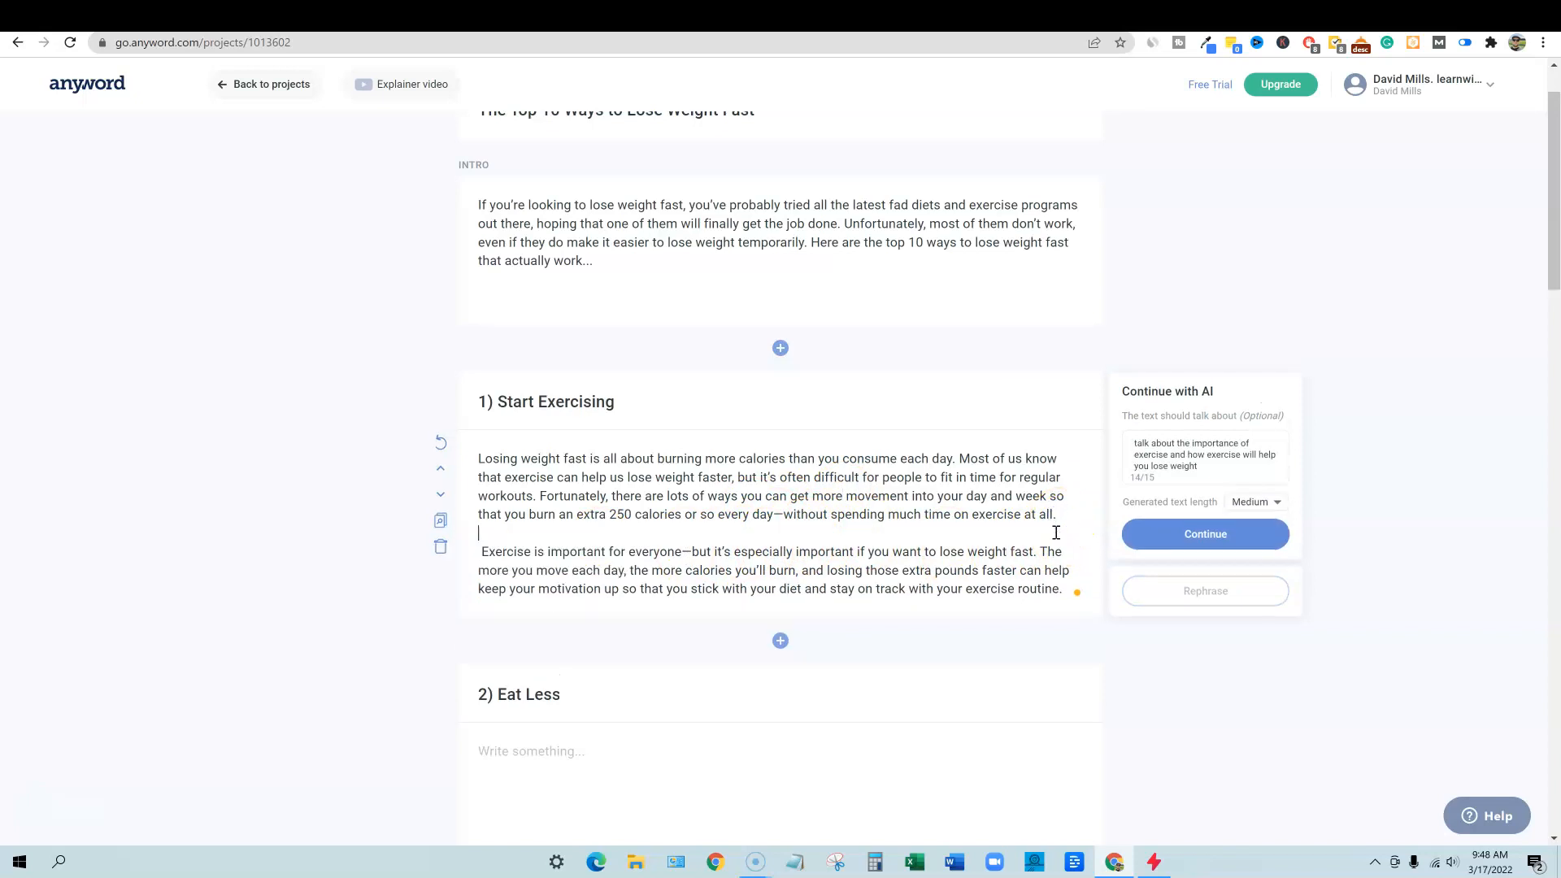
{"action": "left_click", "coordinate": [782, 510]}
- Look through the remaining outline sections of the blog post and return to the empty "2) Eat Less" section
{"action": "mouse_move", "coordinate": [969, 742]}
{"action": "scroll", "coordinate": [762, 545], "scroll_direction": "down", "scroll_amount": 6}
{"action": "scroll", "coordinate": [761, 545], "scroll_direction": "down", "scroll_amount": 16}
{"action": "scroll", "coordinate": [724, 634], "scroll_direction": "up", "scroll_amount": 17}
{"action": "scroll", "coordinate": [746, 638], "scroll_direction": "up", "scroll_amount": 5}
{"action": "scroll", "coordinate": [753, 569], "scroll_direction": "down", "scroll_amount": 3}
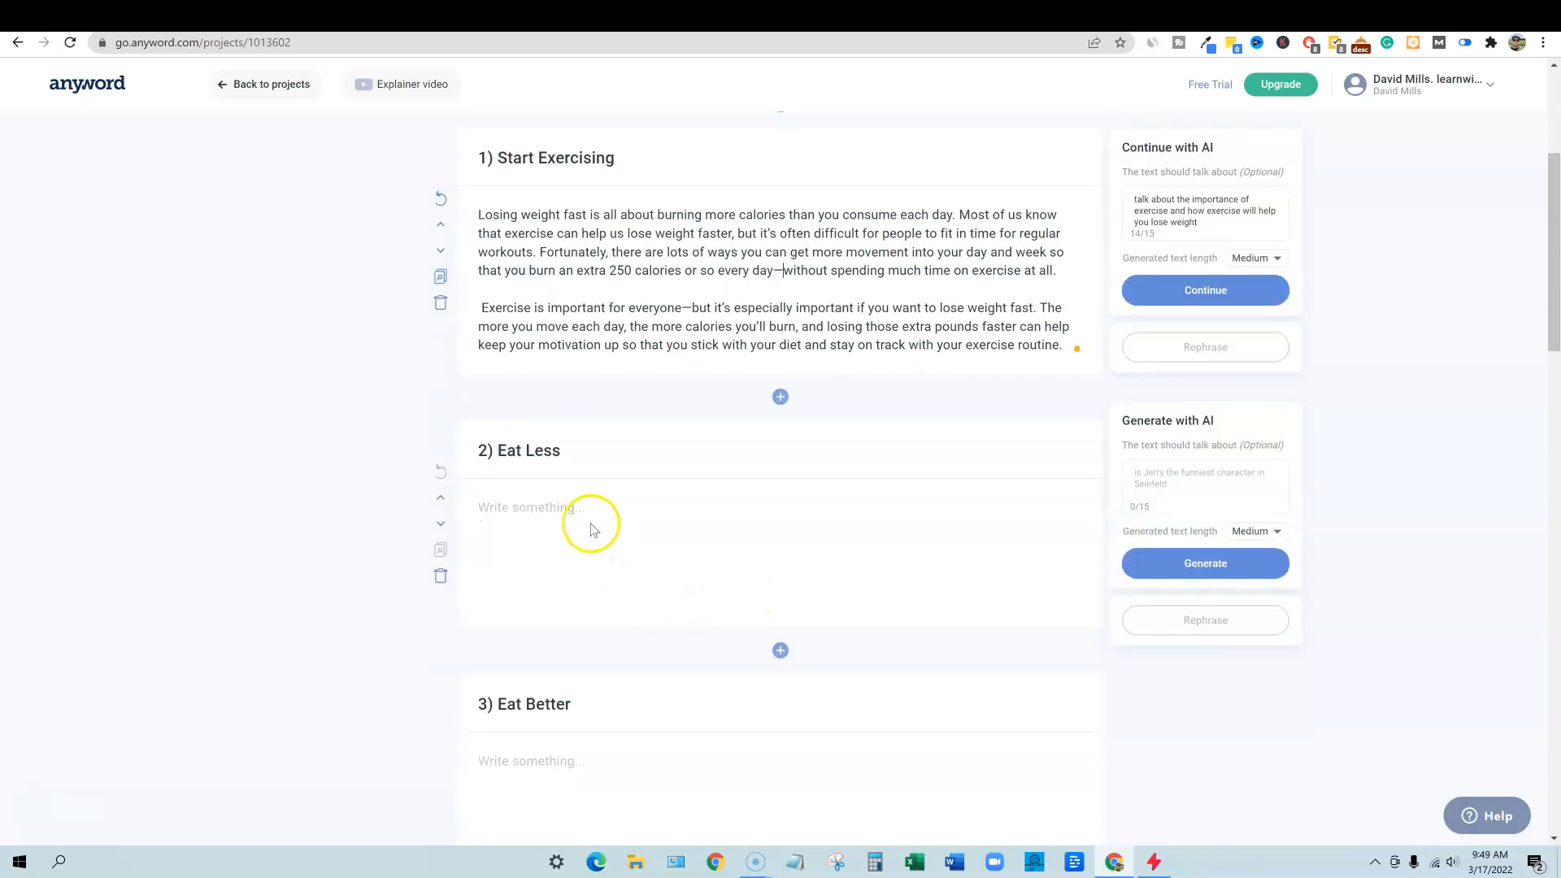
{"action": "scroll", "coordinate": [1045, 583], "scroll_direction": "down", "scroll_amount": 5}
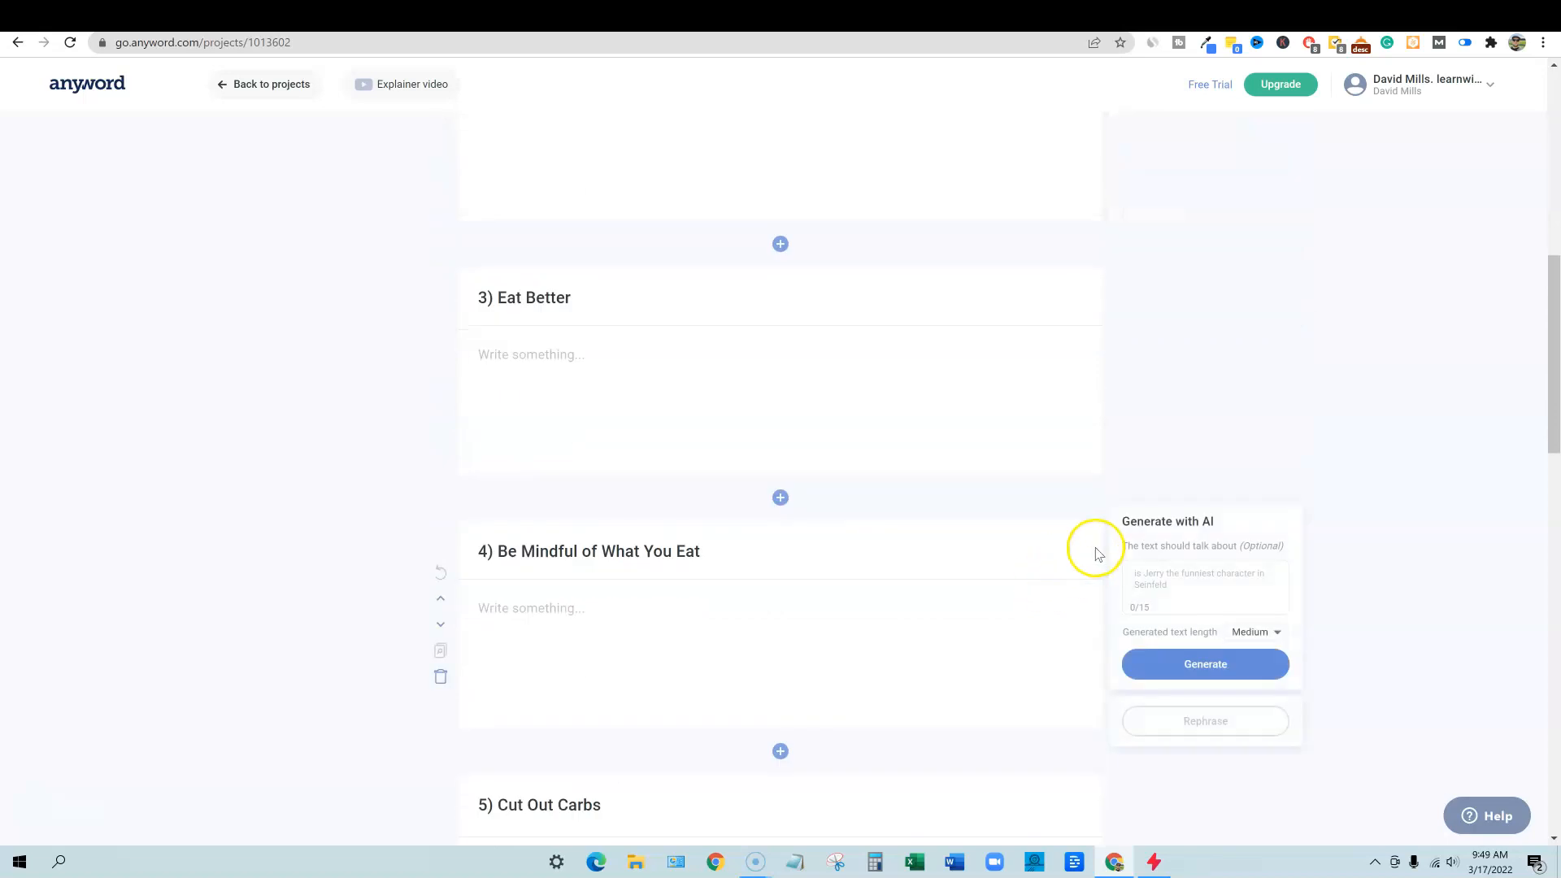
{"action": "scroll", "coordinate": [1293, 550], "scroll_direction": "up", "scroll_amount": 5}
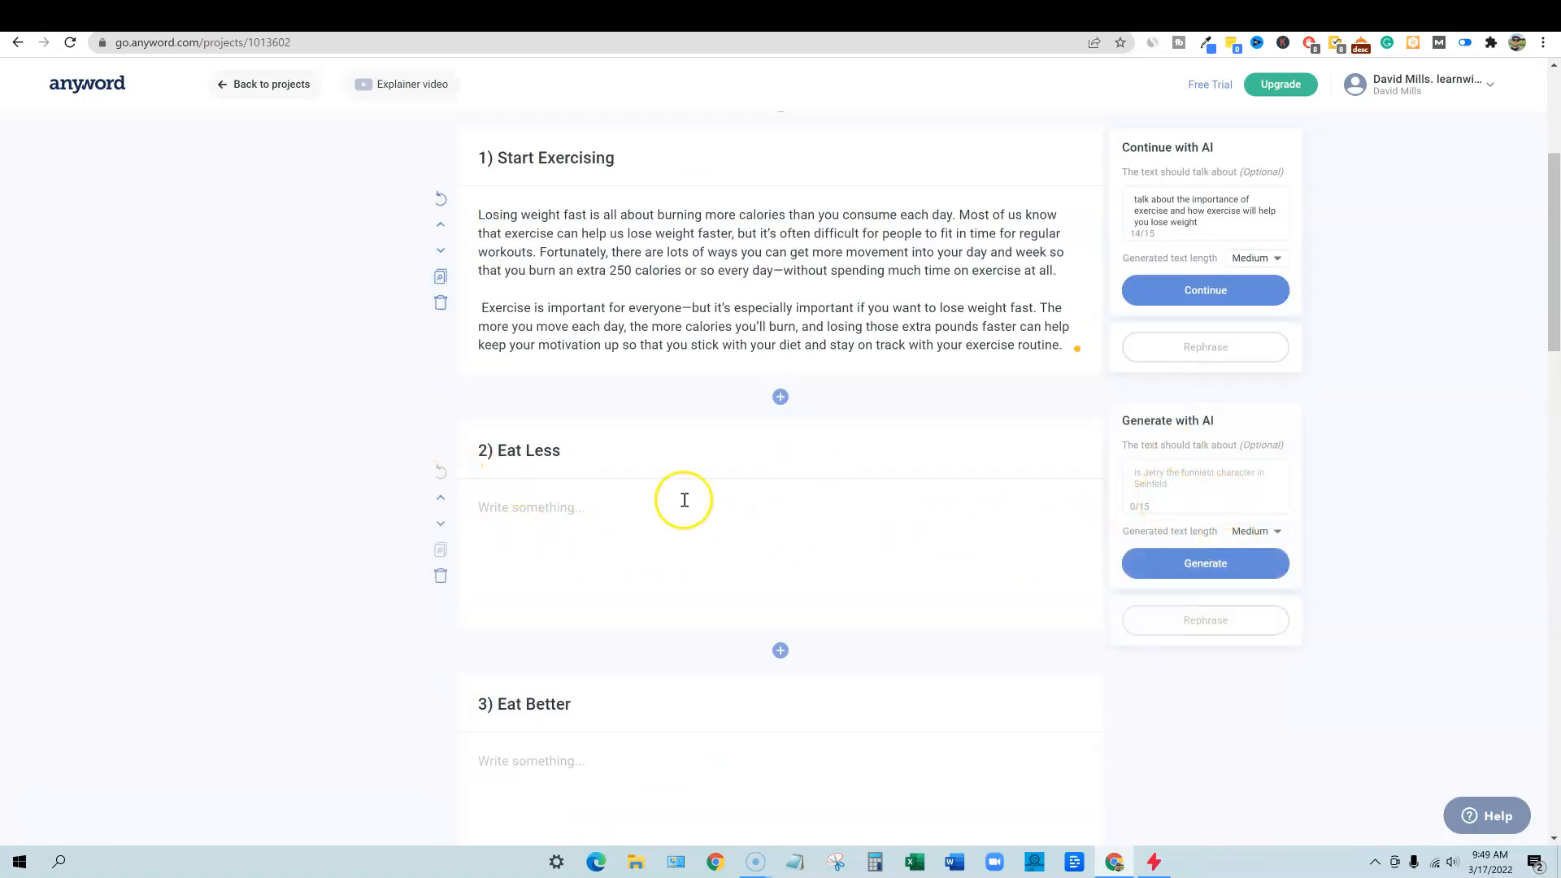
- Generate long AI text for the "2) Eat Less" section with the instruction "talk about how eating less will help you lose weight fast"
{"action": "left_click", "coordinate": [1144, 473]}
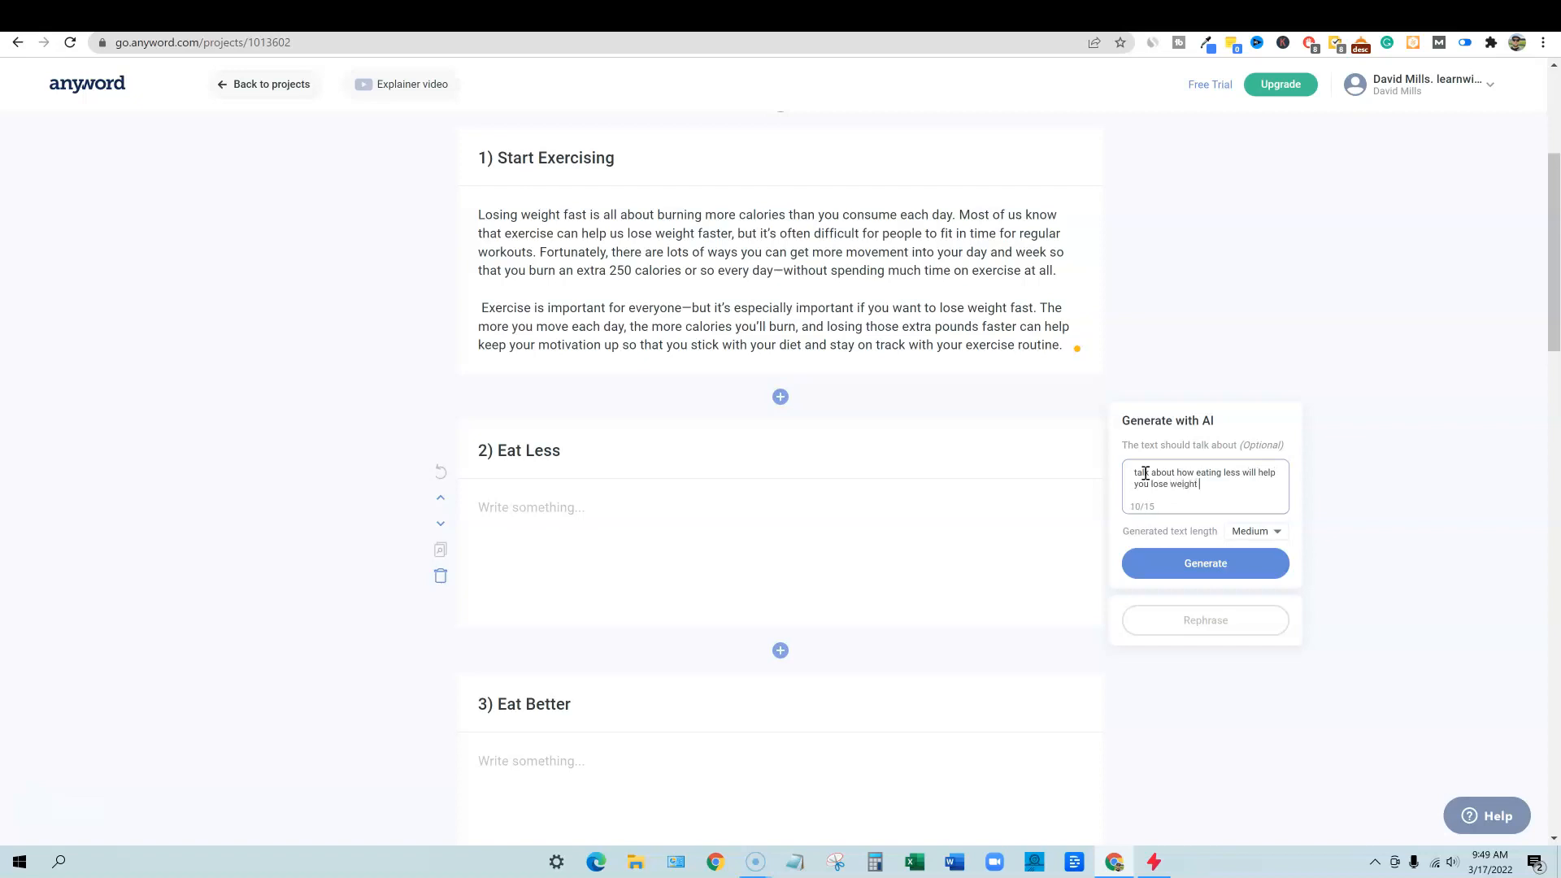
{"action": "left_click", "coordinate": [1279, 530]}
{"action": "left_click", "coordinate": [1254, 559]}
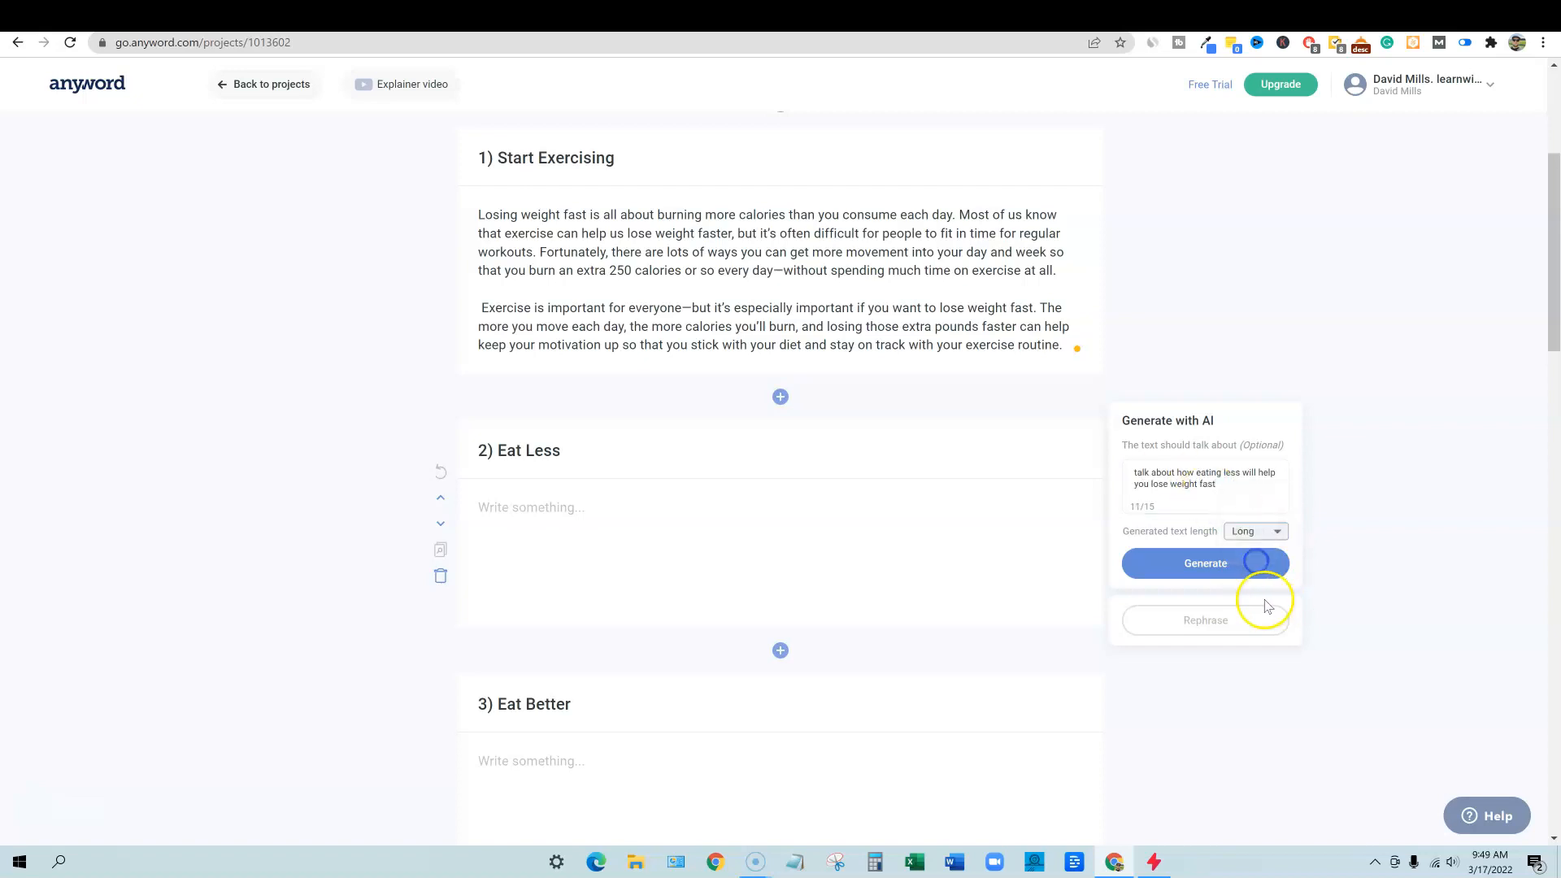
{"action": "left_click", "coordinate": [1221, 572]}
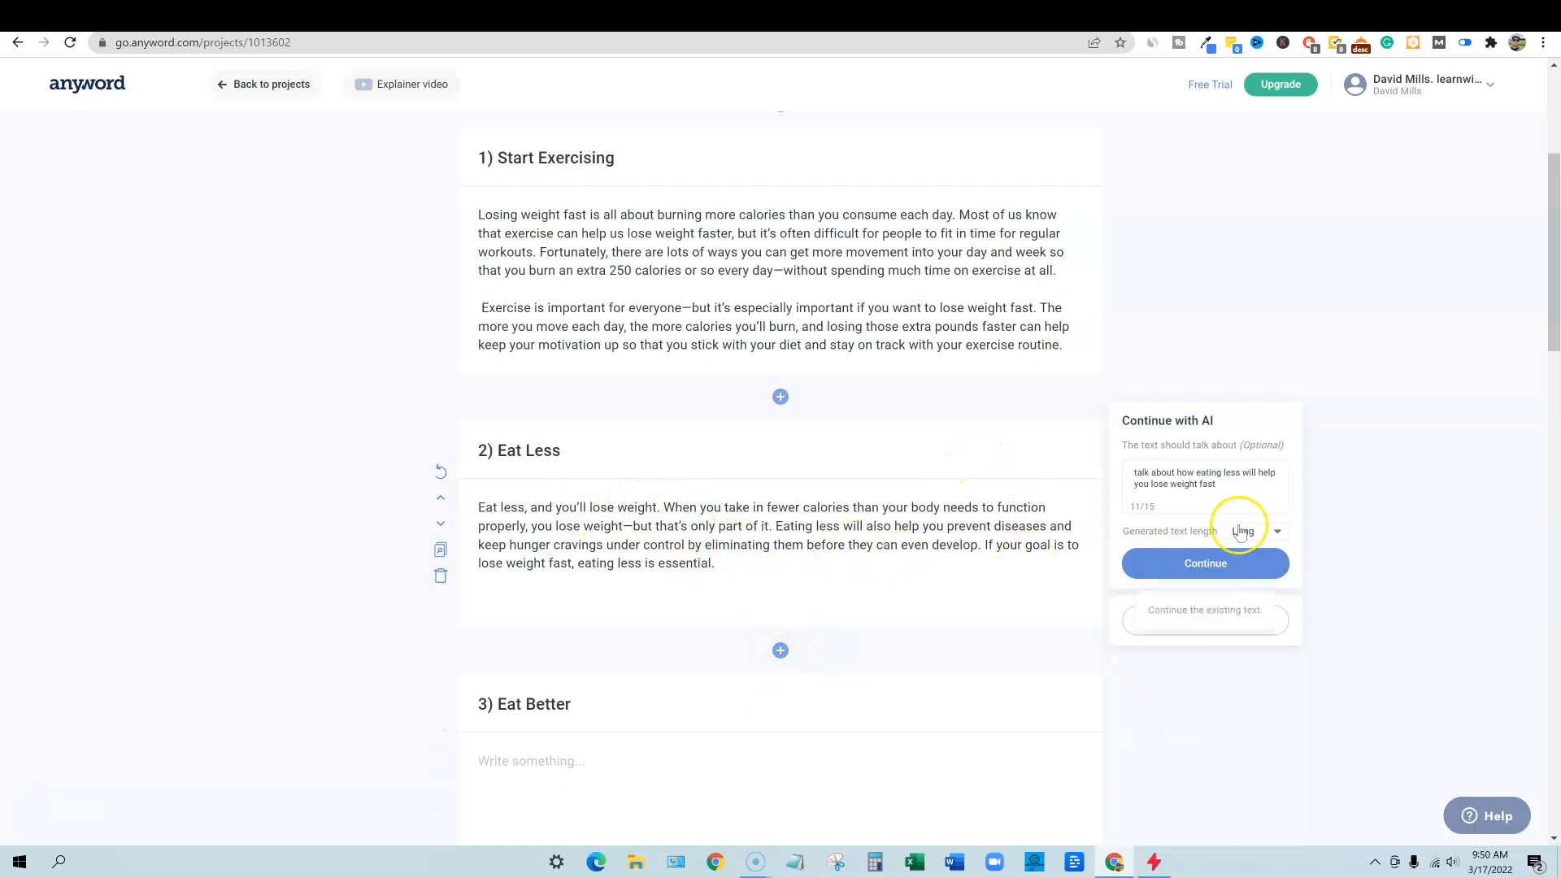
- Continue the "2) Eat Less" text with AI on a new line, and set the added paragraph apart with a blank line and no leading space
{"action": "left_click", "coordinate": [772, 562]}
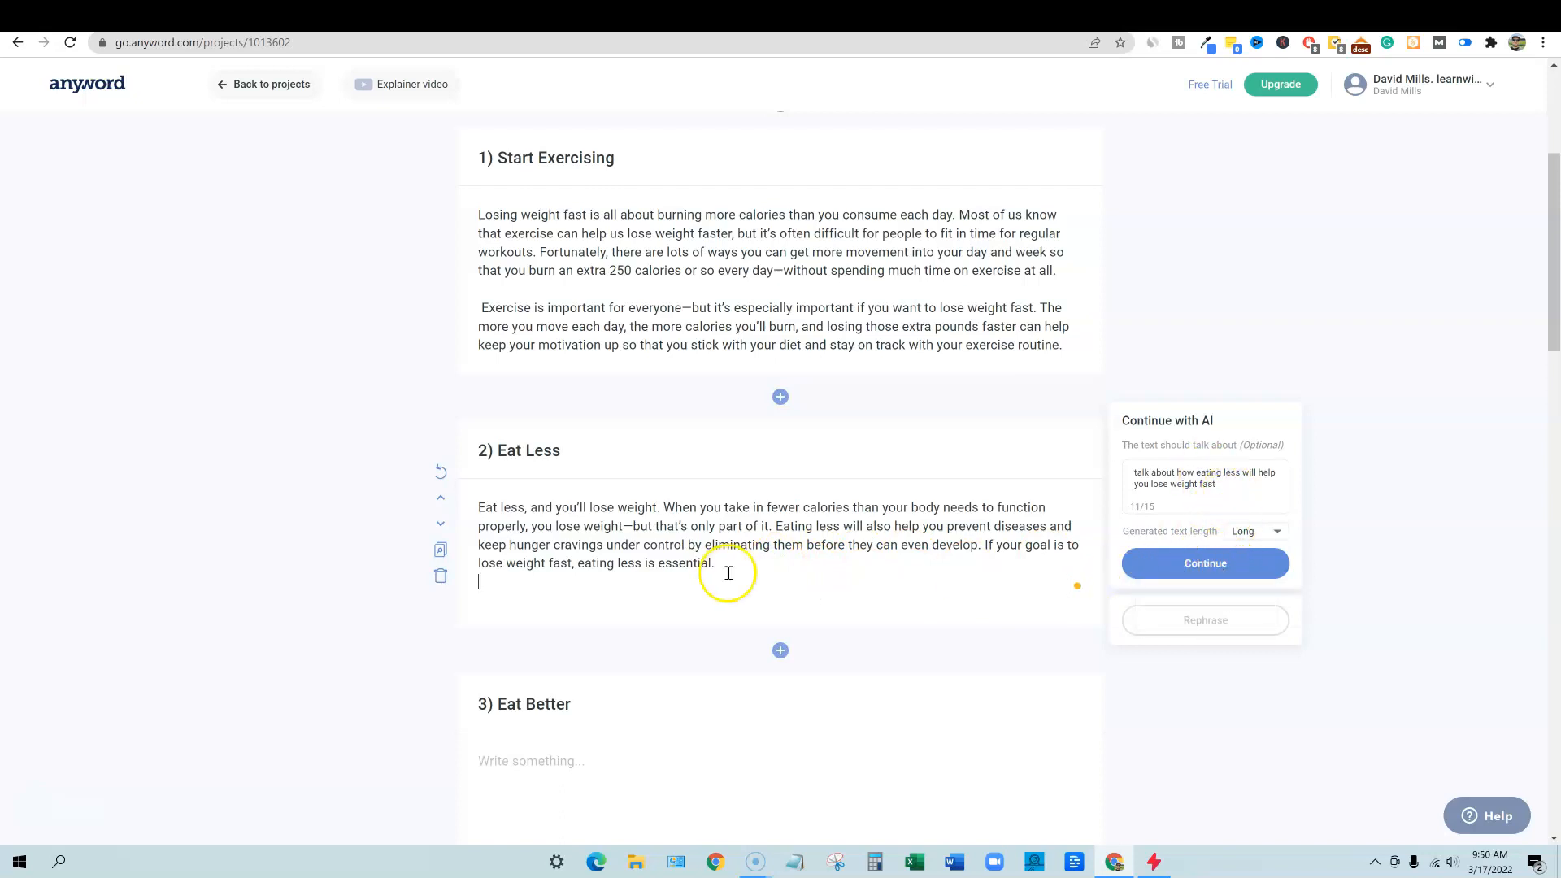
{"action": "left_click", "coordinate": [1203, 563]}
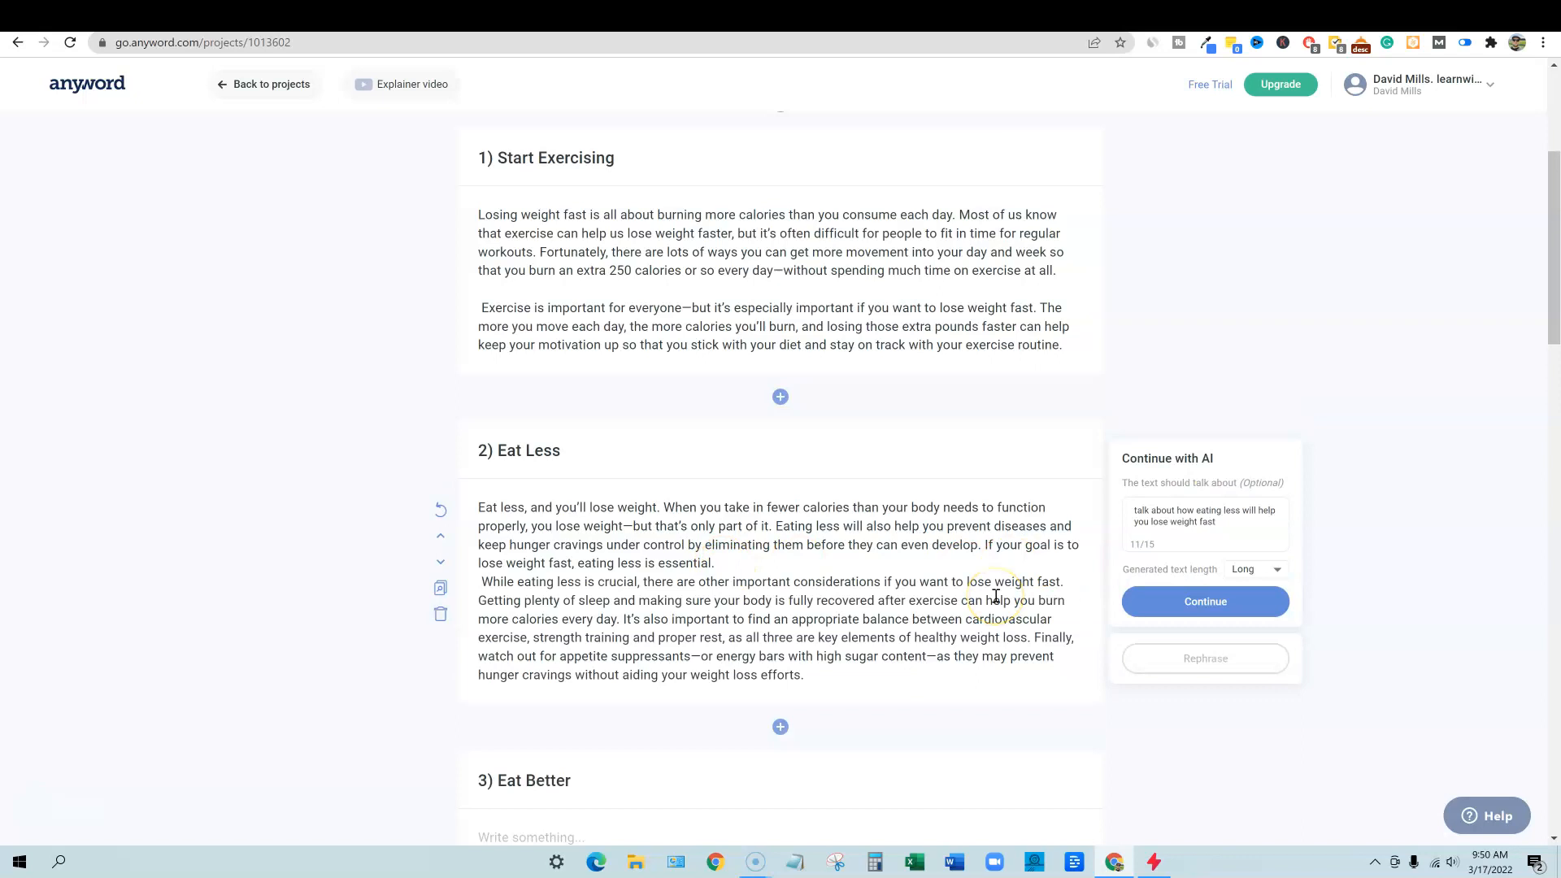
{"action": "left_click_drag", "start_coordinate": [736, 562], "coordinate": [424, 494]}
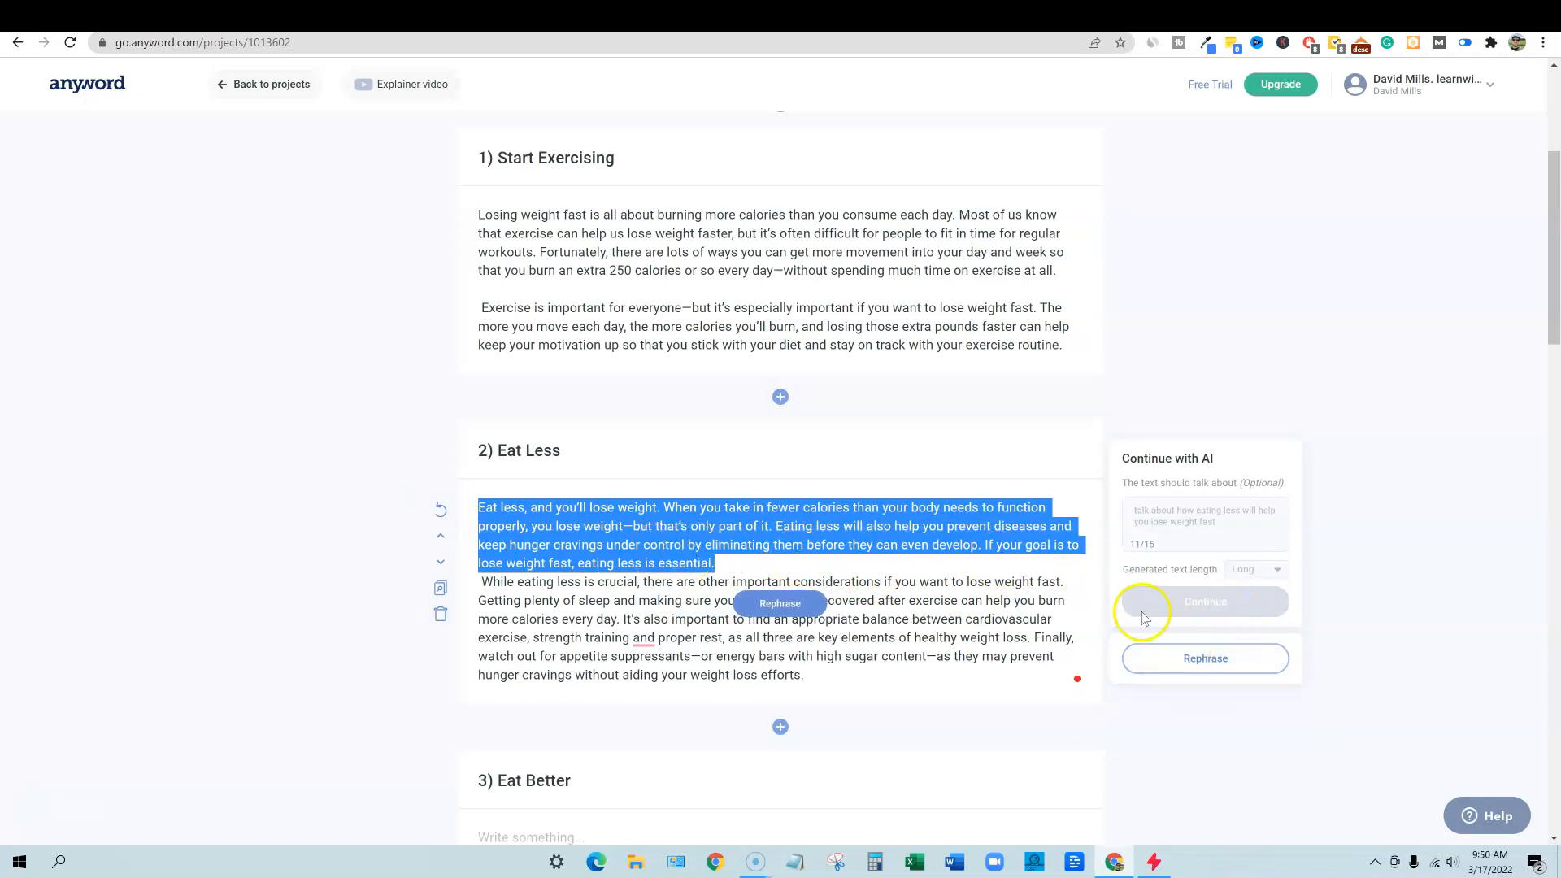
{"action": "left_click", "coordinate": [779, 566]}
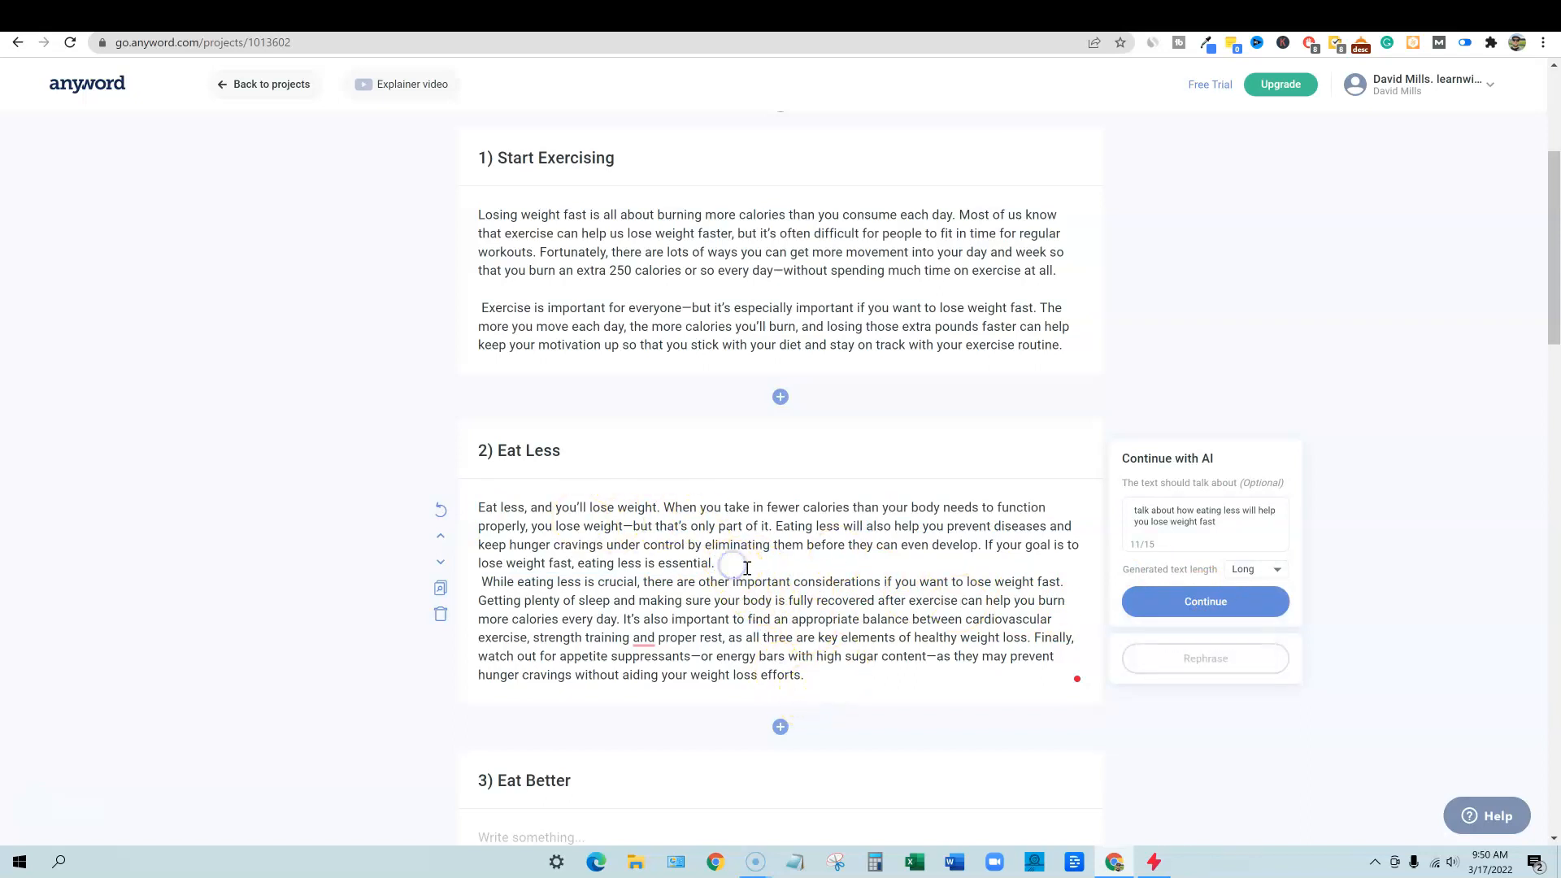
{"action": "key", "text": "Return"}
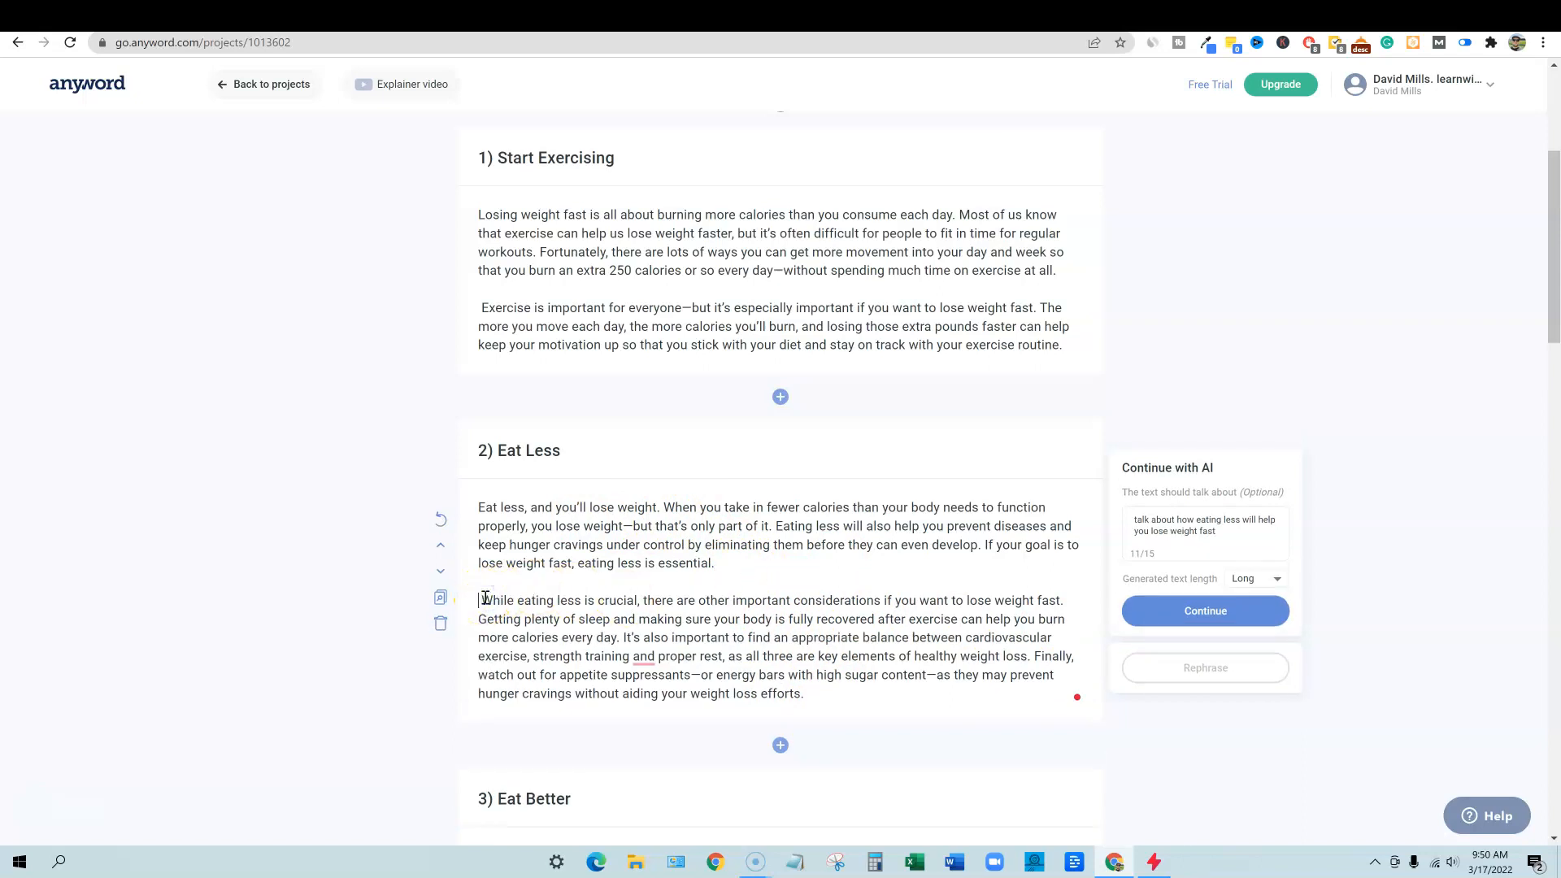
{"action": "key", "text": "BackSpace"}
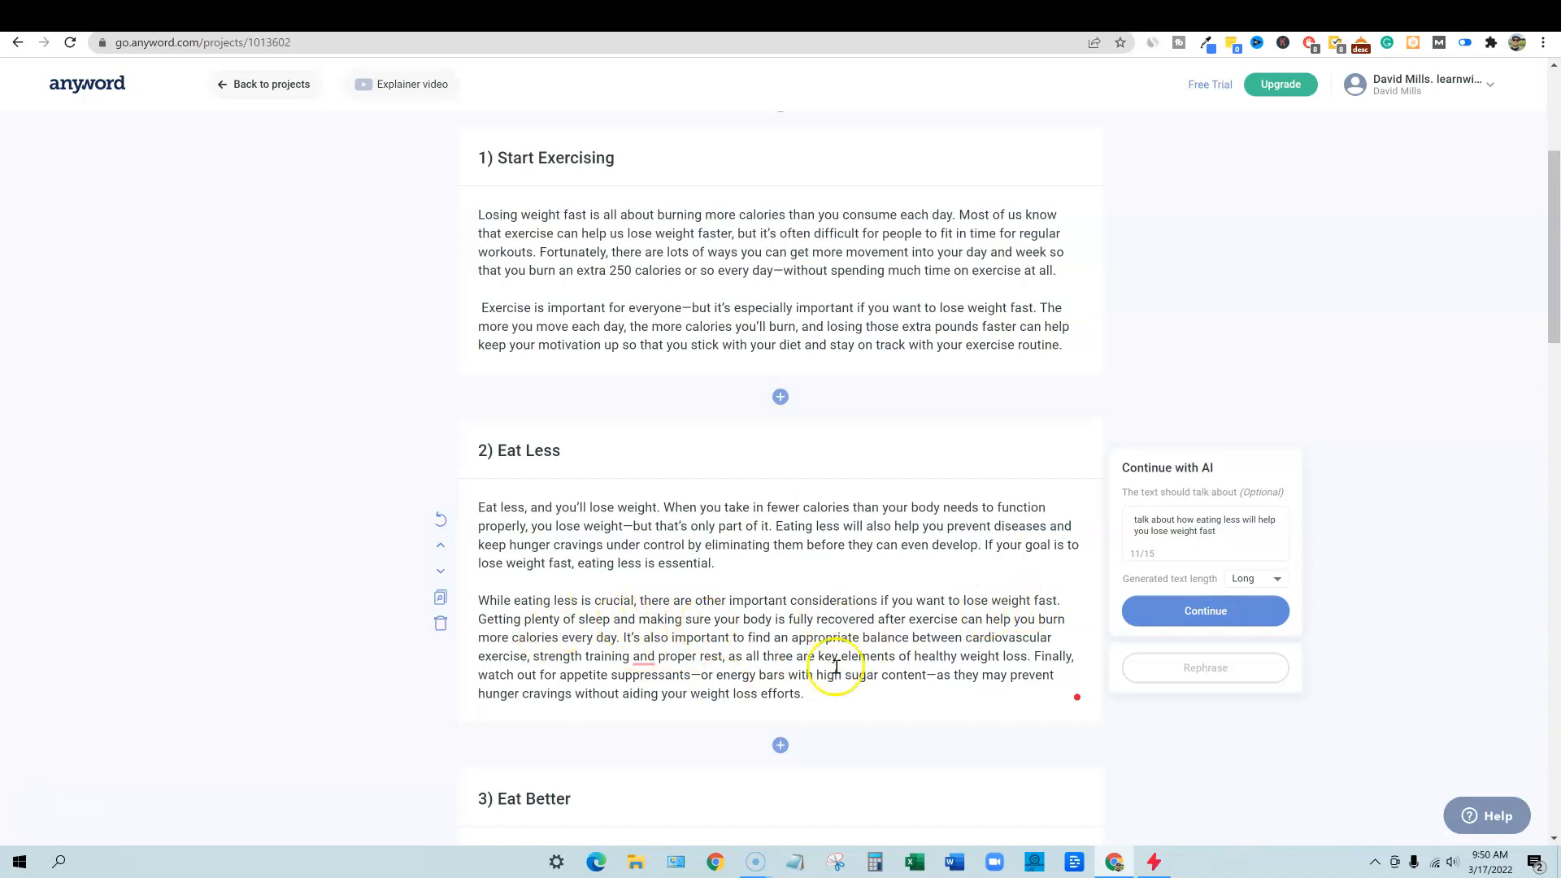
- Generate medium-length AI text for the "3) Eat Better" section without any extra instructions
{"action": "scroll", "coordinate": [706, 611], "scroll_direction": "down", "scroll_amount": 2}
{"action": "scroll", "coordinate": [696, 606], "scroll_direction": "up", "scroll_amount": 1}
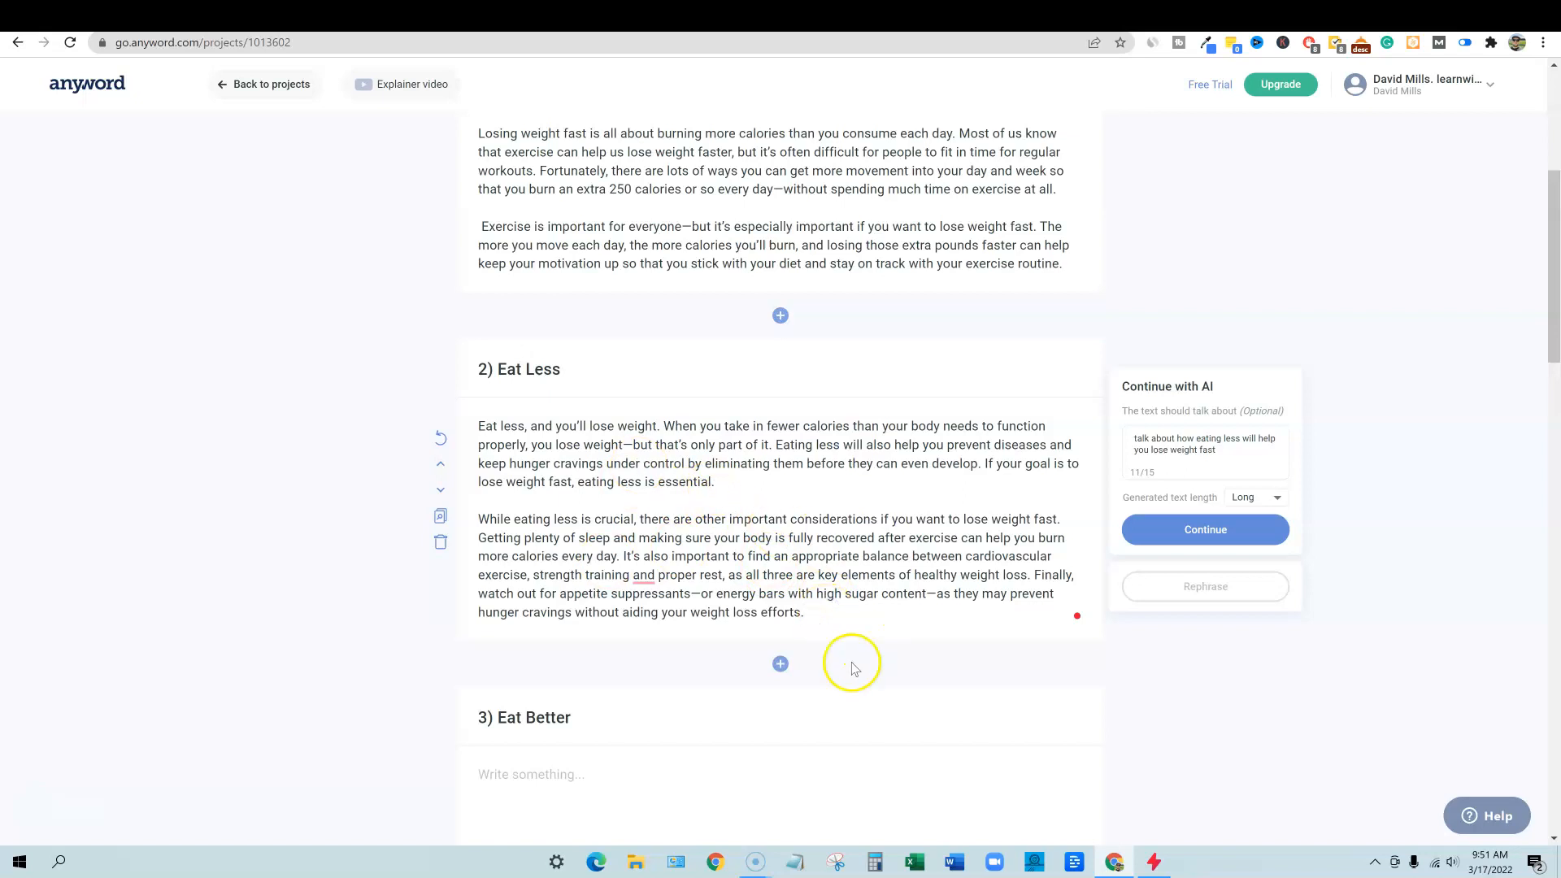
{"action": "scroll", "coordinate": [781, 675], "scroll_direction": "down", "scroll_amount": 3}
{"action": "left_click", "coordinate": [608, 557]}
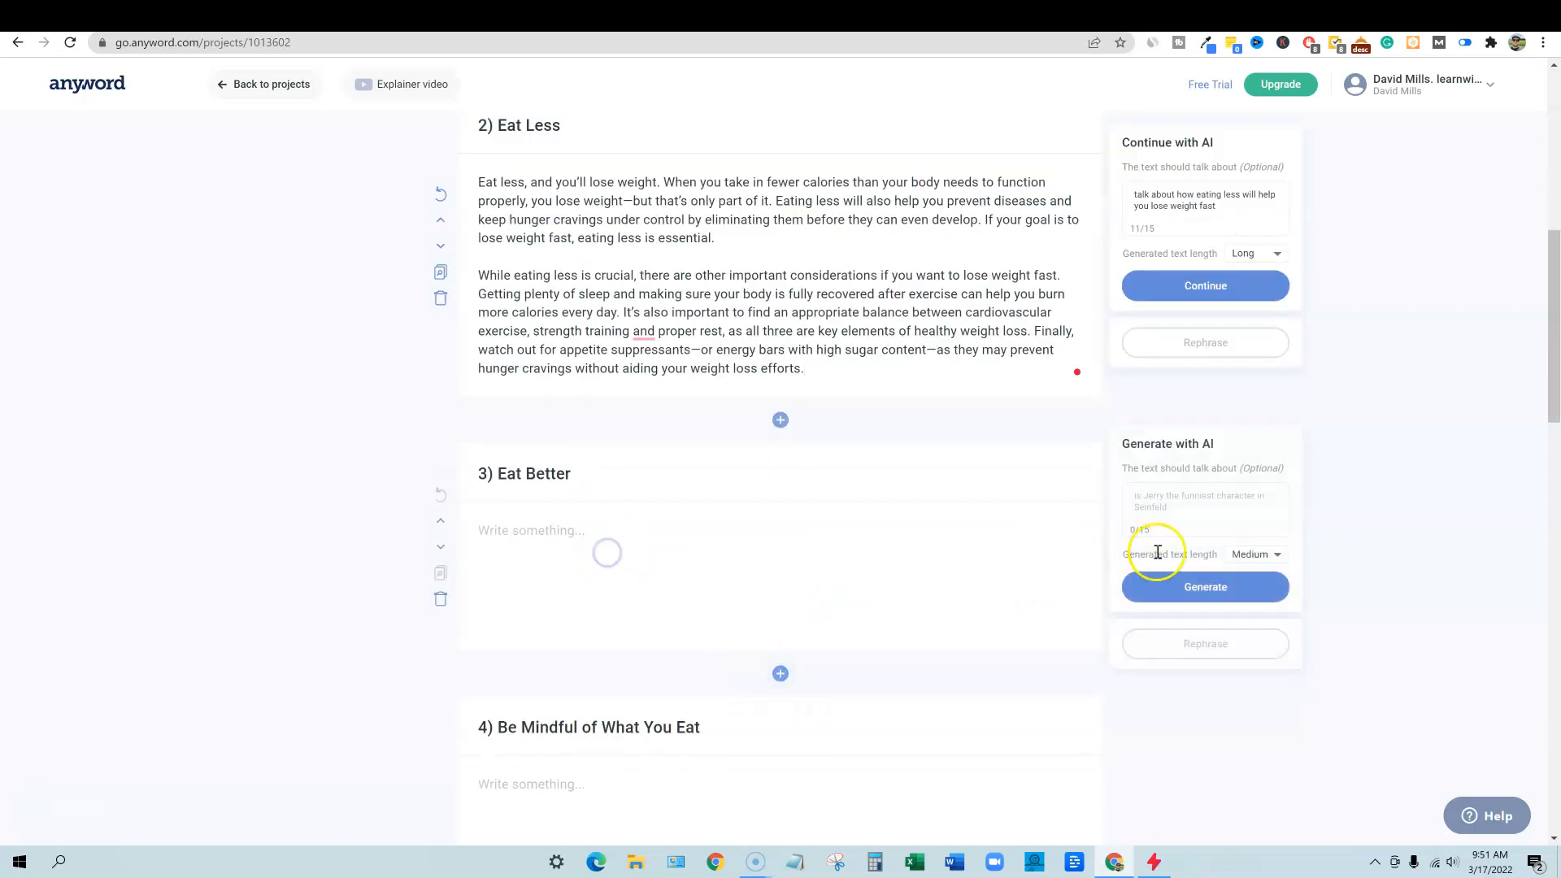
{"action": "left_click", "coordinate": [715, 525]}
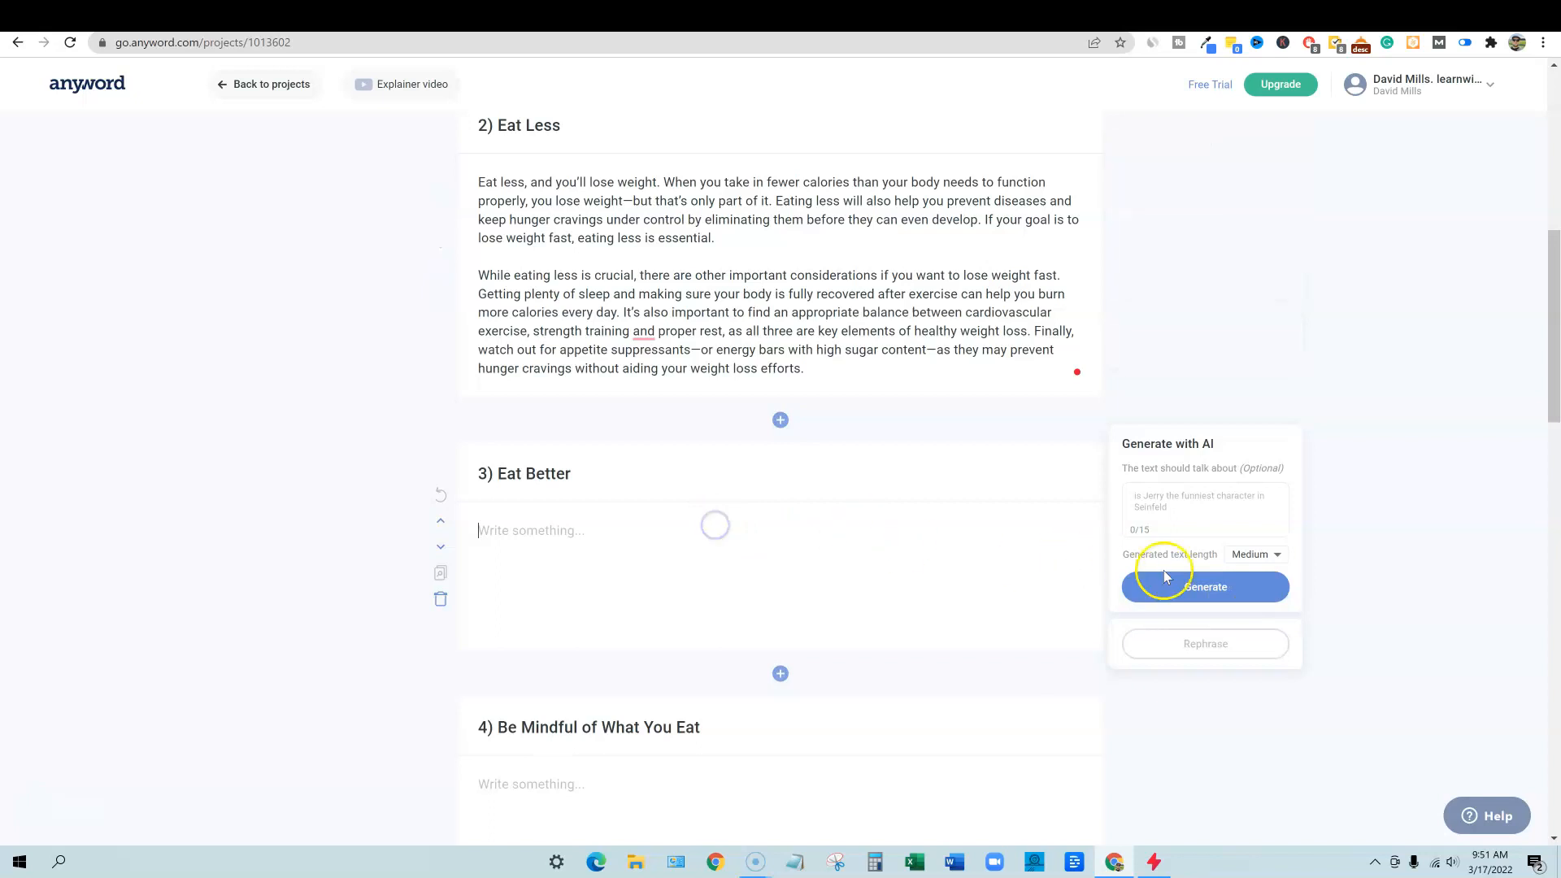
{"action": "left_click", "coordinate": [1202, 587]}
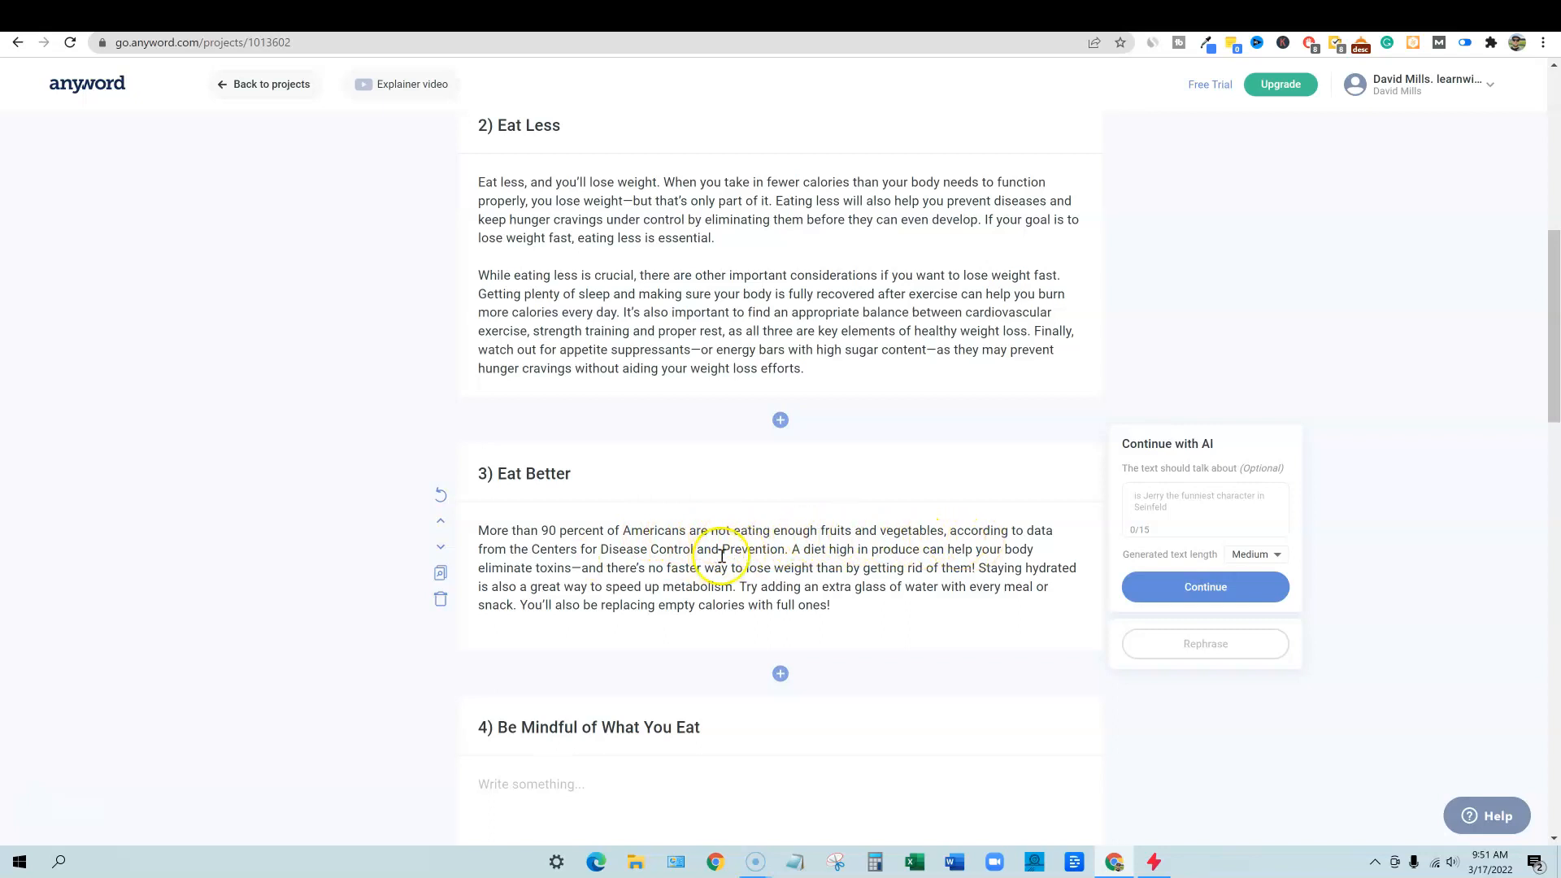
{"action": "left_click", "coordinate": [831, 605]}
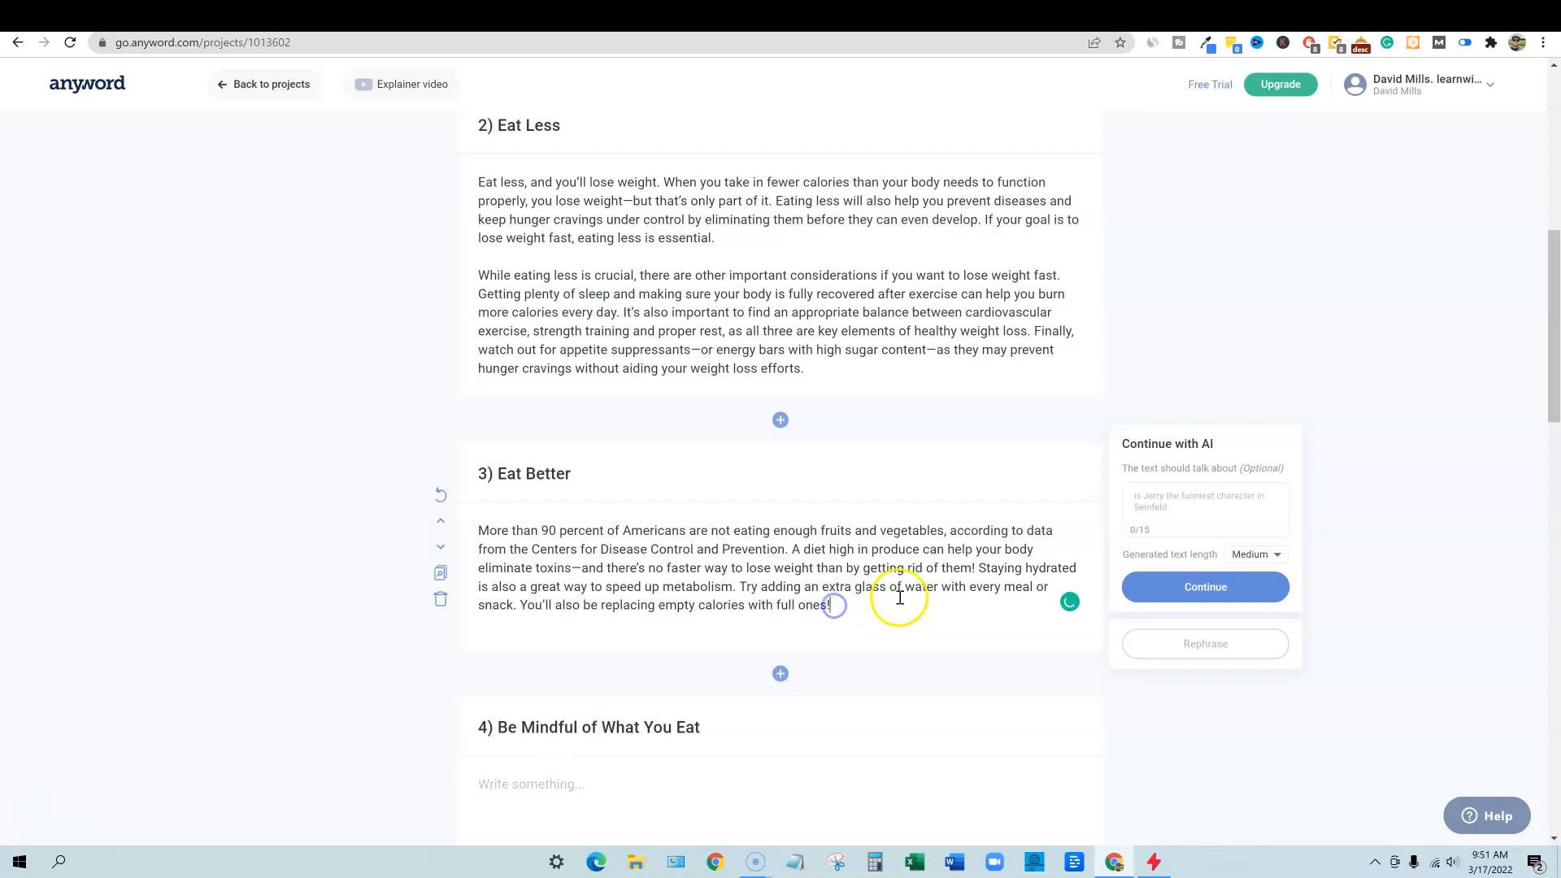
{"action": "left_click", "coordinate": [817, 364]}
{"action": "left_click", "coordinate": [731, 238]}
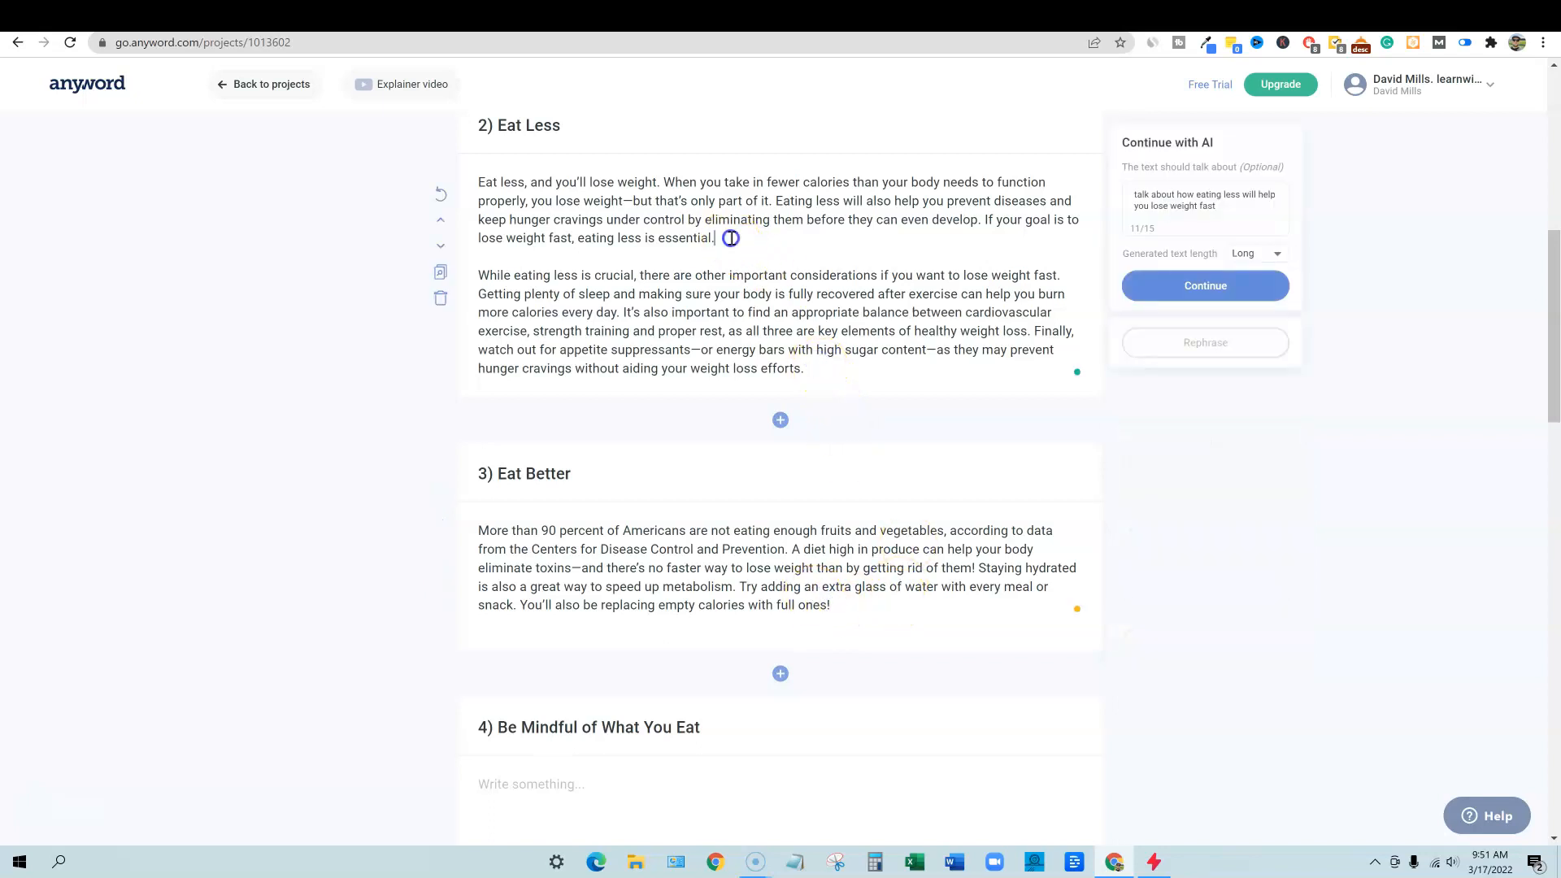
- Run a plagiarism check on the "3) Eat Better" text, highlight the flagged phrase in the result and close the check
{"action": "scroll", "coordinate": [892, 577], "scroll_direction": "down", "scroll_amount": 4}
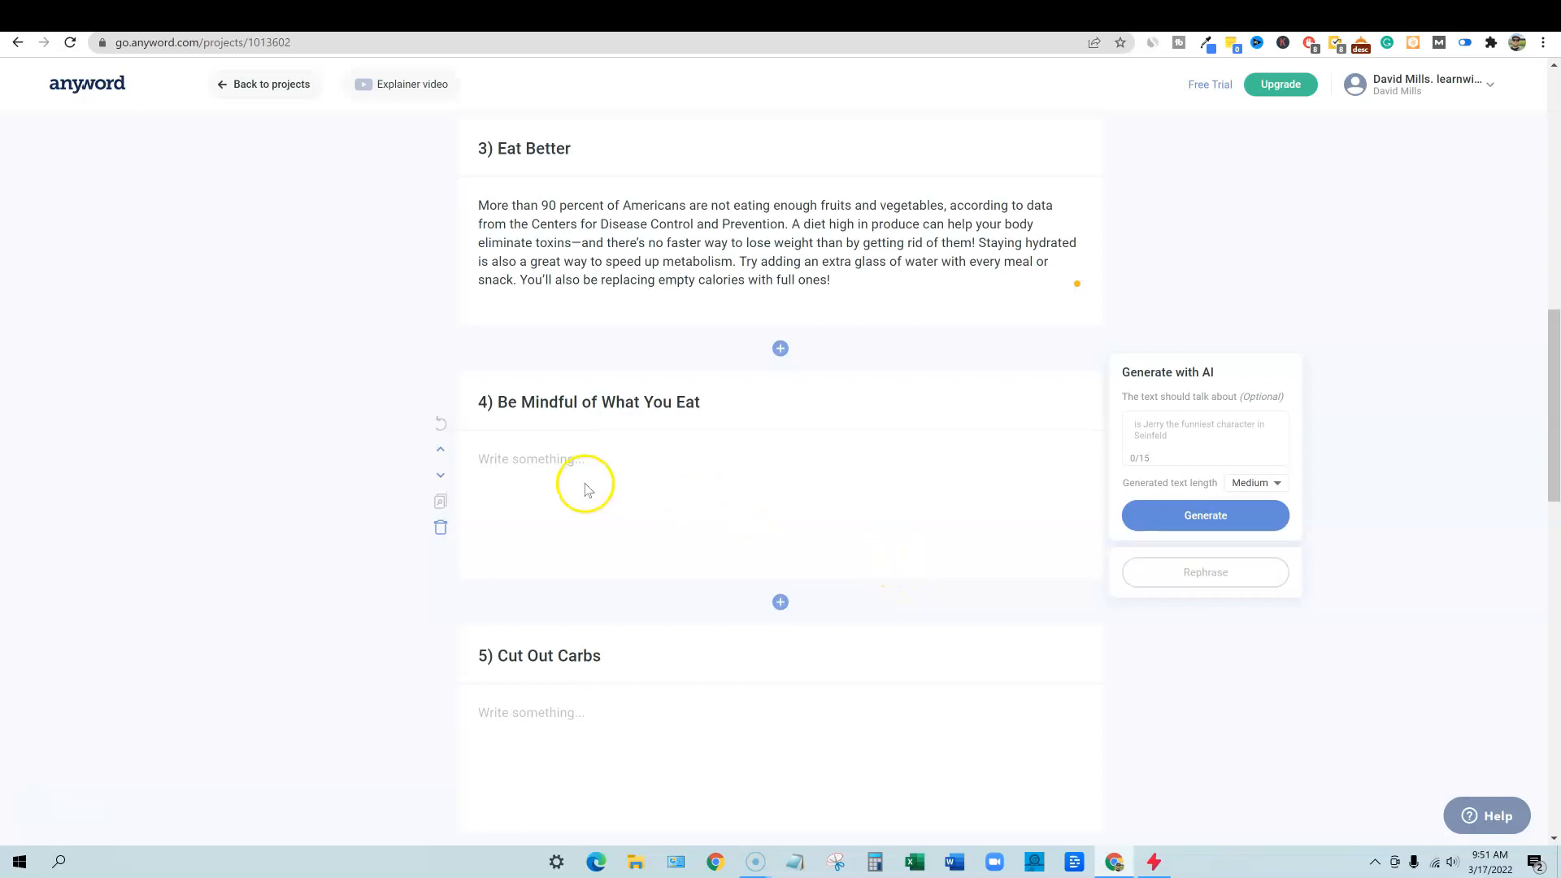
{"action": "scroll", "coordinate": [479, 477], "scroll_direction": "up", "scroll_amount": 3}
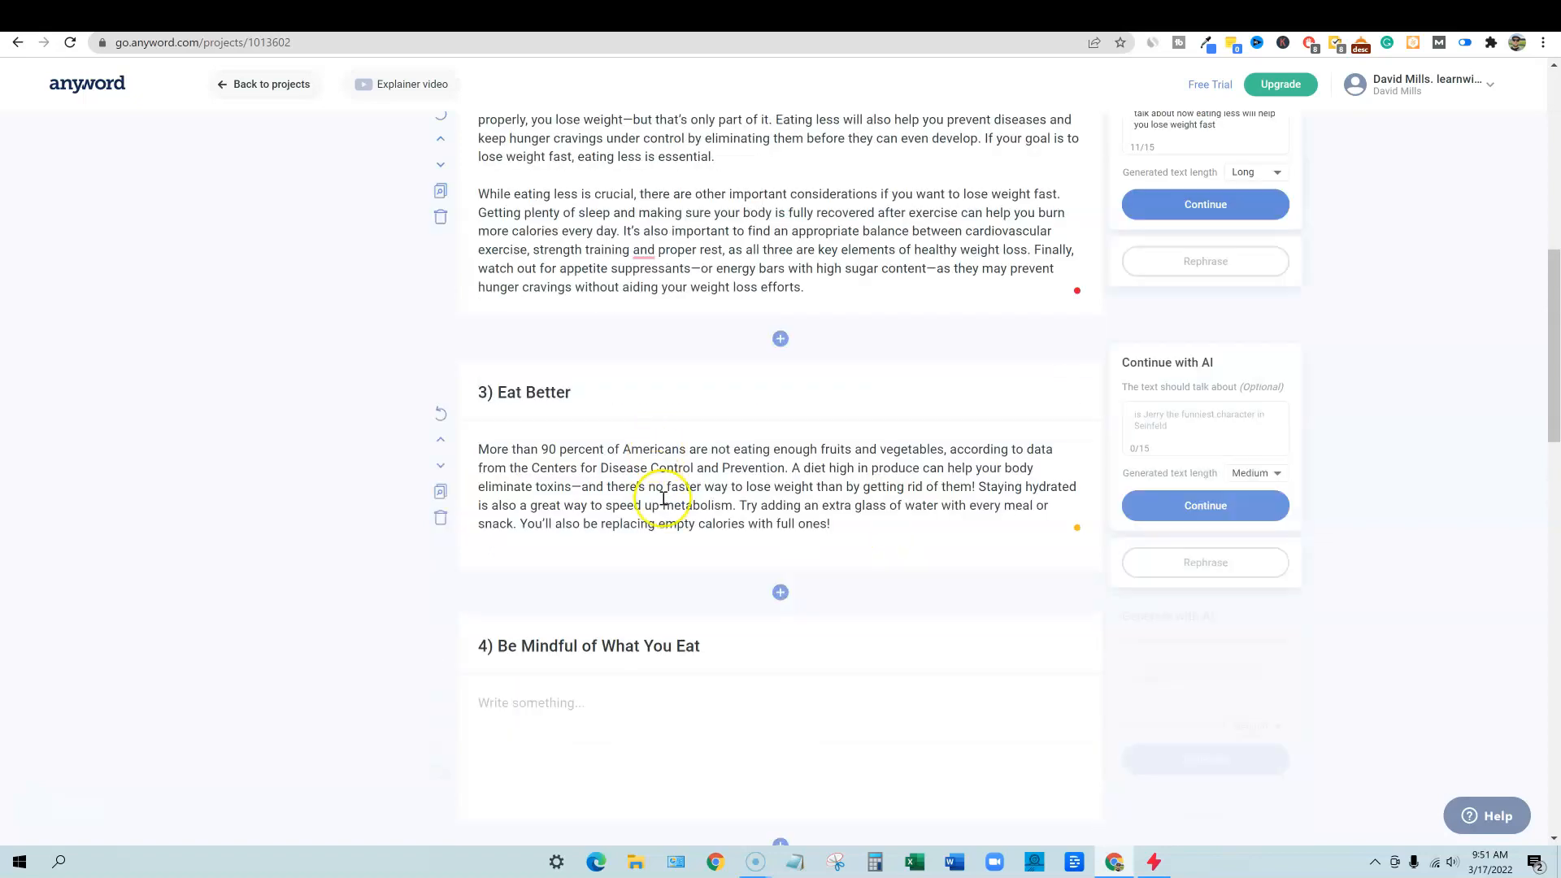
{"action": "left_click", "coordinate": [441, 493]}
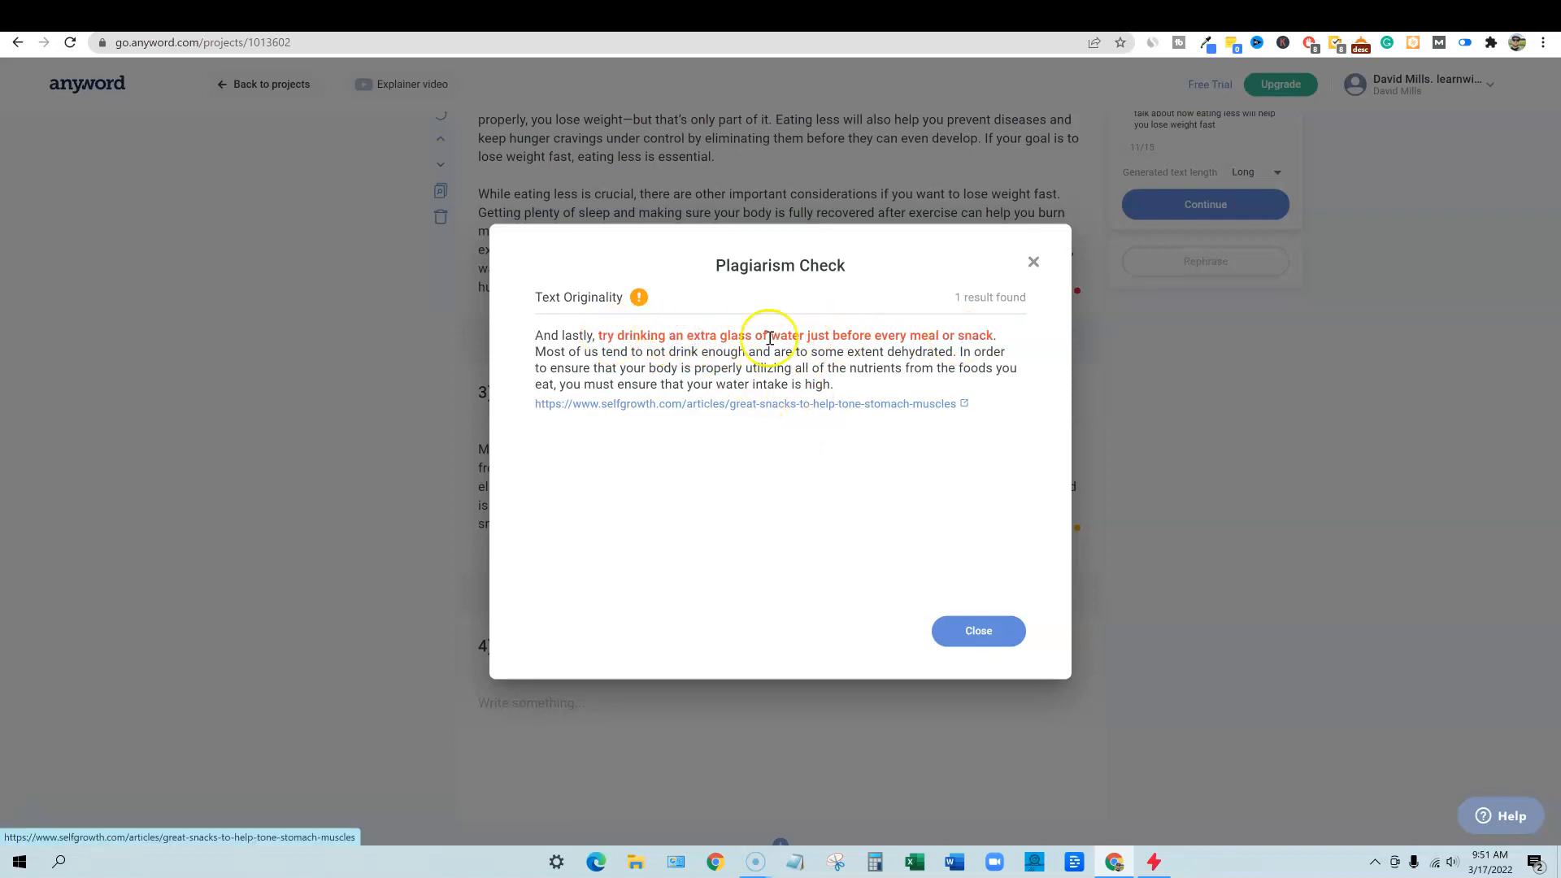
{"action": "left_click_drag", "start_coordinate": [631, 337], "coordinate": [1021, 338]}
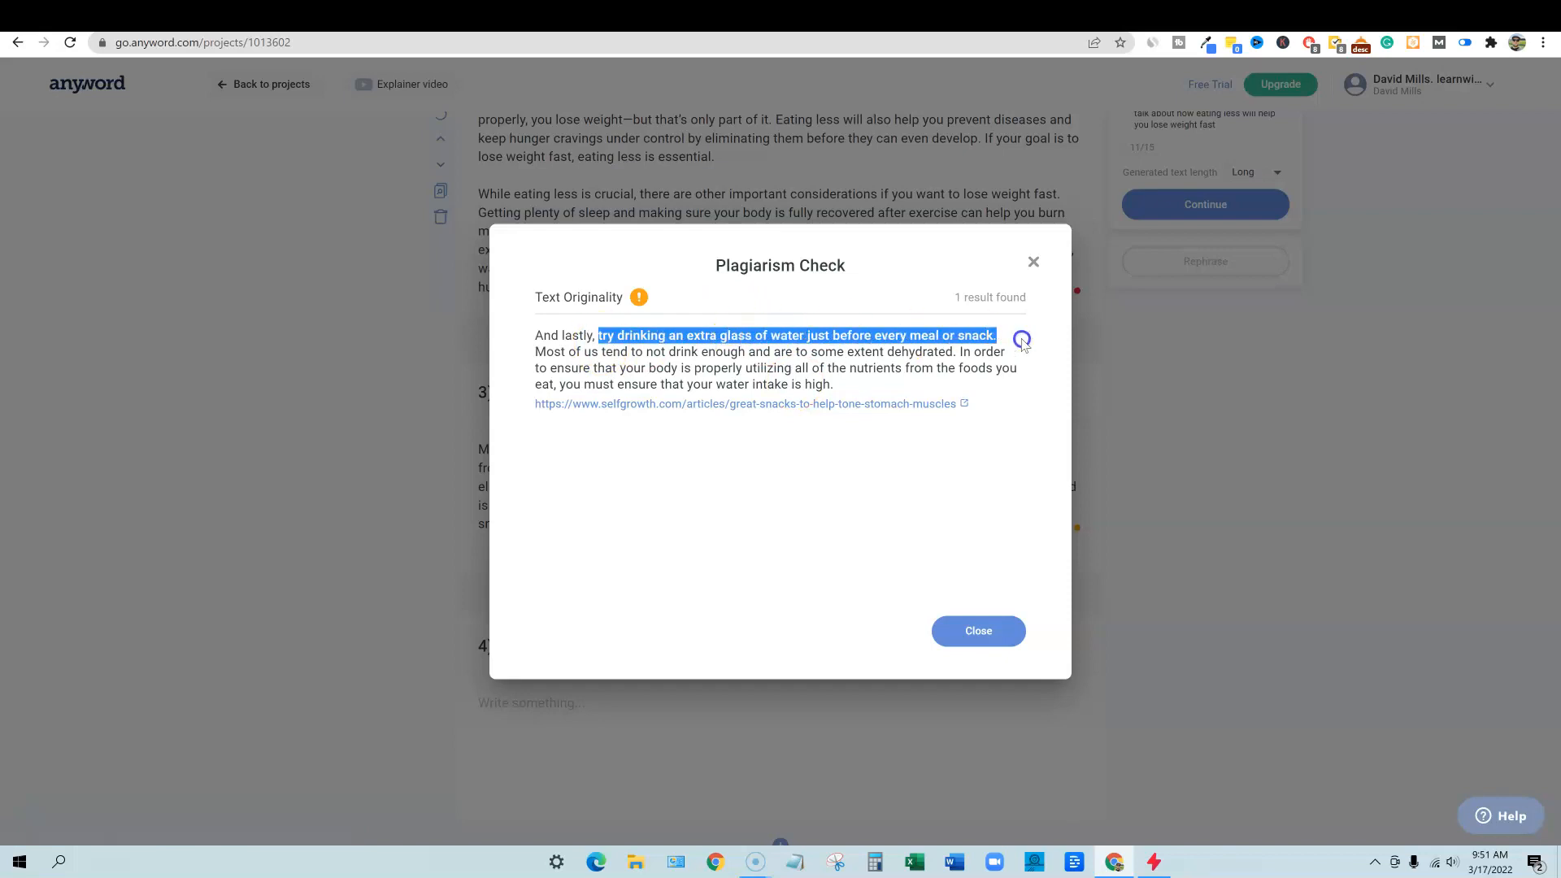
{"action": "left_click", "coordinate": [1034, 262]}
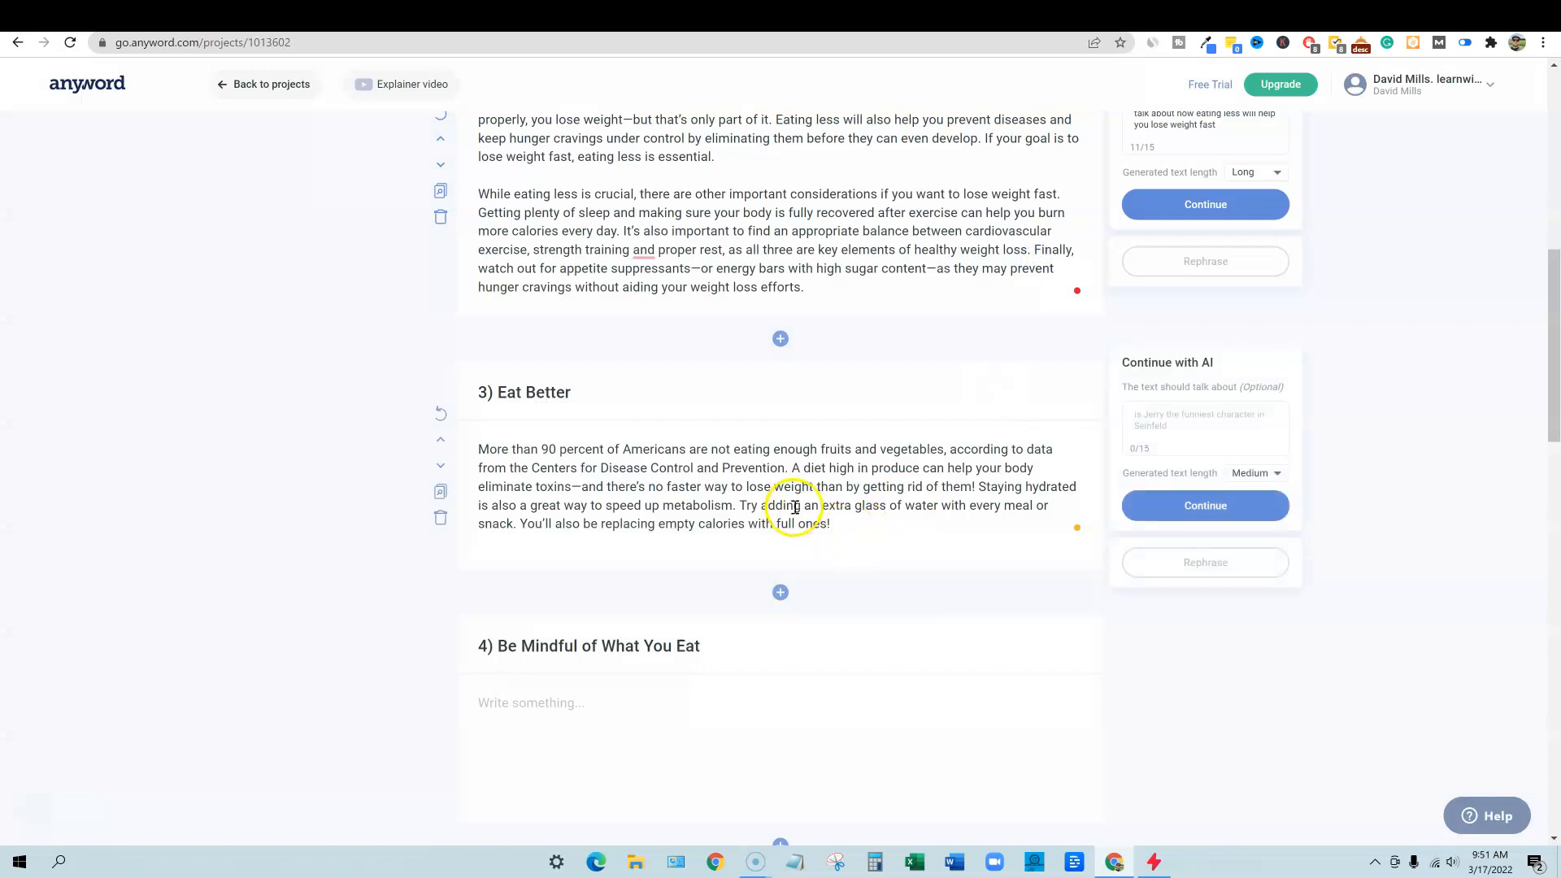
- Try to rephrase the whole "3) Eat Better" text with AI and review its plagiarism check again
{"action": "left_click_drag", "start_coordinate": [842, 524], "coordinate": [456, 450]}
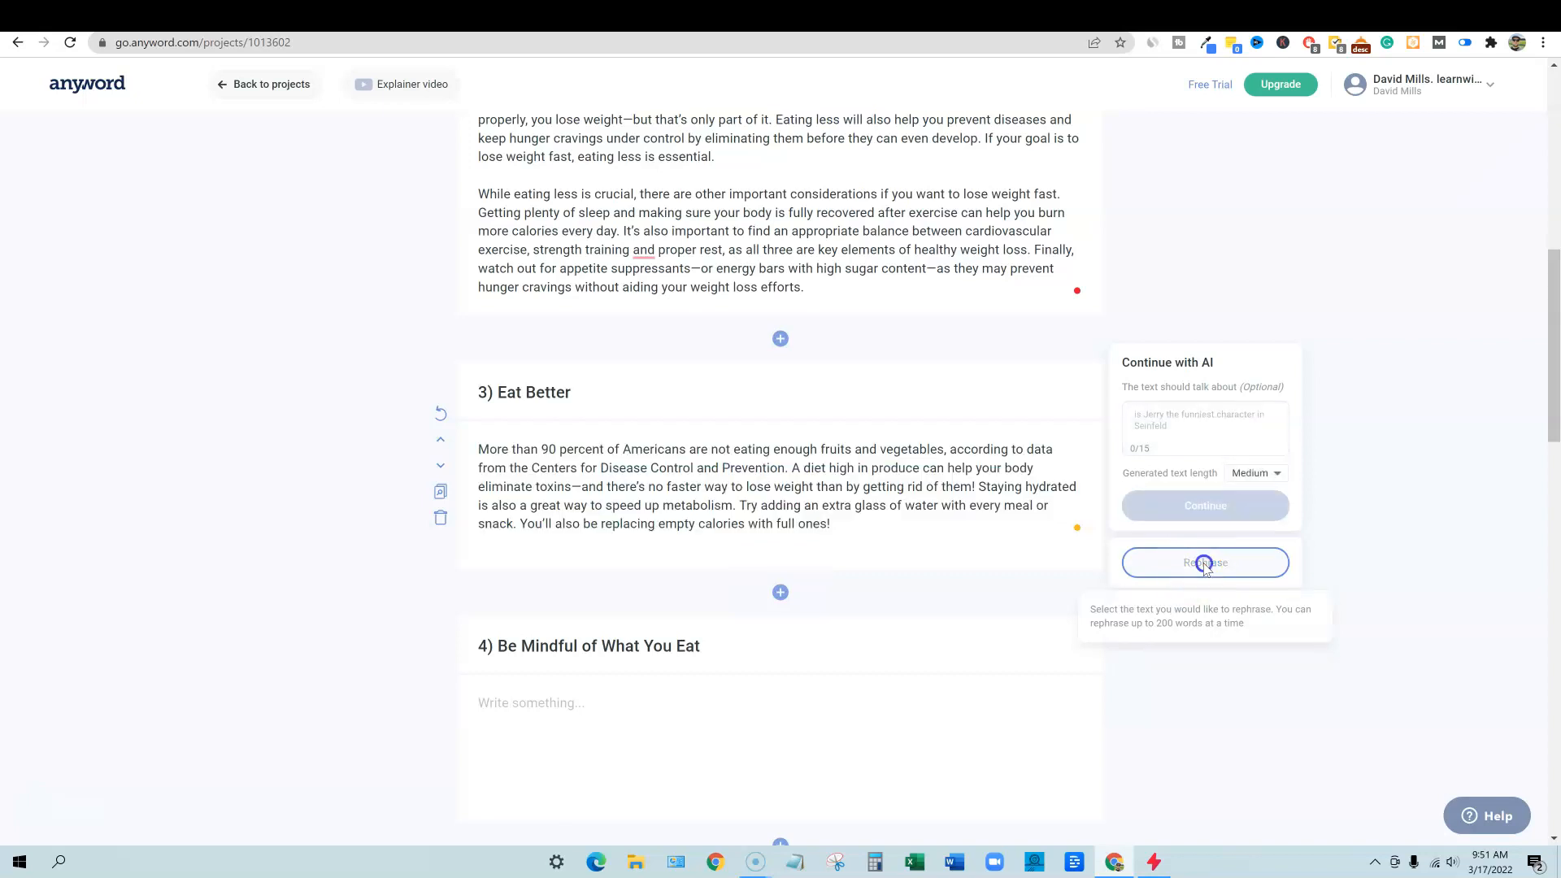
{"action": "left_click", "coordinate": [1202, 562]}
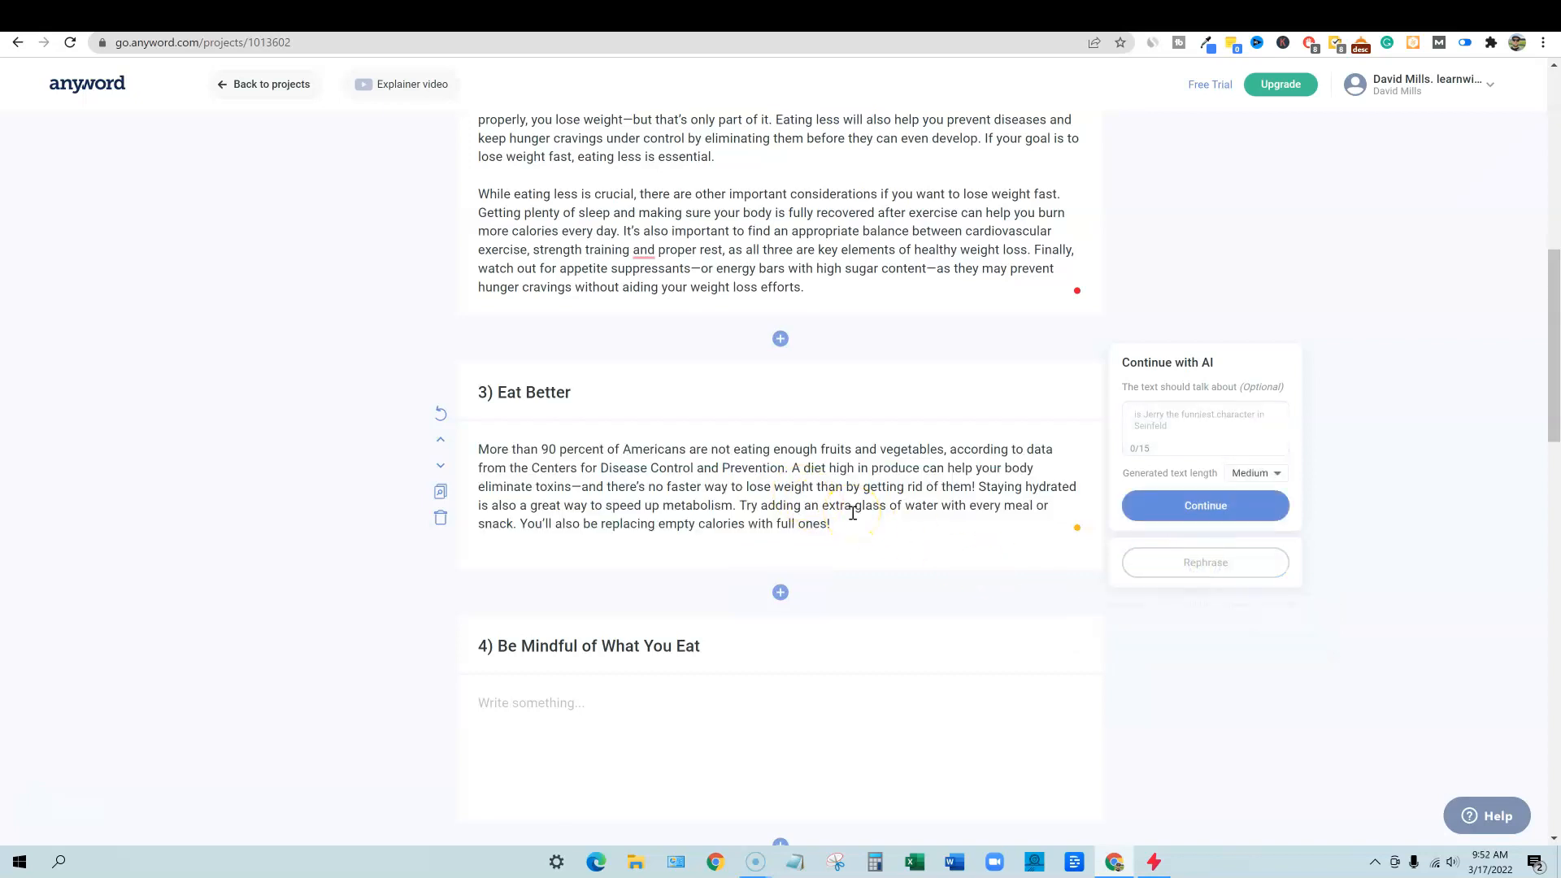
{"action": "left_click_drag", "start_coordinate": [842, 526], "coordinate": [478, 449]}
{"action": "left_click", "coordinate": [779, 565]}
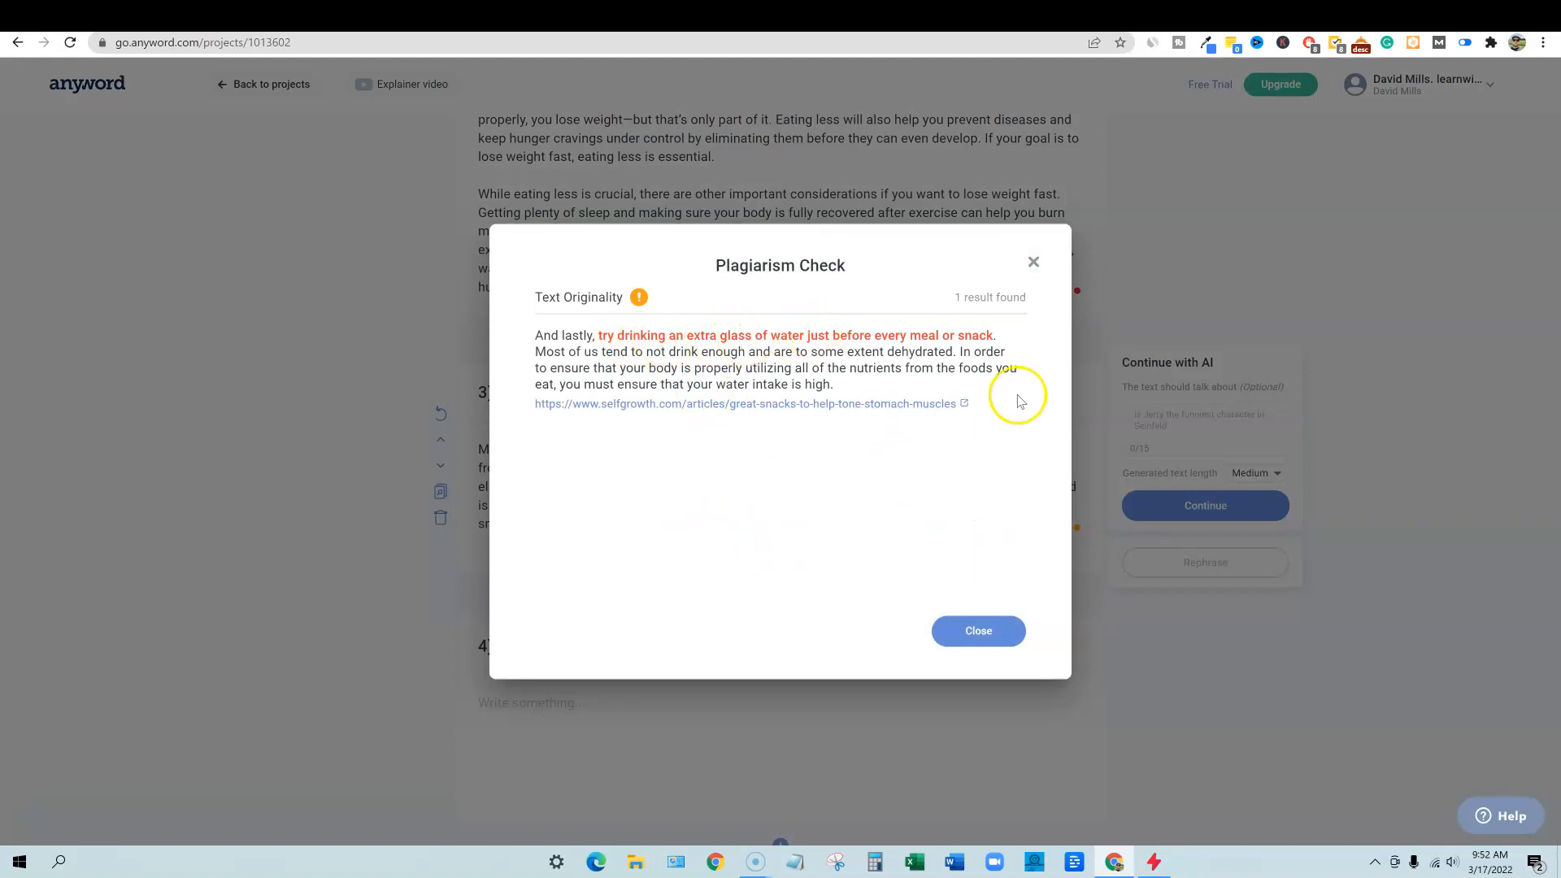
{"action": "left_click", "coordinate": [1034, 262]}
- Try to rephrase only the sentence "Try adding an extra glass of water with every meal or snack." in "3) Eat Better"
{"action": "left_click_drag", "start_coordinate": [739, 505], "coordinate": [538, 525]}
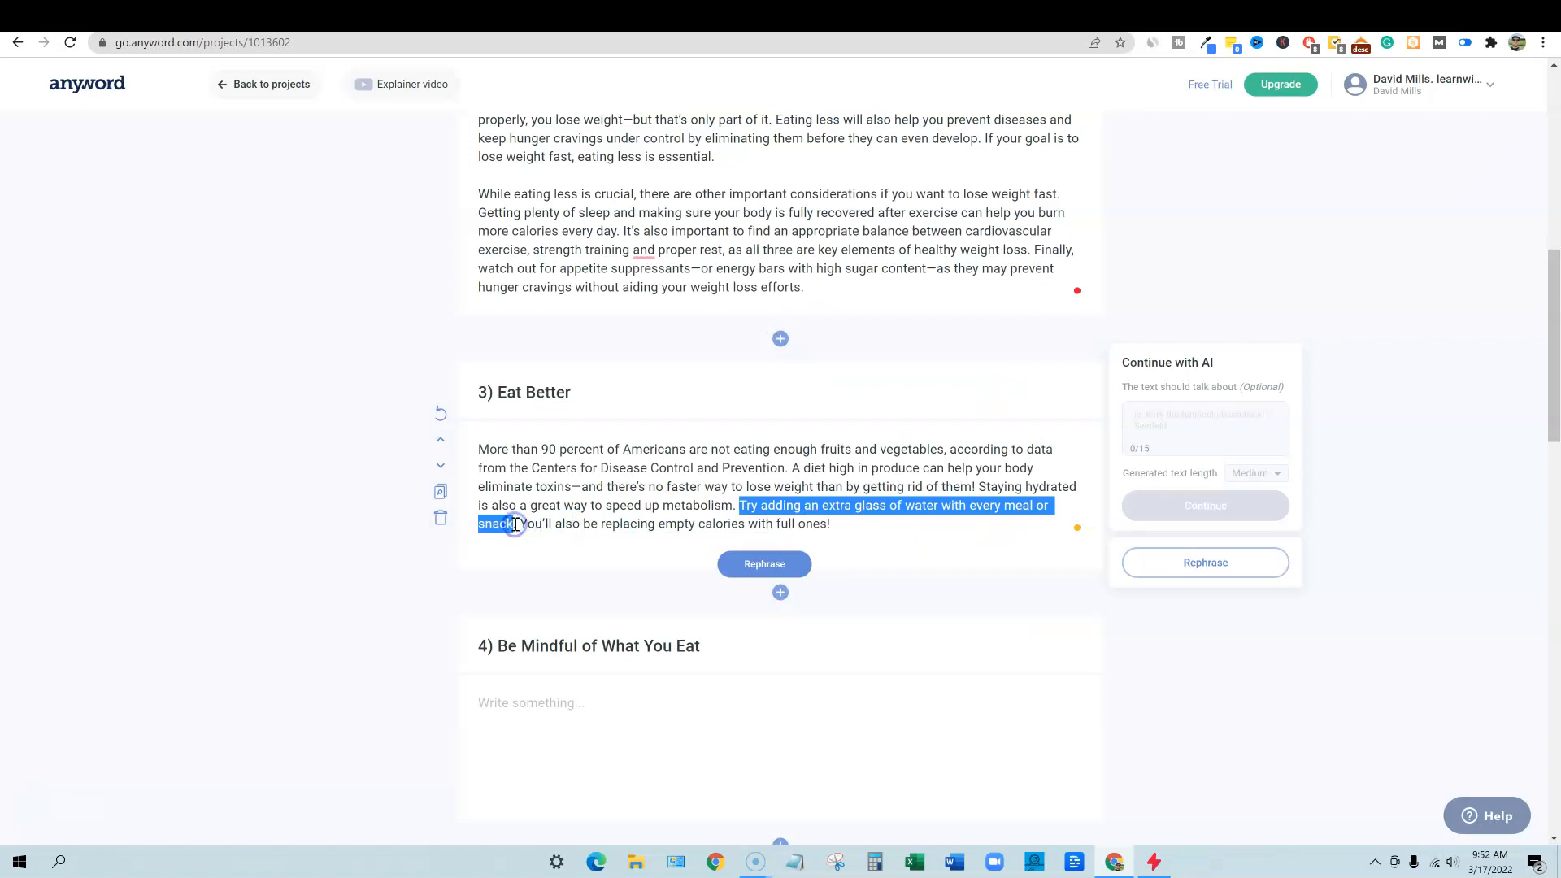
{"action": "left_click", "coordinate": [743, 557]}
{"action": "left_click_drag", "start_coordinate": [739, 505], "coordinate": [524, 515]}
{"action": "left_click", "coordinate": [1217, 561]}
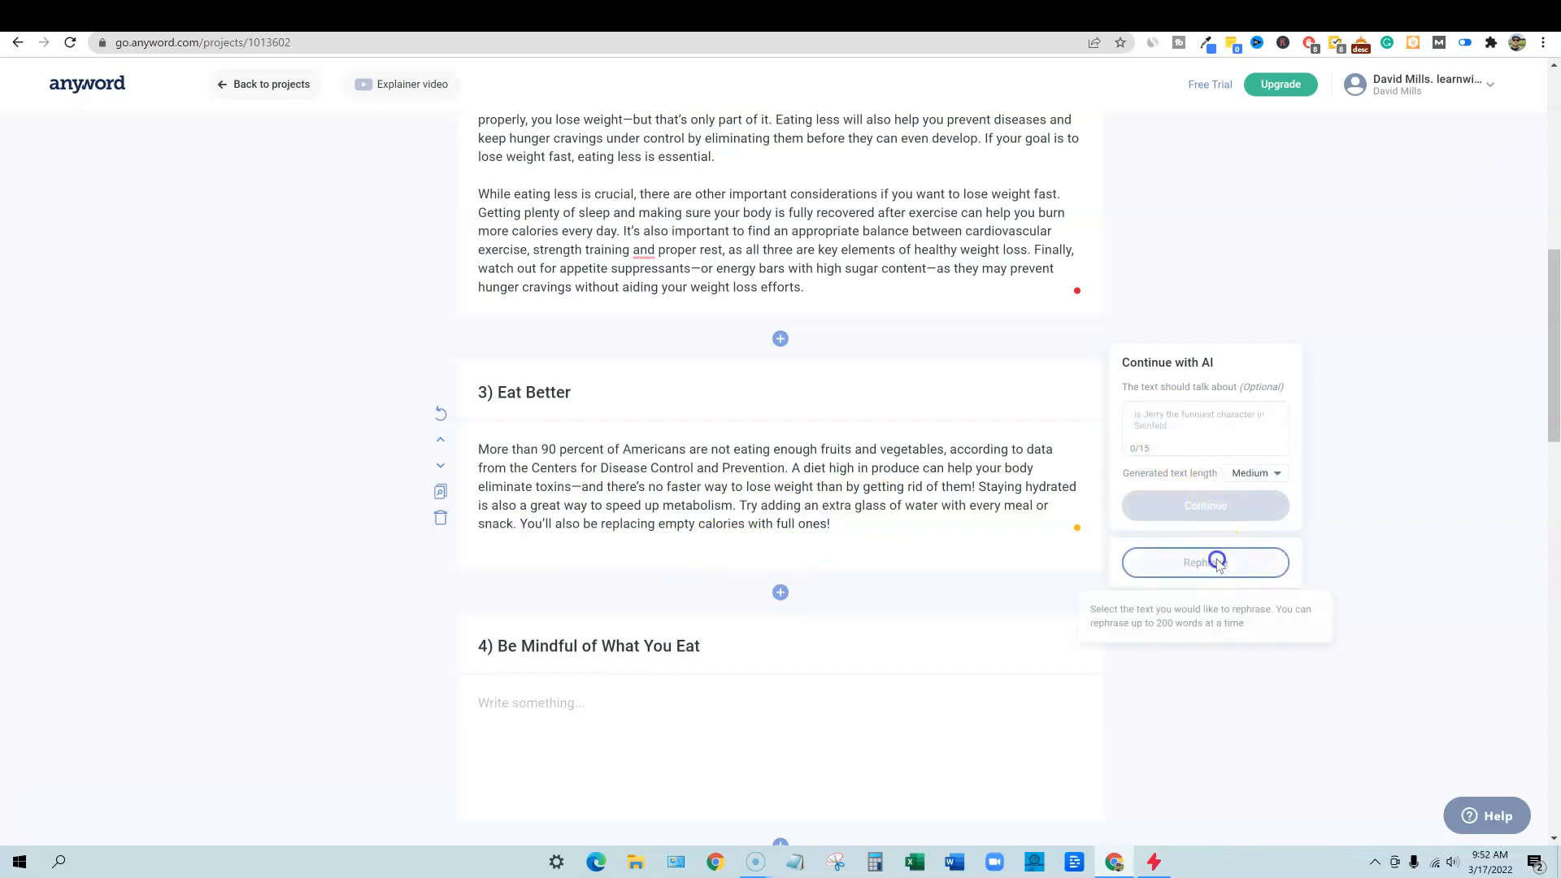
{"action": "left_click_drag", "start_coordinate": [743, 505], "coordinate": [498, 524]}
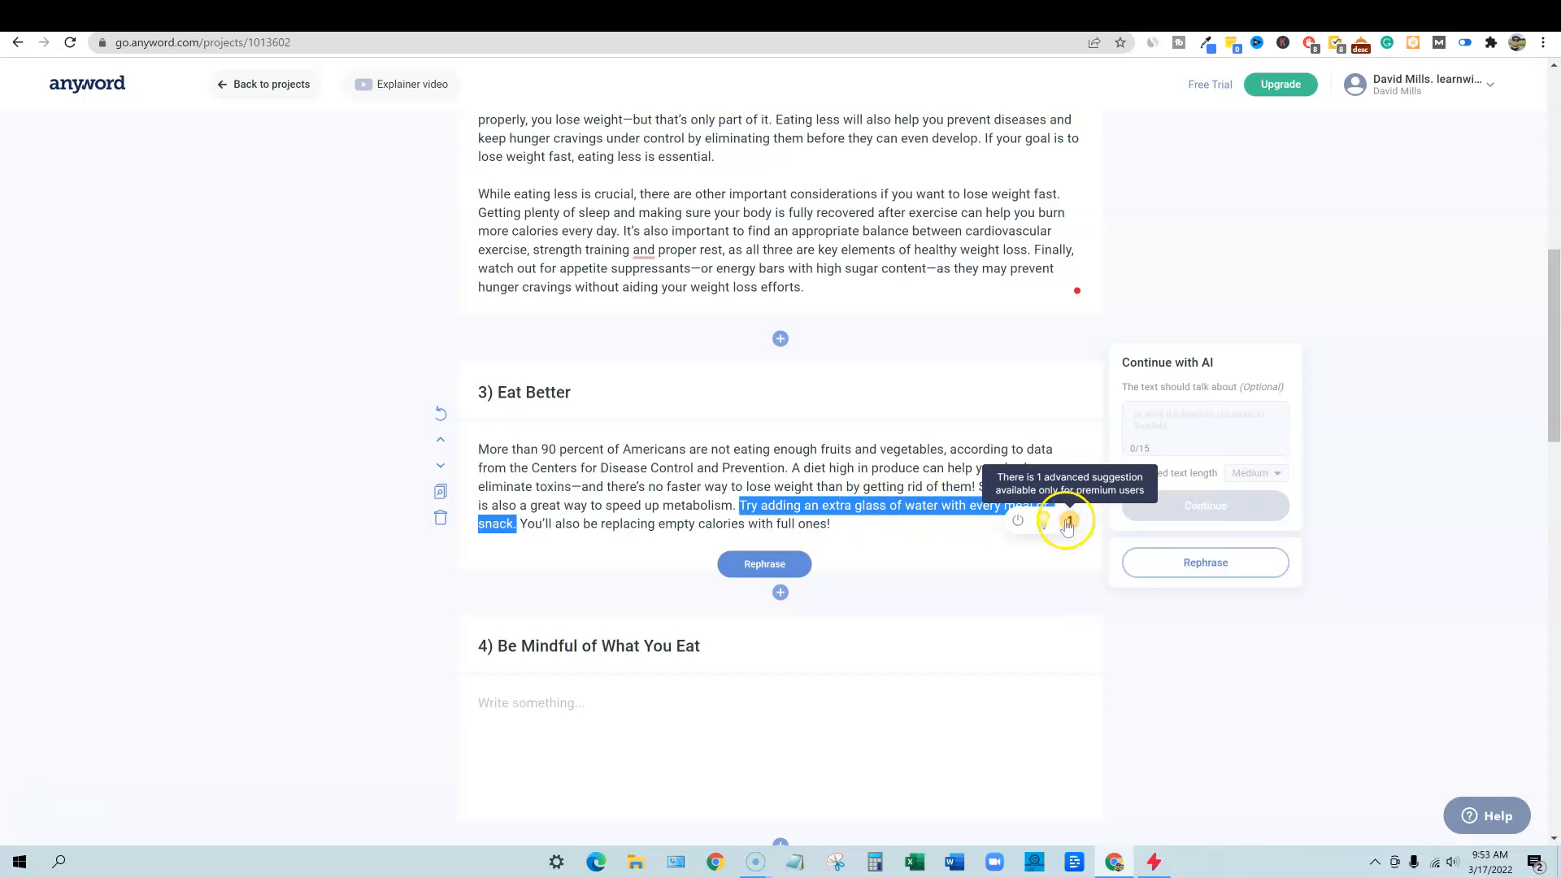
{"action": "left_click", "coordinate": [745, 512]}
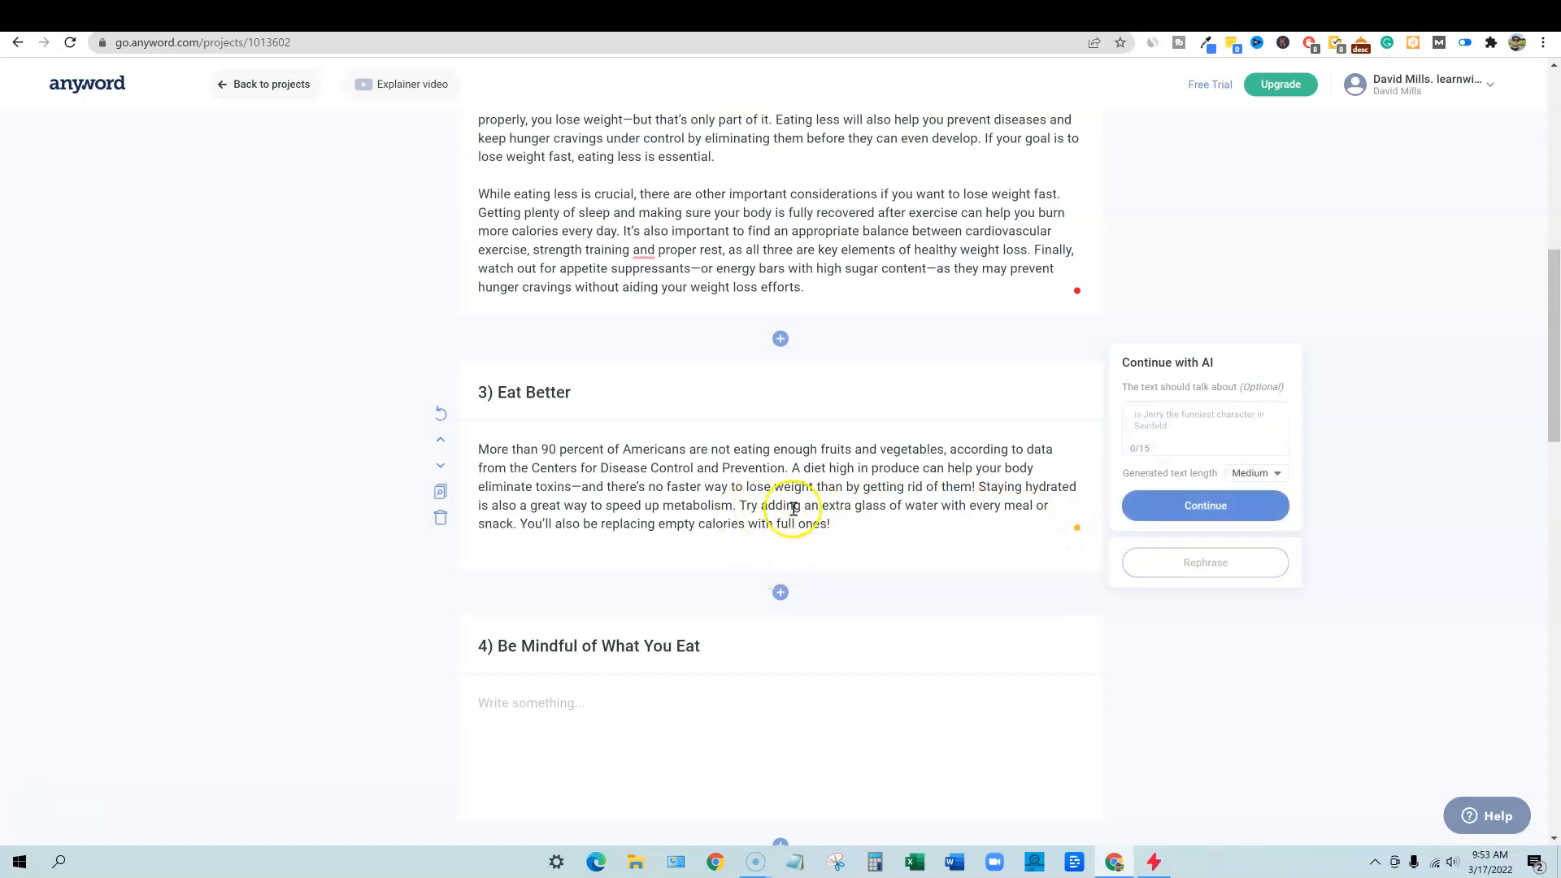
{"action": "left_click", "coordinate": [745, 488]}
{"action": "left_click_drag", "start_coordinate": [742, 506], "coordinate": [538, 523]}
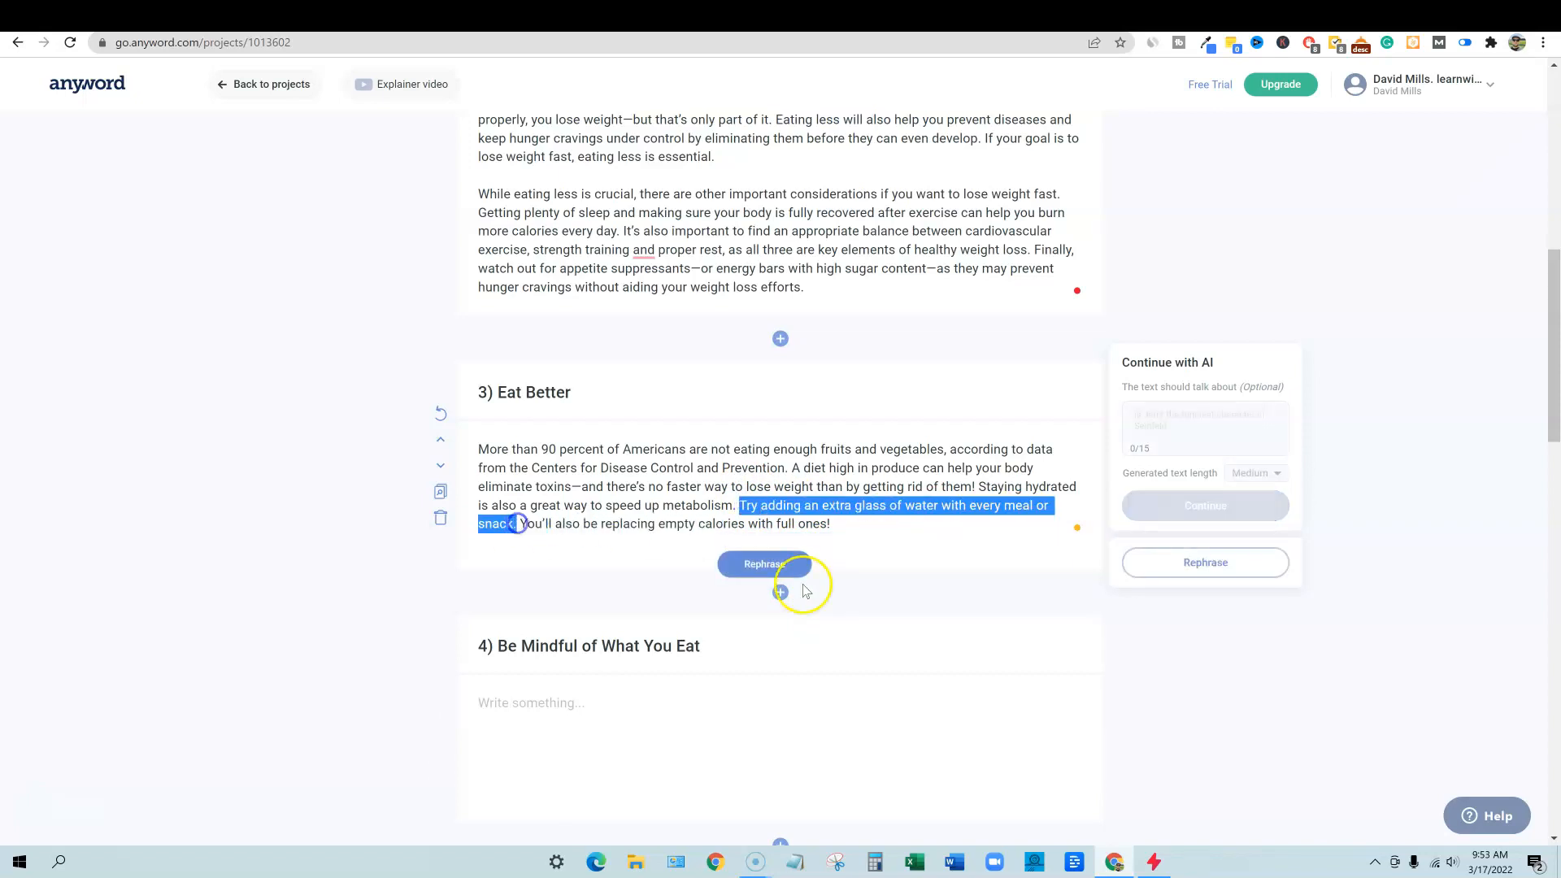
{"action": "left_click", "coordinate": [851, 530]}
- Look through the blog post's generated sections, their AI instructions and the sections that are still empty
{"action": "scroll", "coordinate": [765, 520], "scroll_direction": "down", "scroll_amount": 2}
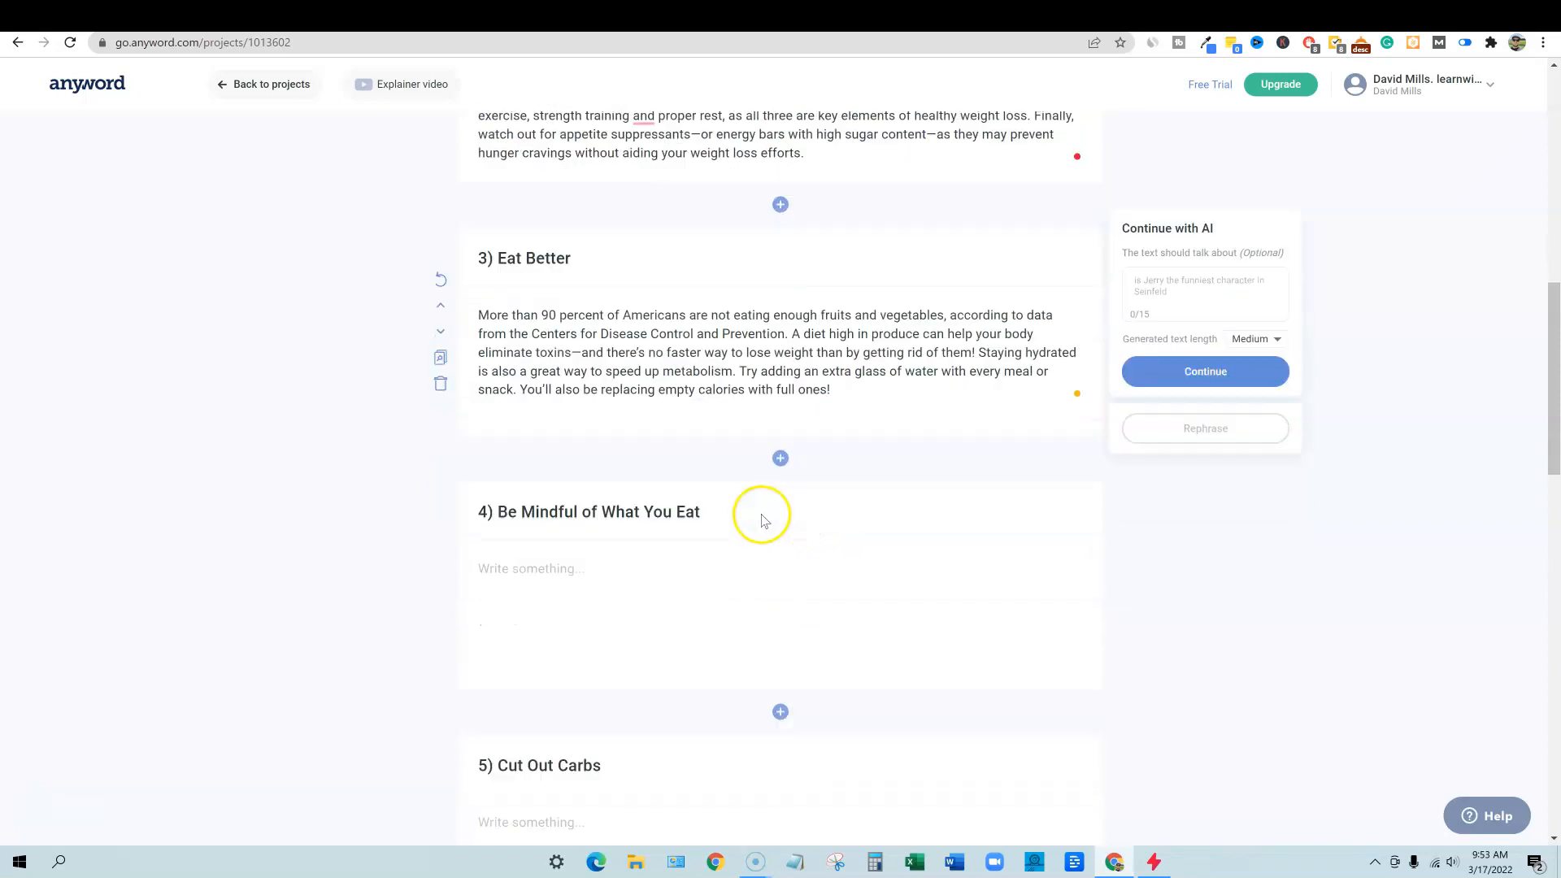
{"action": "scroll", "coordinate": [764, 520], "scroll_direction": "down", "scroll_amount": 2}
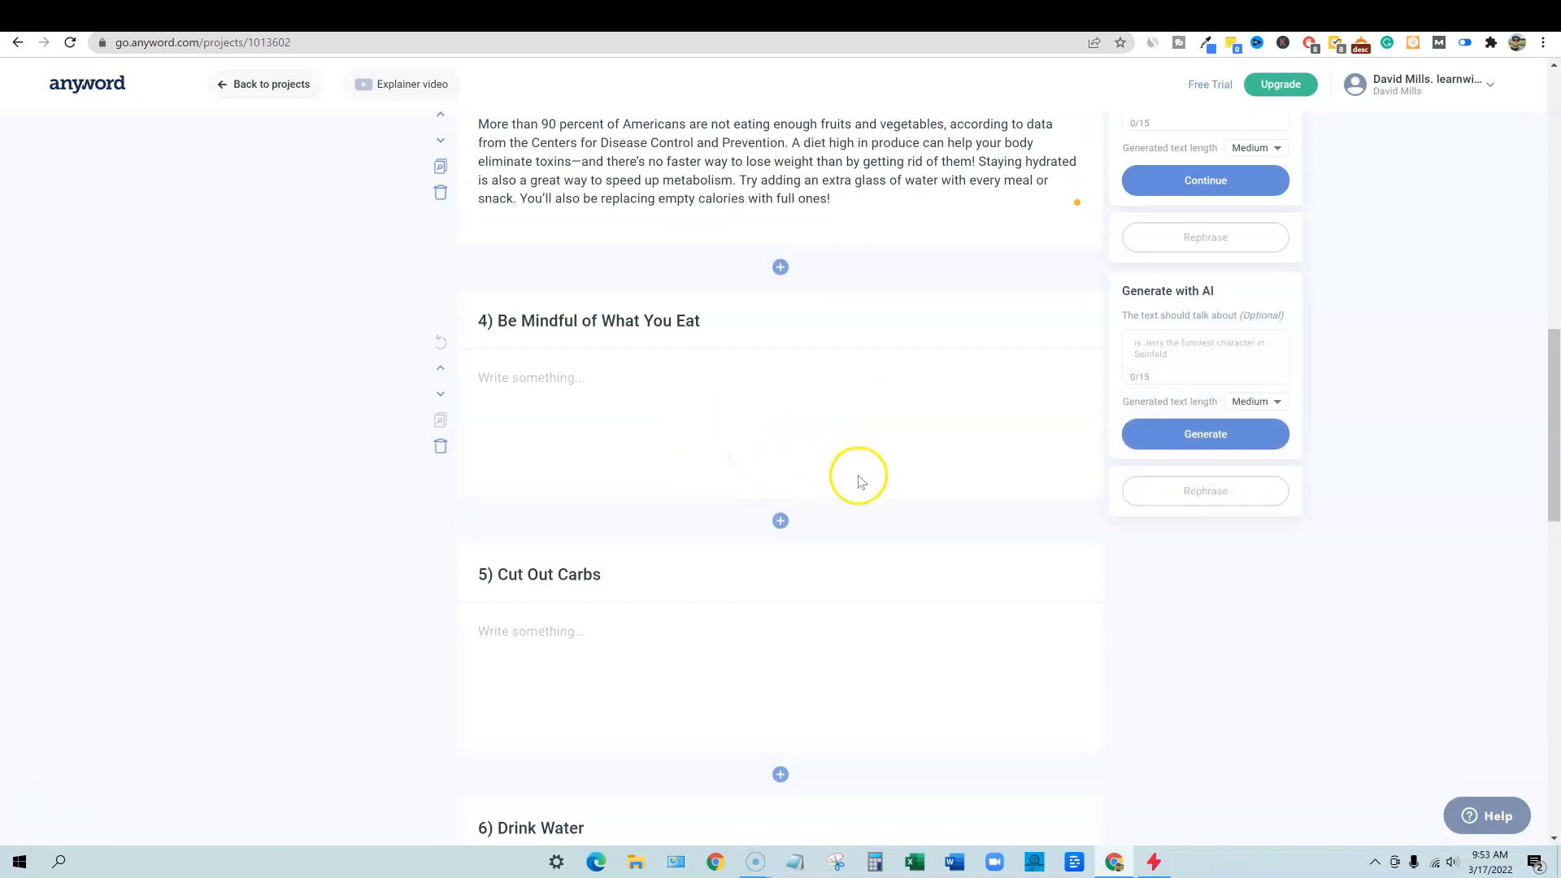
{"action": "scroll", "coordinate": [861, 482], "scroll_direction": "up", "scroll_amount": 11}
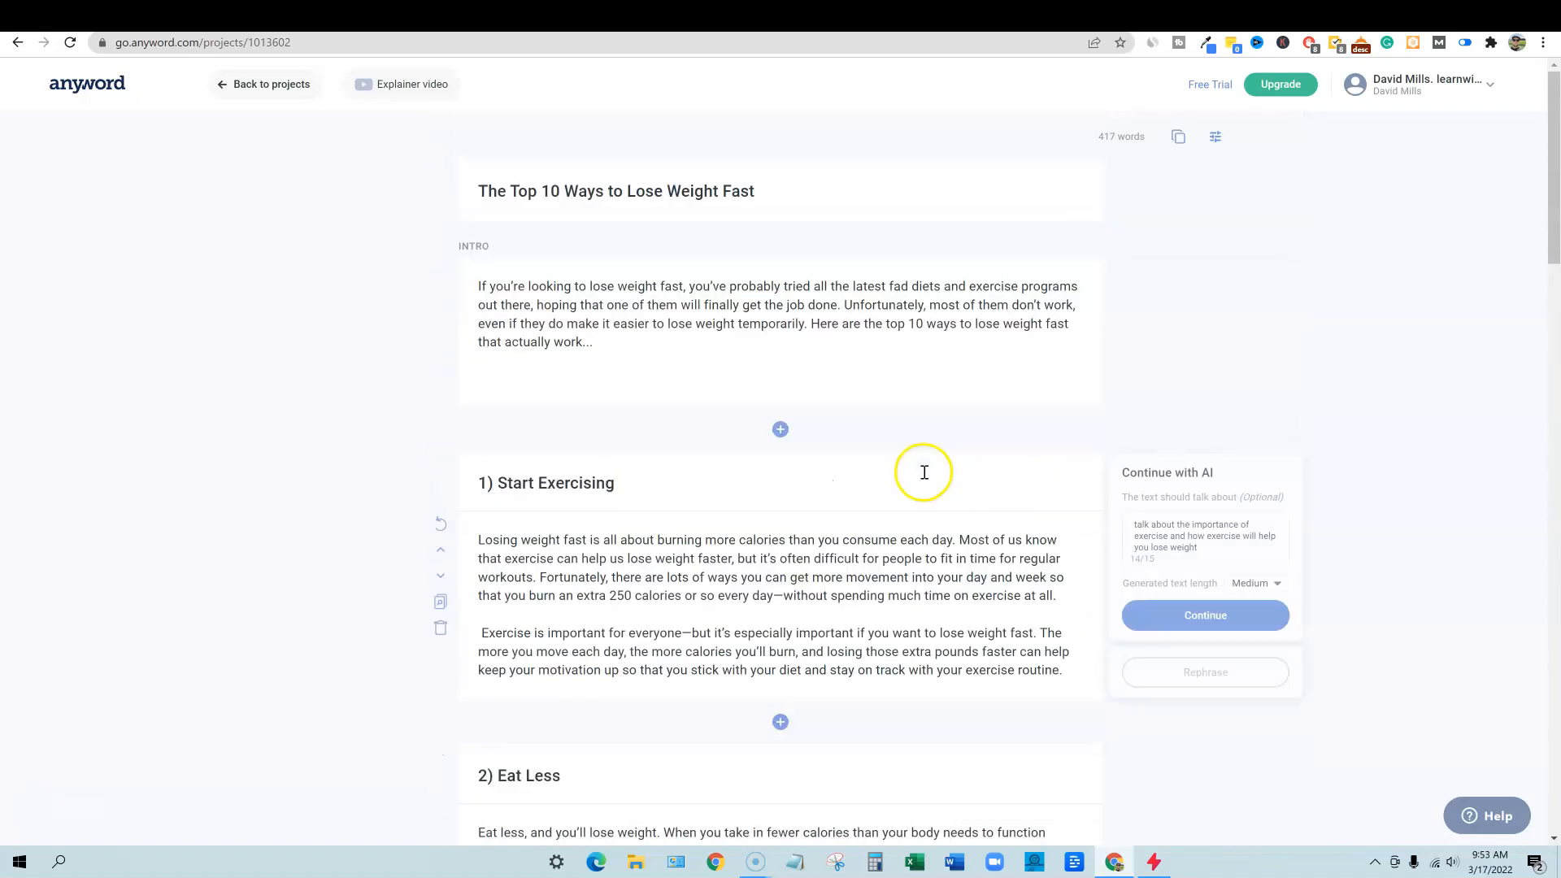
{"action": "scroll", "coordinate": [1045, 437], "scroll_direction": "down", "scroll_amount": 5}
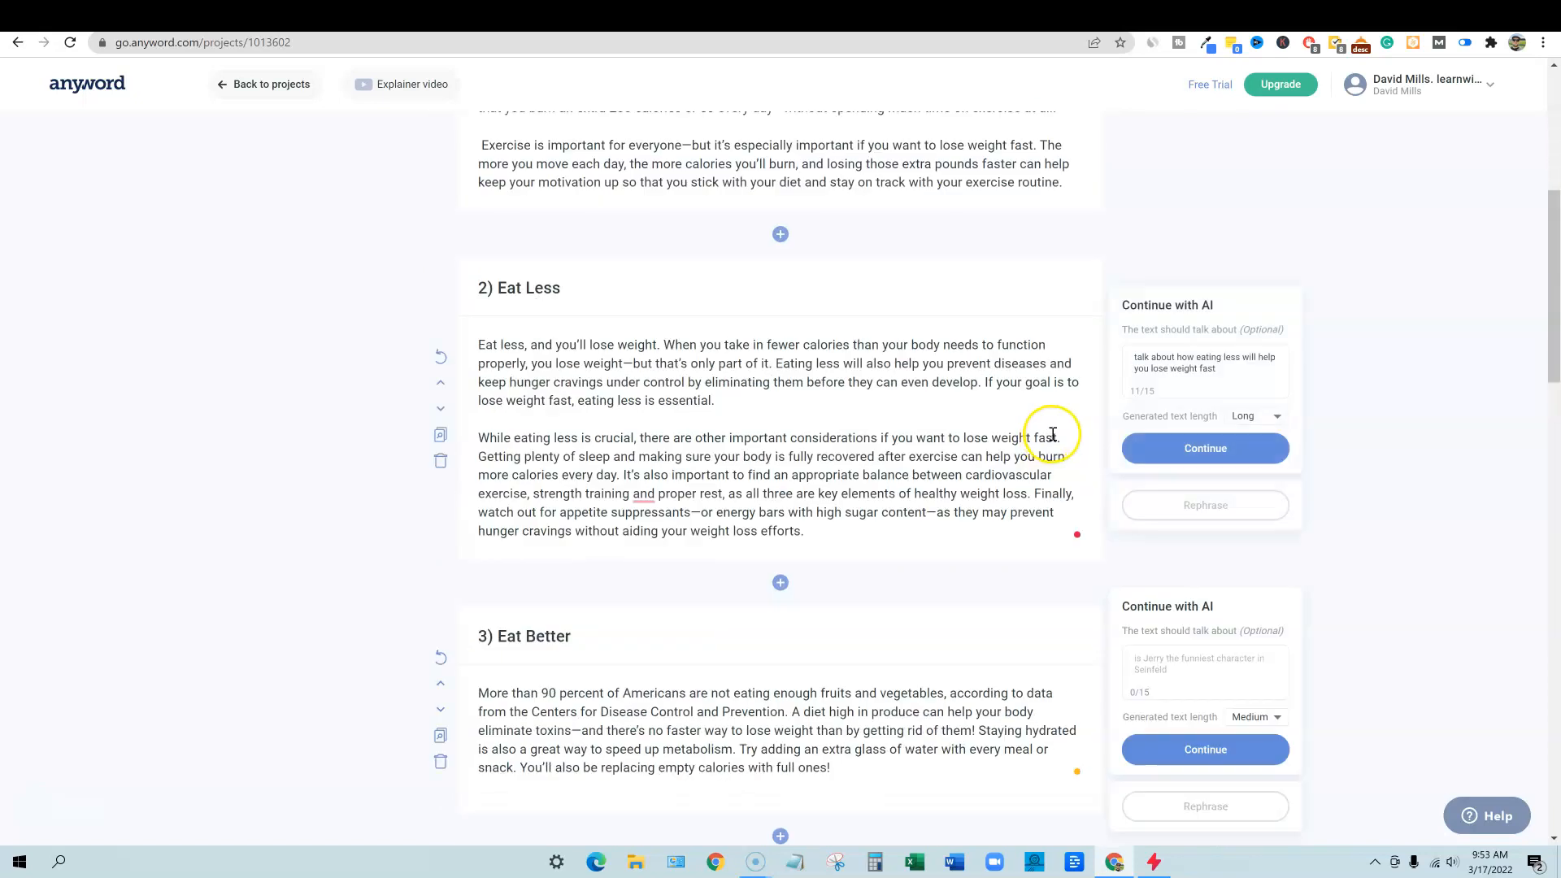
{"action": "scroll", "coordinate": [1112, 438], "scroll_direction": "up", "scroll_amount": 1}
{"action": "scroll", "coordinate": [1111, 443], "scroll_direction": "down", "scroll_amount": 4}
{"action": "scroll", "coordinate": [1115, 446], "scroll_direction": "up", "scroll_amount": 6}
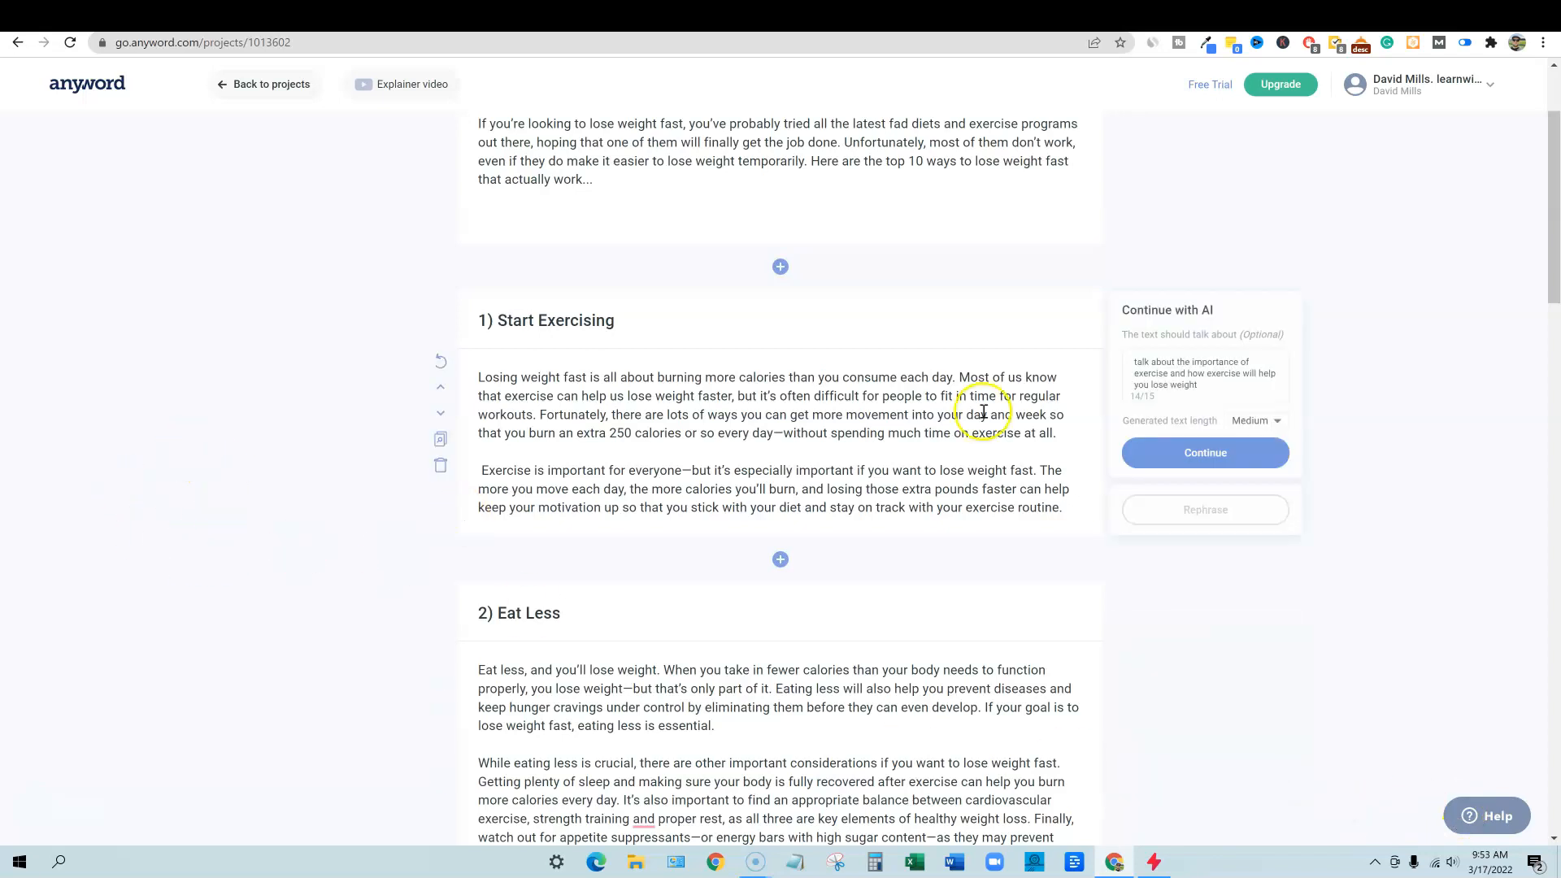
{"action": "scroll", "coordinate": [1104, 130], "scroll_direction": "up", "scroll_amount": 2}
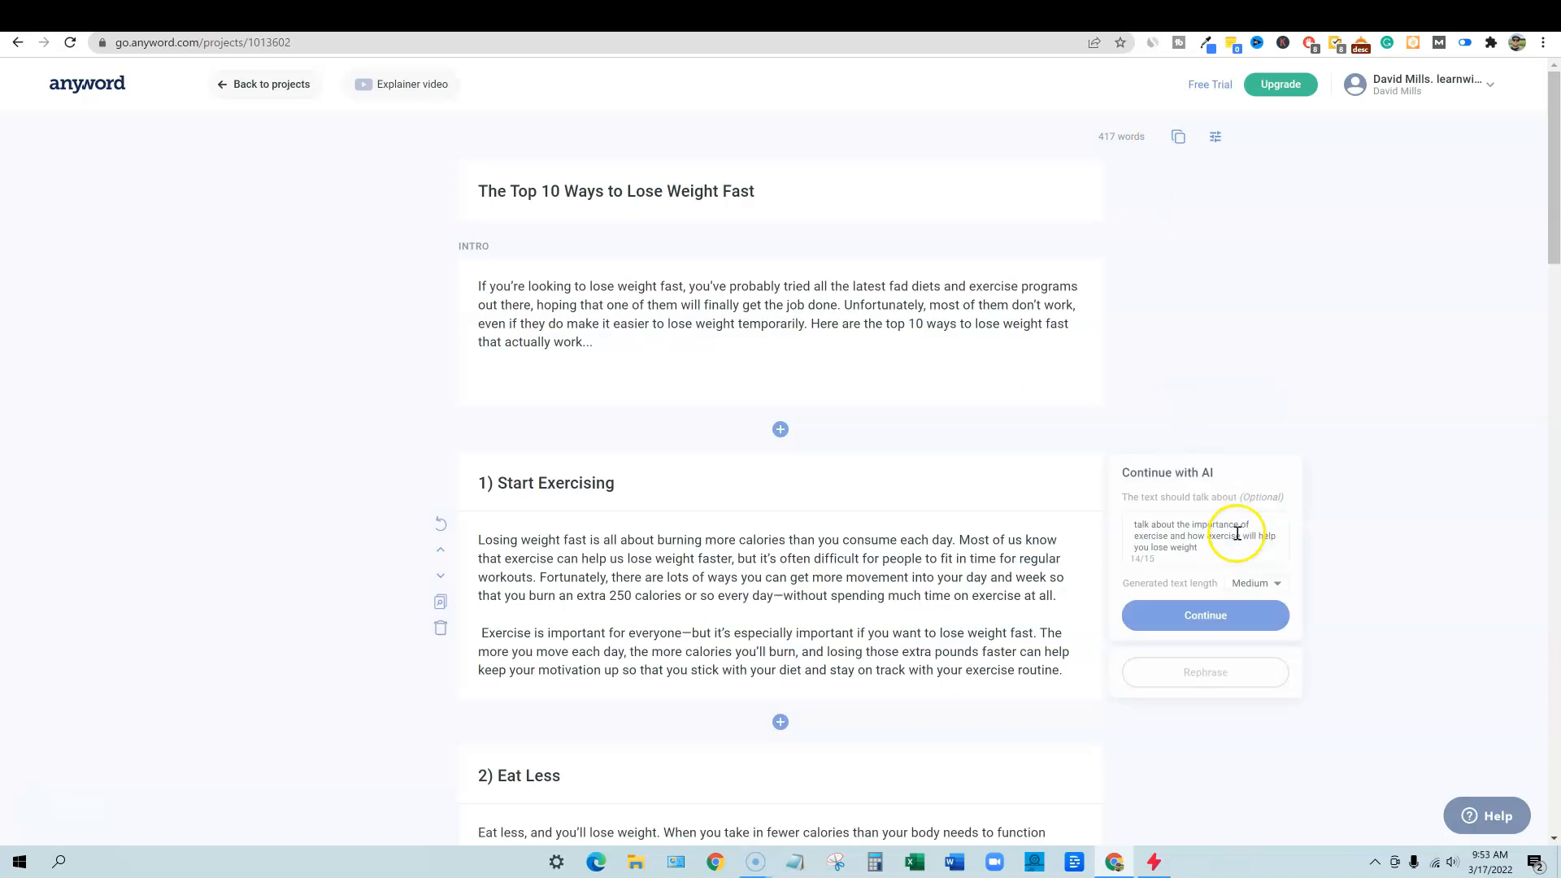
{"action": "scroll", "coordinate": [1219, 569], "scroll_direction": "down", "scroll_amount": 20}
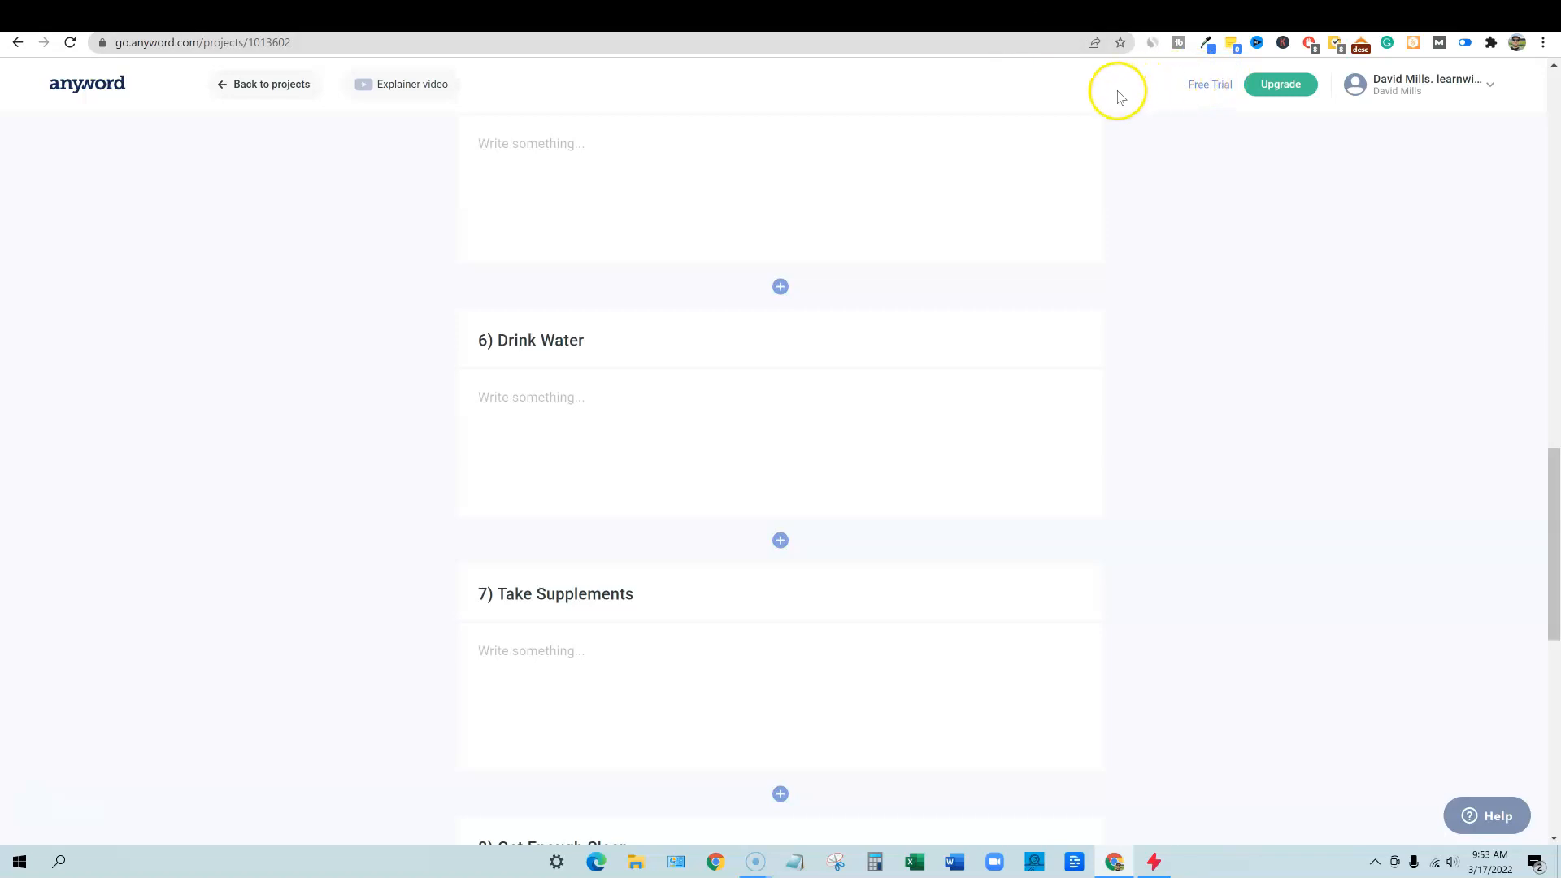
{"action": "mouse_move", "coordinate": [774, 662]}
{"action": "scroll", "coordinate": [1131, 614], "scroll_direction": "up", "scroll_amount": 10}
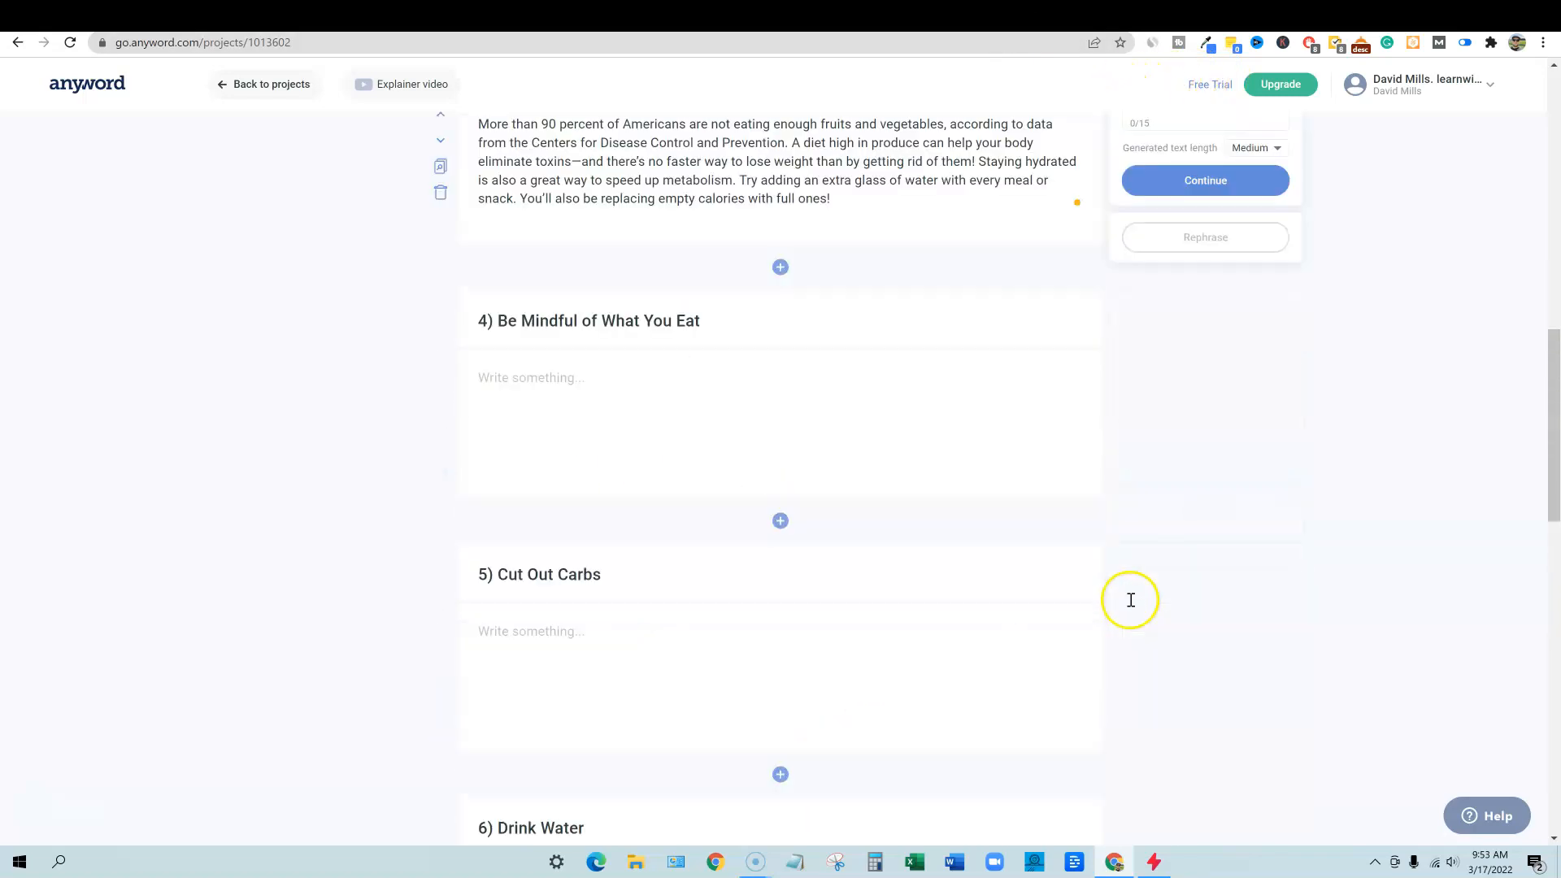
{"action": "scroll", "coordinate": [1147, 683], "scroll_direction": "down", "scroll_amount": 6}
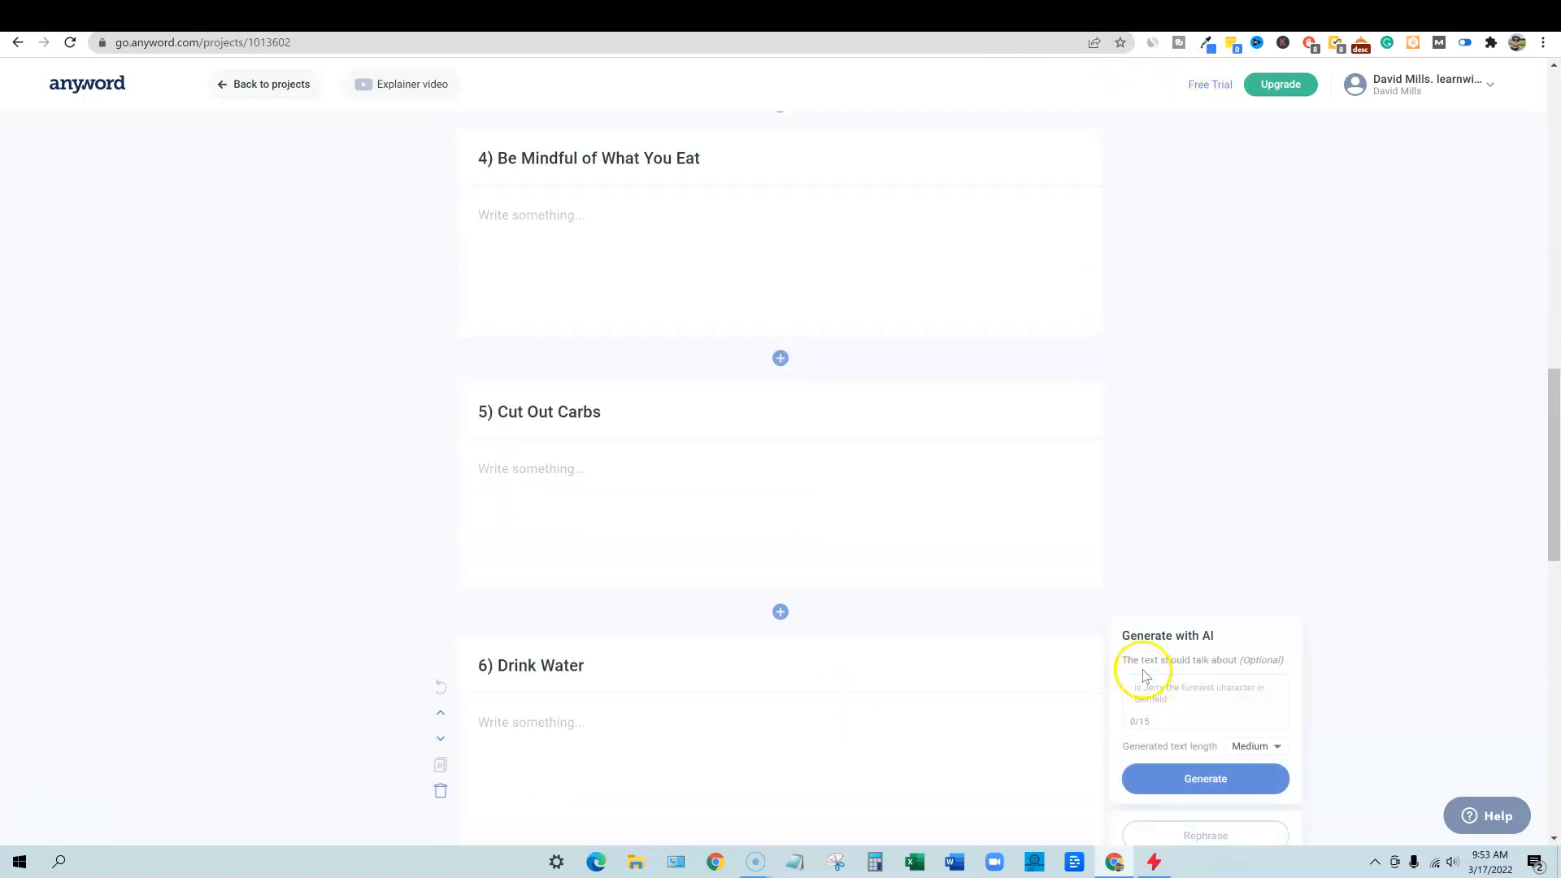
{"action": "scroll", "coordinate": [1010, 585], "scroll_direction": "up", "scroll_amount": 15}
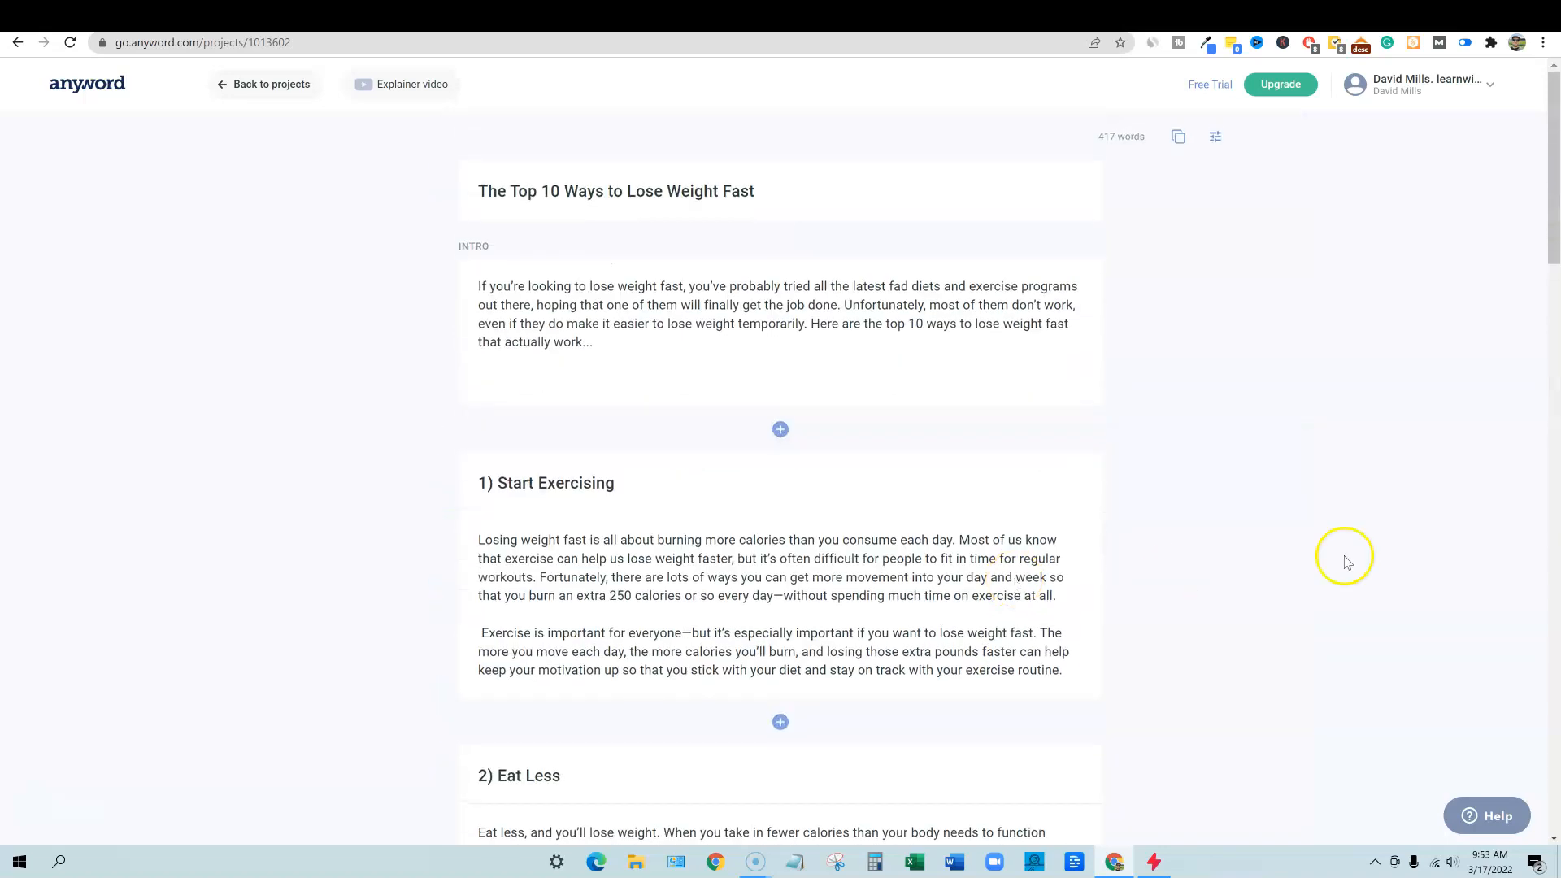
{"action": "scroll", "coordinate": [1080, 540], "scroll_direction": "down", "scroll_amount": 12}
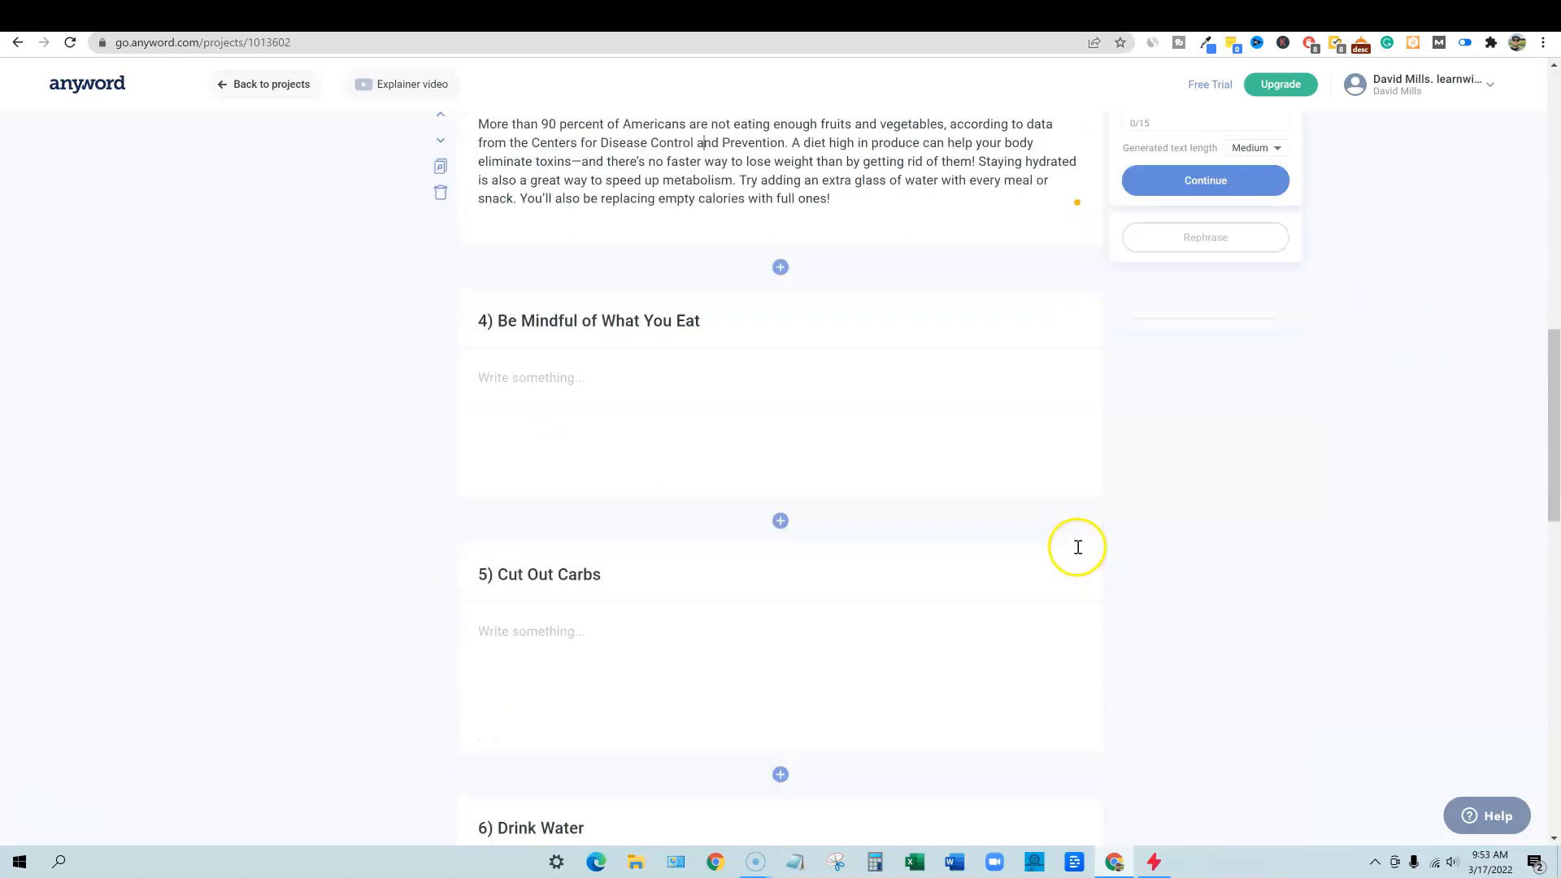
- Generate medium-length AI text for the "4) Be Mindful of What You Eat" and "5) Cut Out Carbs" sections without extra instructions
{"action": "left_click", "coordinate": [772, 427]}
{"action": "mouse_move", "coordinate": [547, 517]}
{"action": "scroll", "coordinate": [546, 639], "scroll_direction": "down", "scroll_amount": 1}
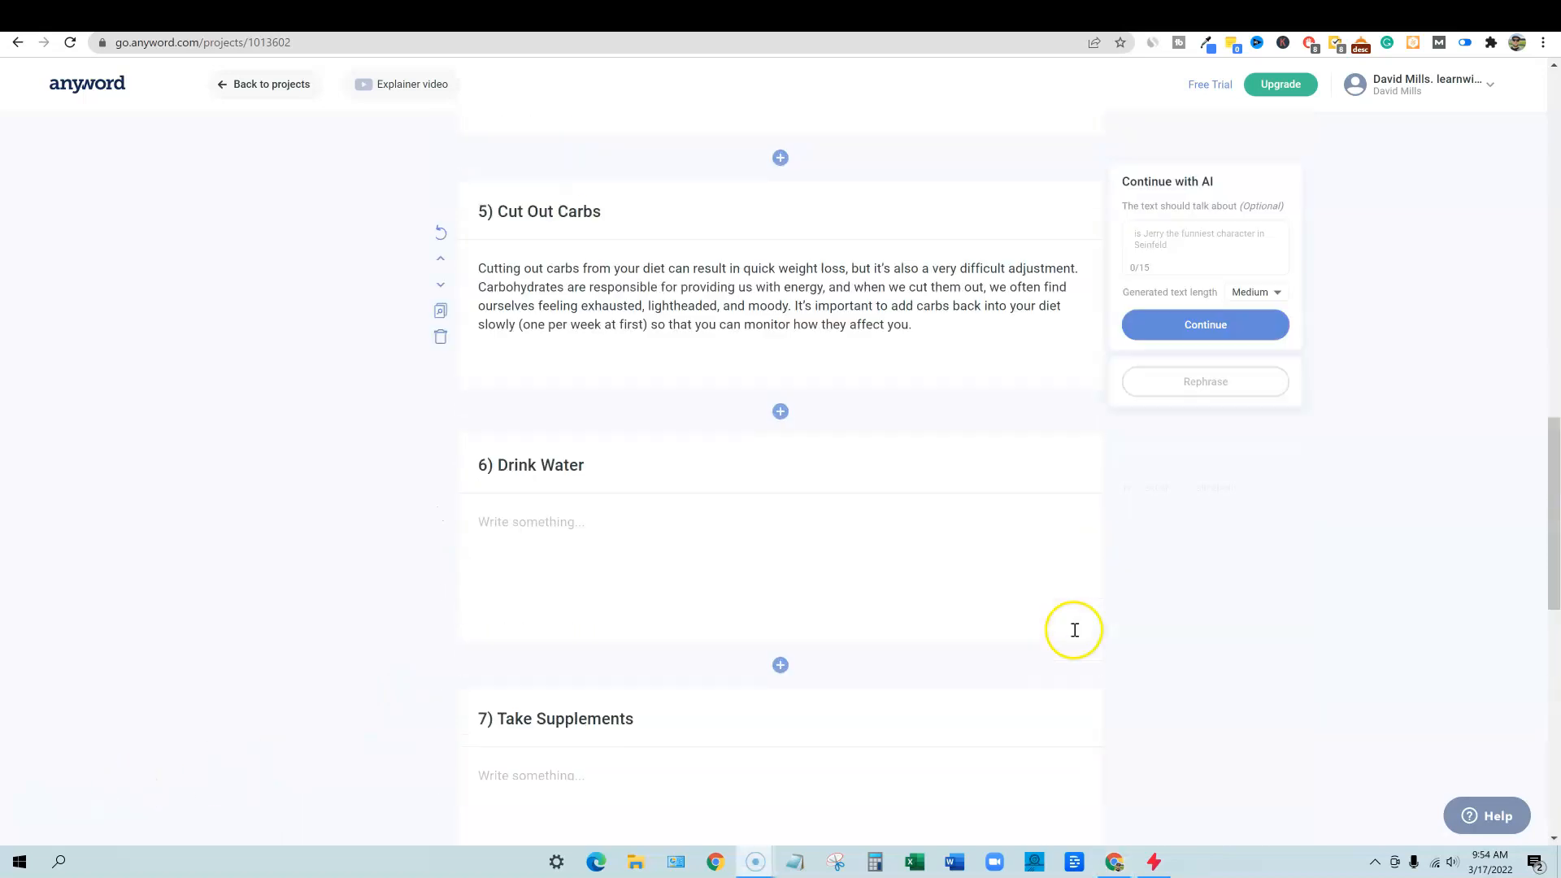
{"action": "scroll", "coordinate": [1073, 631], "scroll_direction": "up", "scroll_amount": 1}
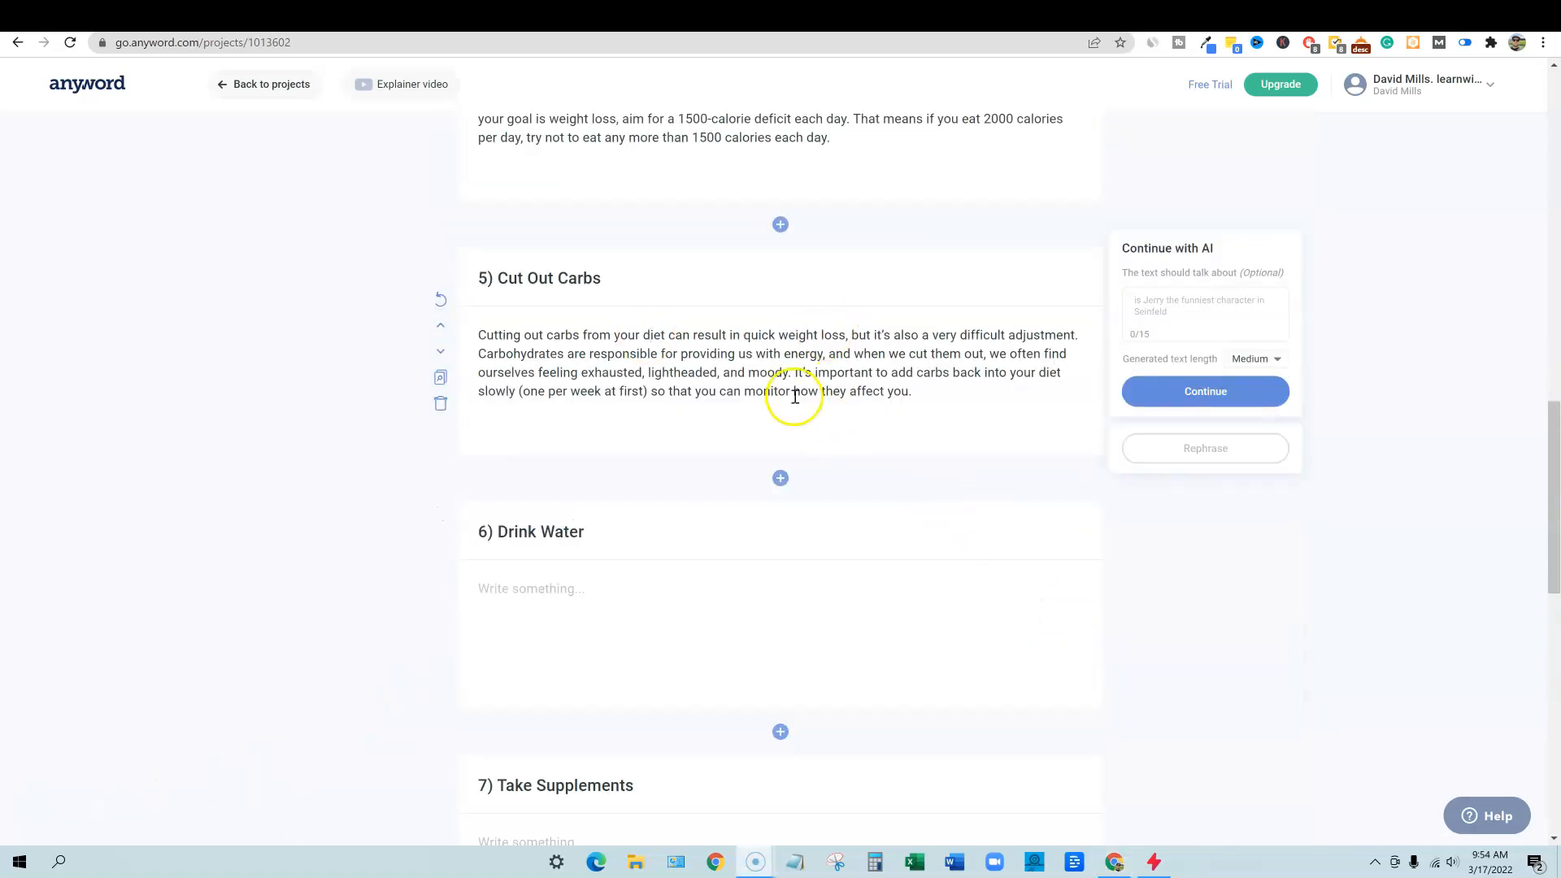
- Add a final section titled "Conclusion" and generate its medium-length text from "write a conclusion about the 10 best ways to lose weight fast"
{"action": "scroll", "coordinate": [824, 626], "scroll_direction": "down", "scroll_amount": 10}
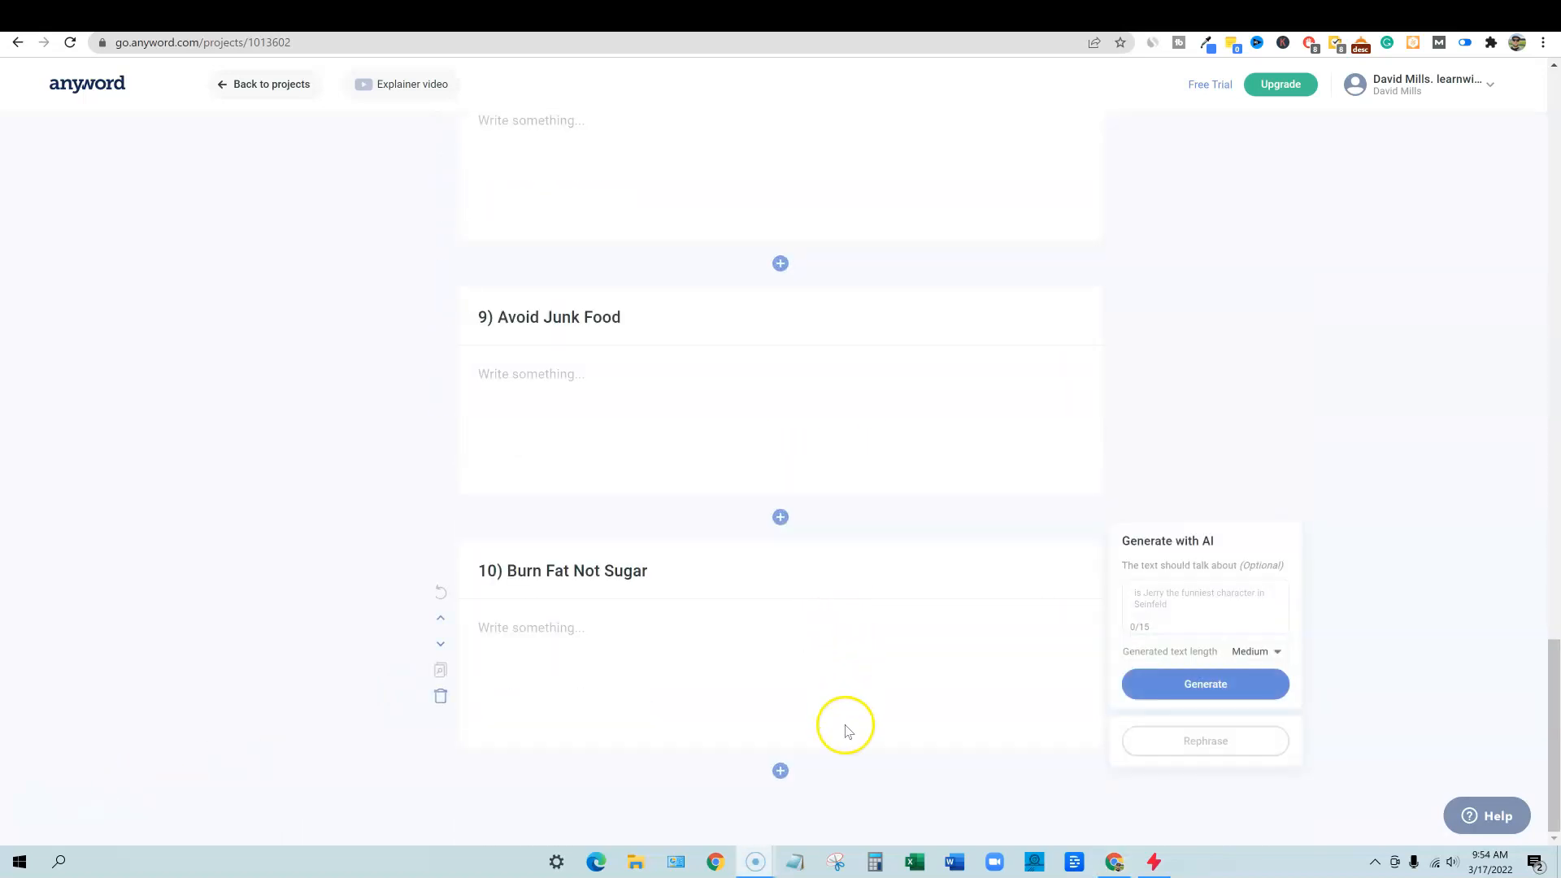
{"action": "left_click", "coordinate": [780, 771]}
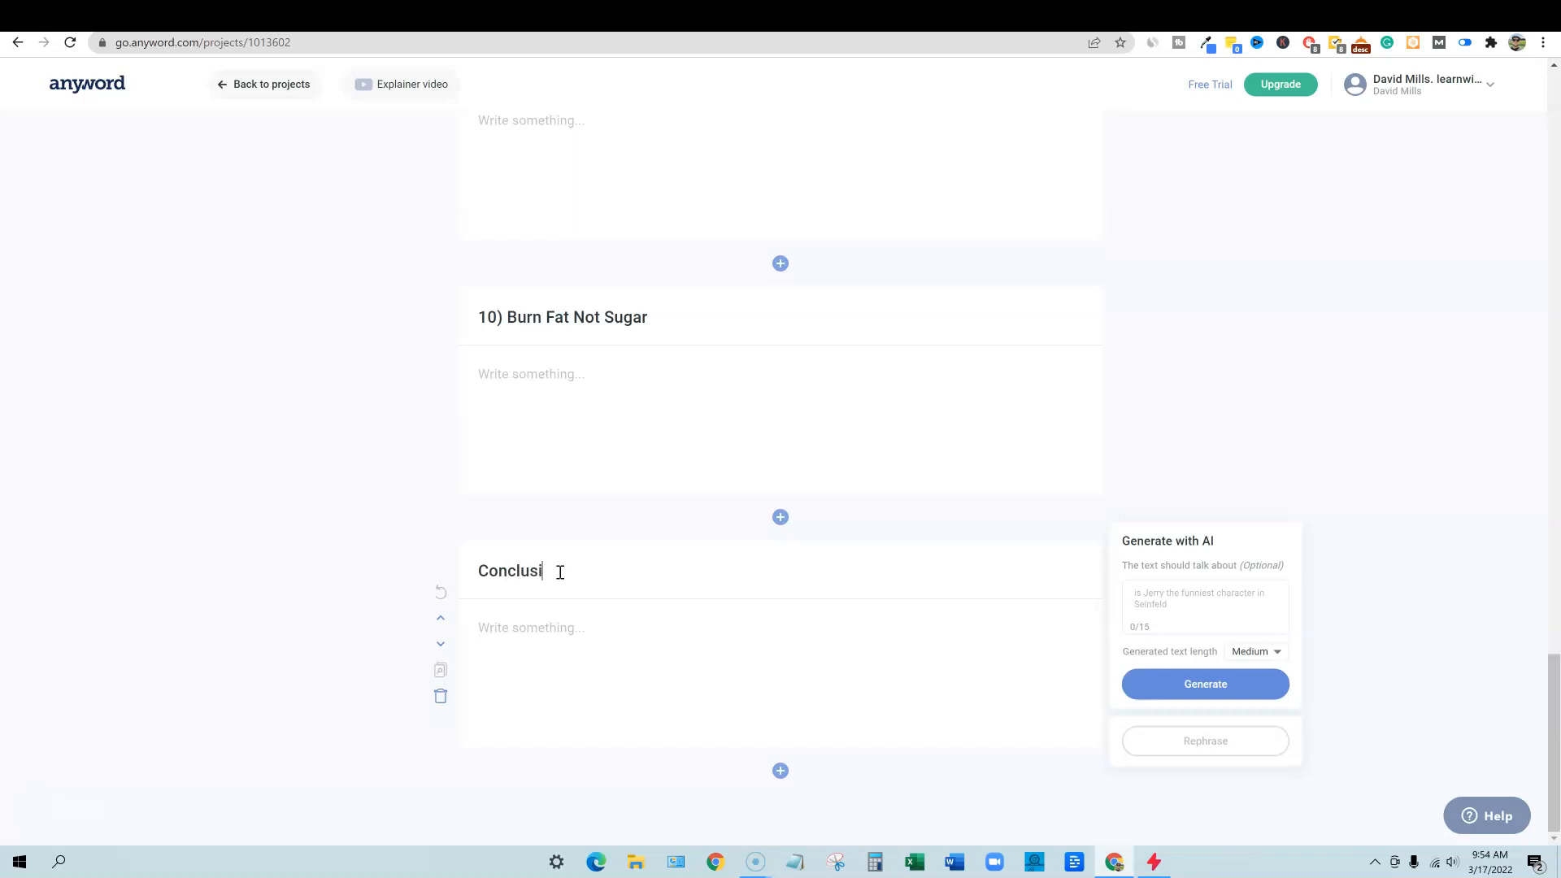
{"action": "left_click", "coordinate": [1218, 606]}
{"action": "type", "text": "write a conclusion about the 10 best ways to lose weight fast"}
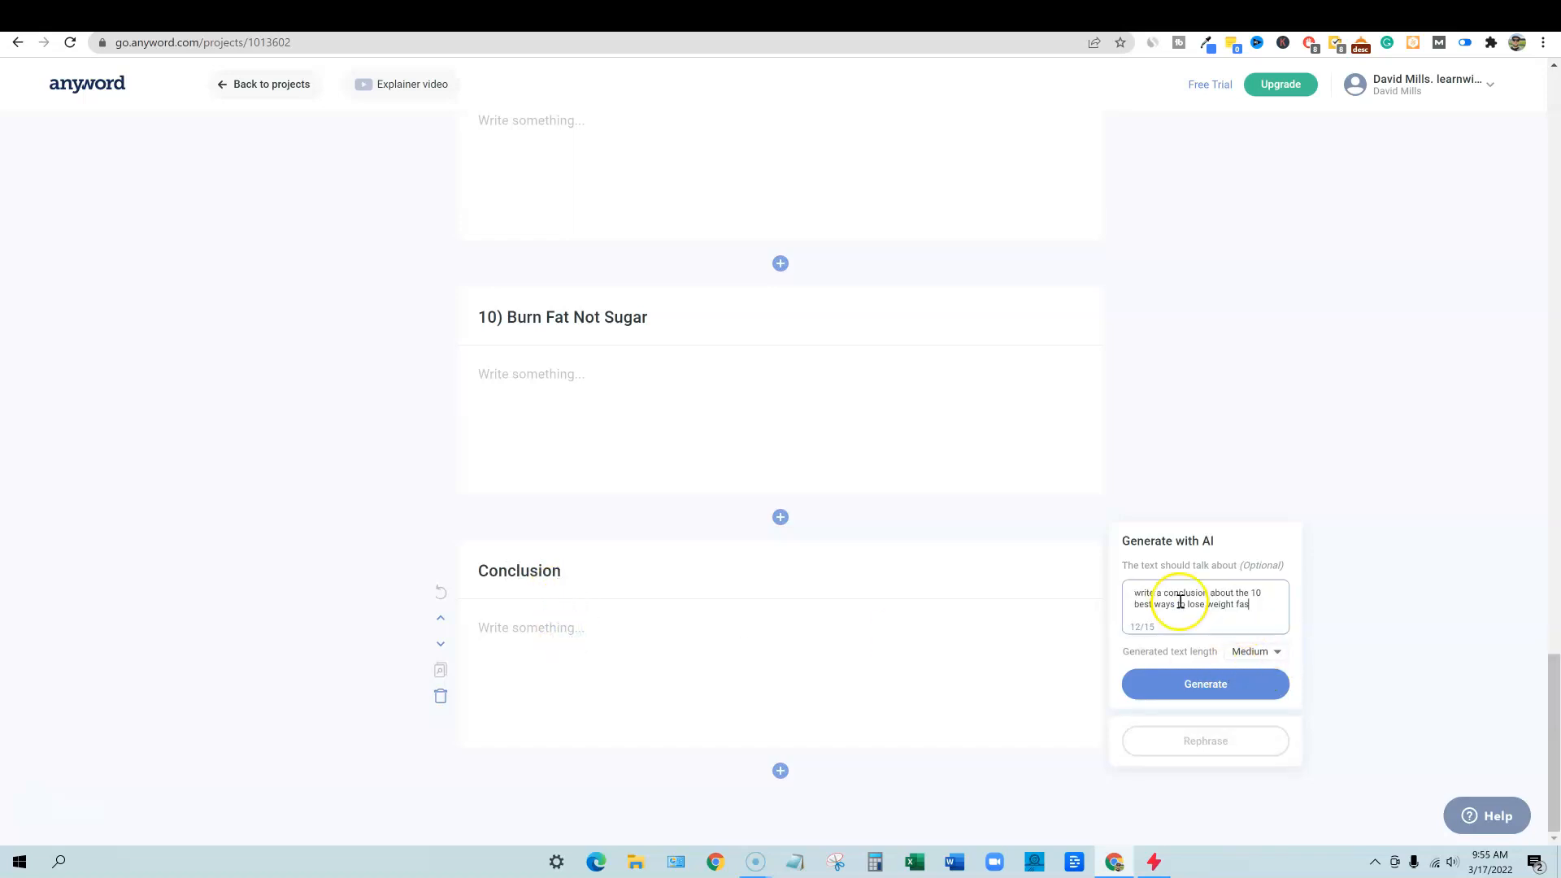
{"action": "left_click", "coordinate": [1206, 687]}
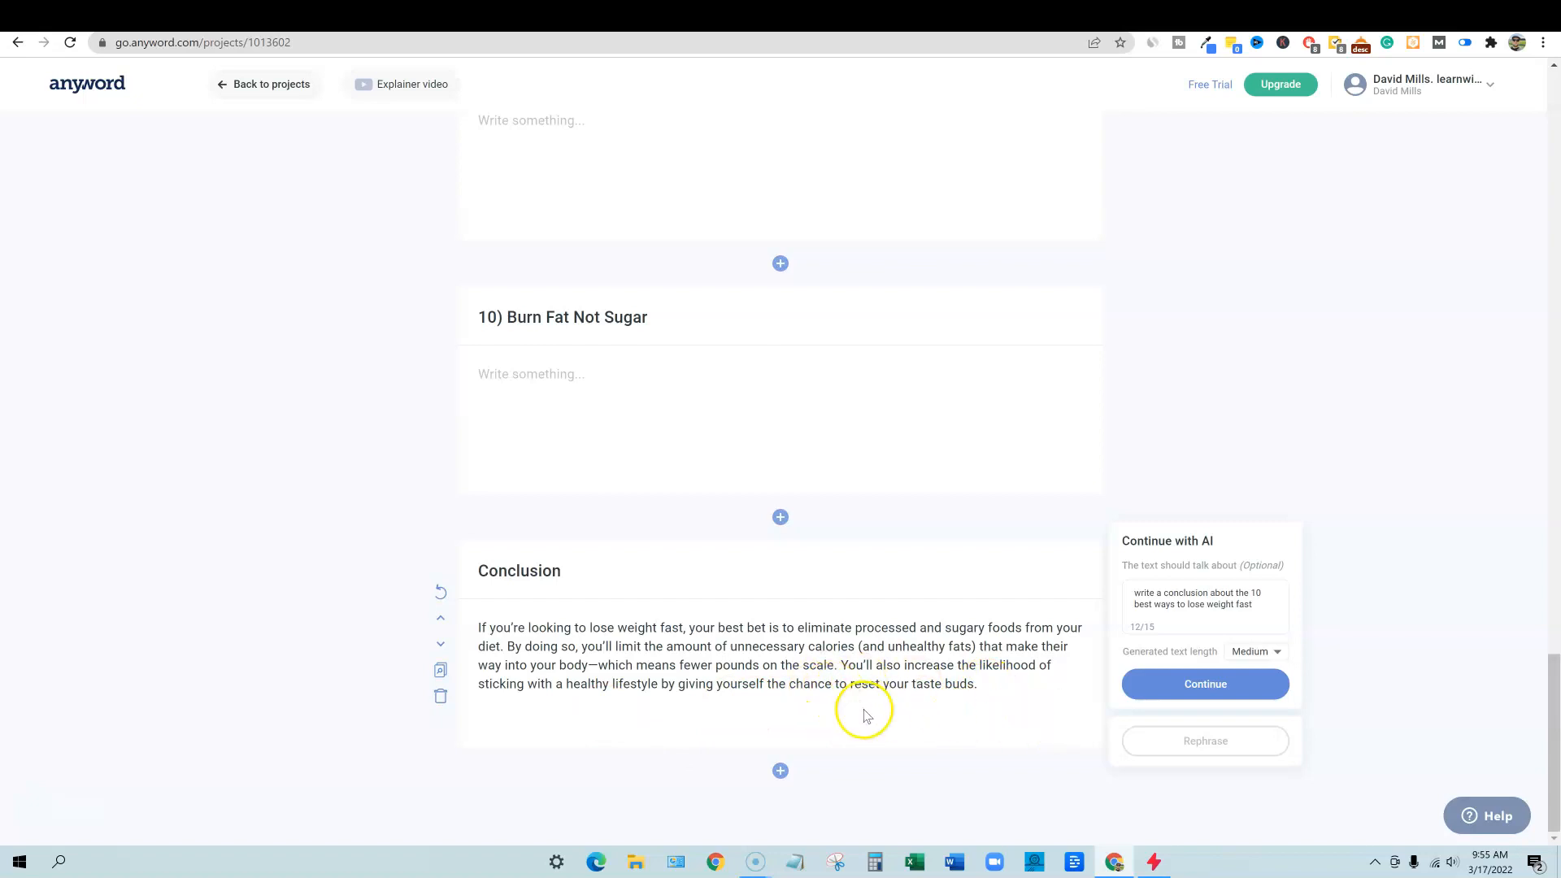
- Copy the whole blog post to the clipboard and paste it into a Word document
{"action": "scroll", "coordinate": [864, 716], "scroll_direction": "up", "scroll_amount": 2}
{"action": "left_click_drag", "start_coordinate": [1554, 643], "coordinate": [1557, 89]}
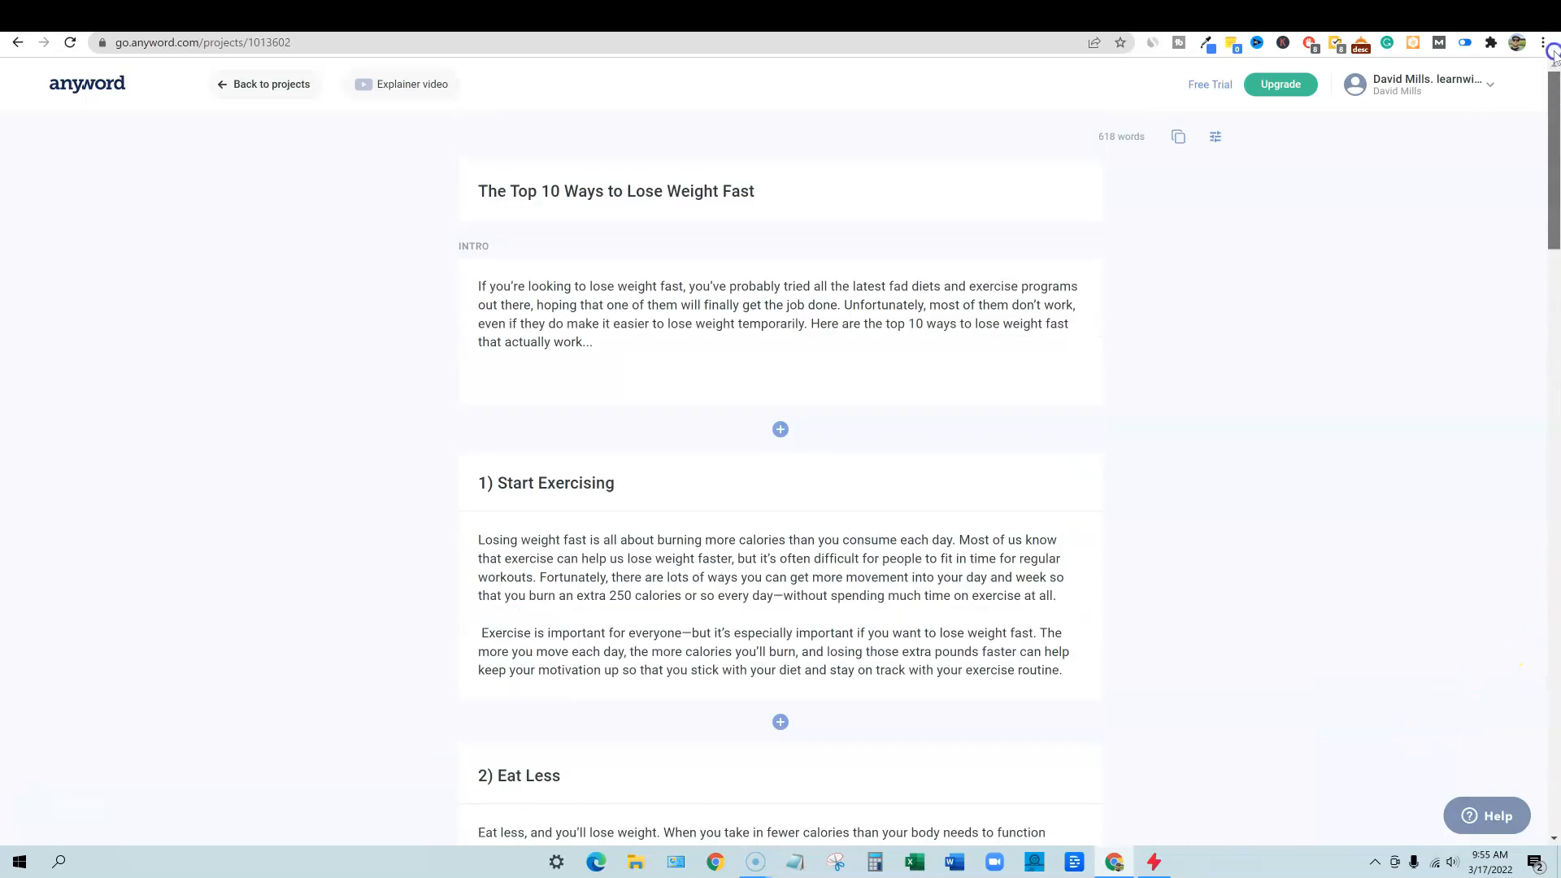
{"action": "left_click", "coordinate": [1180, 143]}
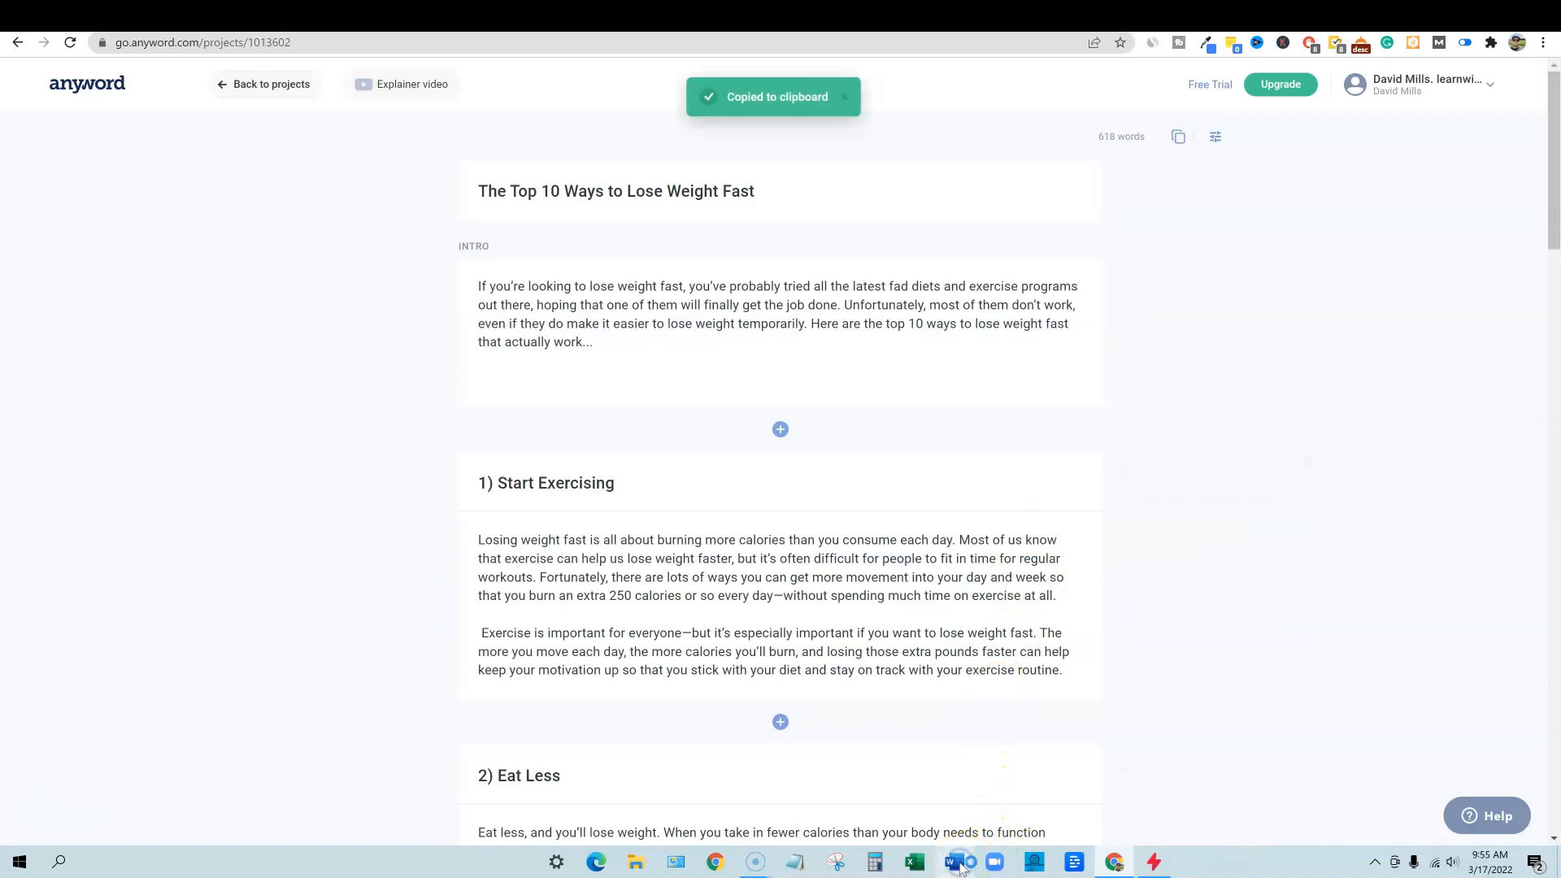
{"action": "key", "text": "ctrl+v"}
{"action": "scroll", "coordinate": [1016, 592], "scroll_direction": "up", "scroll_amount": 12}
{"action": "scroll", "coordinate": [1019, 592], "scroll_direction": "up", "scroll_amount": 15}
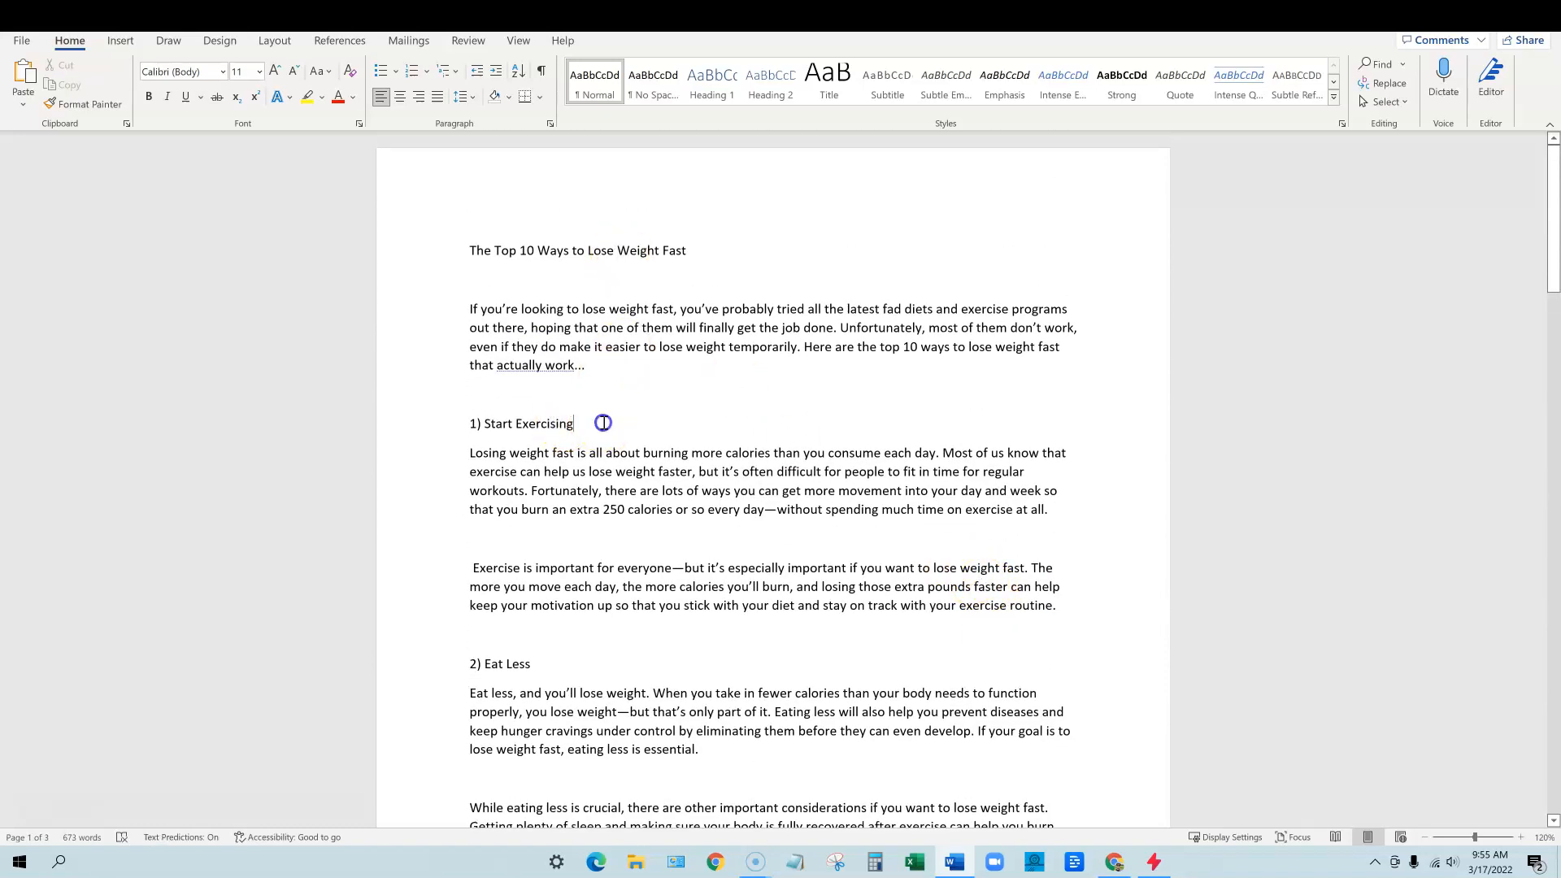
- Highlight the "2) Eat Less" section heading in the pasted text
{"action": "scroll", "coordinate": [606, 550], "scroll_direction": "down", "scroll_amount": 2}
{"action": "left_click_drag", "start_coordinate": [539, 571], "coordinate": [471, 573]}
{"action": "scroll", "coordinate": [603, 498], "scroll_direction": "up", "scroll_amount": 2}
{"action": "left_click", "coordinate": [525, 657]}
{"action": "left_click_drag", "start_coordinate": [530, 665], "coordinate": [448, 668]}
- Apply the Heading 2 style to "1) Start Exercising", "2) Eat Less" and "3) Eat Better"
{"action": "left_click", "coordinate": [598, 419]}
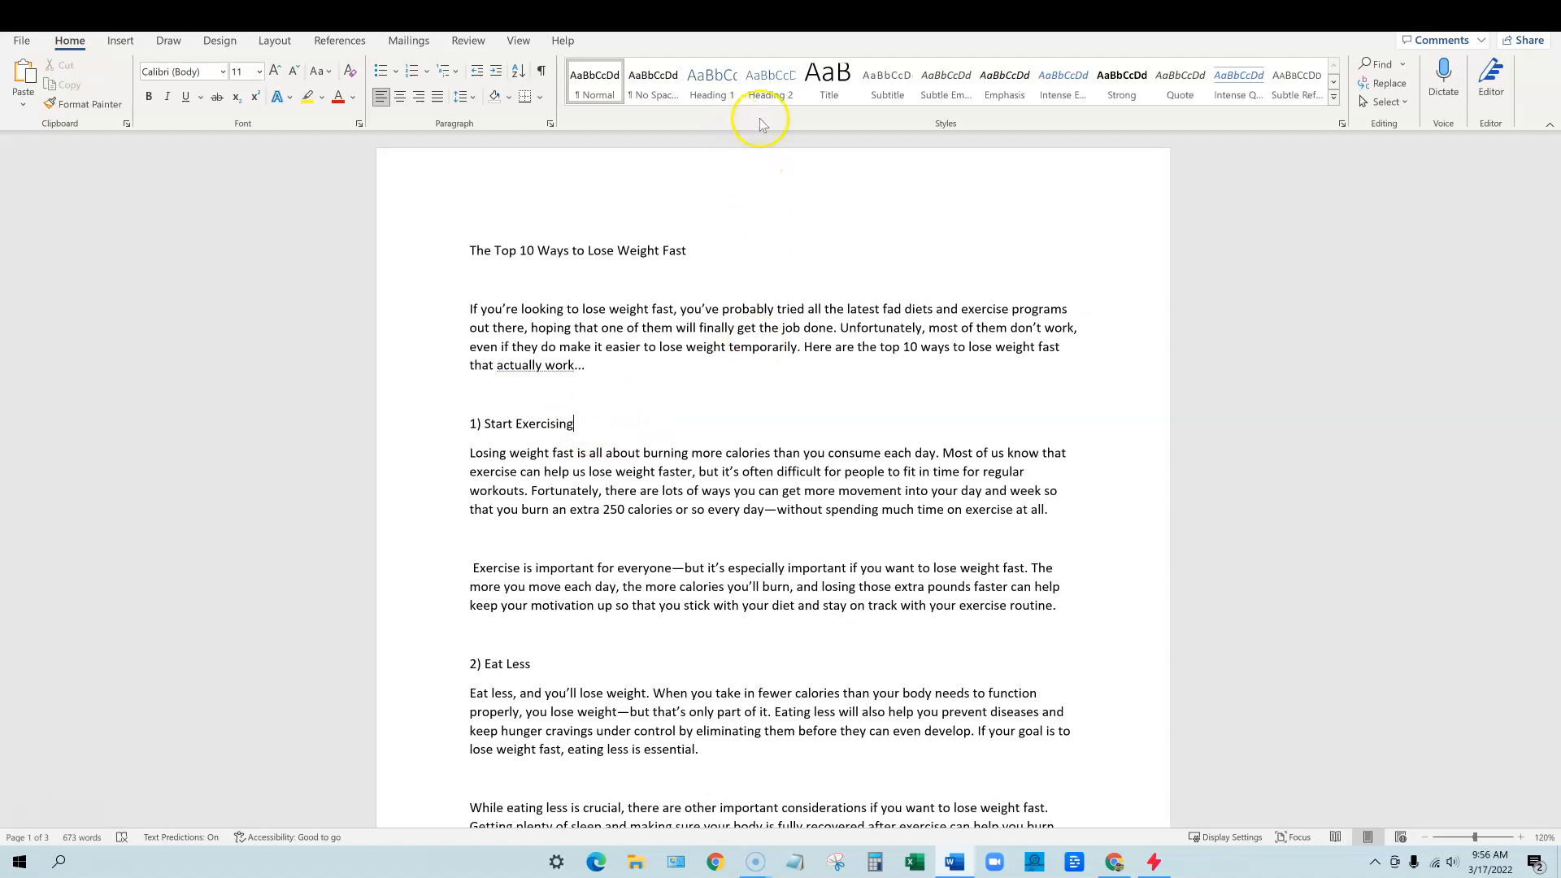
{"action": "left_click", "coordinate": [770, 81]}
{"action": "left_click", "coordinate": [554, 655]}
{"action": "left_click", "coordinate": [770, 81]}
{"action": "scroll", "coordinate": [556, 577], "scroll_direction": "down", "scroll_amount": 4}
{"action": "left_click", "coordinate": [561, 761]}
{"action": "left_click", "coordinate": [769, 79]}
- Apply the Heading 2 style to "4) Be Mindful of What You Eat" and "5) Cut Out Carbs"
{"action": "scroll", "coordinate": [678, 472], "scroll_direction": "down", "scroll_amount": 4}
{"action": "scroll", "coordinate": [678, 471], "scroll_direction": "down", "scroll_amount": 8}
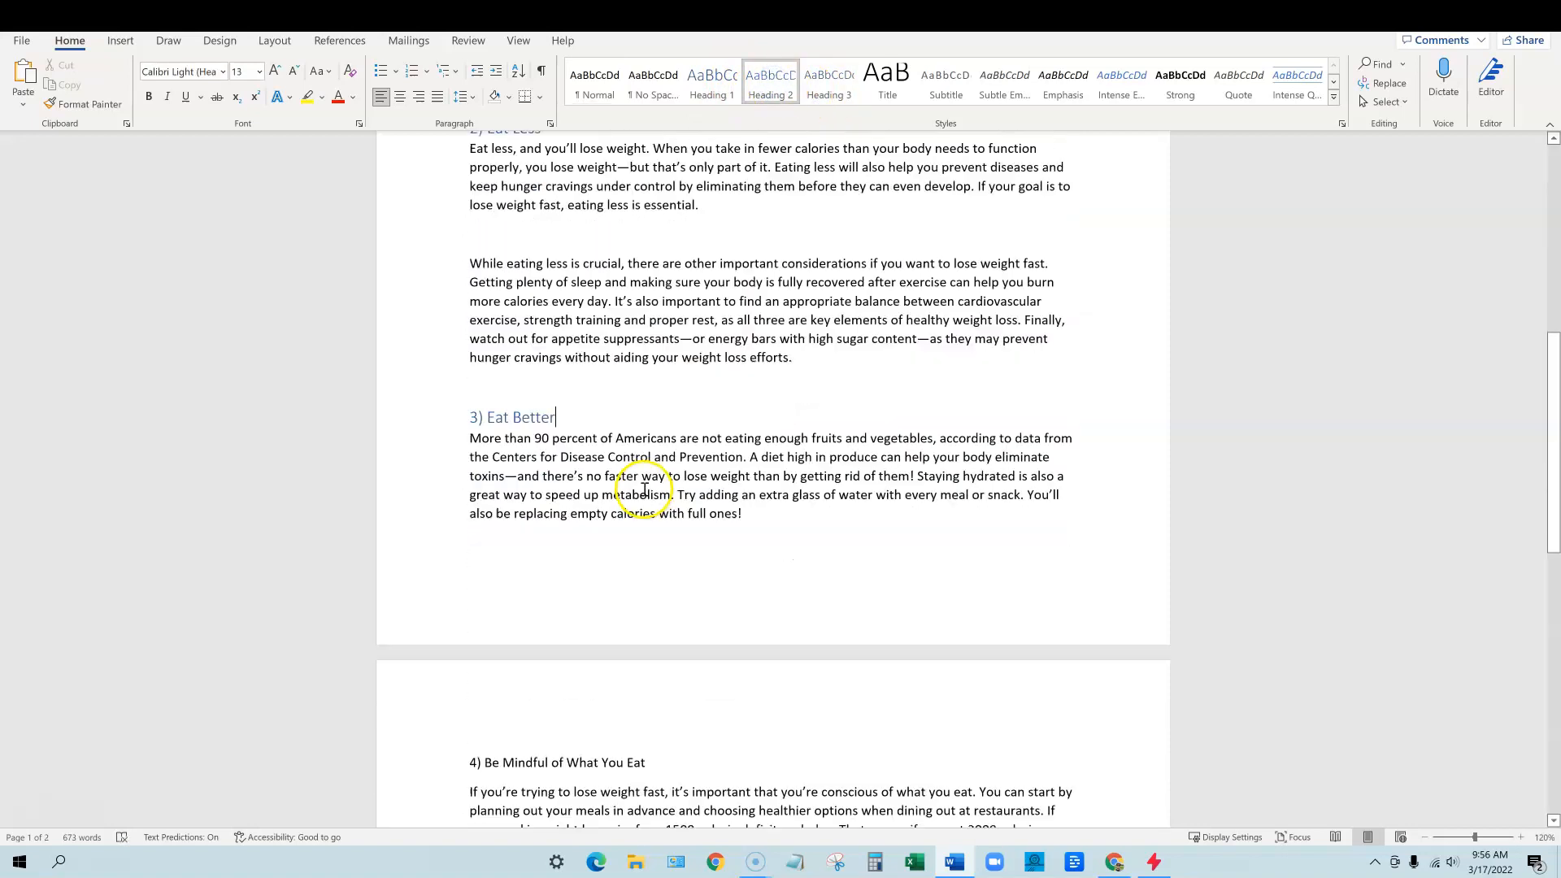
{"action": "left_click", "coordinate": [652, 597]}
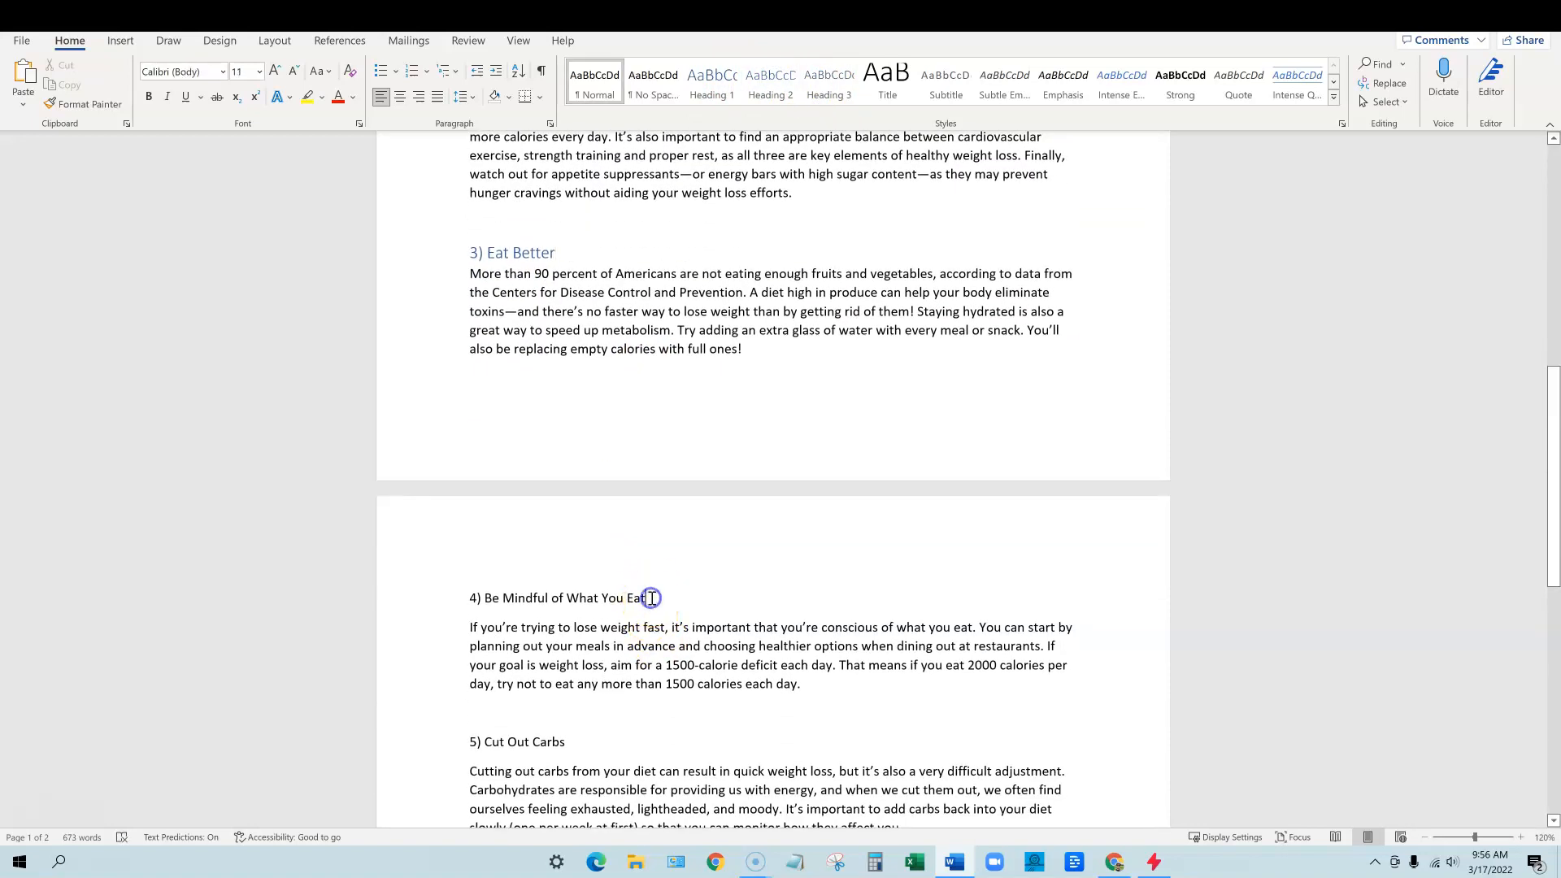
{"action": "left_click", "coordinate": [779, 88]}
{"action": "scroll", "coordinate": [715, 512], "scroll_direction": "down", "scroll_amount": 5}
{"action": "left_click", "coordinate": [583, 501]}
{"action": "left_click", "coordinate": [774, 85]}
{"action": "scroll", "coordinate": [621, 394], "scroll_direction": "down", "scroll_amount": 5}
{"action": "left_click", "coordinate": [587, 452]}
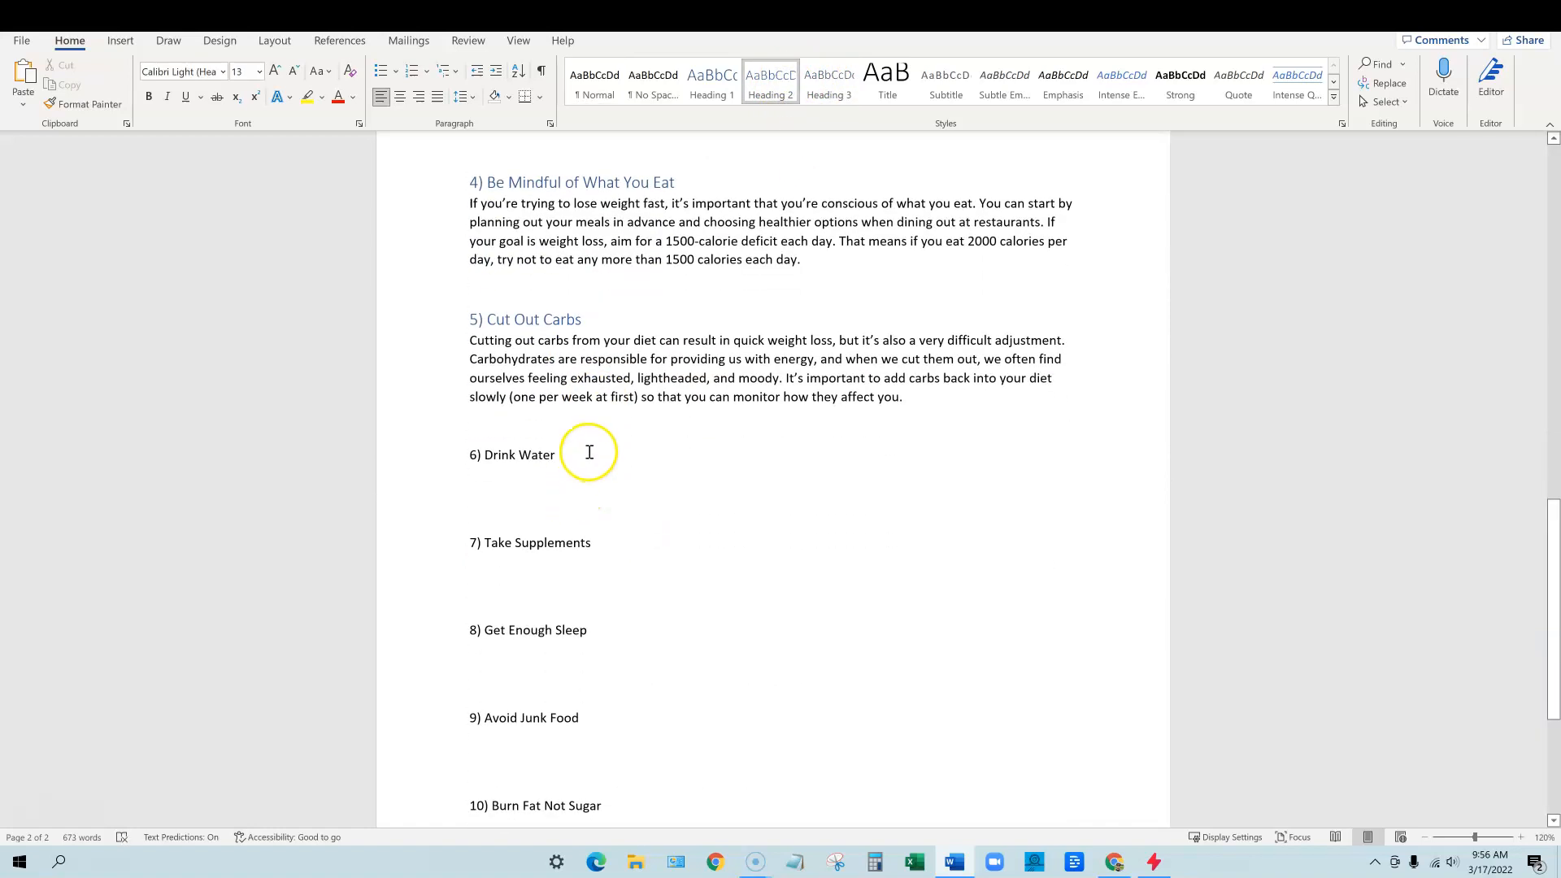
- Apply the Heading 1 style to the document title "The Top 10 Ways to Lose Weight Fast"
{"action": "scroll", "coordinate": [624, 514], "scroll_direction": "up", "scroll_amount": 15}
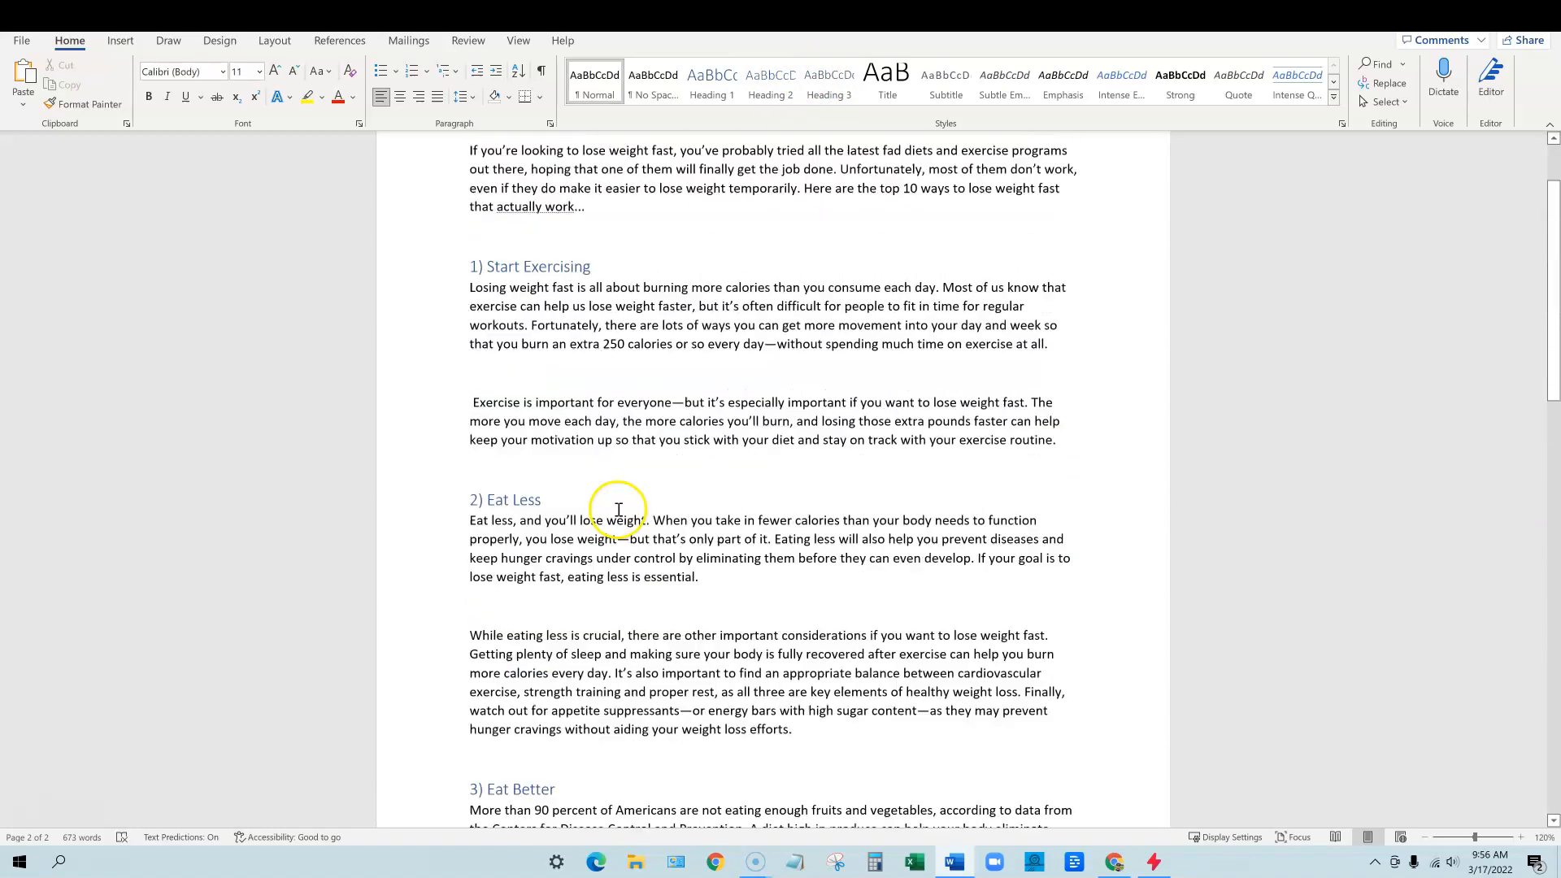
{"action": "scroll", "coordinate": [624, 584], "scroll_direction": "down", "scroll_amount": 2}
{"action": "scroll", "coordinate": [752, 648], "scroll_direction": "up", "scroll_amount": 3}
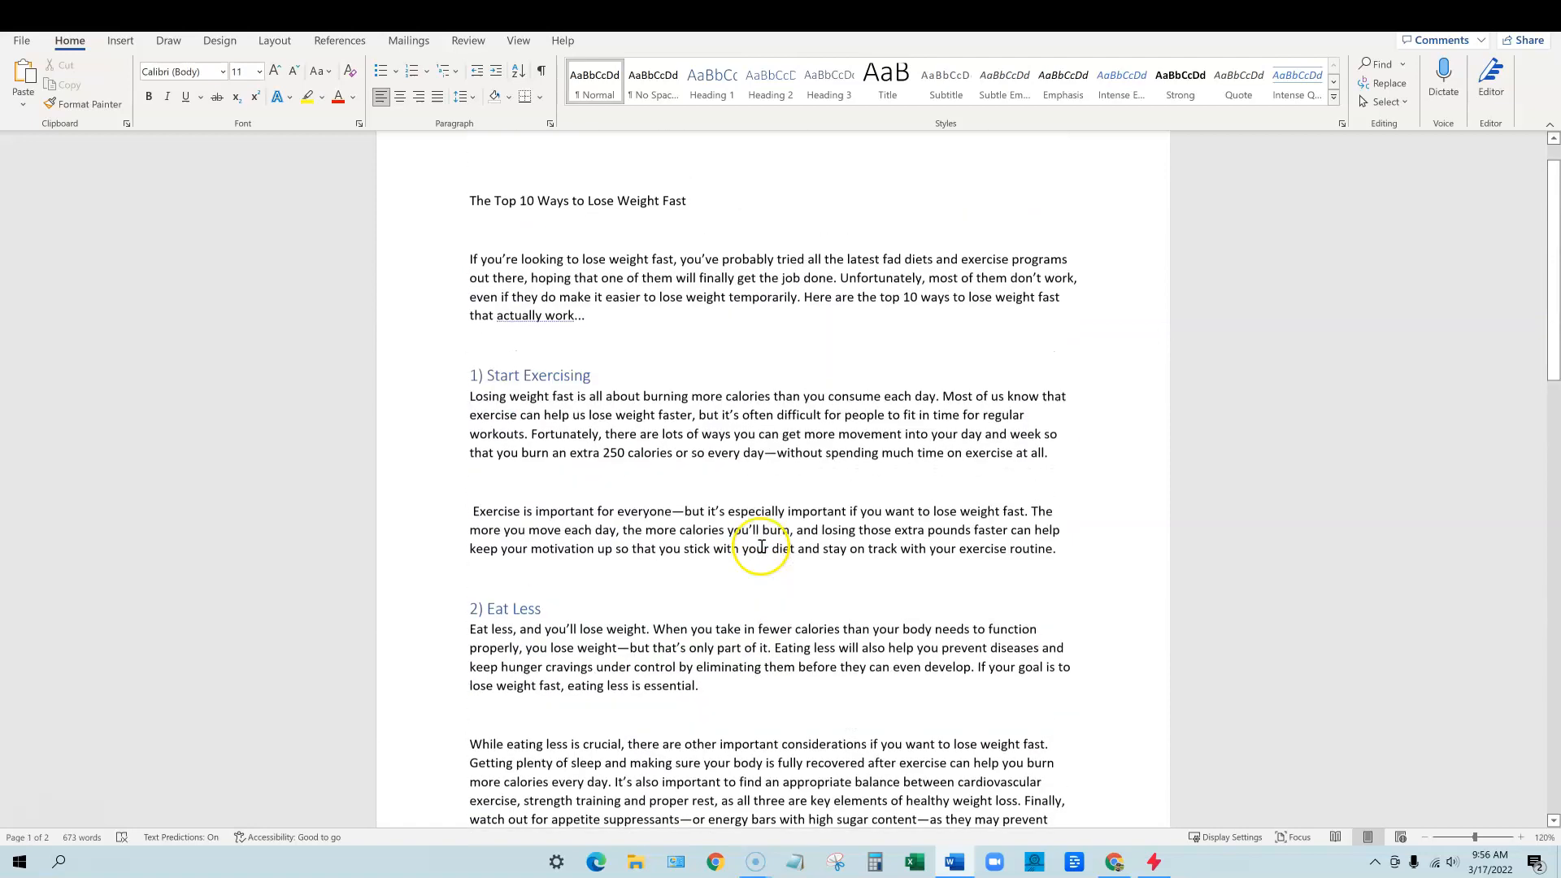
{"action": "scroll", "coordinate": [756, 533], "scroll_direction": "up", "scroll_amount": 1}
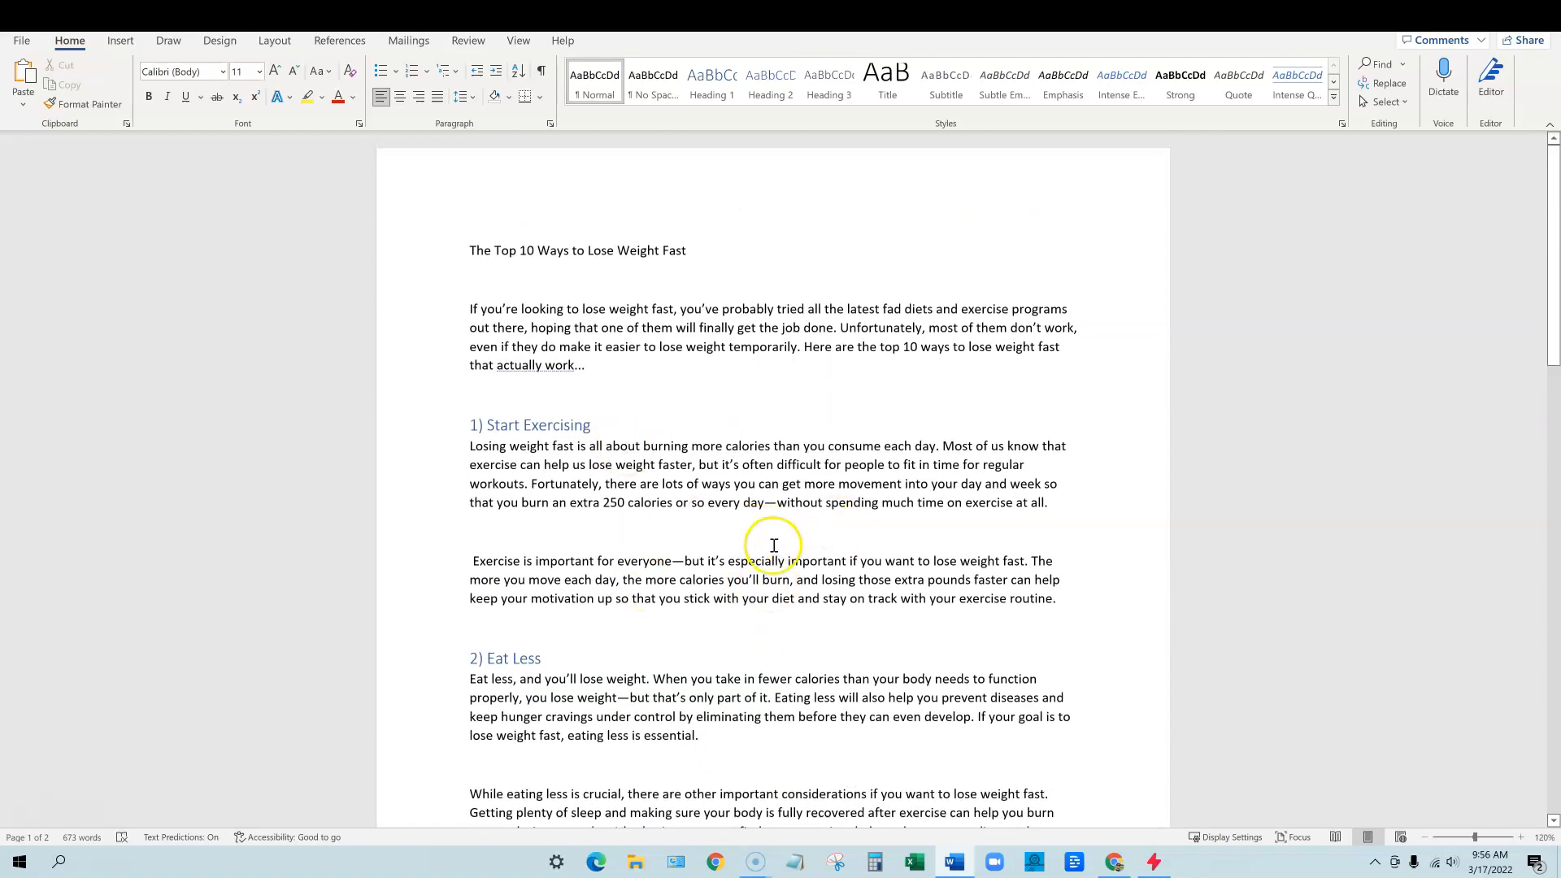
{"action": "scroll", "coordinate": [774, 545], "scroll_direction": "down", "scroll_amount": 11}
{"action": "scroll", "coordinate": [784, 541], "scroll_direction": "up", "scroll_amount": 11}
{"action": "left_click", "coordinate": [702, 250]}
{"action": "left_click", "coordinate": [714, 81]}
{"action": "left_click", "coordinate": [805, 401]}
- Switch from Word back to Anyword and leave the blog post for the overview of tools
{"action": "scroll", "coordinate": [857, 567], "scroll_direction": "down", "scroll_amount": 3}
{"action": "scroll", "coordinate": [857, 568], "scroll_direction": "up", "scroll_amount": 3}
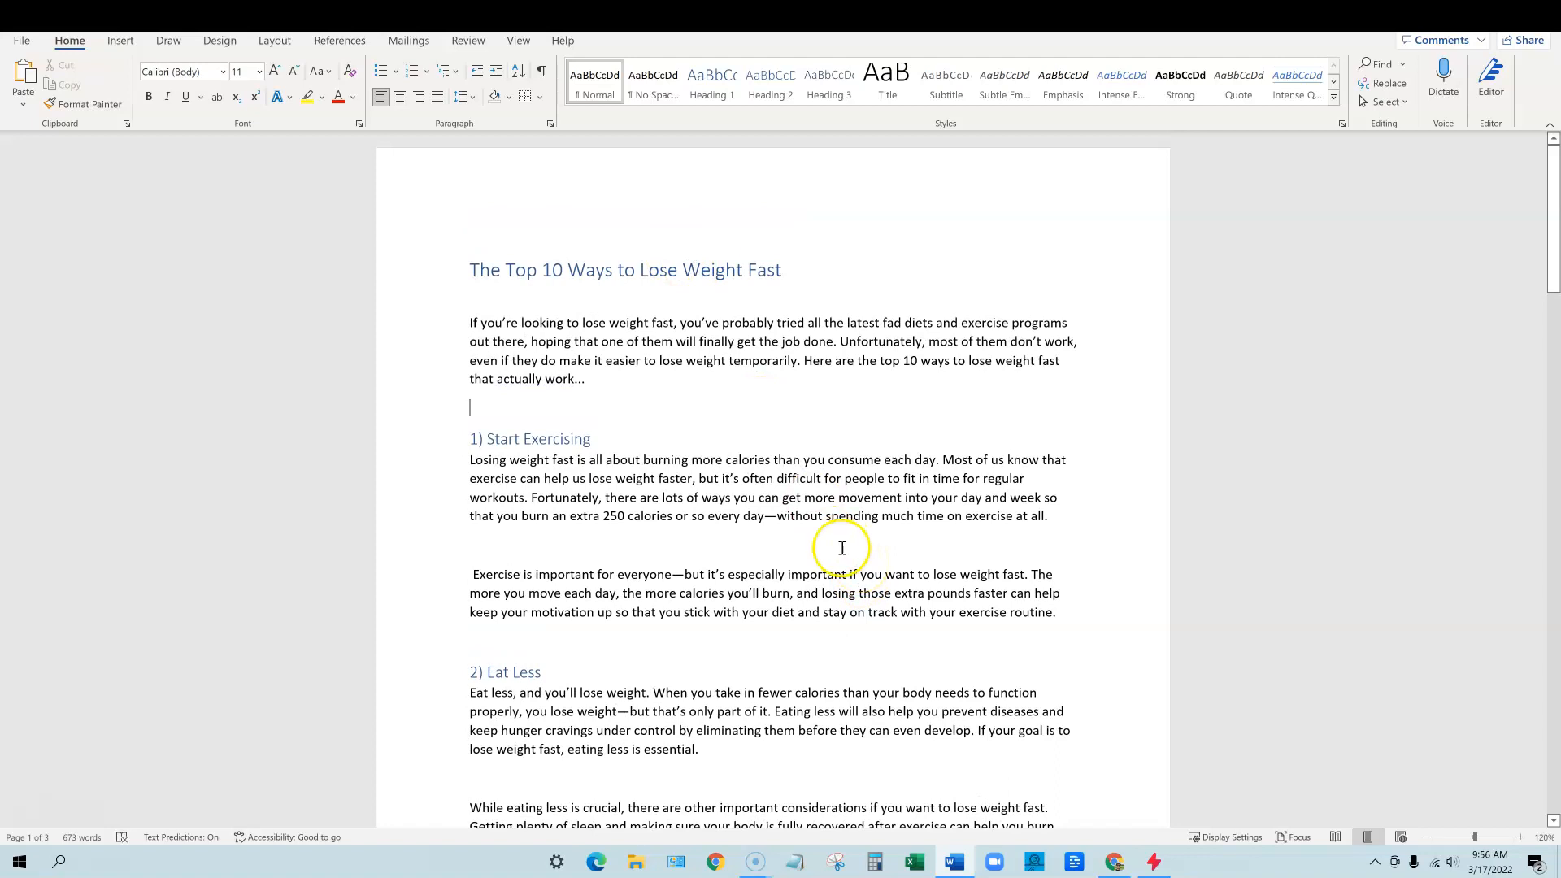
{"action": "scroll", "coordinate": [760, 599], "scroll_direction": "down", "scroll_amount": 5}
{"action": "scroll", "coordinate": [795, 575], "scroll_direction": "down", "scroll_amount": 1}
{"action": "scroll", "coordinate": [794, 575], "scroll_direction": "up", "scroll_amount": 5}
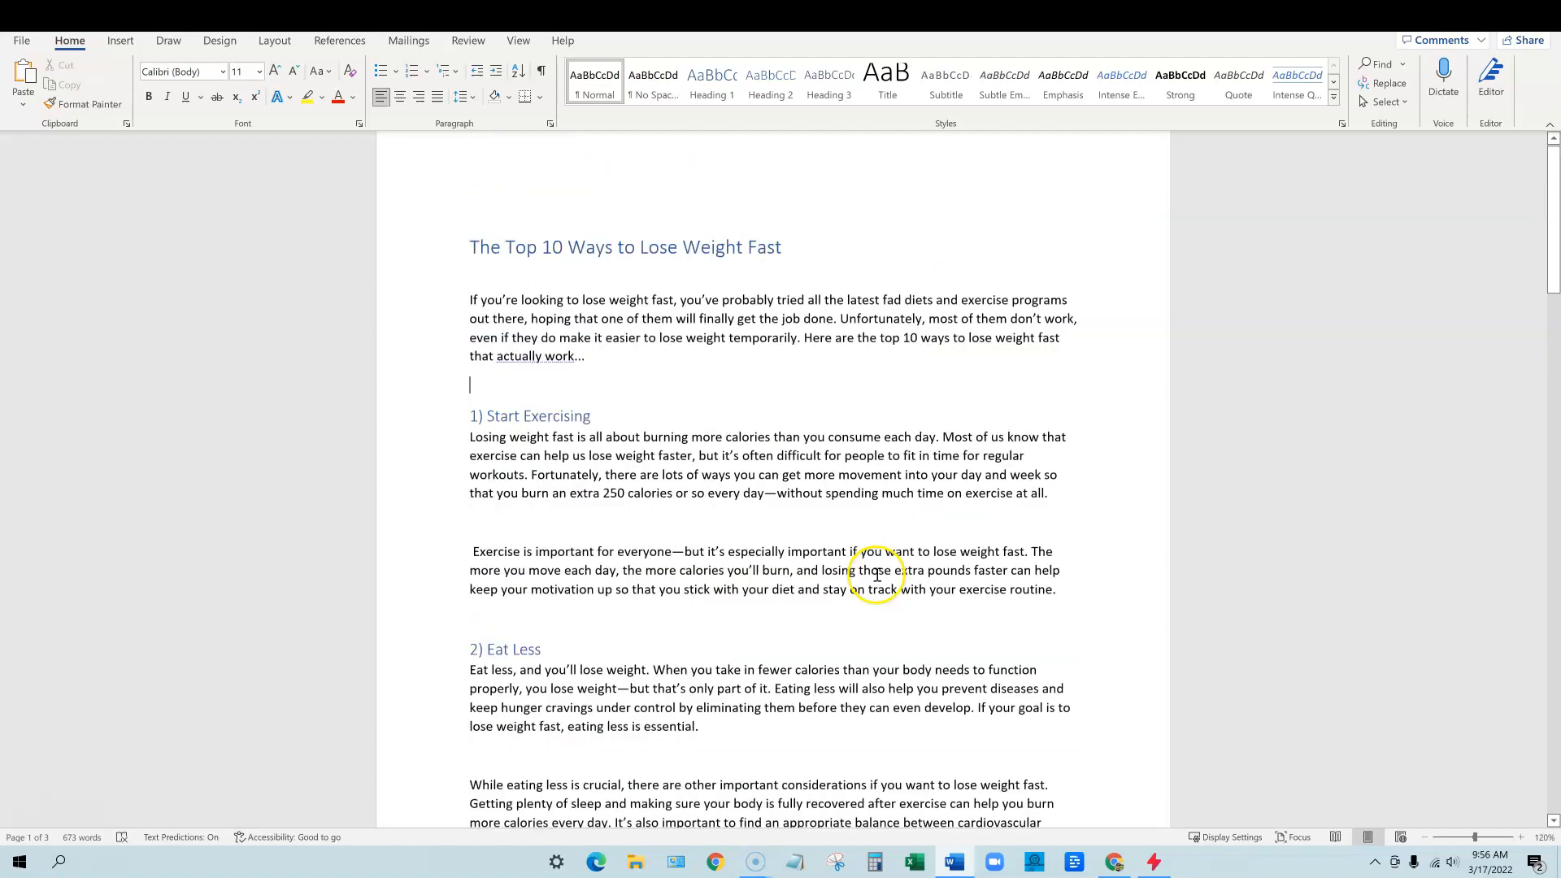
{"action": "left_click", "coordinate": [1483, 14]}
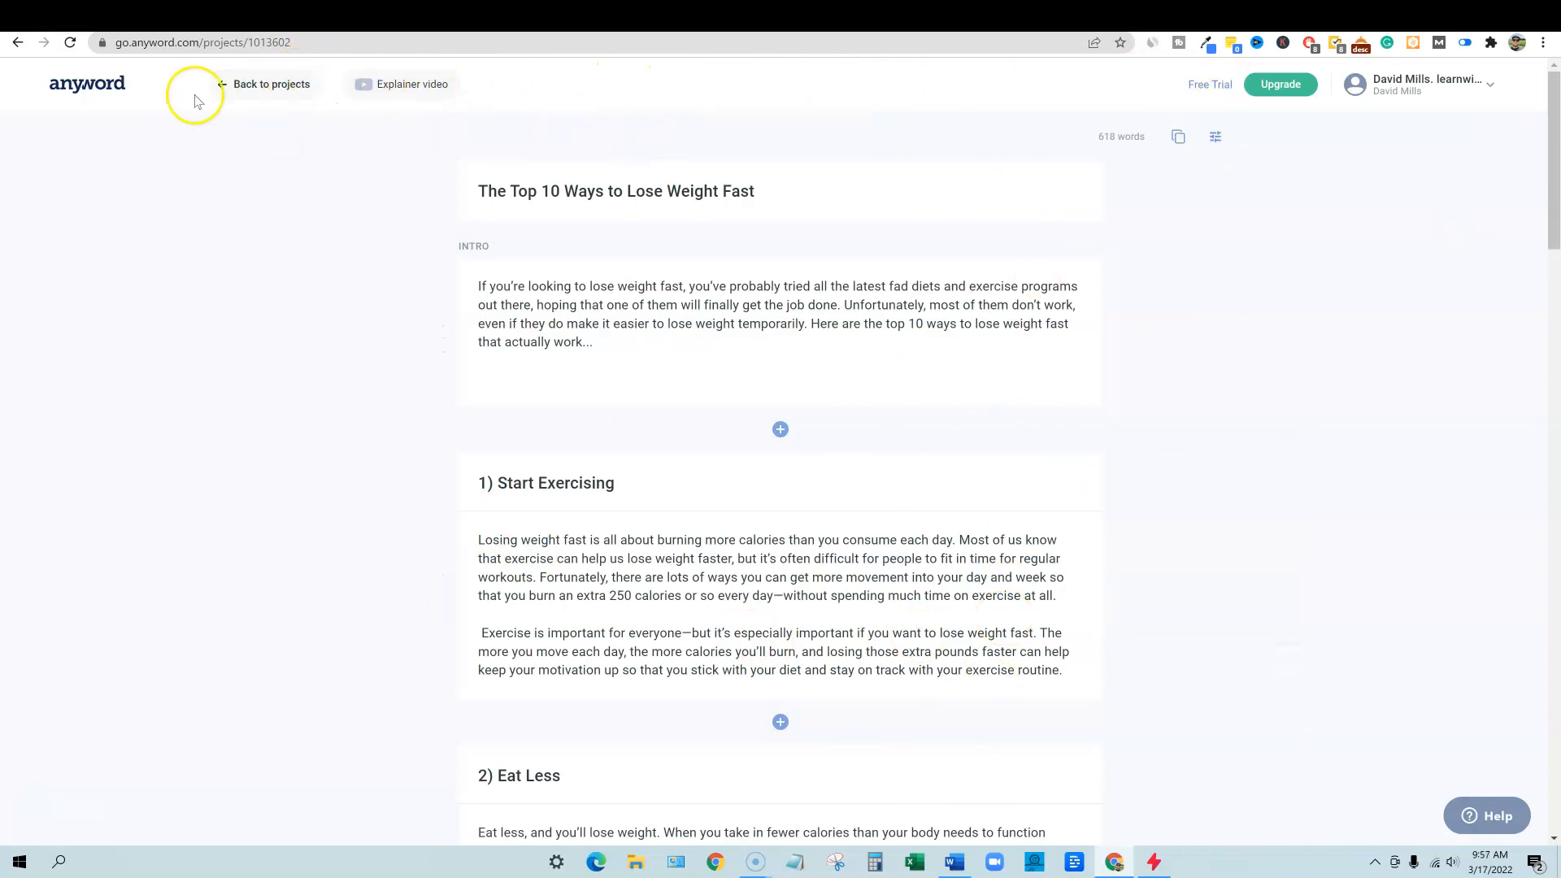
{"action": "left_click", "coordinate": [264, 84]}
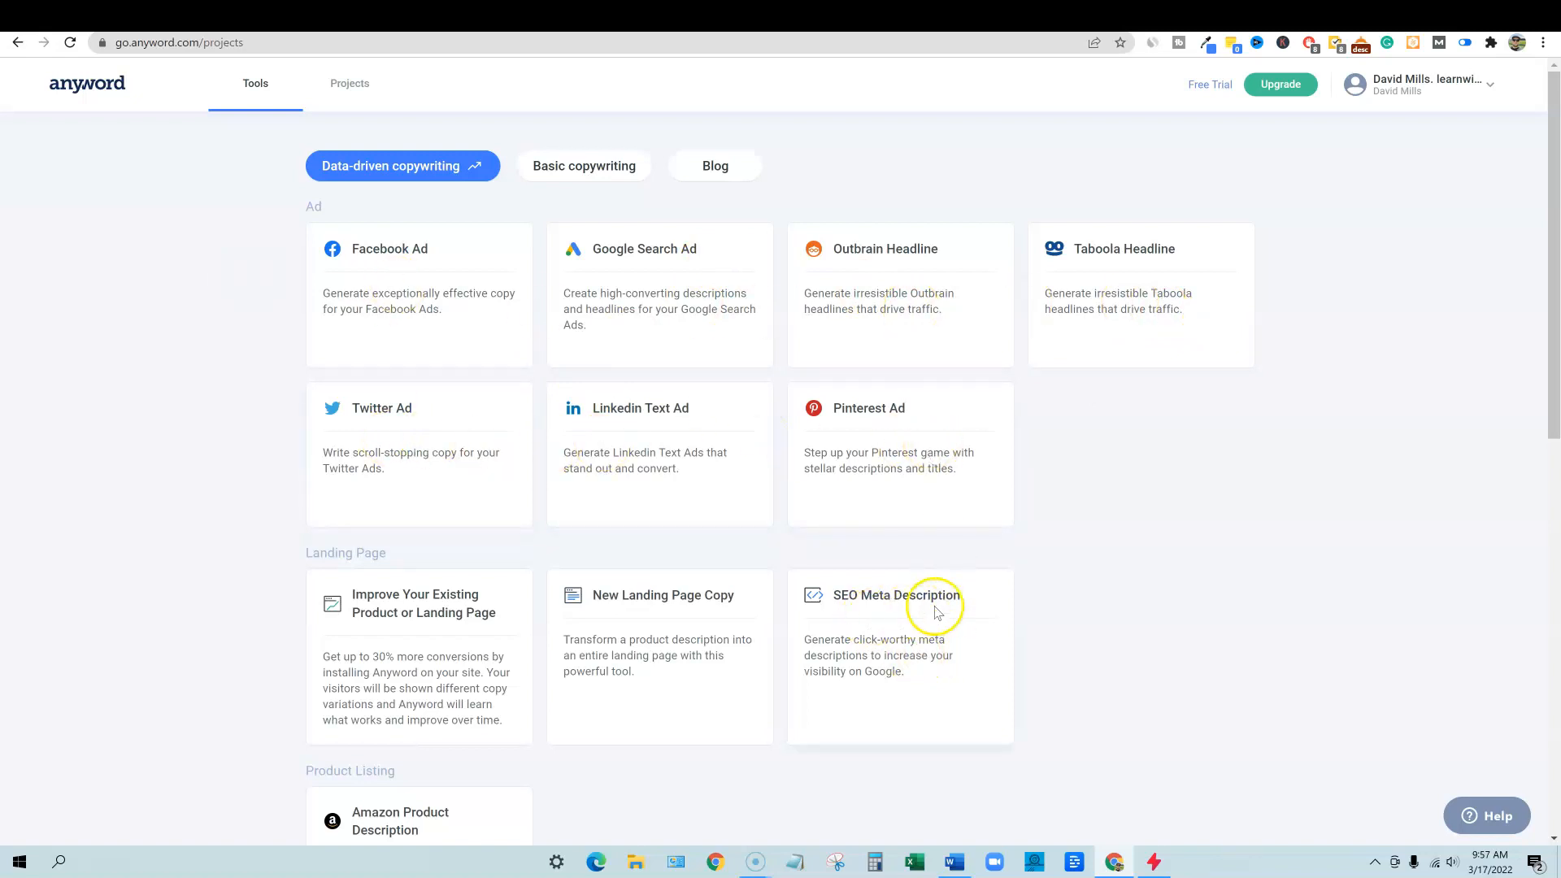
- Read the "Improve Your Existing Product or Landing Page" description, view its new project form and return to the tools overview
{"action": "scroll", "coordinate": [622, 635], "scroll_direction": "down", "scroll_amount": 2}
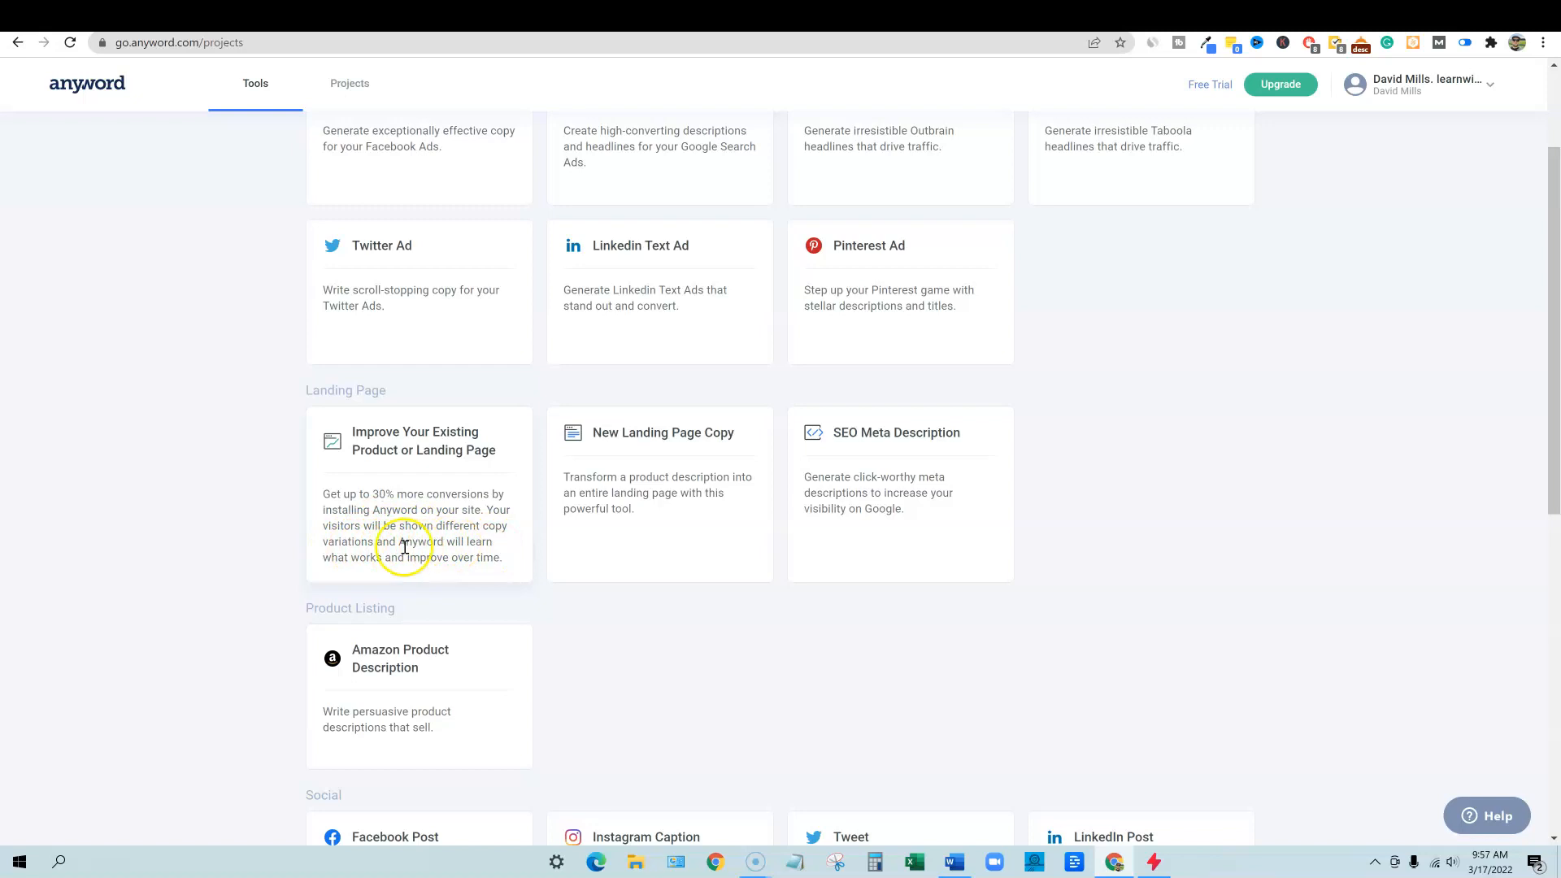
{"action": "left_click_drag", "start_coordinate": [506, 562], "coordinate": [318, 489]}
{"action": "left_click", "coordinate": [317, 487]}
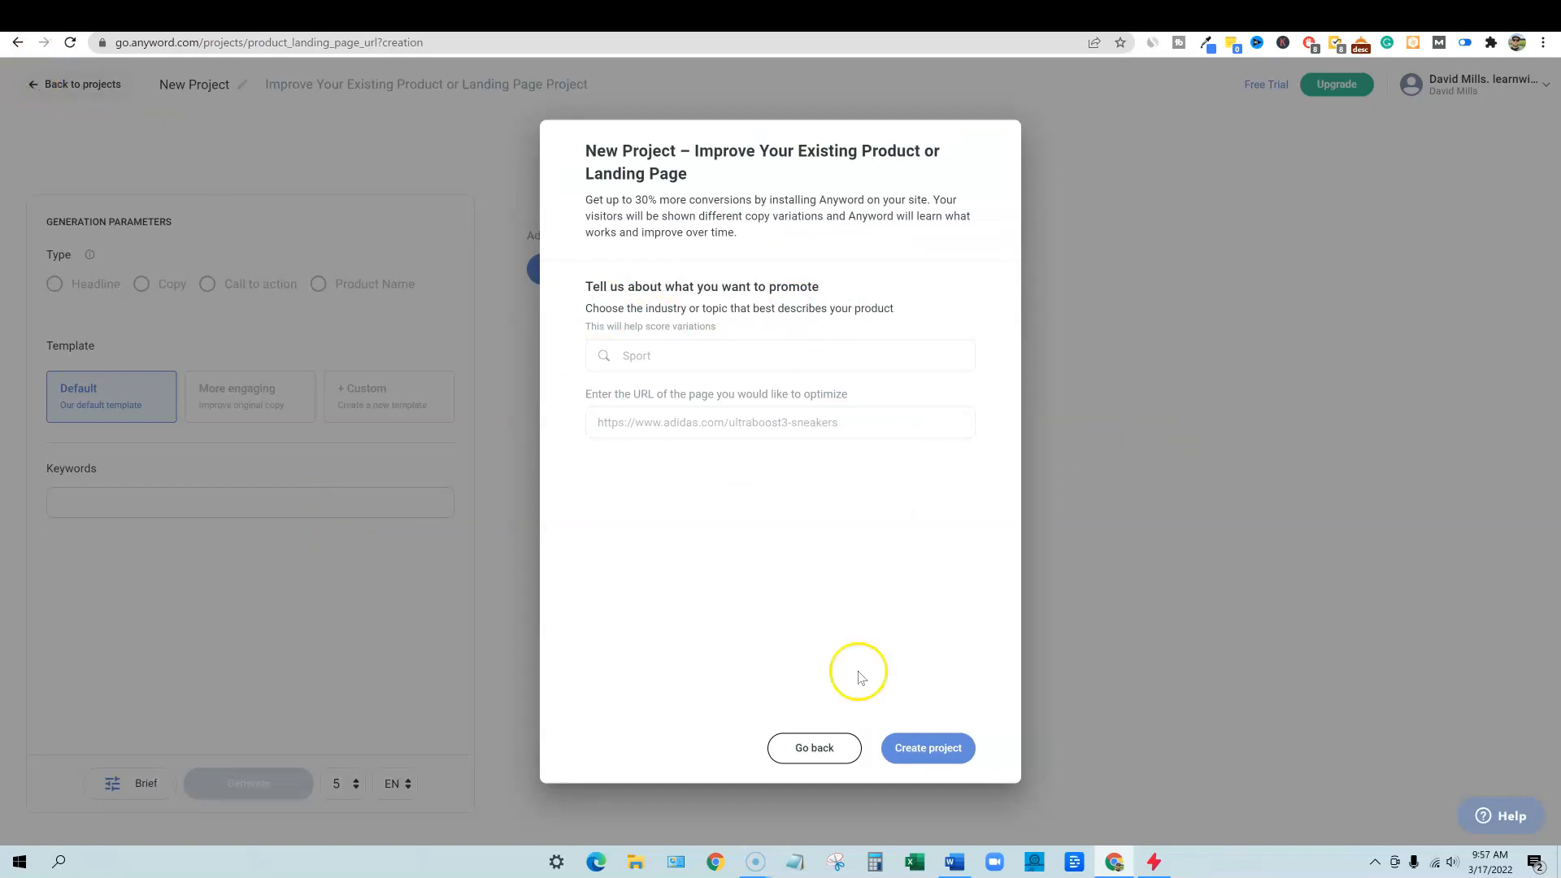
{"action": "left_click", "coordinate": [829, 746]}
{"action": "scroll", "coordinate": [462, 597], "scroll_direction": "down", "scroll_amount": 3}
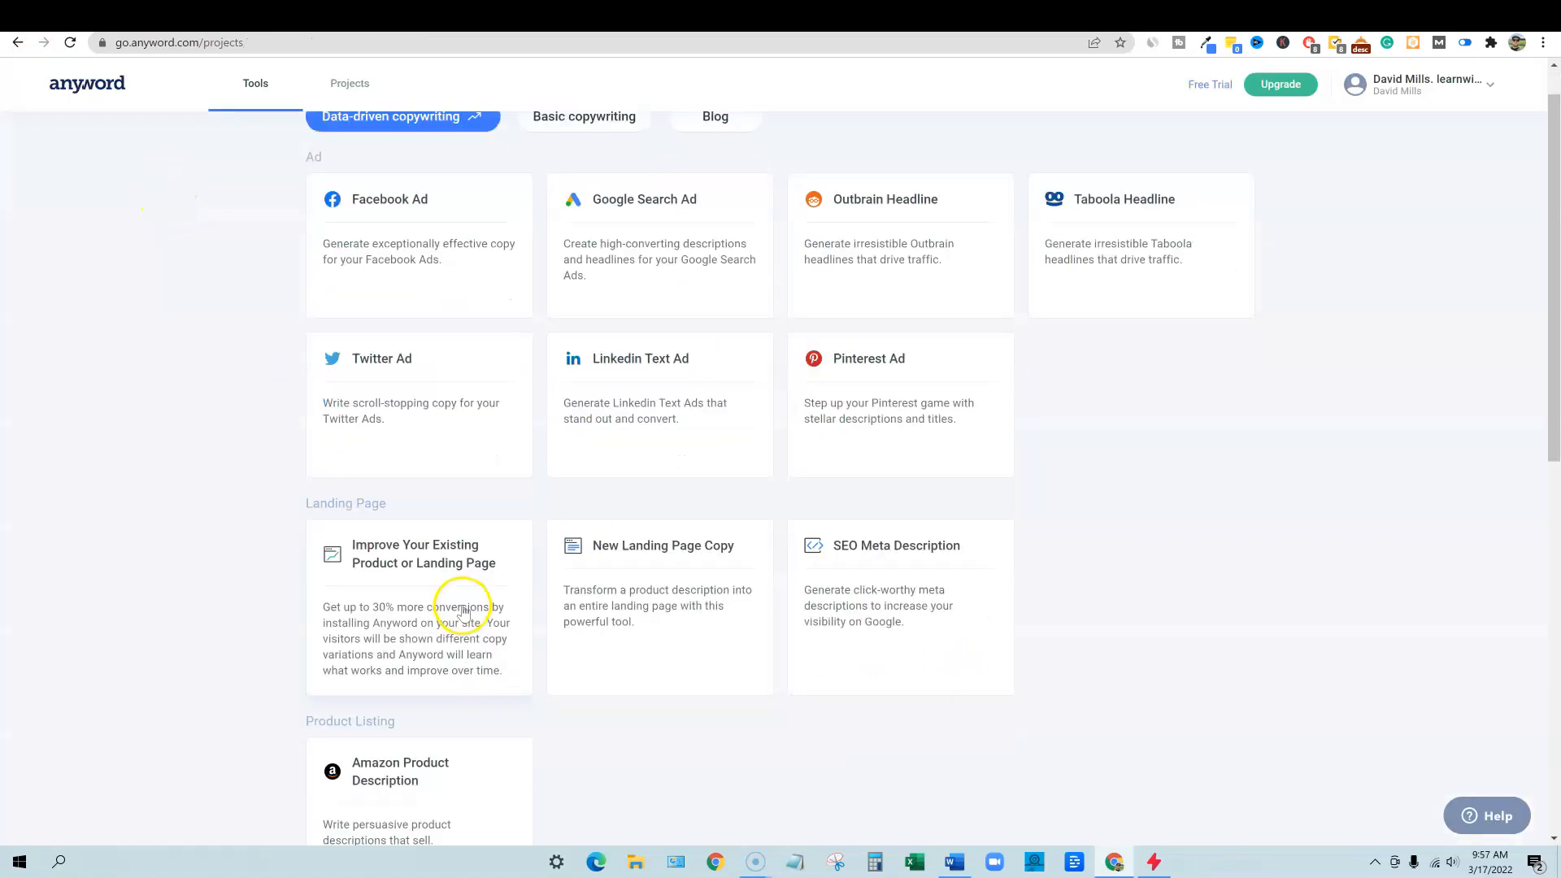
- Look through the data-driven copywriting tools, from ads and landing pages to the product listing, social, email and SMS categories
{"action": "scroll", "coordinate": [559, 632], "scroll_direction": "down", "scroll_amount": 1}
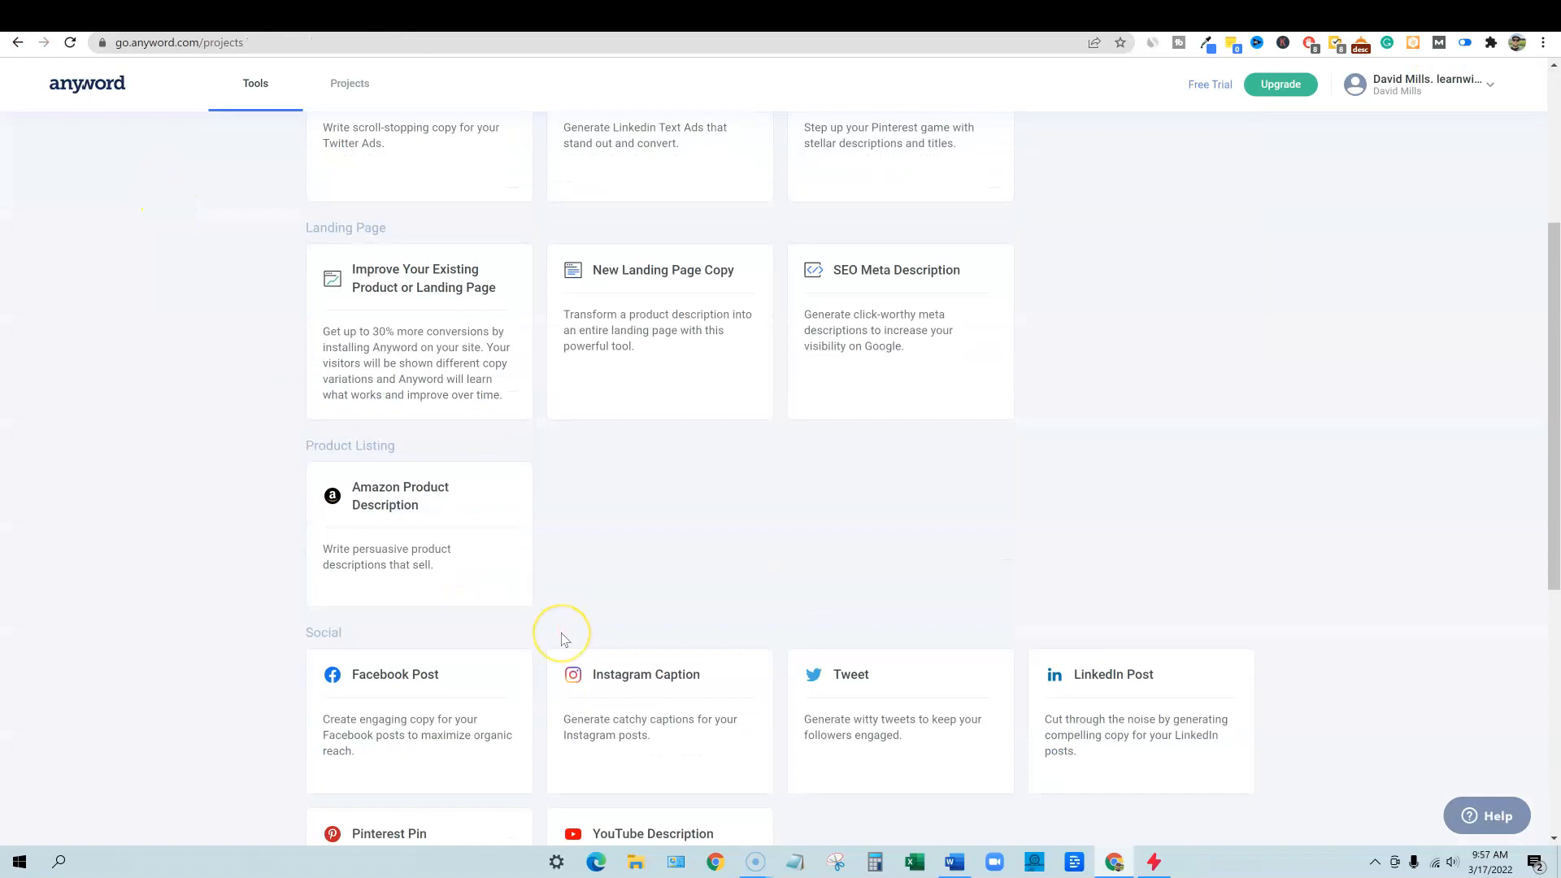
{"action": "scroll", "coordinate": [573, 632], "scroll_direction": "up", "scroll_amount": 4}
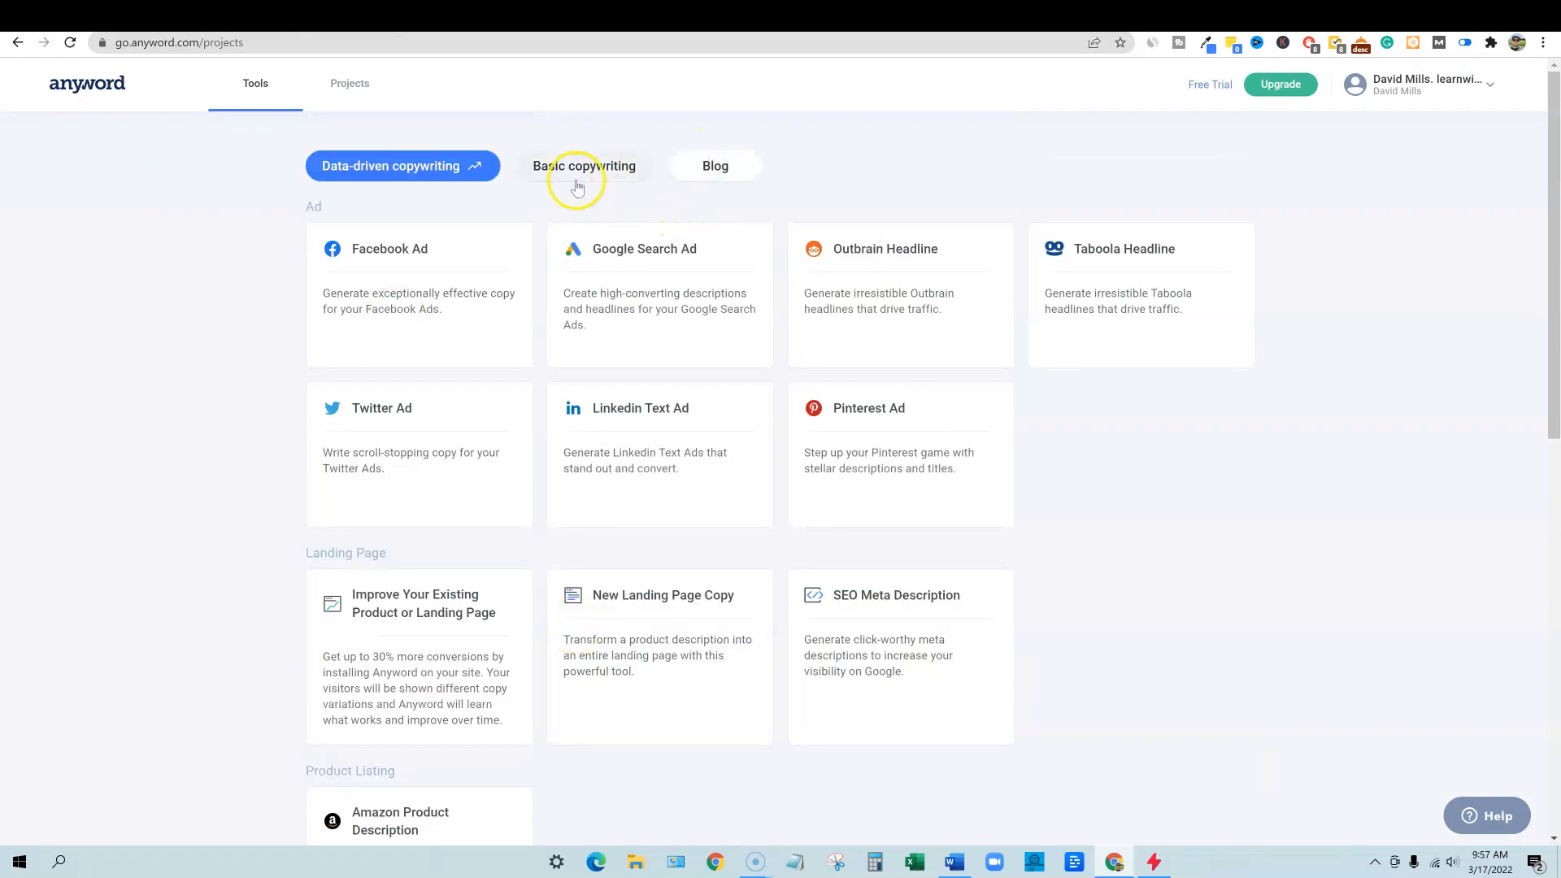
{"action": "scroll", "coordinate": [568, 592], "scroll_direction": "down", "scroll_amount": 5}
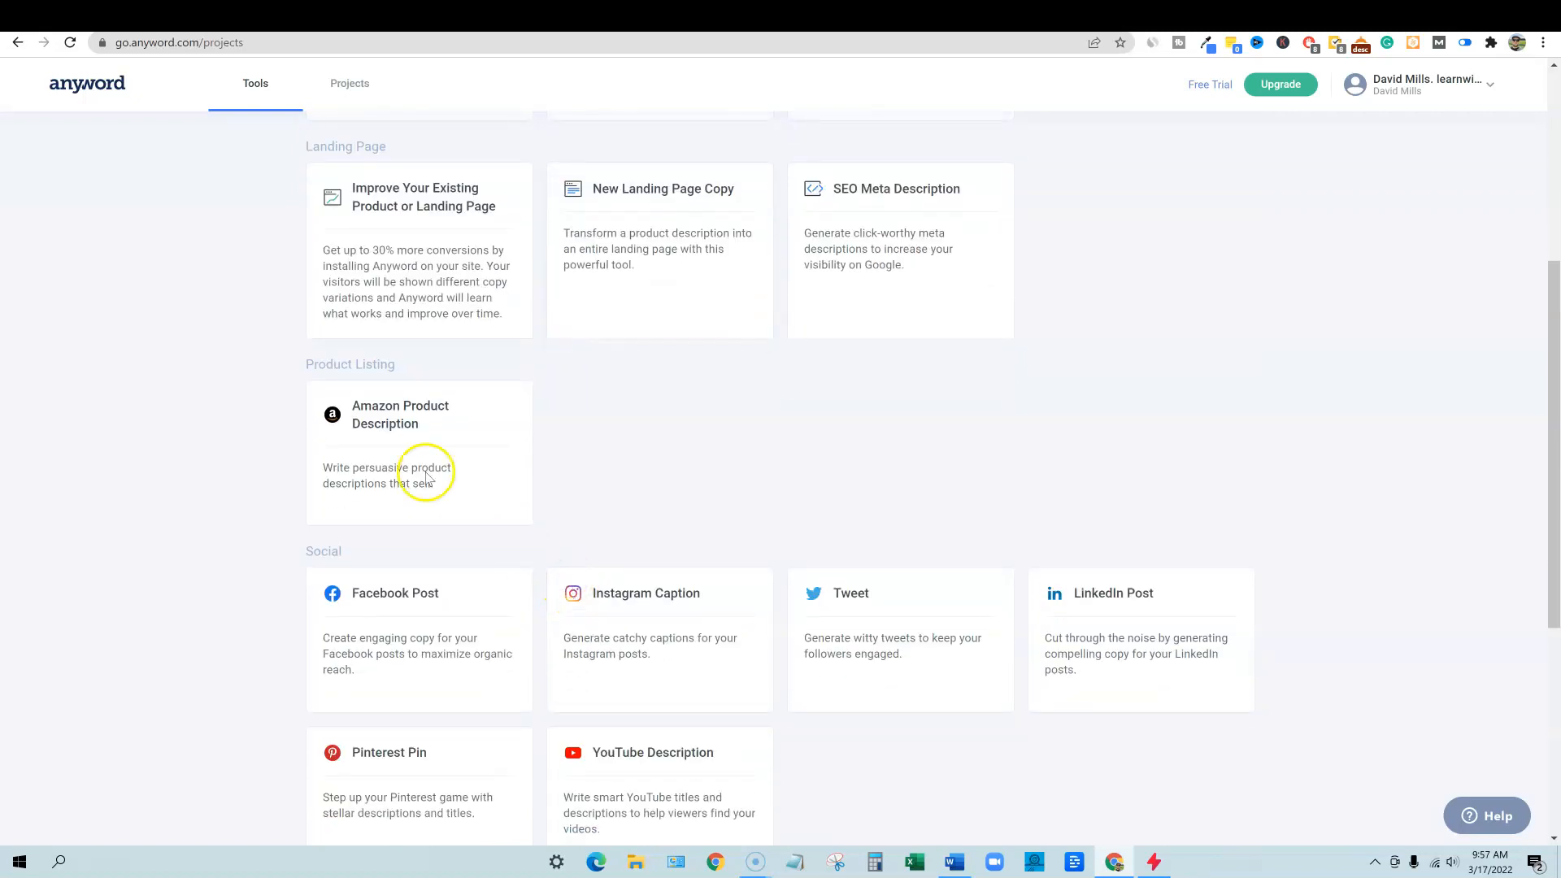
{"action": "scroll", "coordinate": [474, 453], "scroll_direction": "down", "scroll_amount": 3}
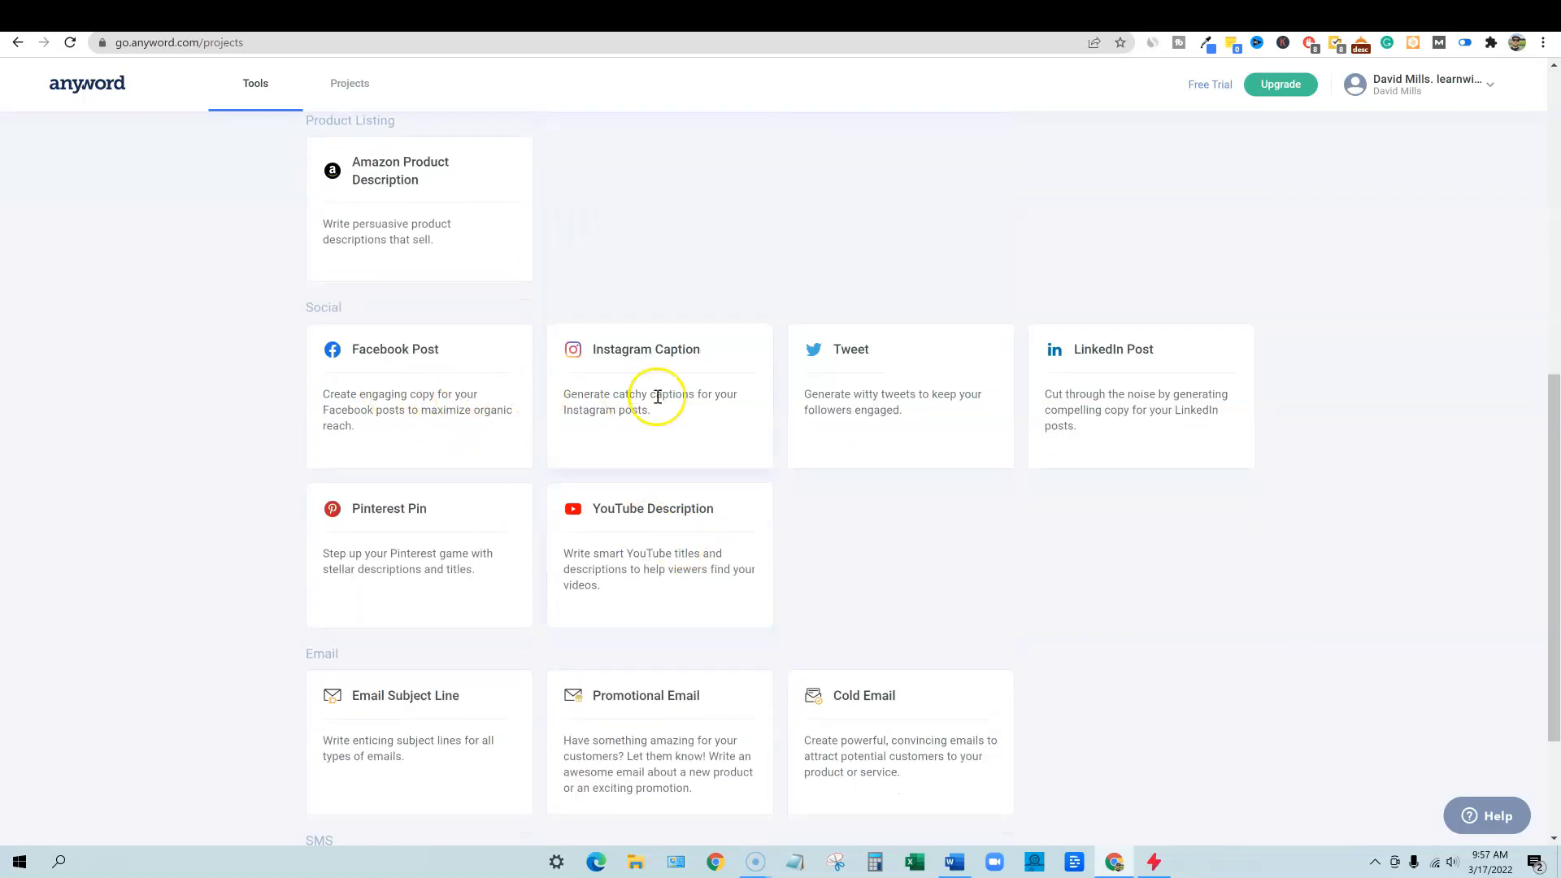
{"action": "scroll", "coordinate": [813, 481], "scroll_direction": "down", "scroll_amount": 2}
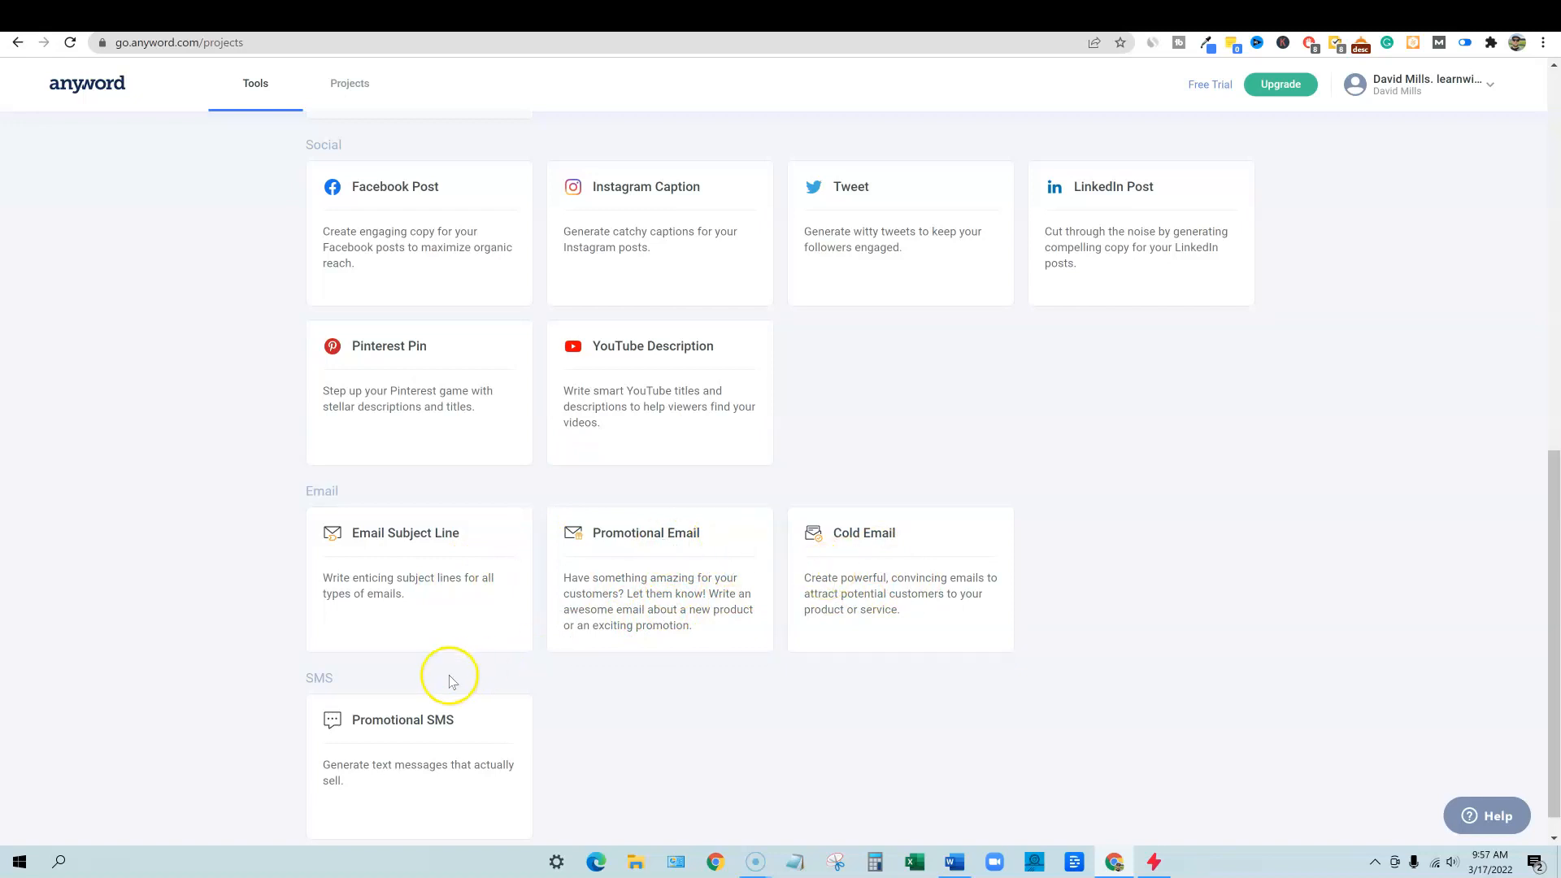
{"action": "scroll", "coordinate": [488, 675], "scroll_direction": "down", "scroll_amount": 1}
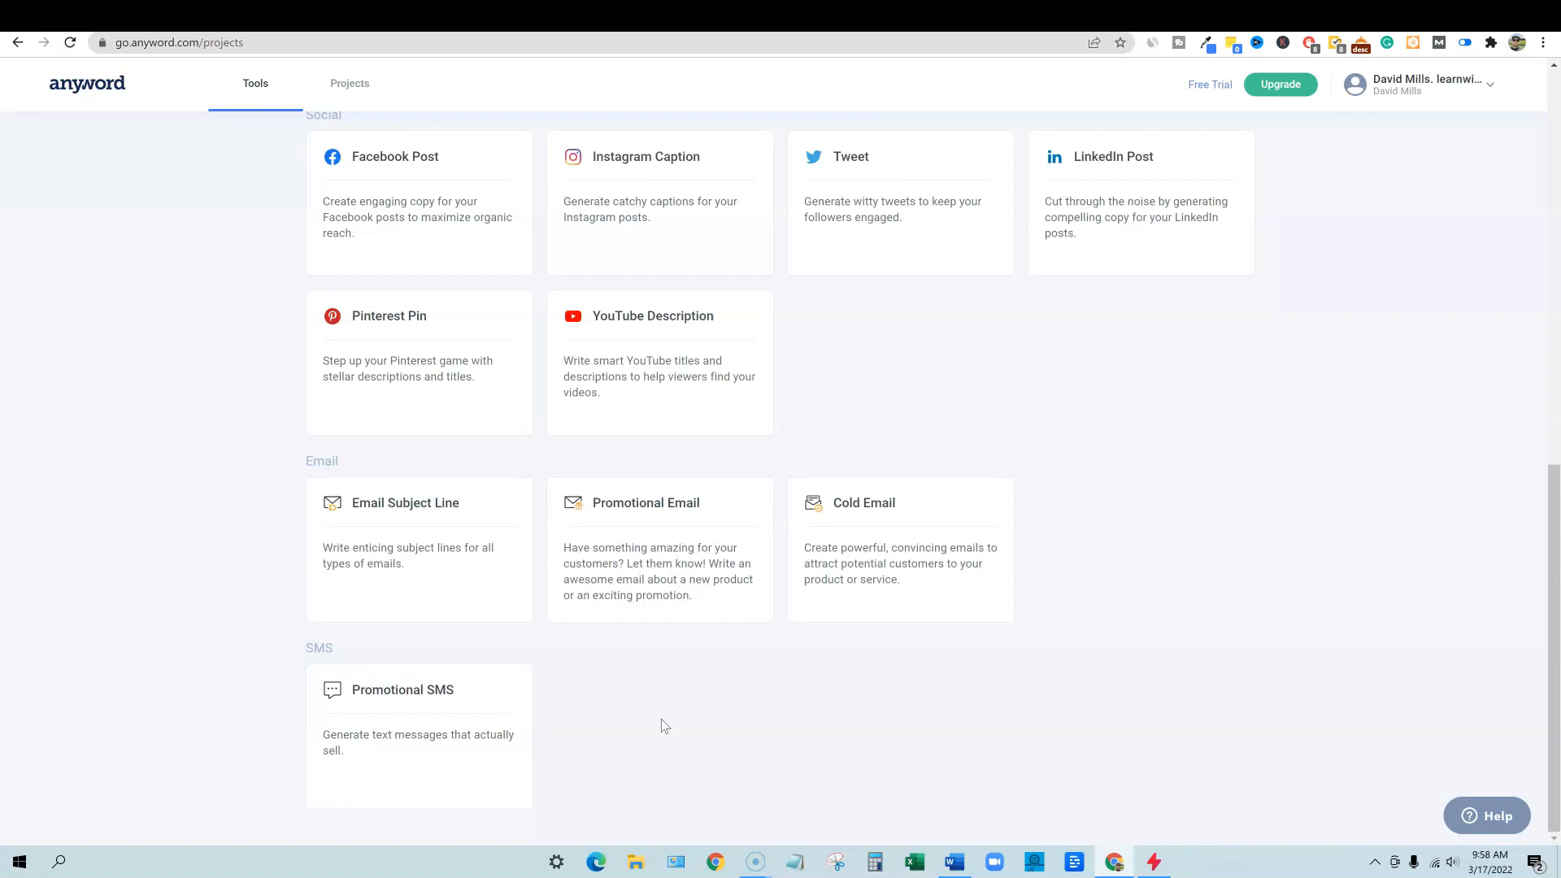
{"action": "left_click", "coordinate": [682, 679]}
{"action": "scroll", "coordinate": [823, 638], "scroll_direction": "up", "scroll_amount": 5}
{"action": "scroll", "coordinate": [840, 679], "scroll_direction": "up", "scroll_amount": 5}
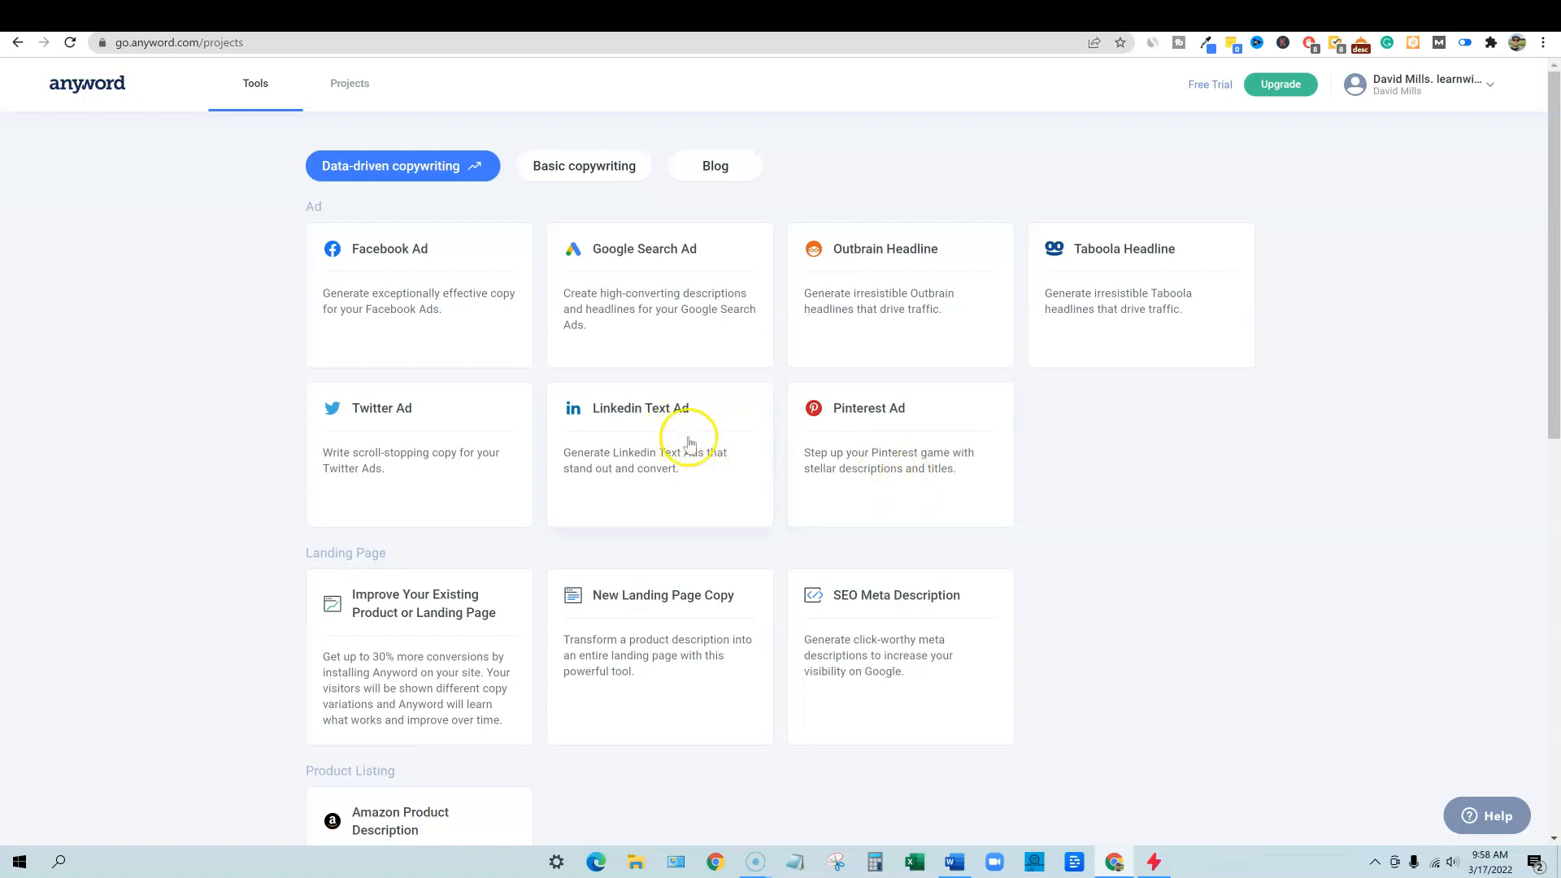
- Browse the Basic copywriting and Blog tool categories, comparing them with the data-driven copywriting tools
{"action": "left_click", "coordinate": [567, 171]}
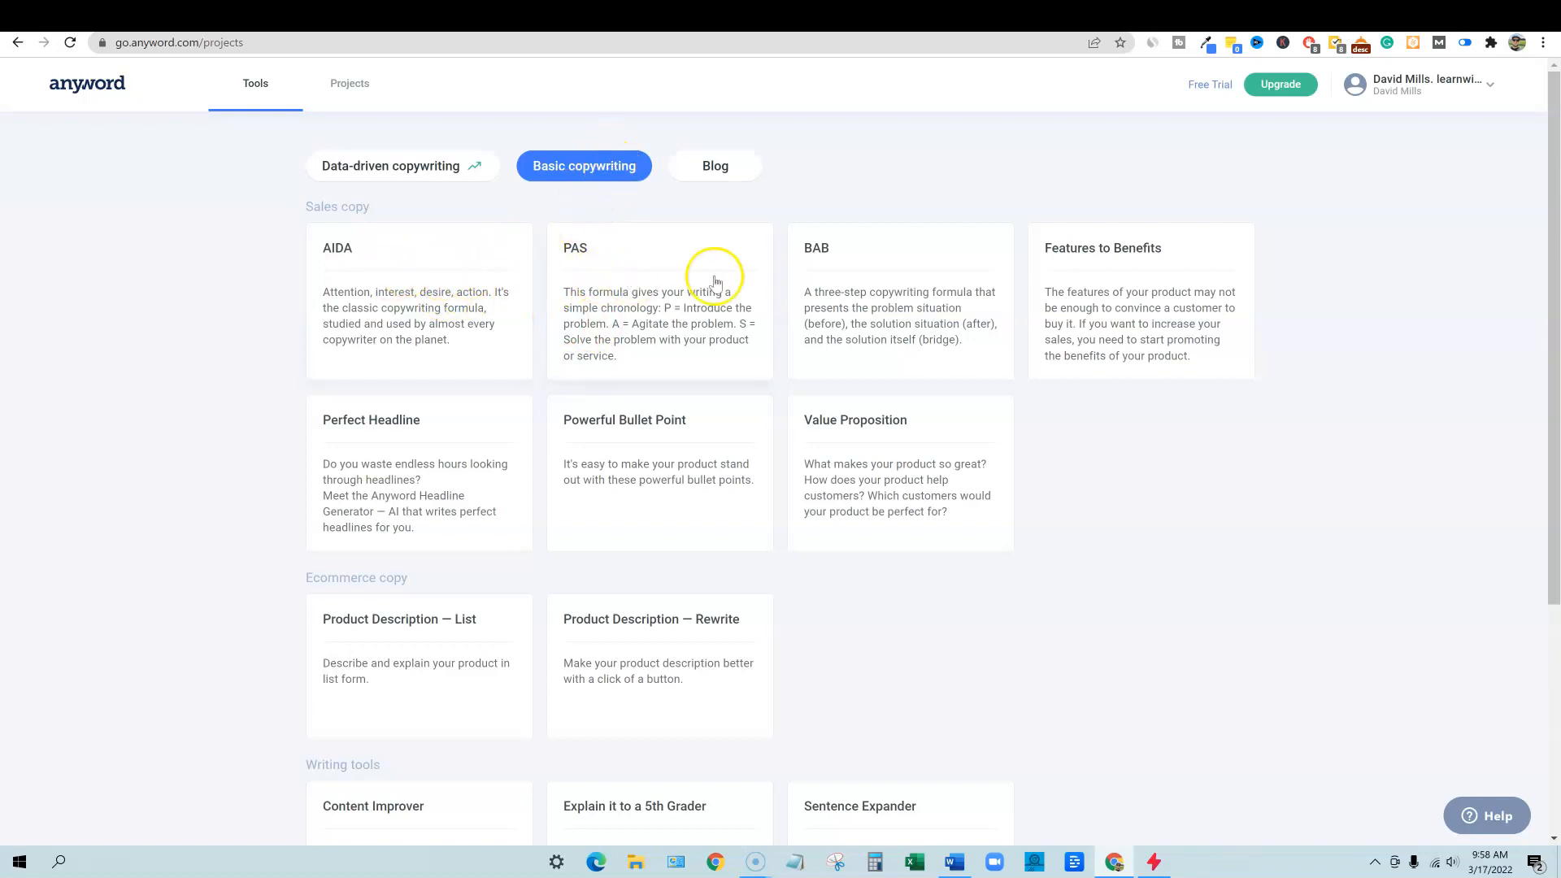
{"action": "scroll", "coordinate": [488, 650], "scroll_direction": "down", "scroll_amount": 4}
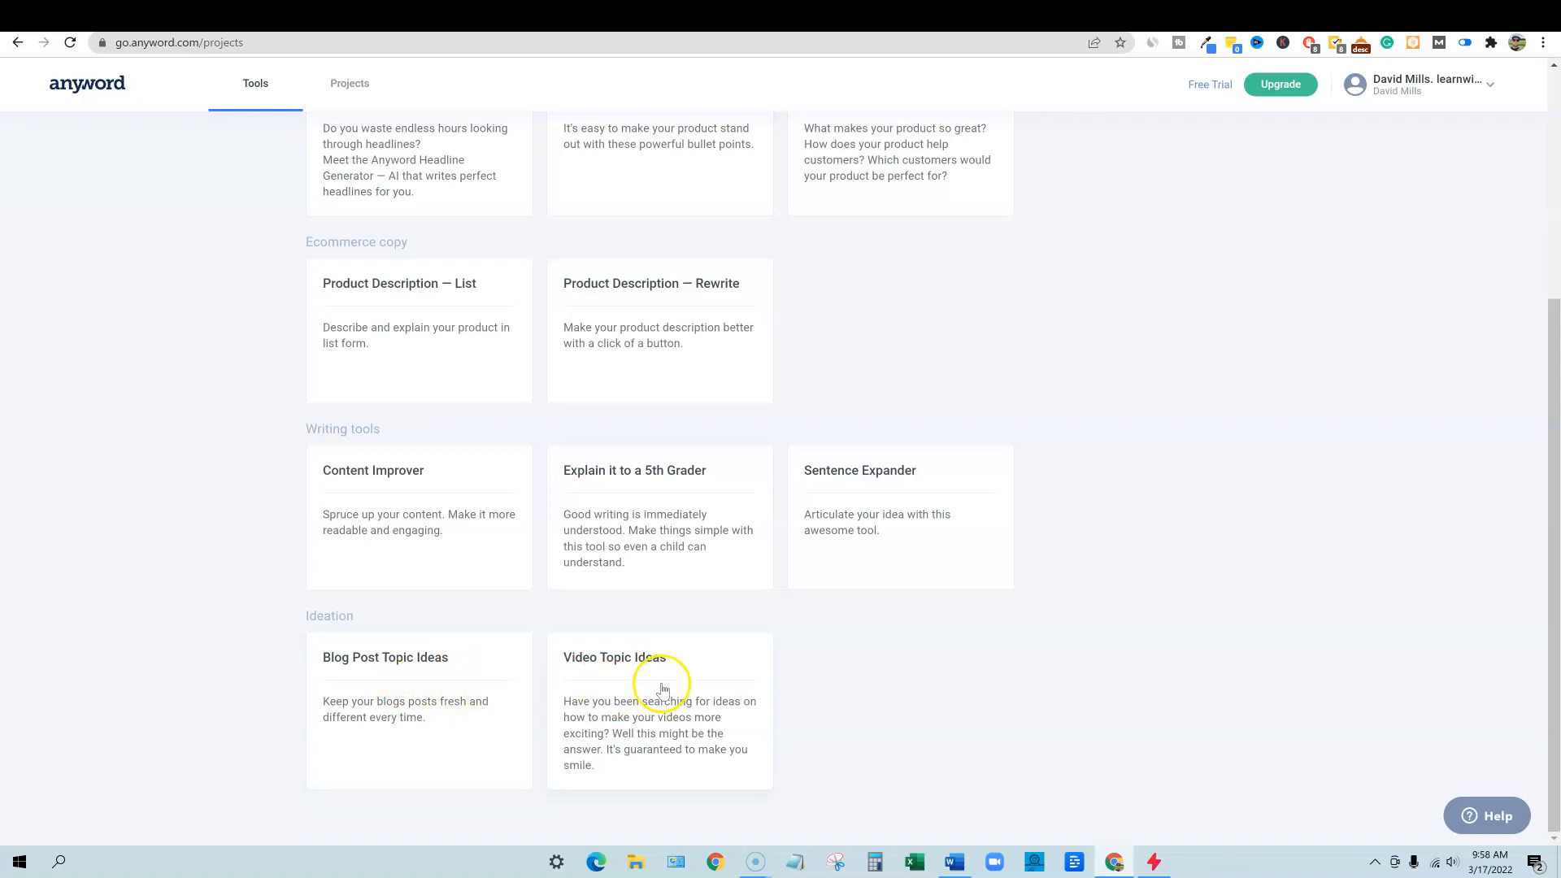
{"action": "scroll", "coordinate": [661, 690], "scroll_direction": "up", "scroll_amount": 4}
{"action": "left_click", "coordinate": [715, 165]}
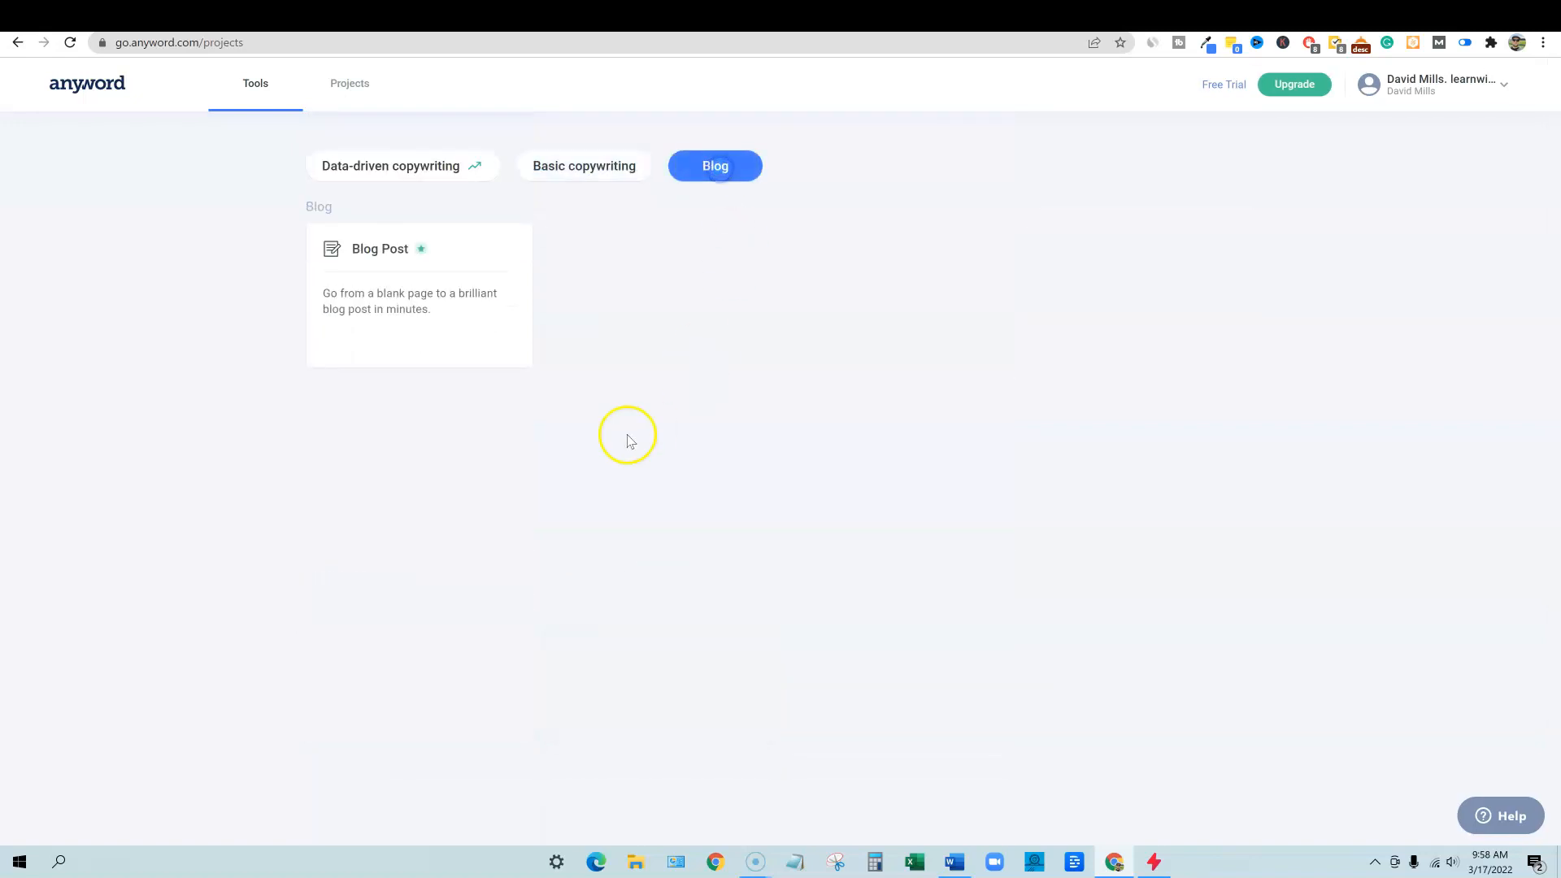
{"action": "left_click", "coordinate": [435, 165]}
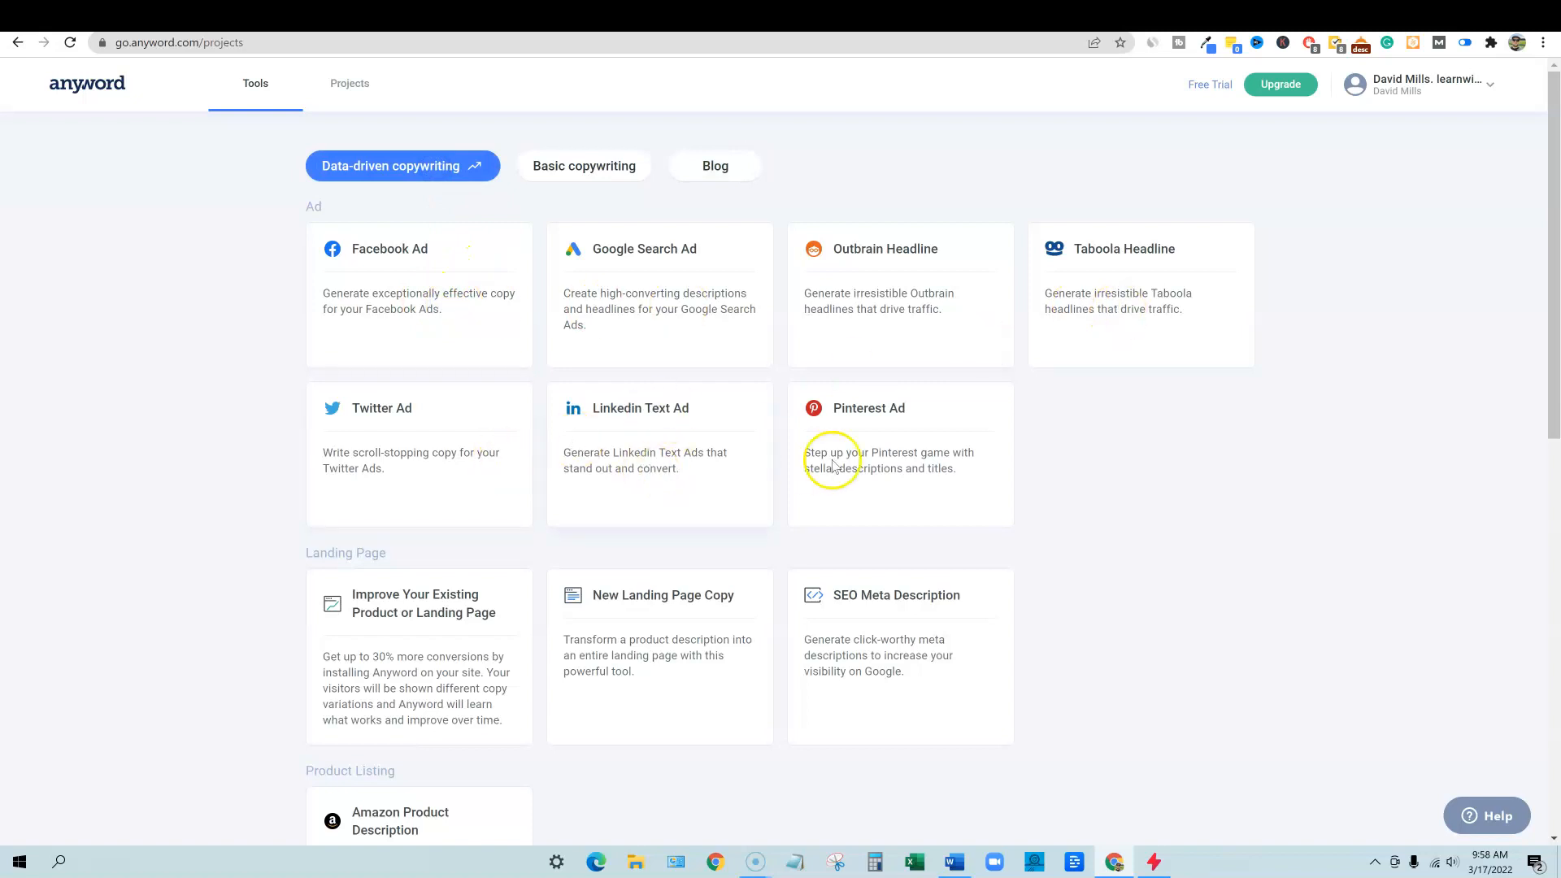
{"action": "scroll", "coordinate": [435, 709], "scroll_direction": "down", "scroll_amount": 6}
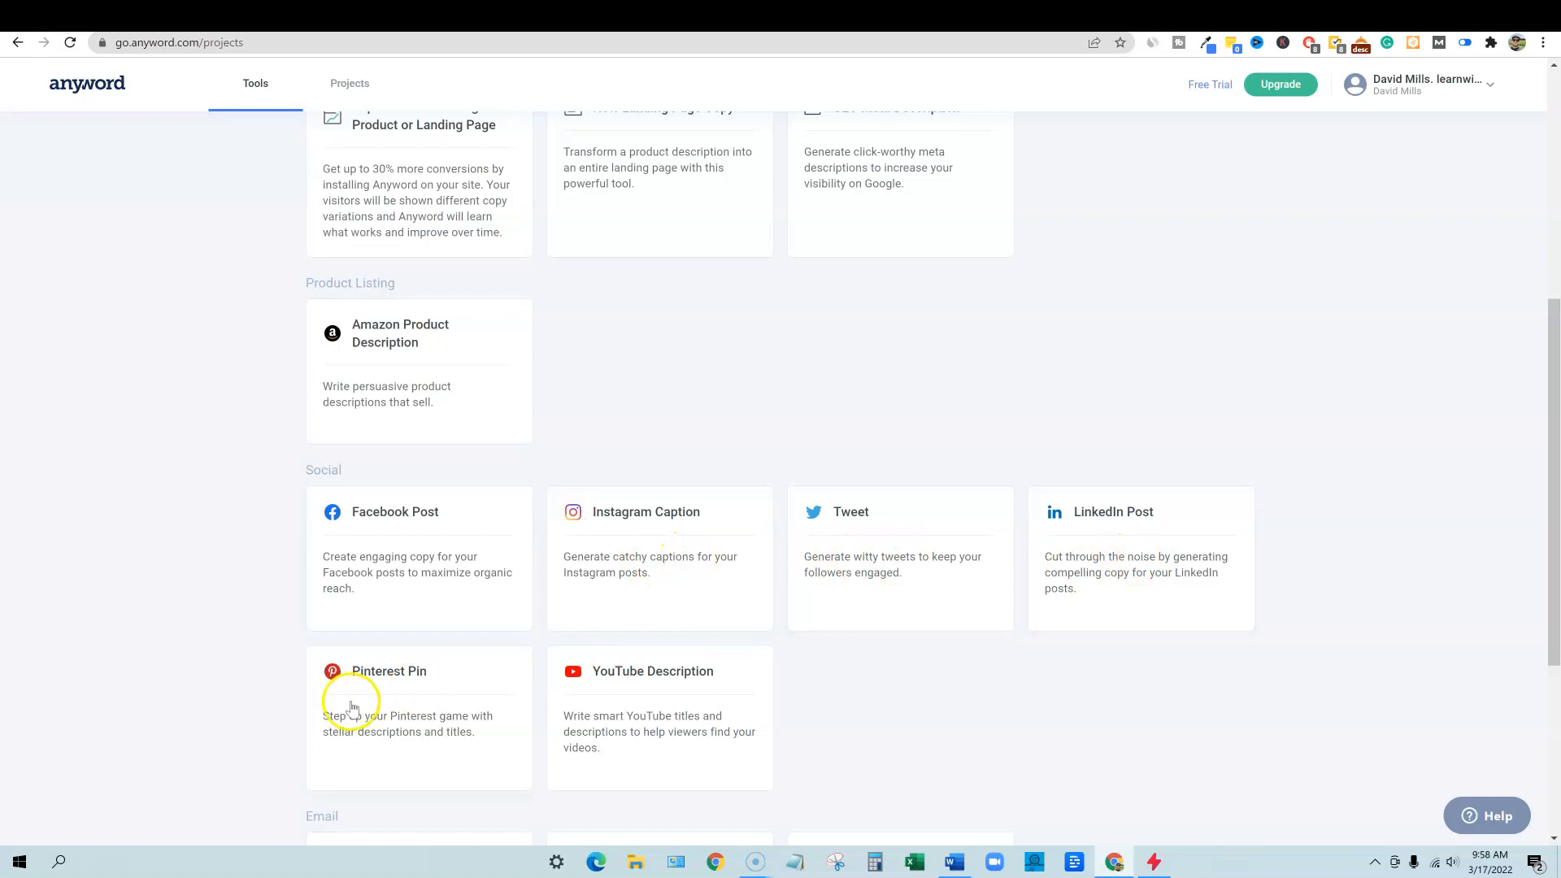
{"action": "scroll", "coordinate": [618, 697], "scroll_direction": "down", "scroll_amount": 4}
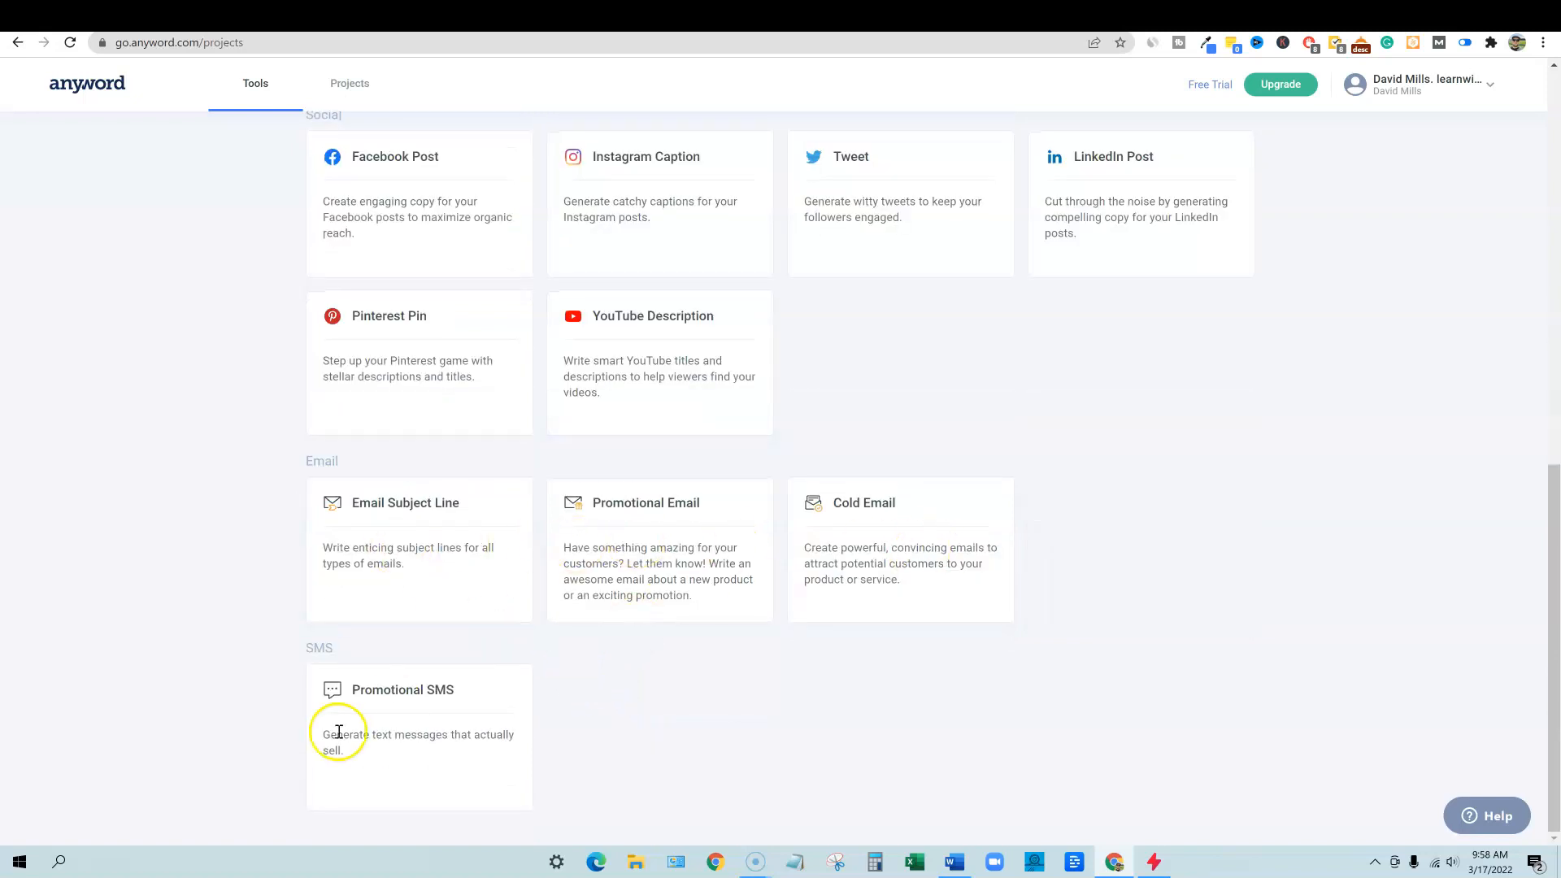
{"action": "scroll", "coordinate": [526, 402], "scroll_direction": "up", "scroll_amount": 5}
{"action": "scroll", "coordinate": [526, 402], "scroll_direction": "up", "scroll_amount": 5}
{"action": "left_click", "coordinate": [583, 165]}
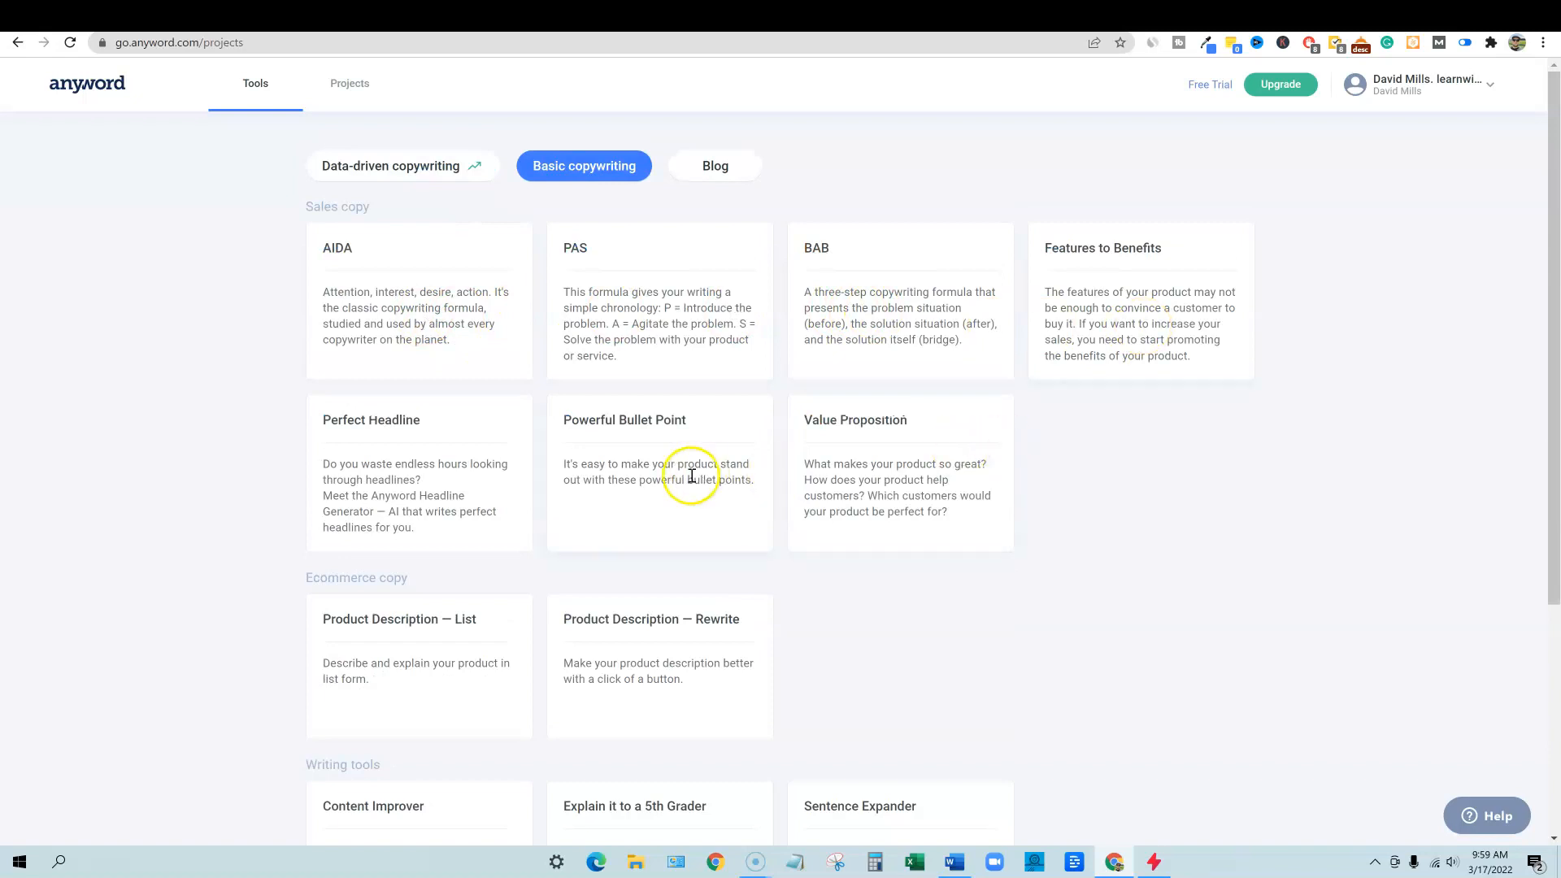
{"action": "scroll", "coordinate": [569, 659], "scroll_direction": "down", "scroll_amount": 3}
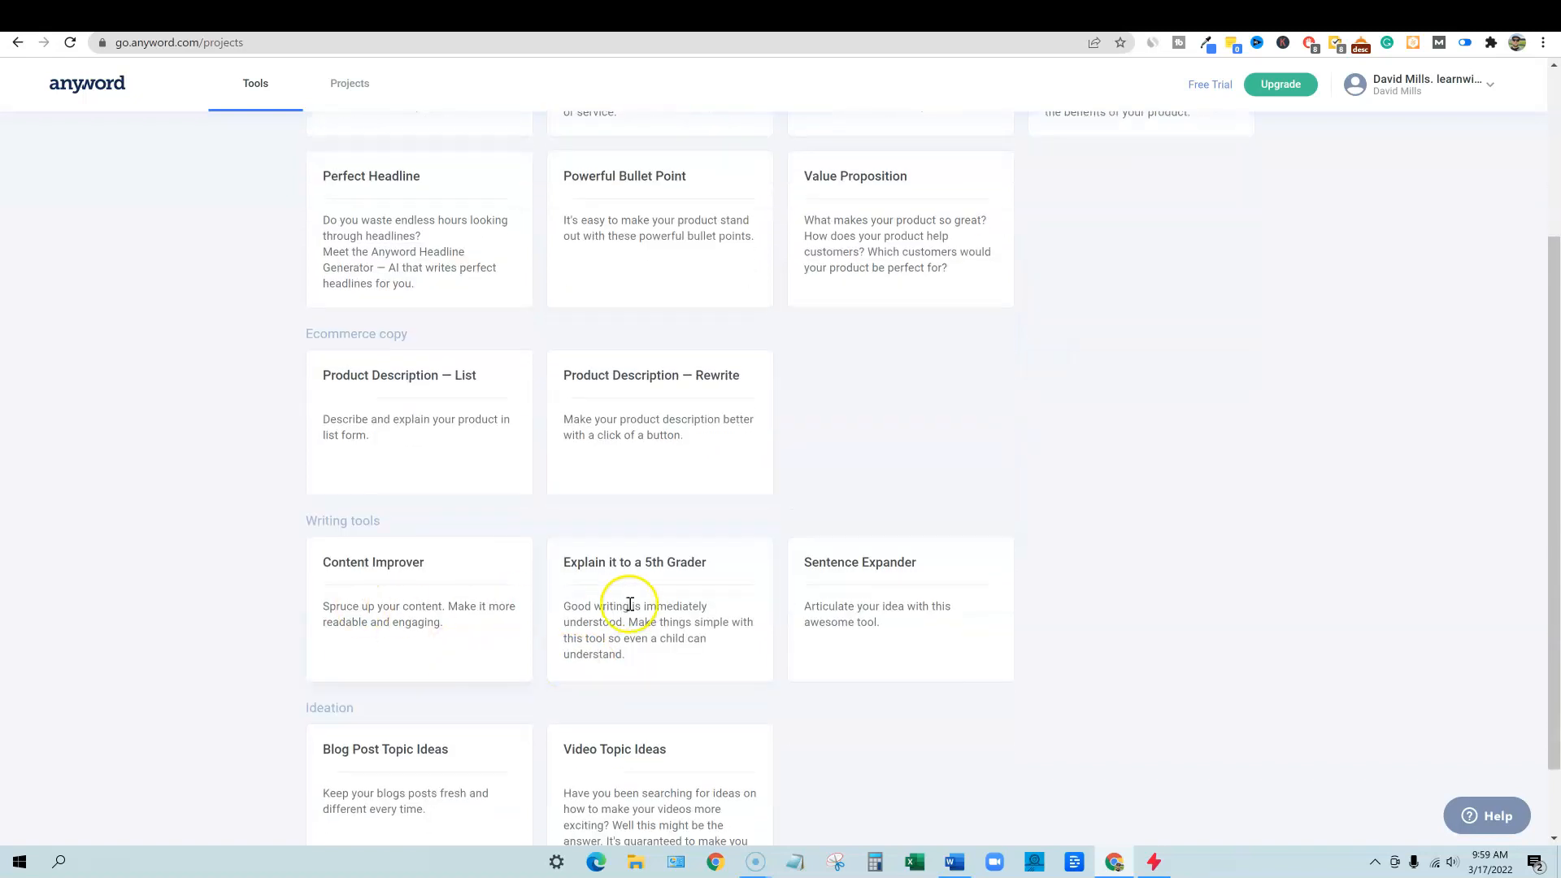
{"action": "scroll", "coordinate": [567, 786], "scroll_direction": "up", "scroll_amount": 3}
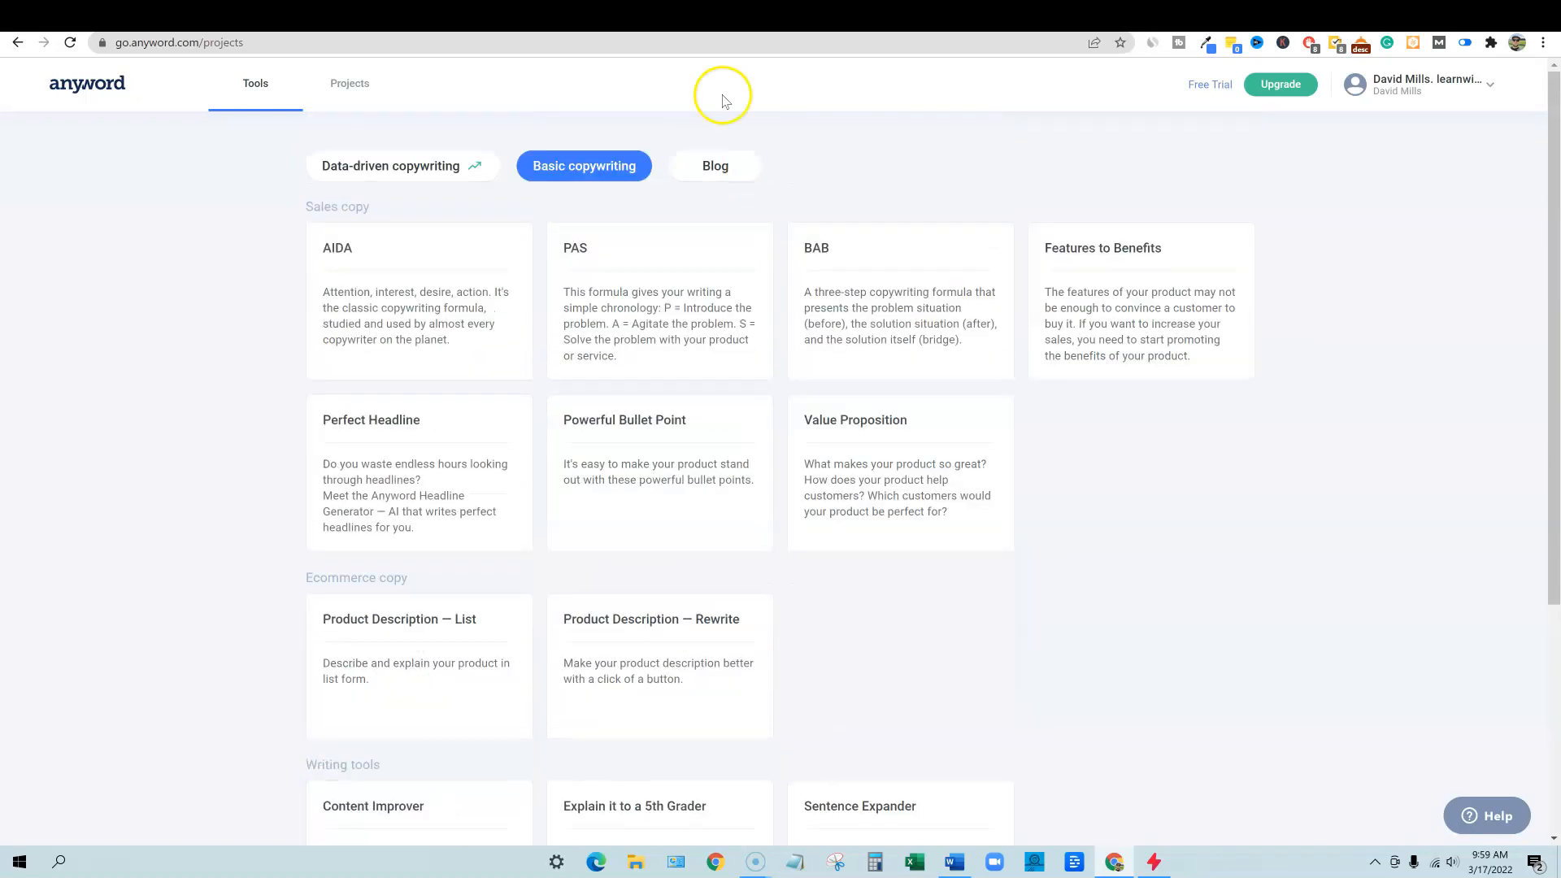
- Start a new Blog Post project and describe it as "write a blog post about the 15 best ways to lose weight fast"
{"action": "left_click", "coordinate": [715, 166]}
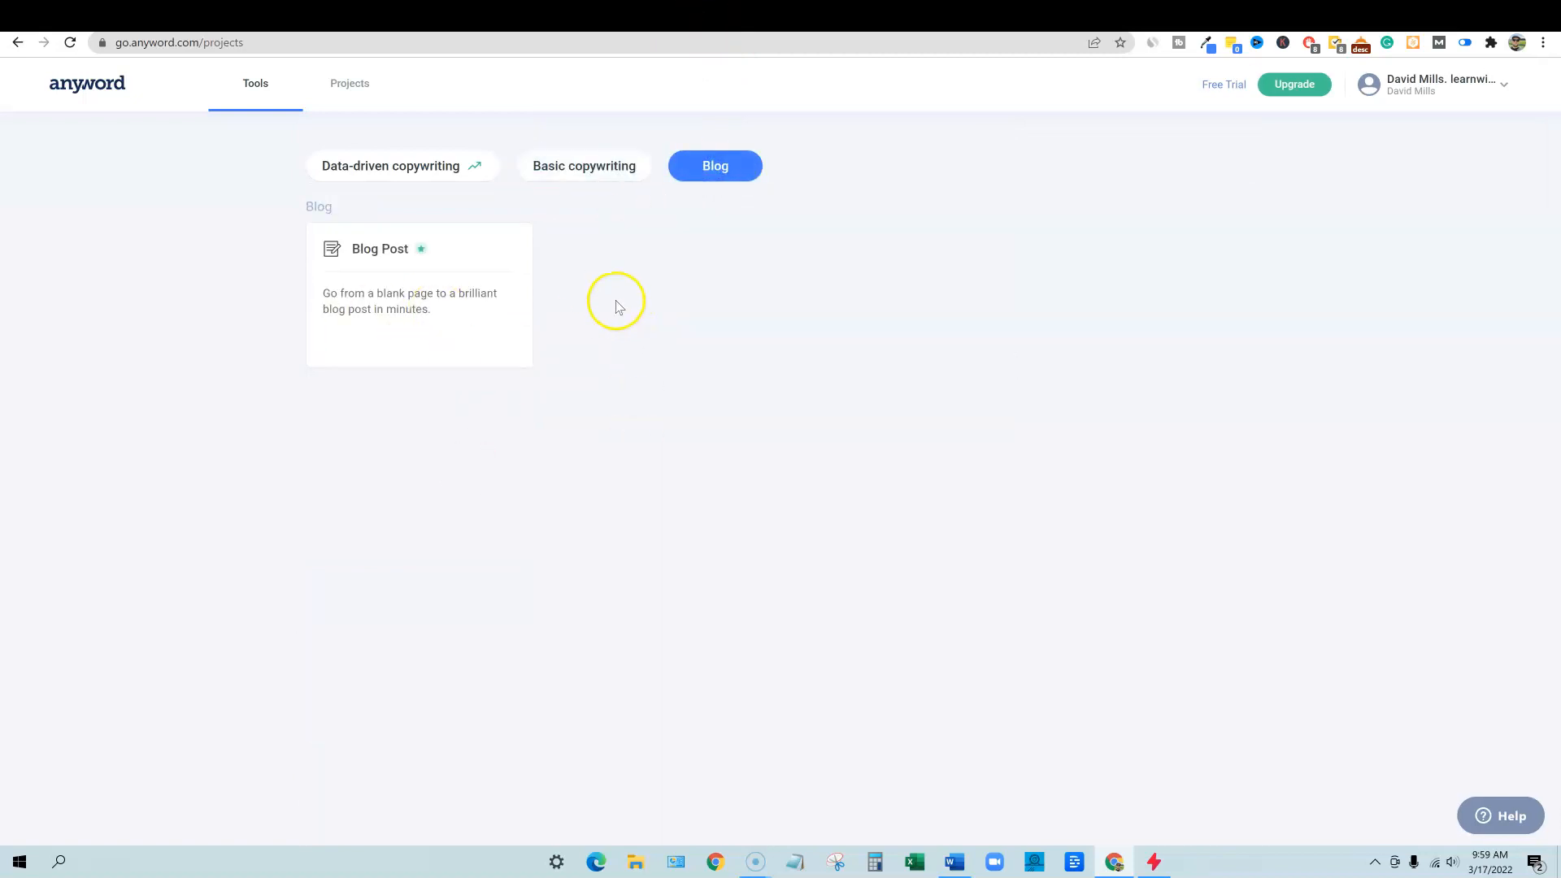
{"action": "left_click", "coordinate": [419, 280]}
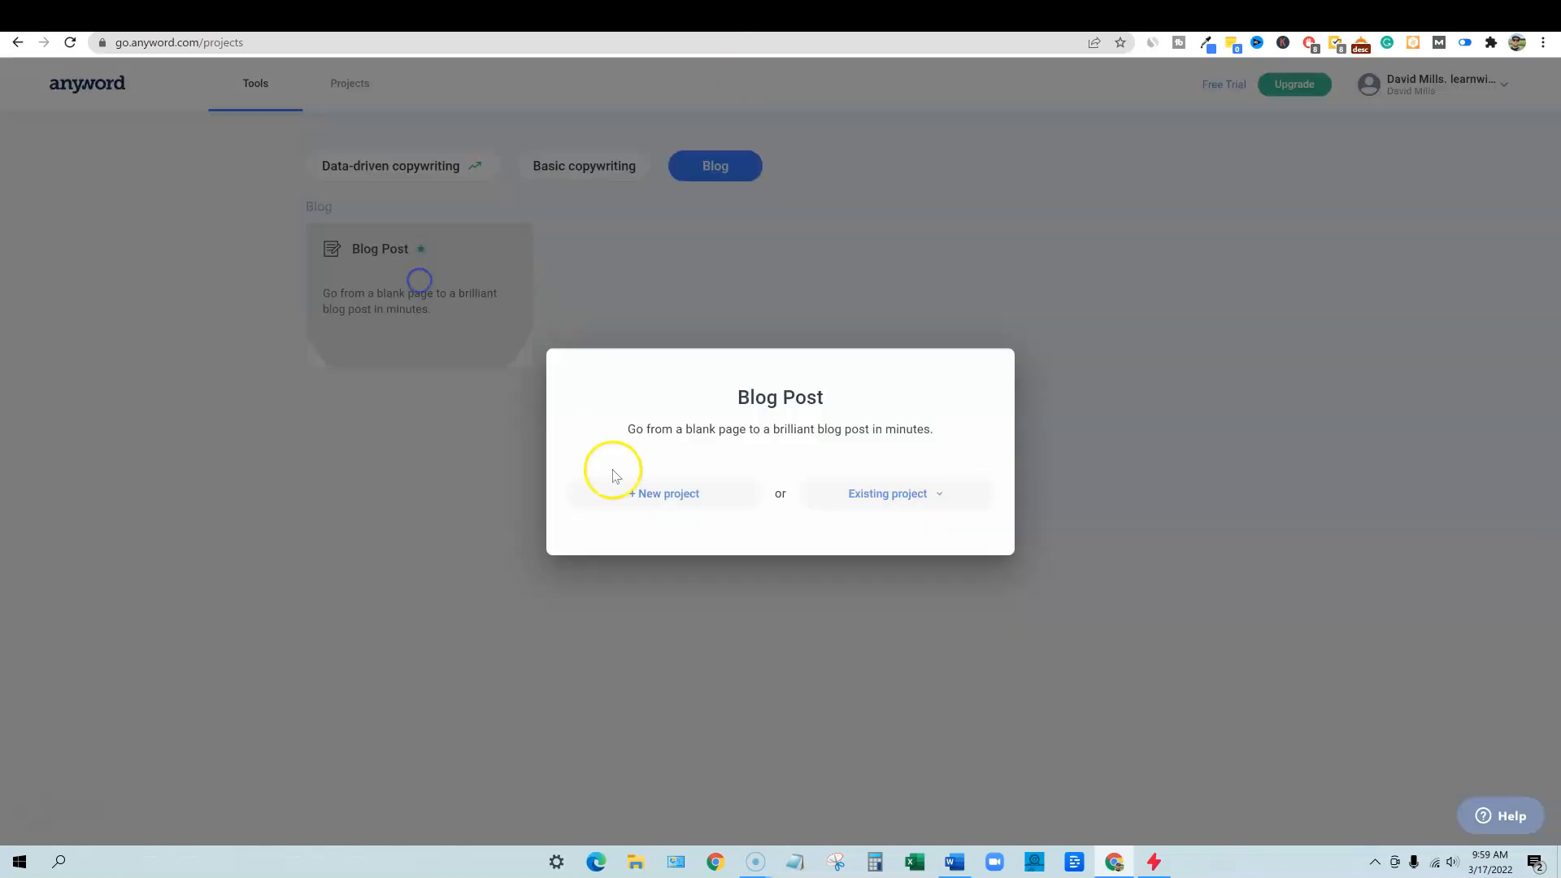
{"action": "left_click", "coordinate": [681, 498]}
{"action": "left_click", "coordinate": [642, 333]}
{"action": "type", "text": "writ"}
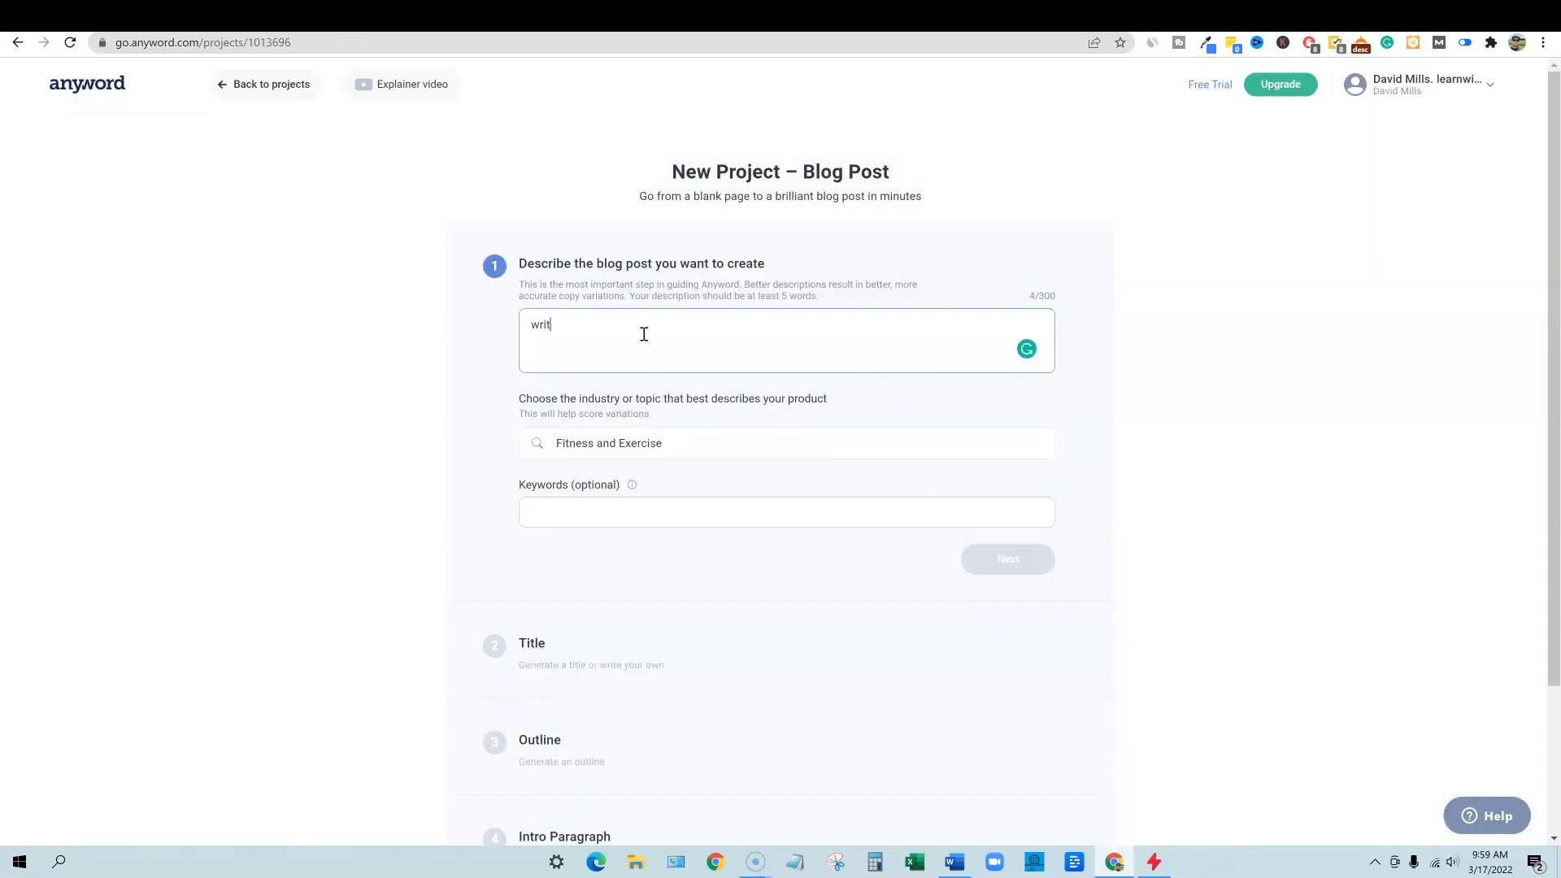
{"action": "type", "text": "e a blog post about the 15 best ways to lose weight fast"}
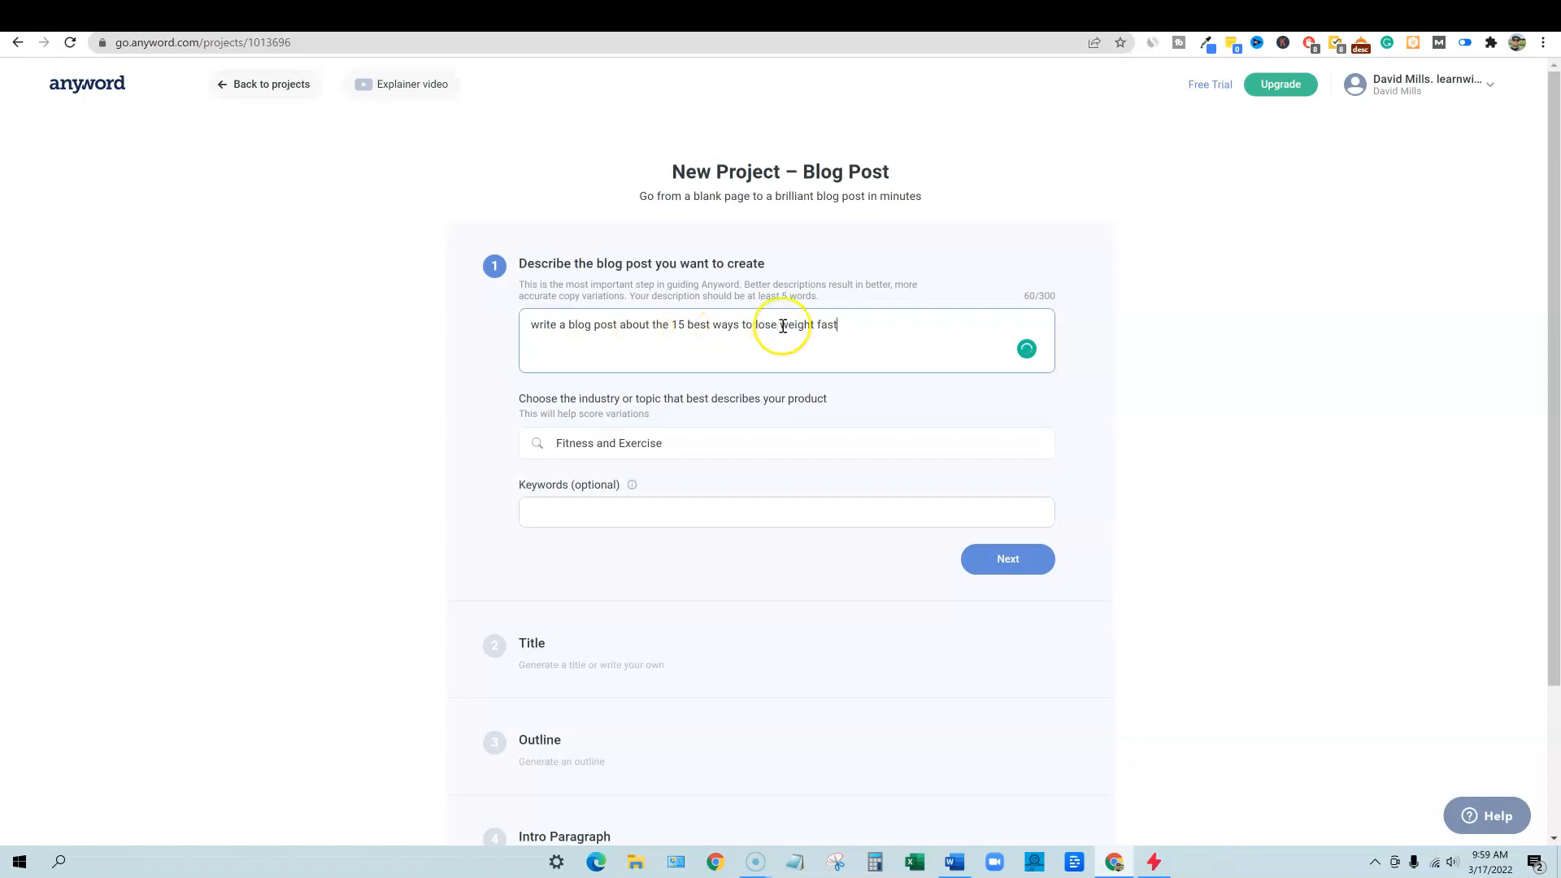
- Copy "lose weight fast" from the description into the project's keywords and continue to title generation
{"action": "left_click", "coordinate": [664, 449]}
{"action": "left_click", "coordinate": [636, 510]}
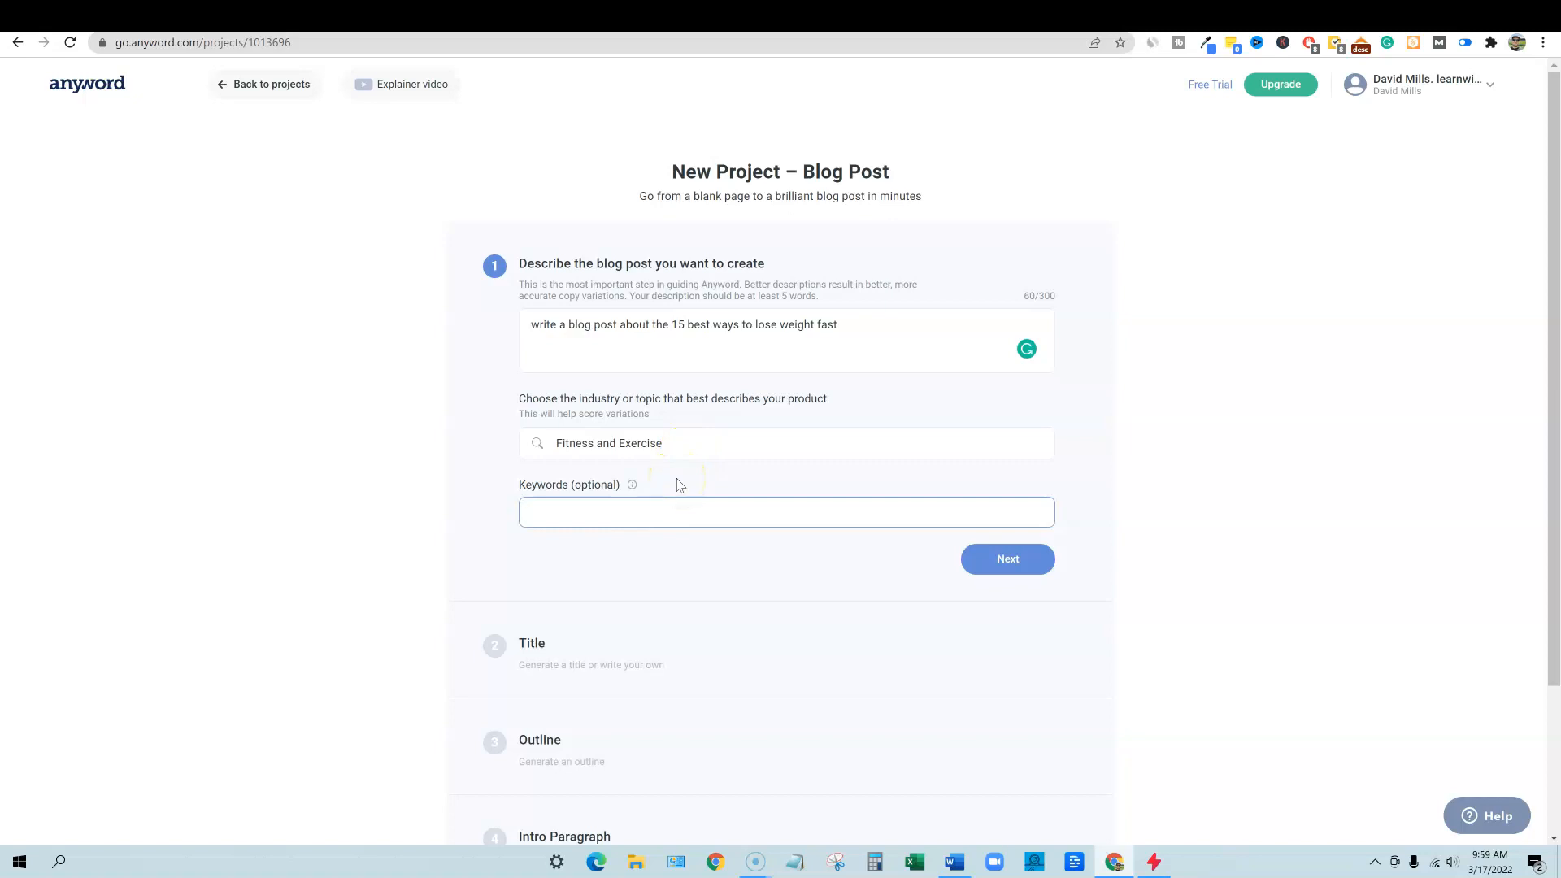
{"action": "left_click_drag", "start_coordinate": [844, 324], "coordinate": [776, 327]}
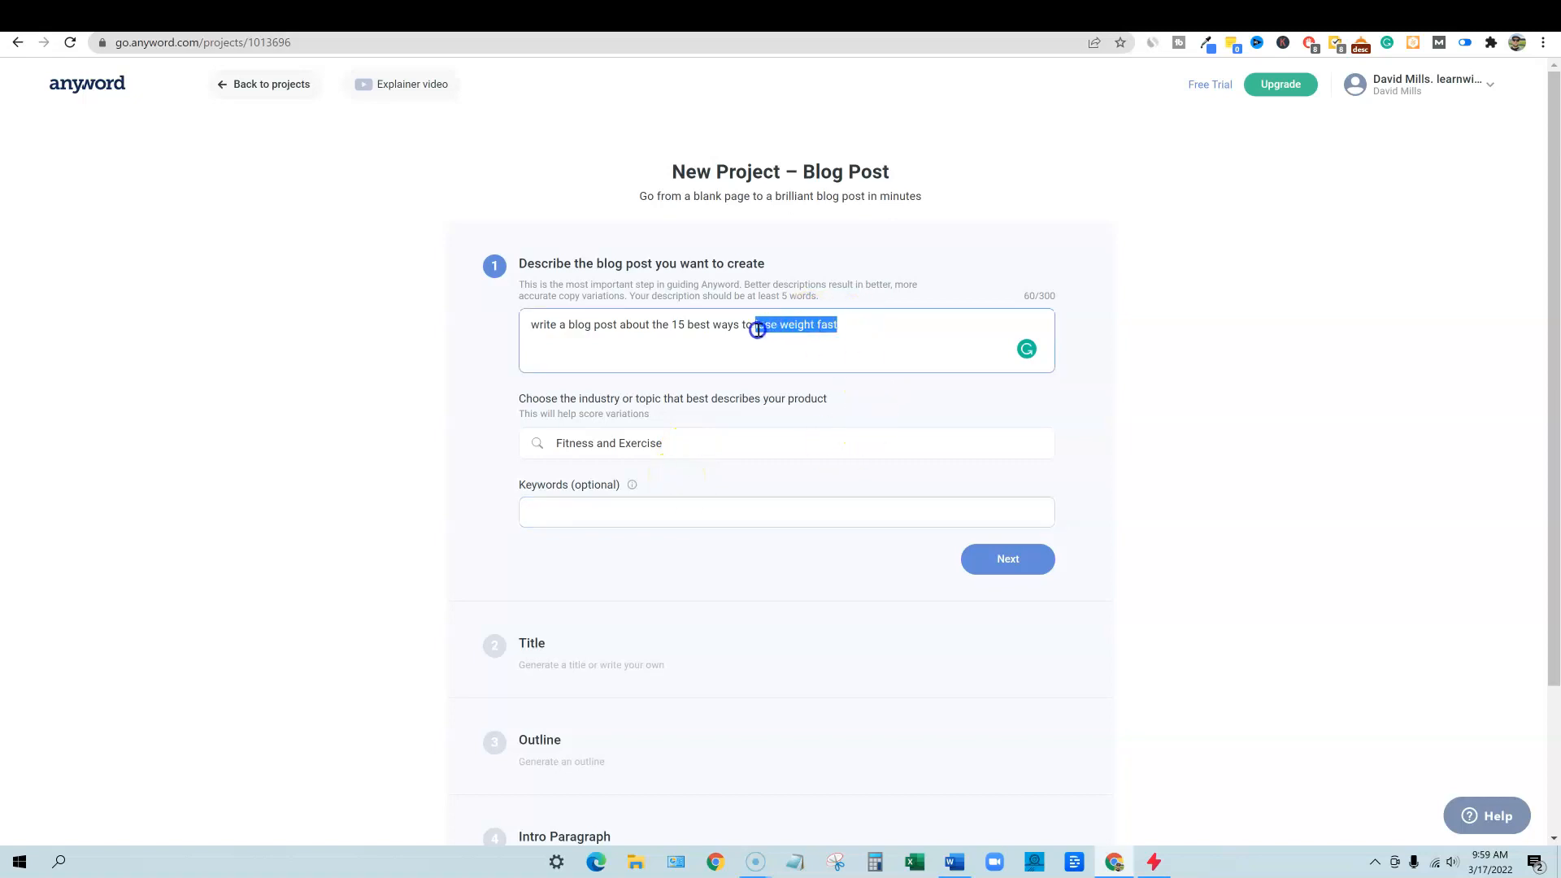
{"action": "key", "text": "ctrl+c"}
{"action": "left_click", "coordinate": [667, 515]}
{"action": "key", "text": "ctrl+v"}
{"action": "left_click", "coordinate": [755, 599]}
{"action": "left_click", "coordinate": [999, 560]}
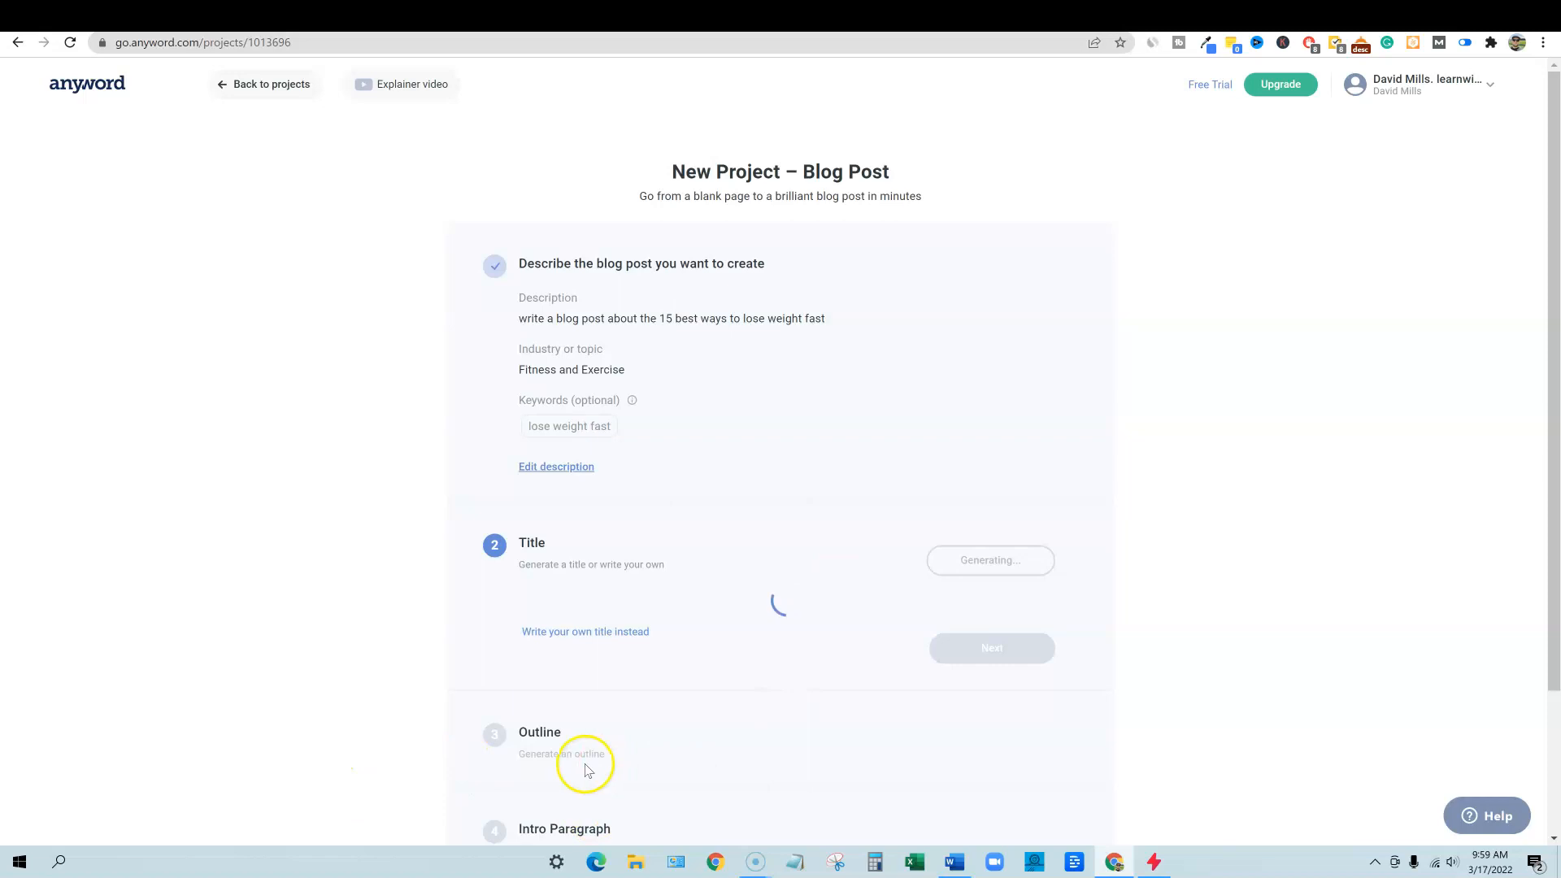
- Review the generated title suggestions and select "The 8 Best Ways to Lose Weight Fast"
{"action": "scroll", "coordinate": [650, 736], "scroll_direction": "down", "scroll_amount": 1}
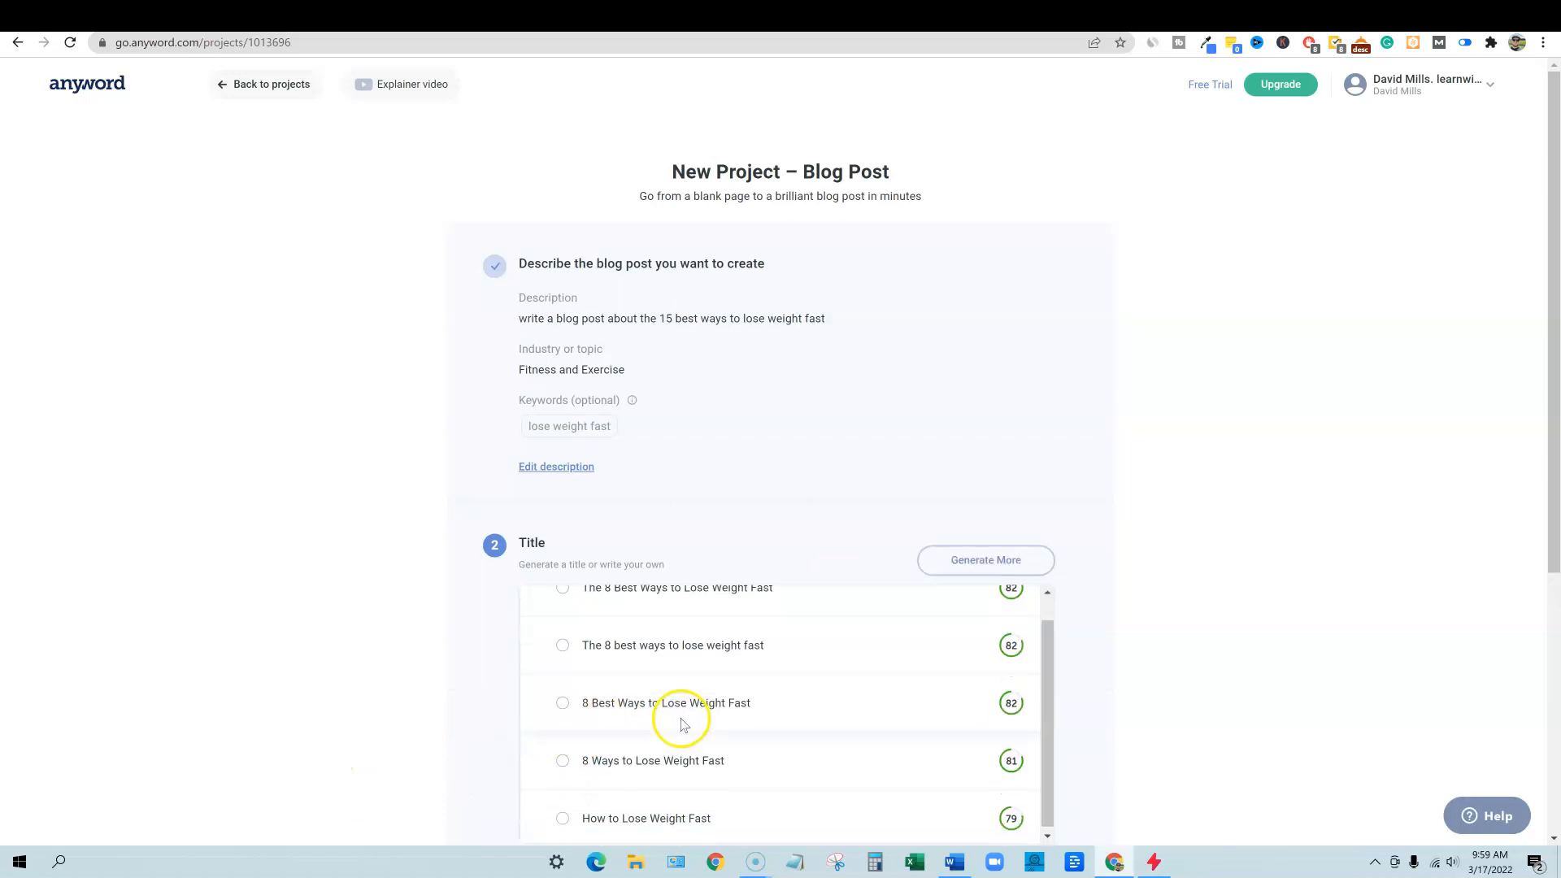
{"action": "scroll", "coordinate": [1081, 723], "scroll_direction": "down", "scroll_amount": 2}
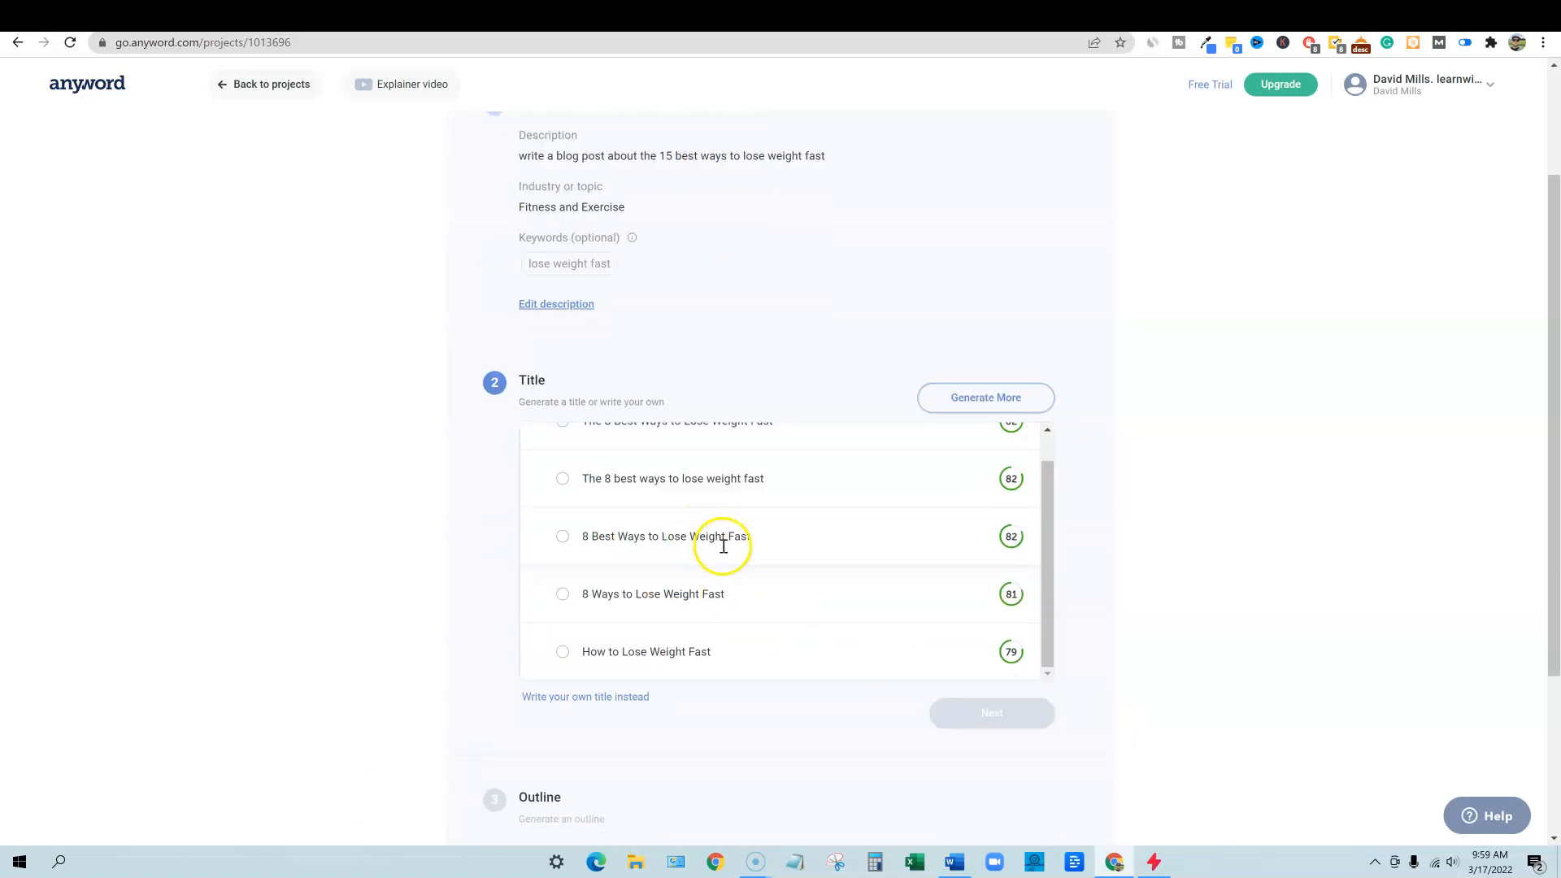
{"action": "scroll", "coordinate": [721, 540], "scroll_direction": "up", "scroll_amount": 1}
{"action": "scroll", "coordinate": [628, 541], "scroll_direction": "up", "scroll_amount": 1}
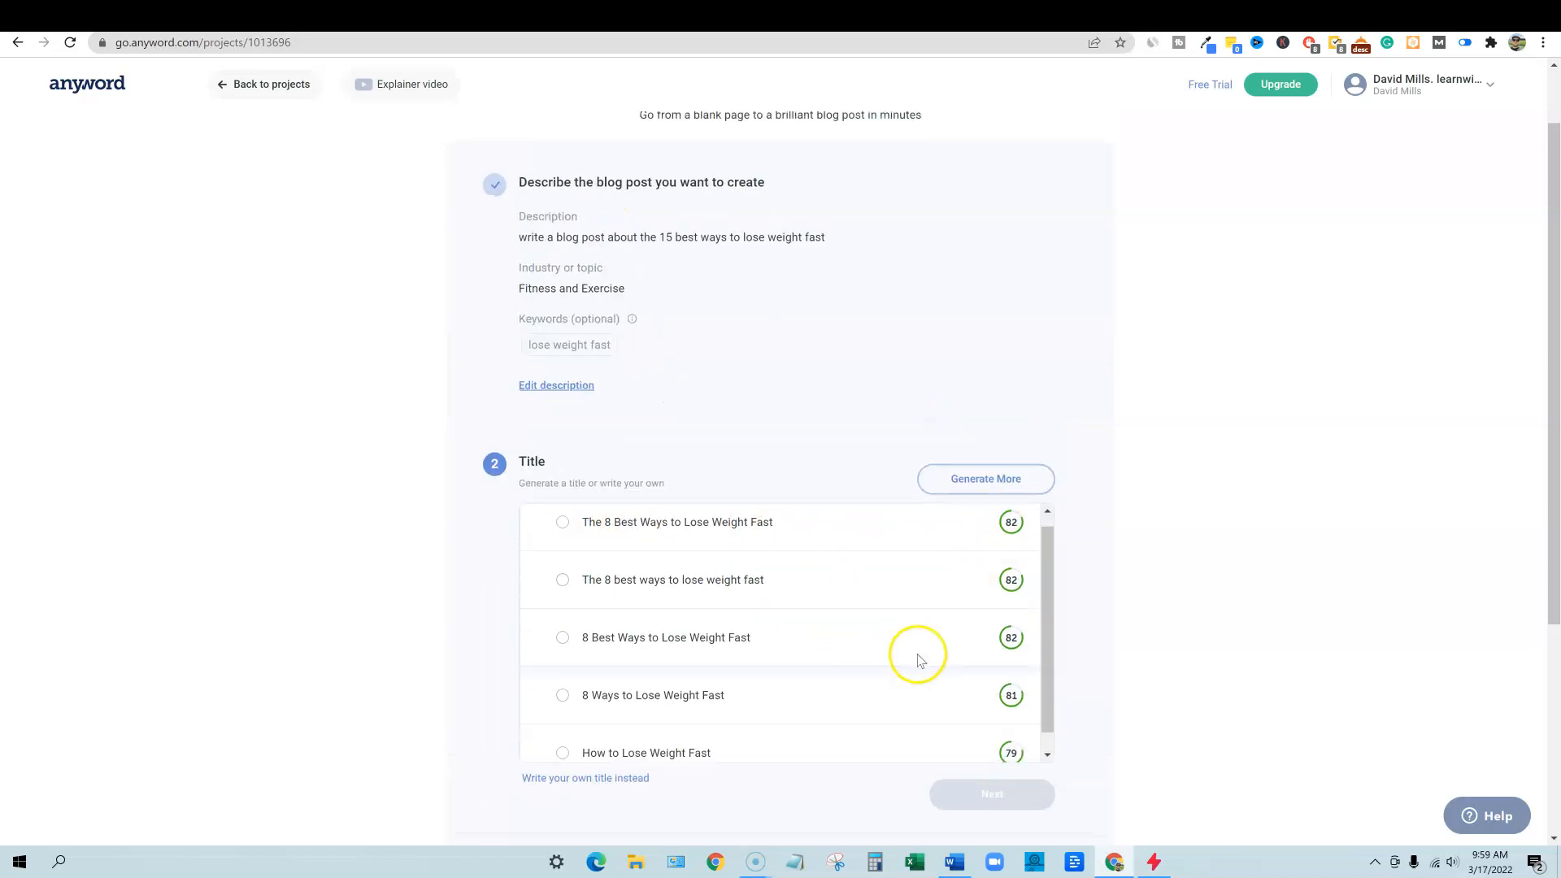
{"action": "left_click", "coordinate": [562, 533]}
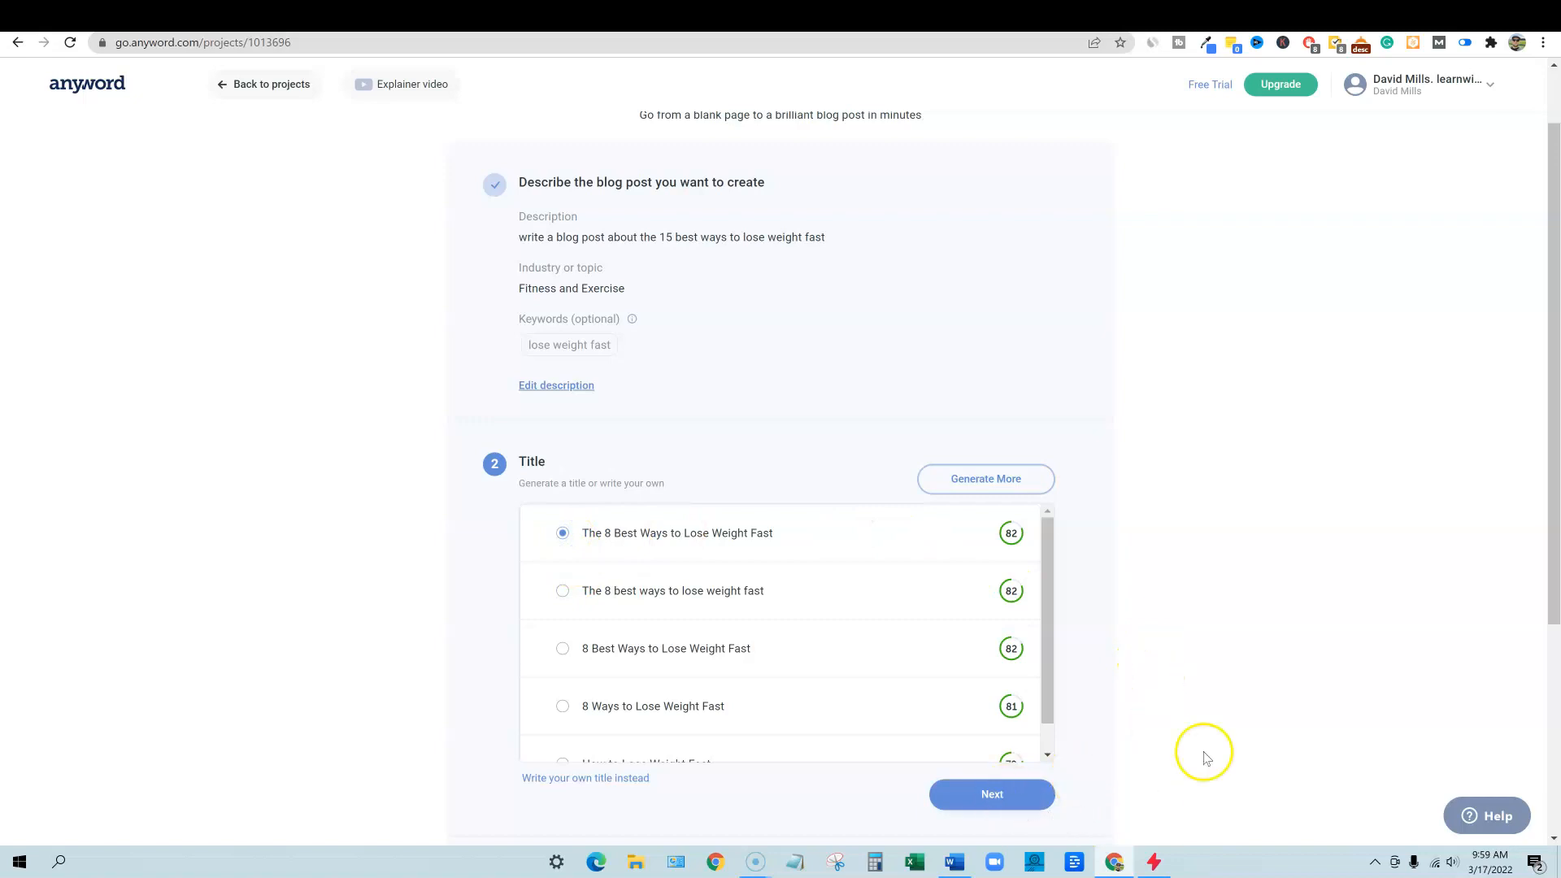
{"action": "scroll", "coordinate": [1203, 753], "scroll_direction": "down", "scroll_amount": 3}
{"action": "scroll", "coordinate": [792, 663], "scroll_direction": "up", "scroll_amount": 3}
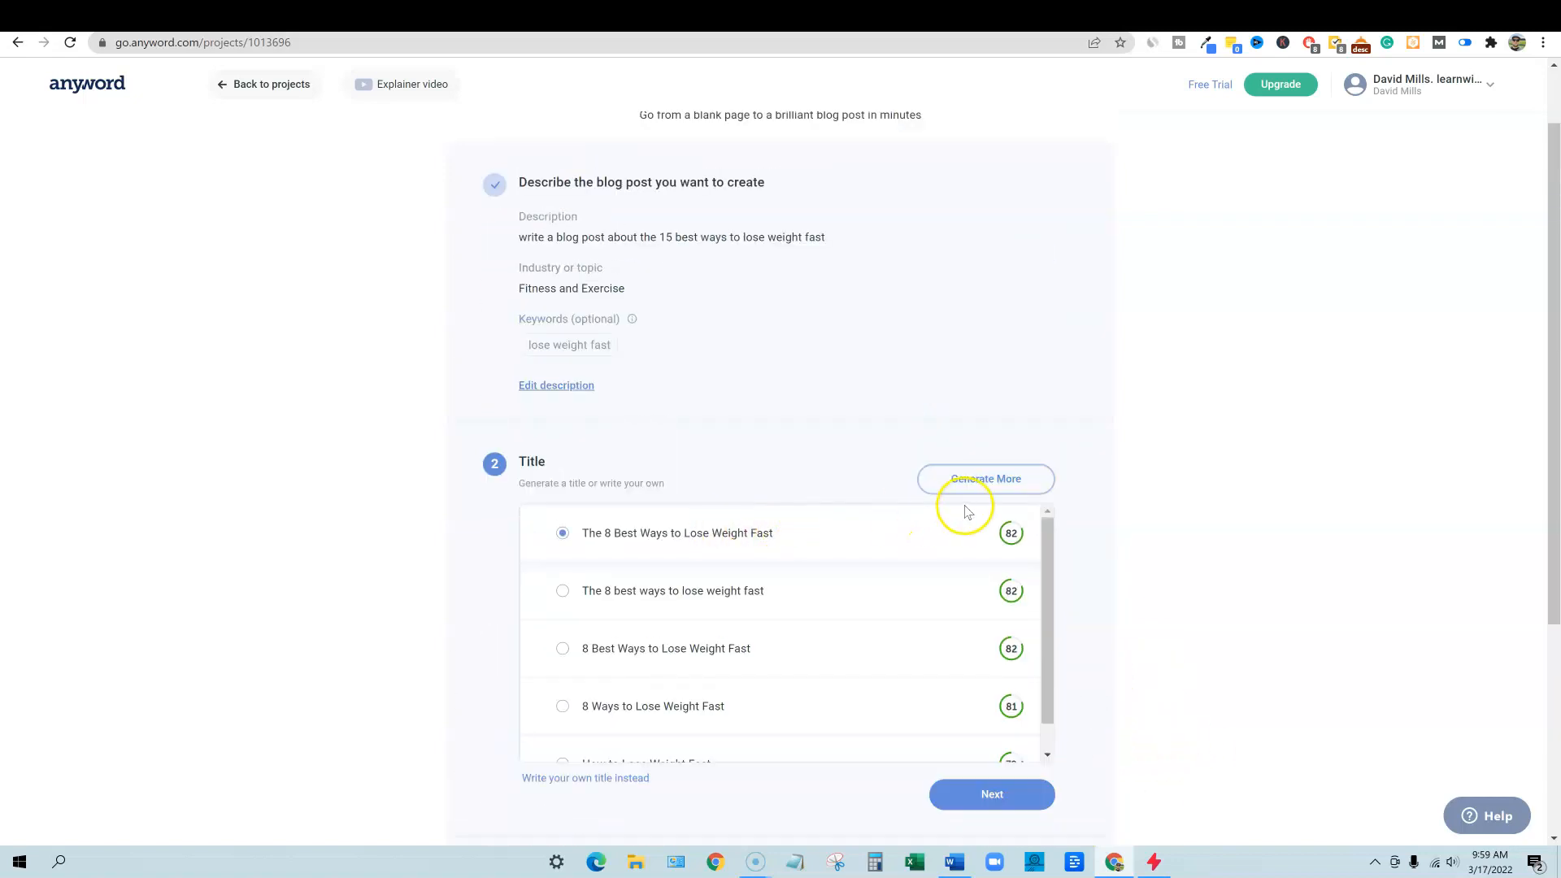
- Write the custom title "The 15 Best Ways to Lose Weight Fast" by copying the first suggestion and changing its number to 15
{"action": "left_click", "coordinate": [629, 780]}
{"action": "left_click", "coordinate": [597, 748]}
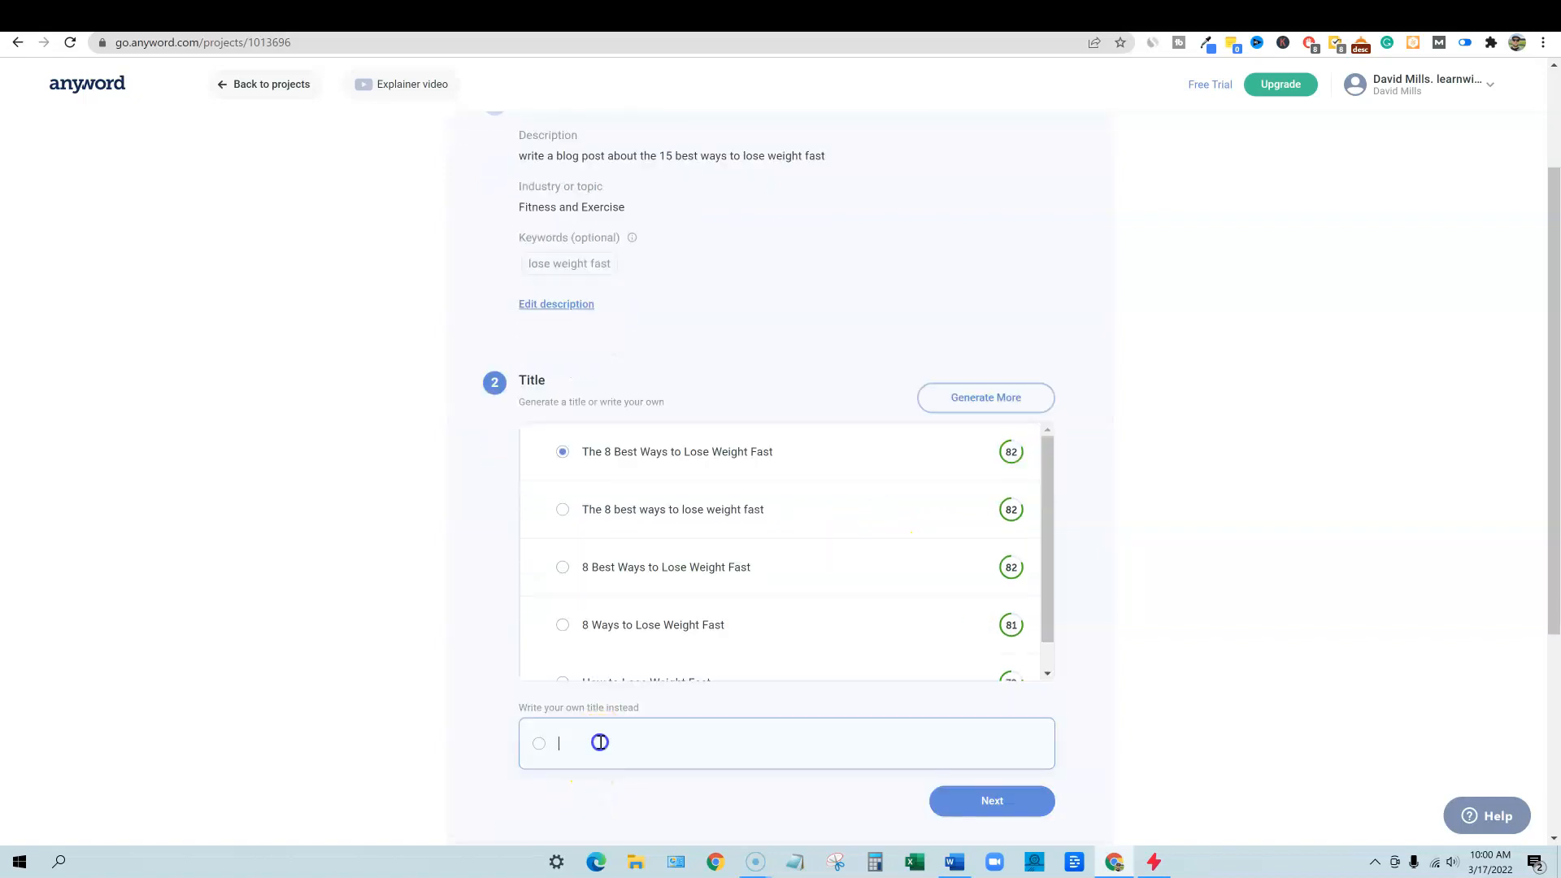
{"action": "triple_click", "coordinate": [581, 451]}
{"action": "key", "text": "ctrl+c"}
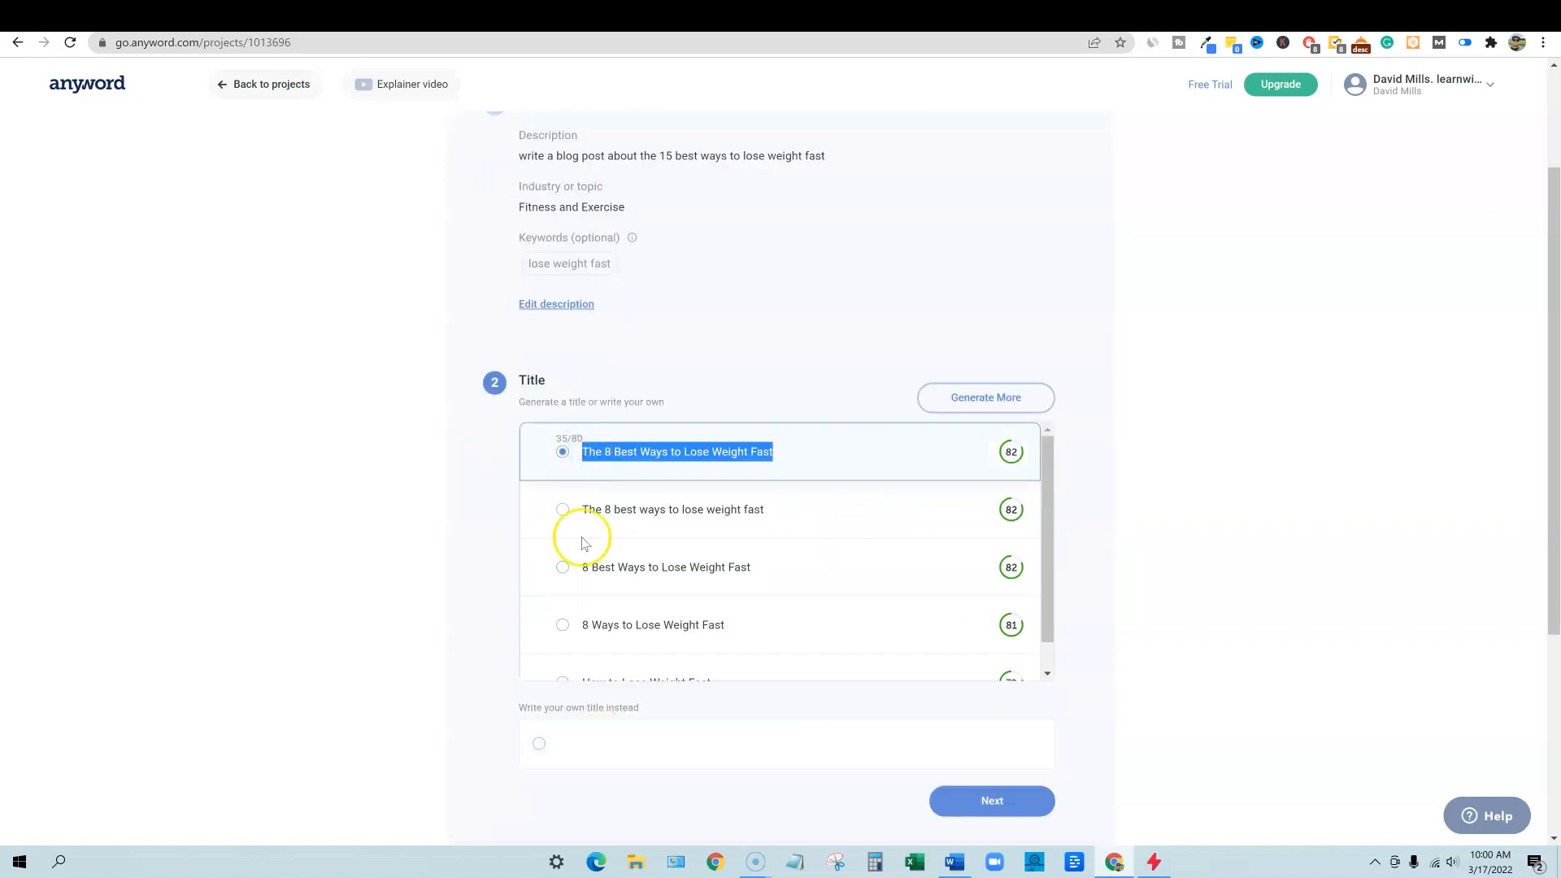
{"action": "left_click", "coordinate": [598, 744]}
{"action": "key", "text": "ctrl+v"}
{"action": "left_click", "coordinate": [586, 743]}
{"action": "key", "text": "BackSpace"}
{"action": "type", "text": "15"}
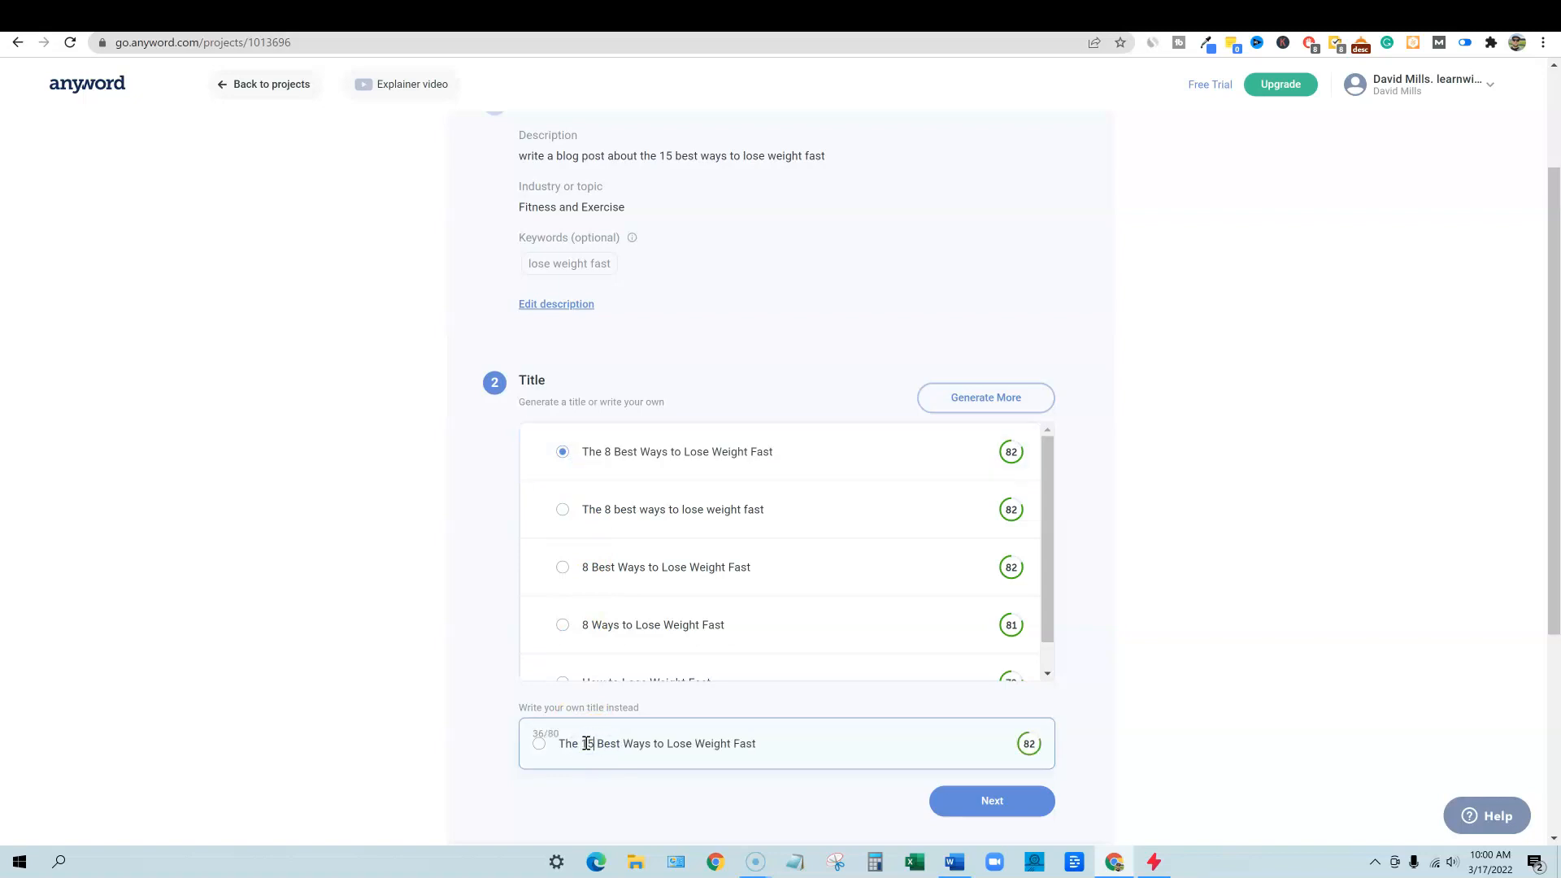
{"action": "scroll", "coordinate": [1125, 766], "scroll_direction": "down", "scroll_amount": 2}
{"action": "left_click", "coordinate": [1140, 637]}
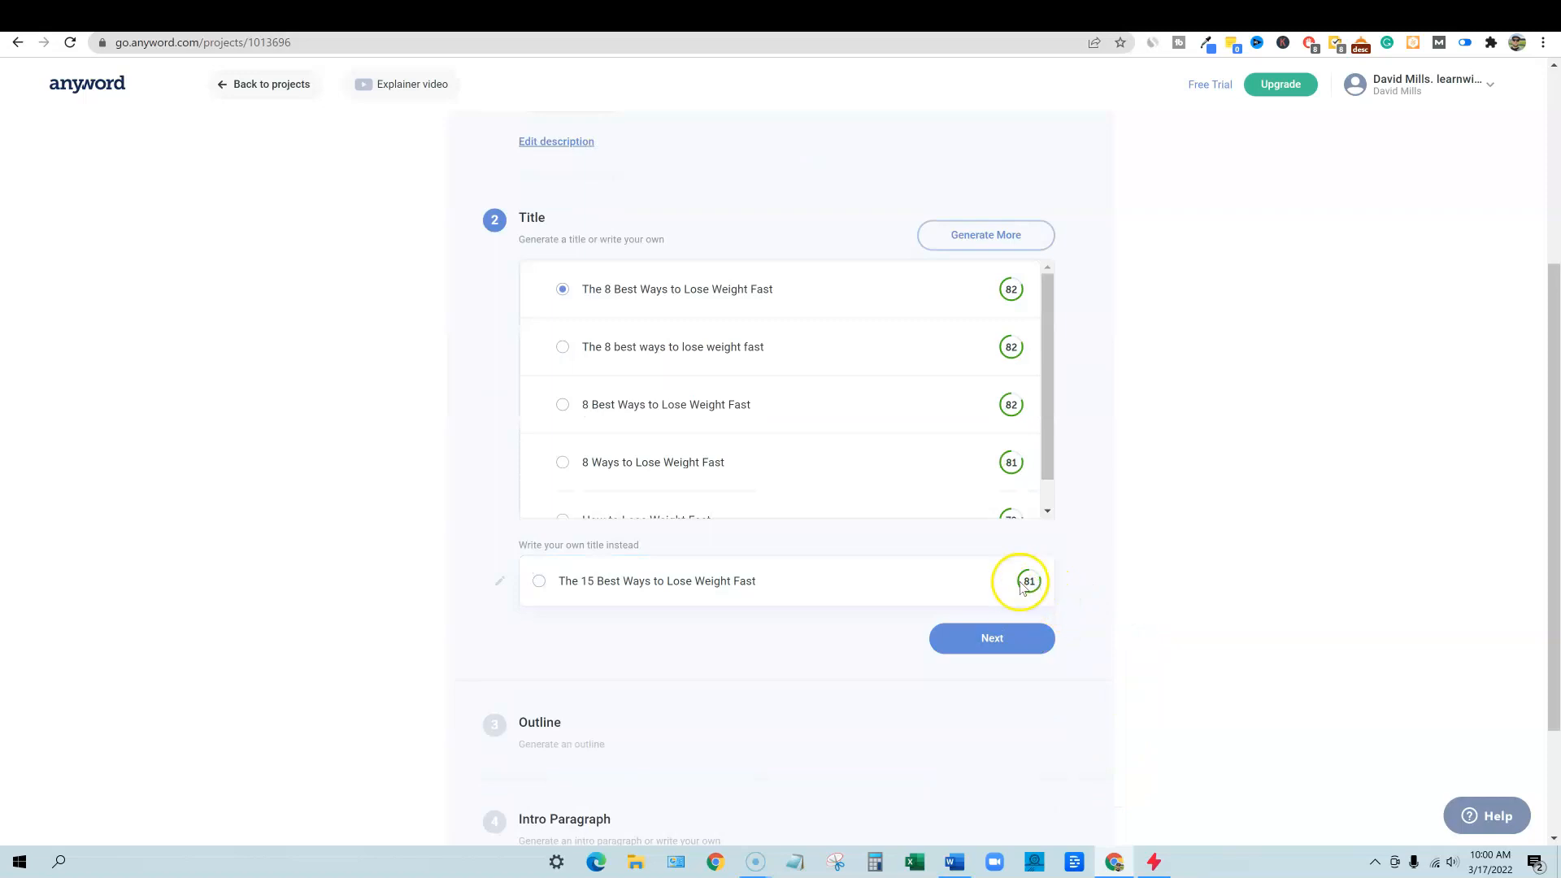
- Continue with the selected title to generate the blog post outline and review its sections
{"action": "left_click", "coordinate": [995, 655]}
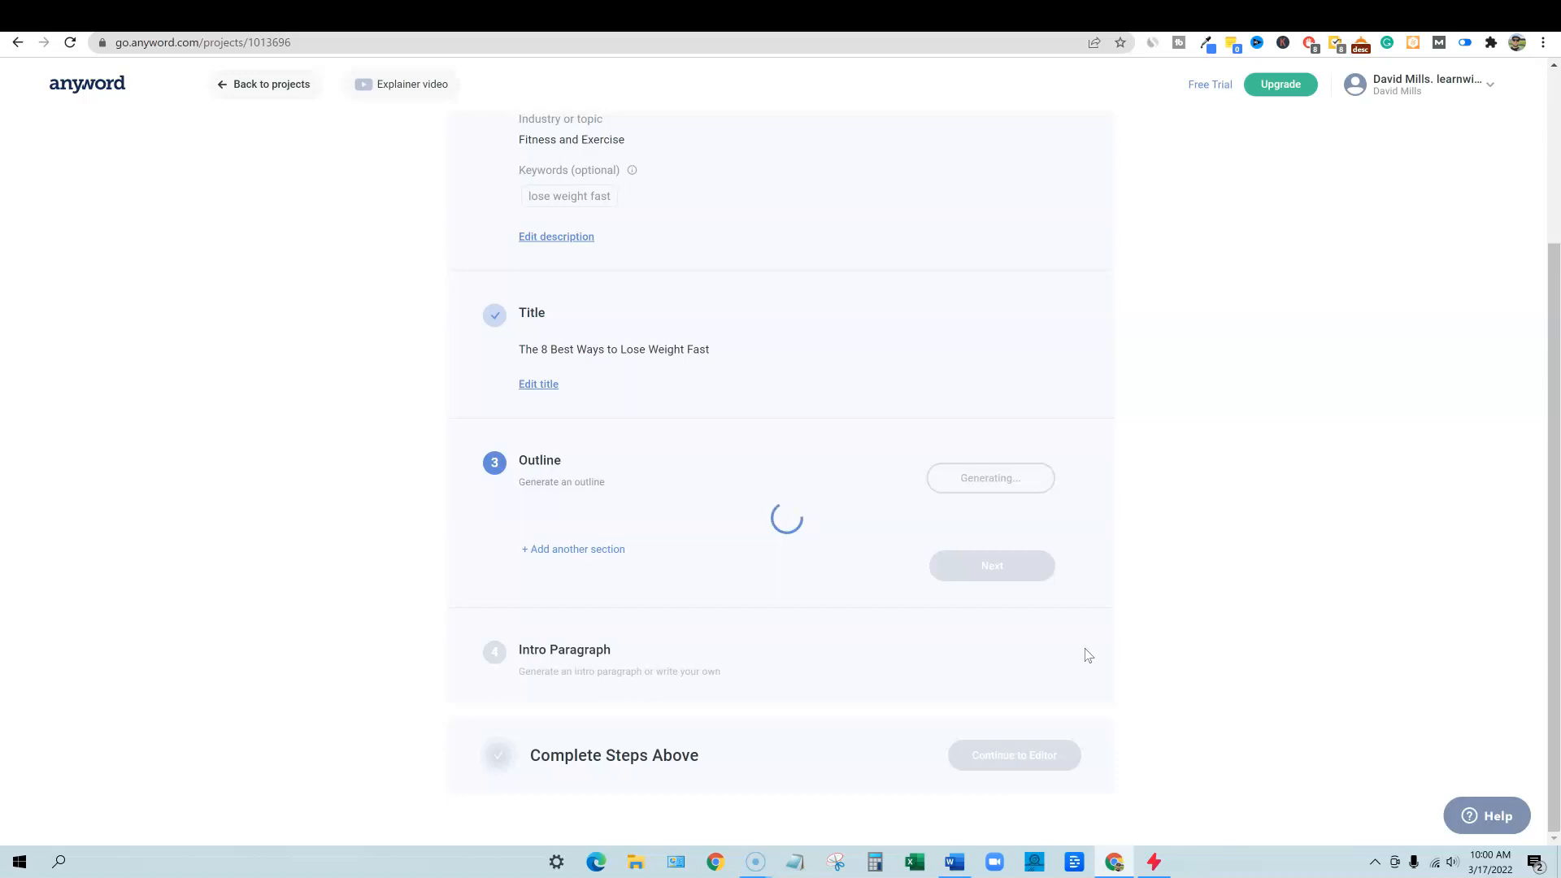
{"action": "left_click", "coordinate": [1091, 649]}
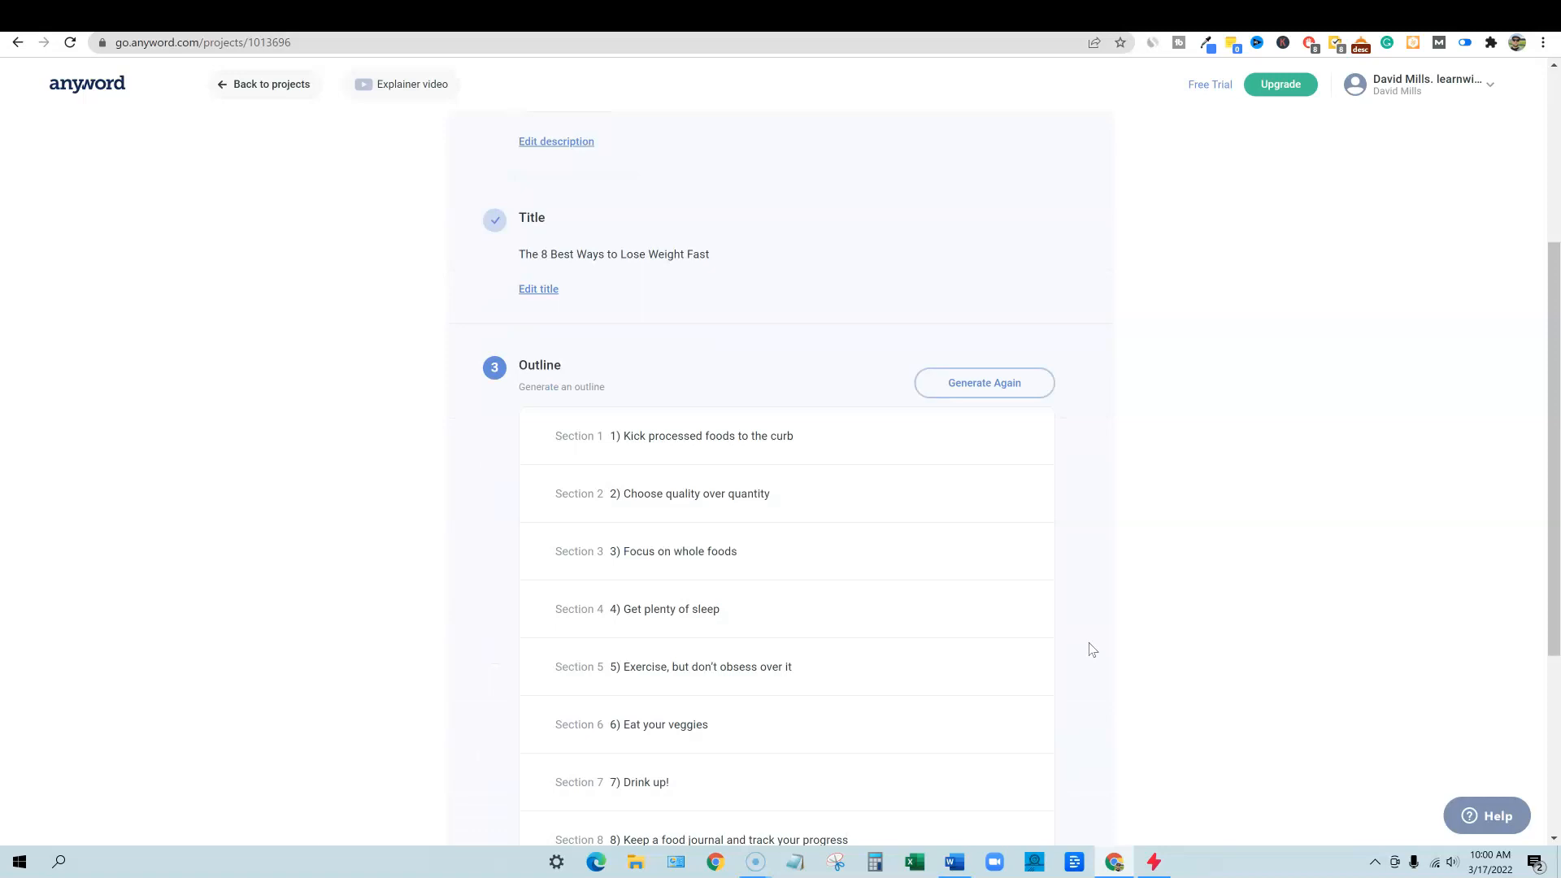
{"action": "scroll", "coordinate": [1091, 650], "scroll_direction": "down", "scroll_amount": 3}
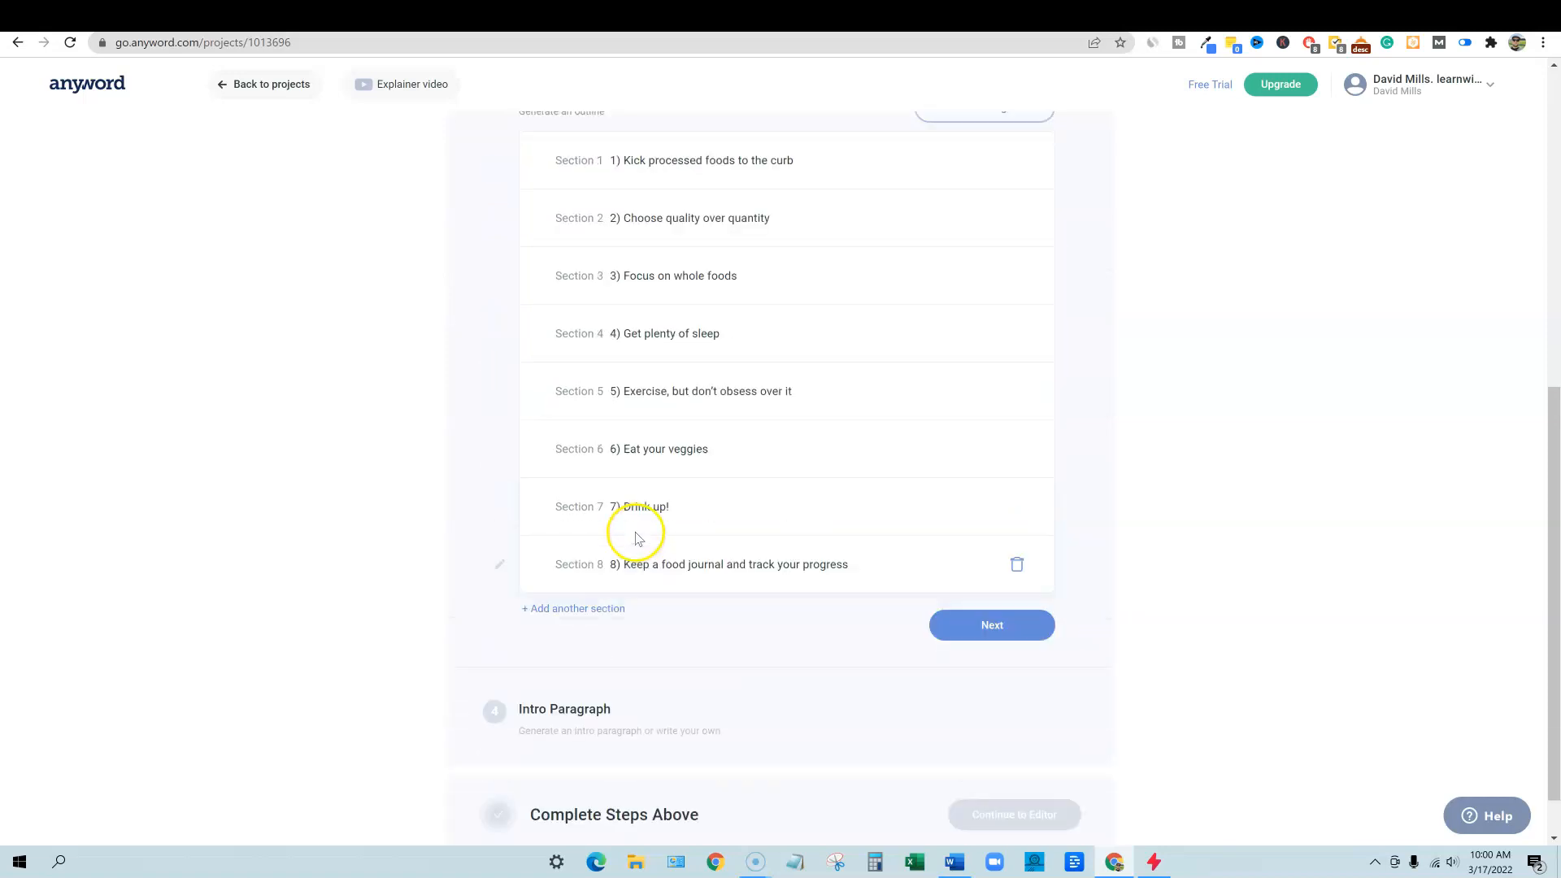
- Review the outline sections and generate a new version of the blog post outline
{"action": "scroll", "coordinate": [637, 536], "scroll_direction": "up", "scroll_amount": 1}
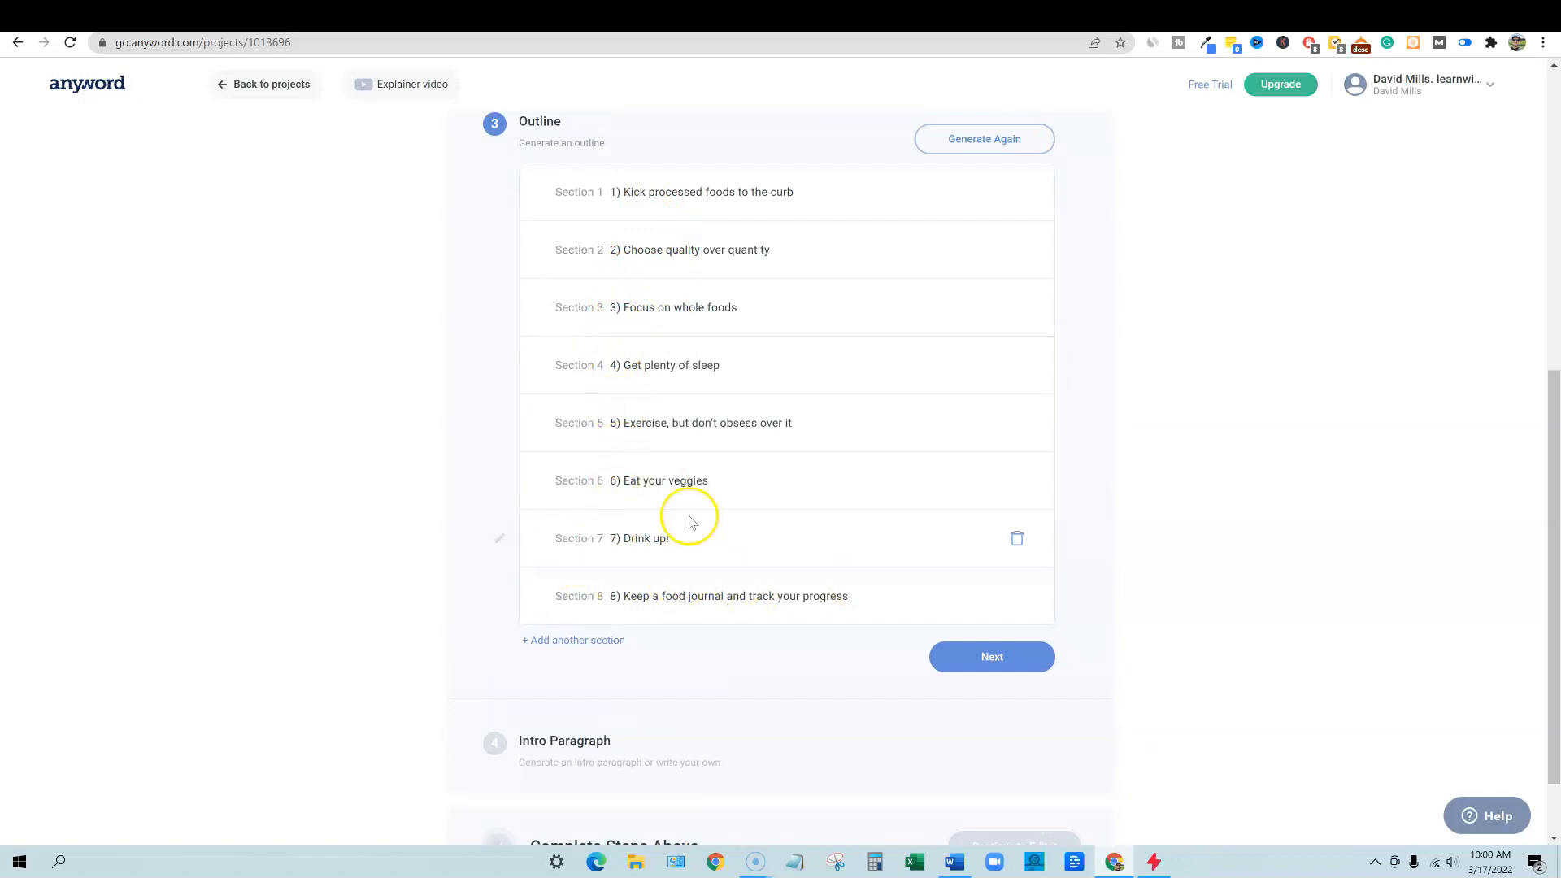
{"action": "scroll", "coordinate": [804, 578], "scroll_direction": "up", "scroll_amount": 1}
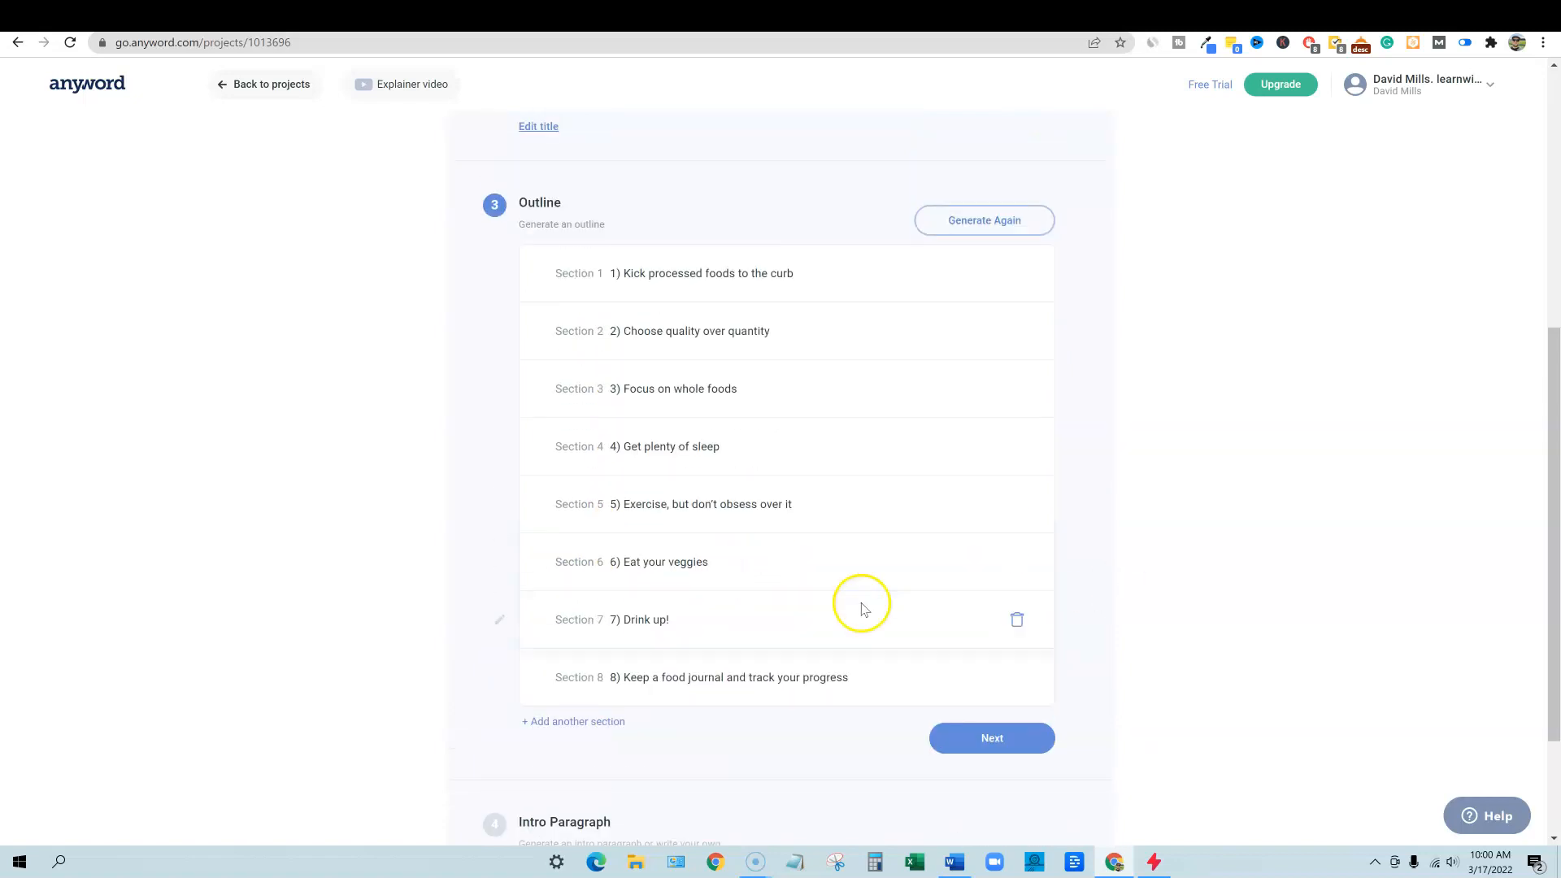
{"action": "left_click", "coordinate": [999, 225]}
{"action": "scroll", "coordinate": [1117, 548], "scroll_direction": "down", "scroll_amount": 1}
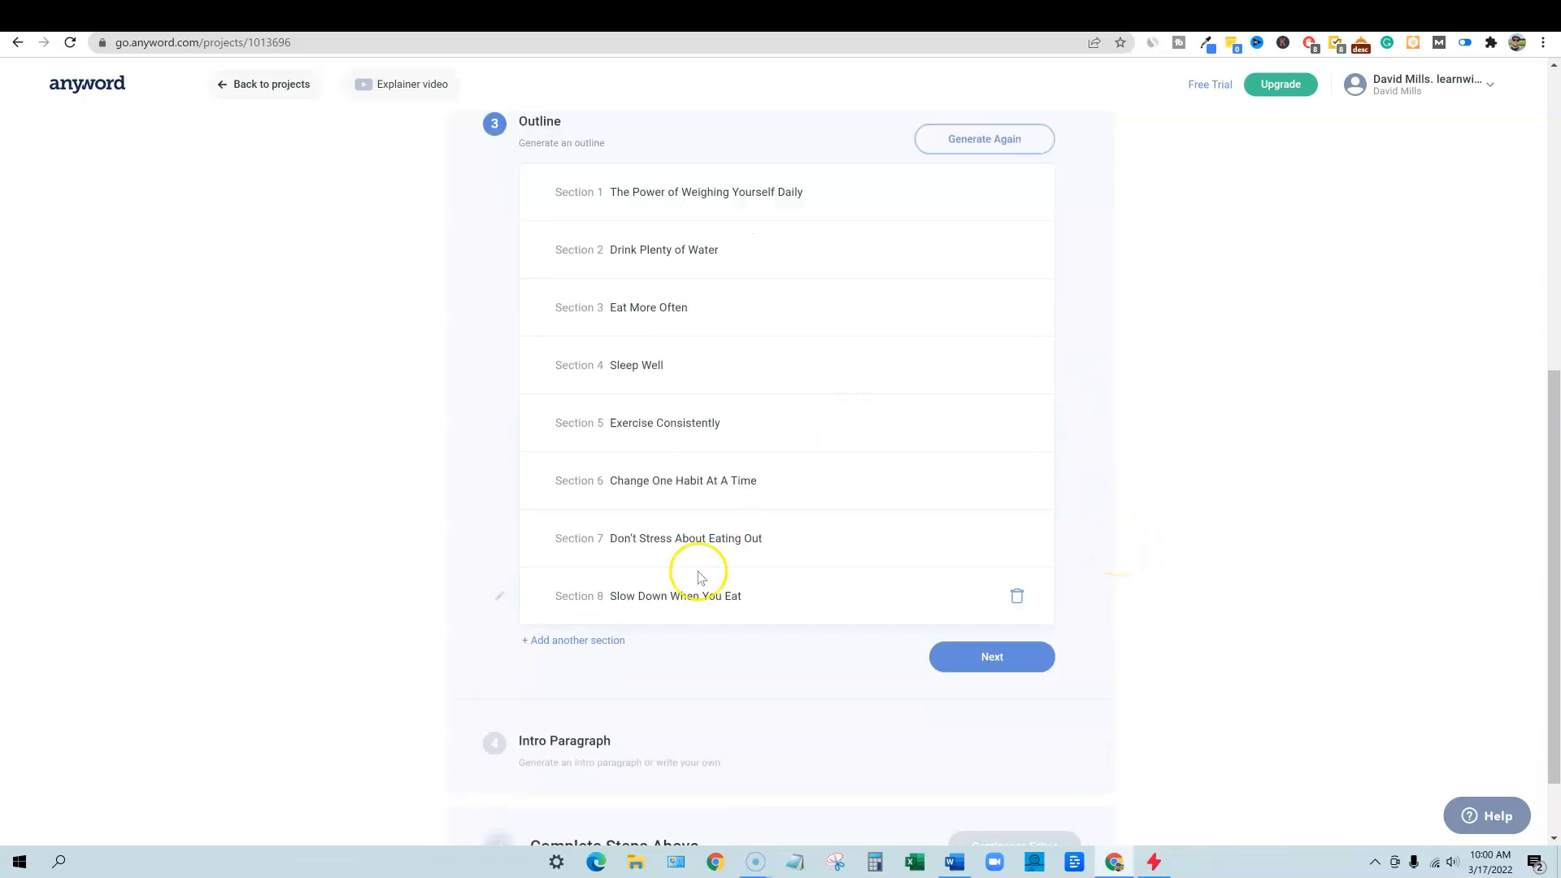
- Change the project's title selection to the custom title "The 15 Best Ways to Lose Weight Fast" and continue to the outline
{"action": "scroll", "coordinate": [683, 459], "scroll_direction": "up", "scroll_amount": 1}
{"action": "scroll", "coordinate": [715, 491], "scroll_direction": "up", "scroll_amount": 6}
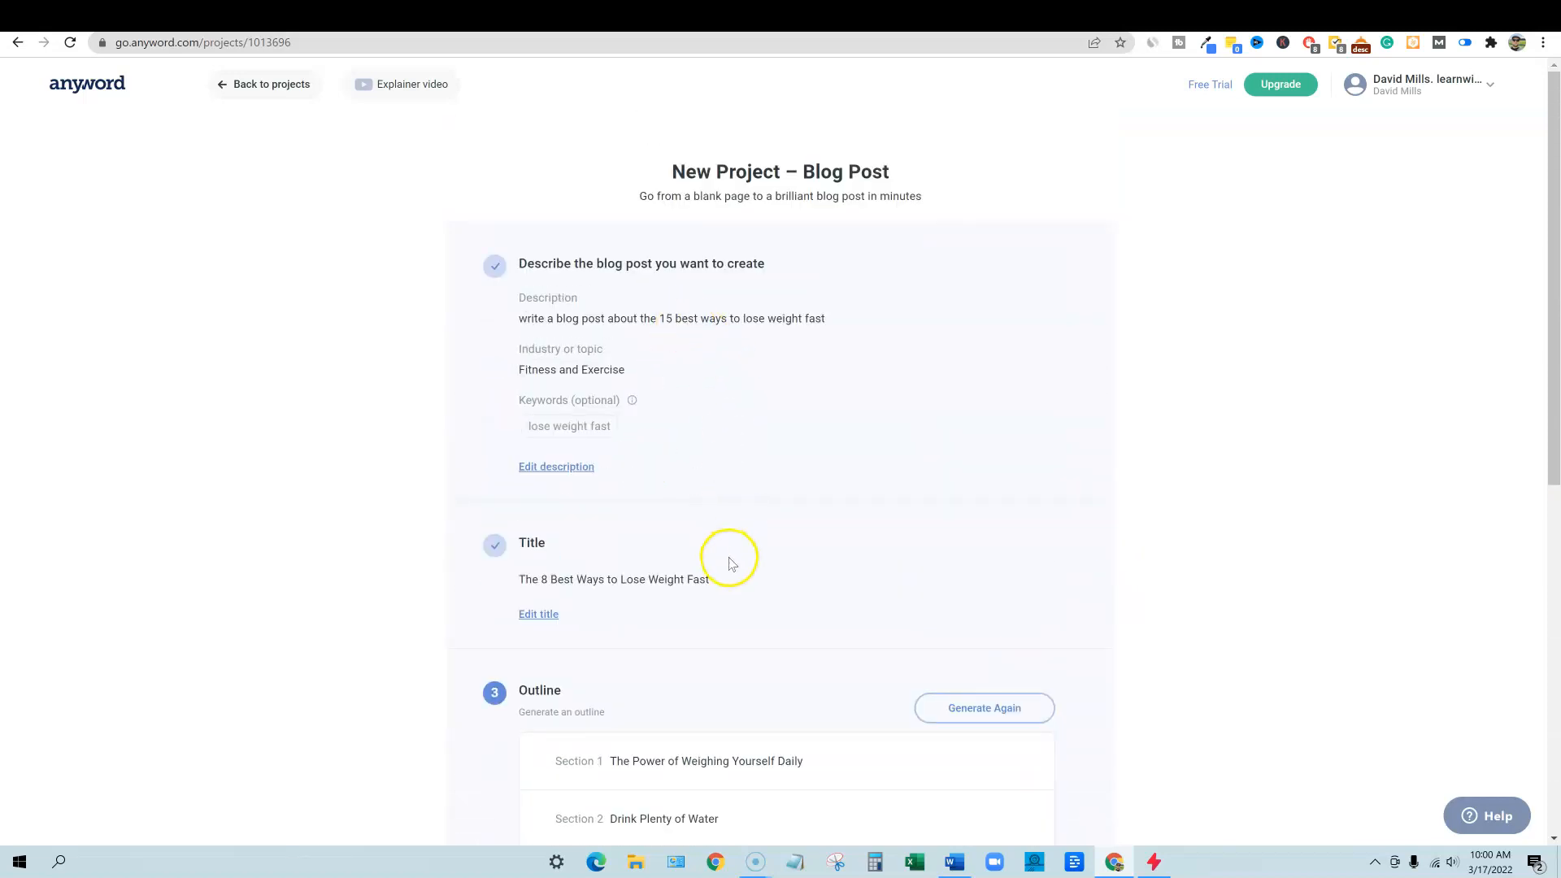
{"action": "left_click_drag", "start_coordinate": [540, 579], "coordinate": [648, 578]}
{"action": "left_click", "coordinate": [543, 615]}
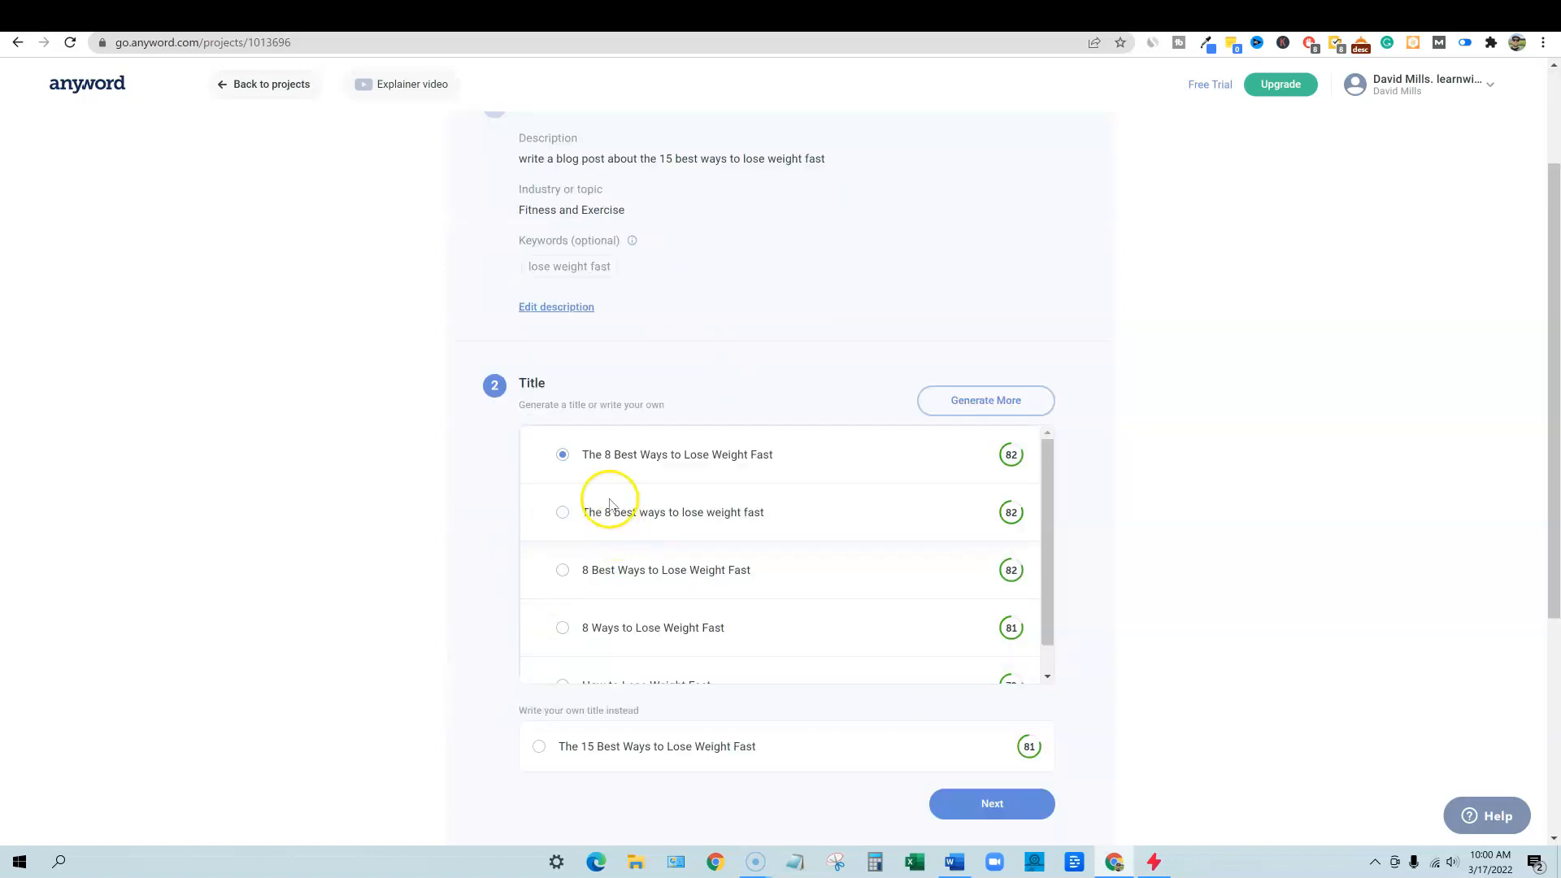
{"action": "left_click", "coordinate": [538, 748]}
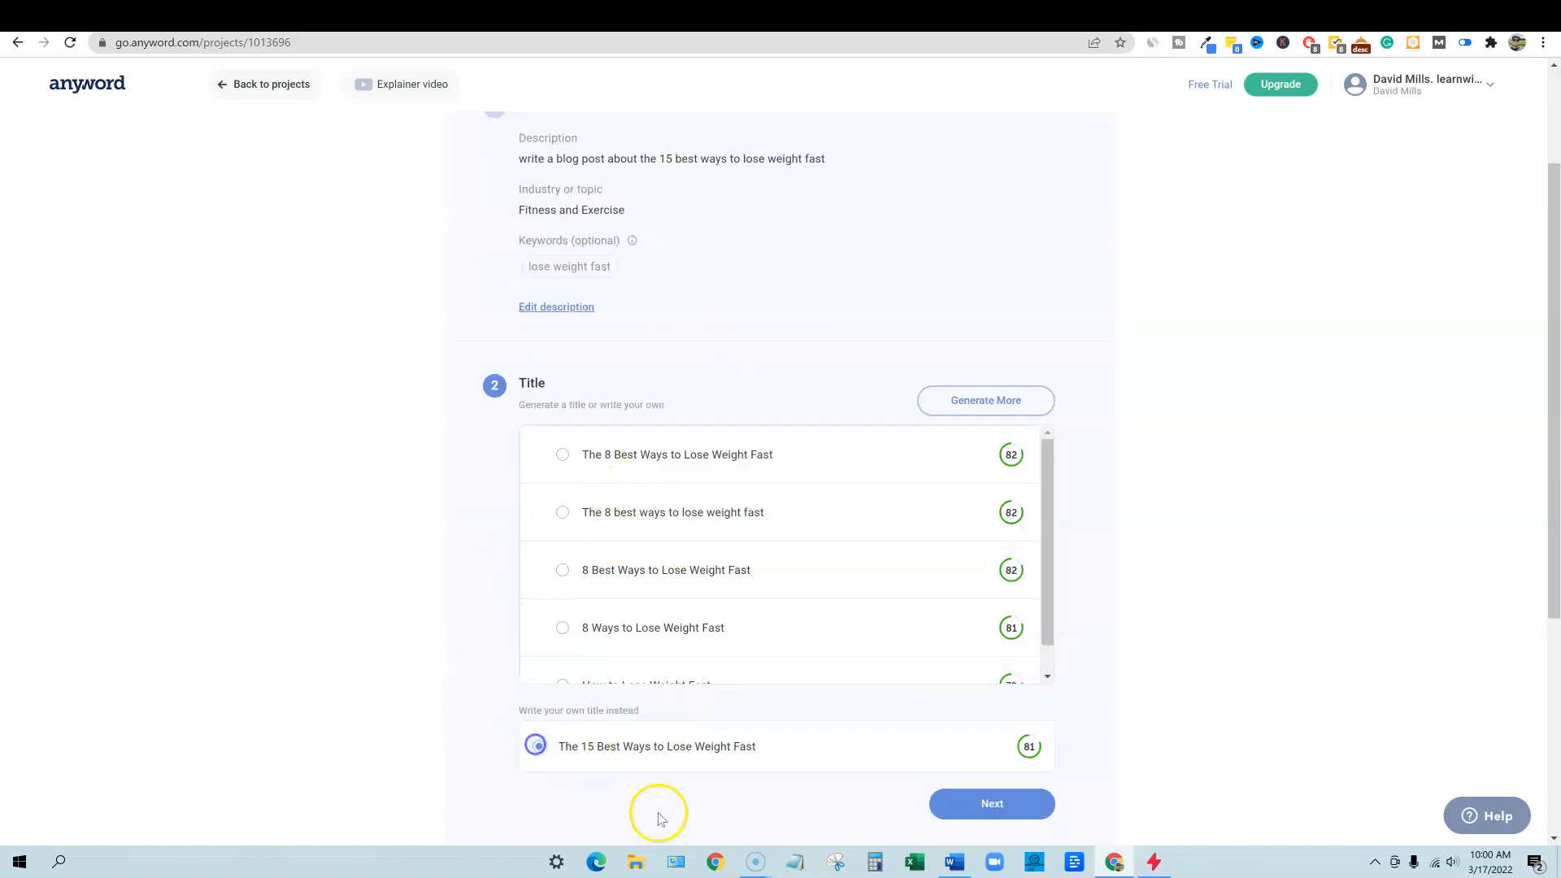
{"action": "scroll", "coordinate": [992, 786], "scroll_direction": "down", "scroll_amount": 1}
{"action": "left_click", "coordinate": [1002, 722]}
{"action": "scroll", "coordinate": [1049, 628], "scroll_direction": "up", "scroll_amount": 4}
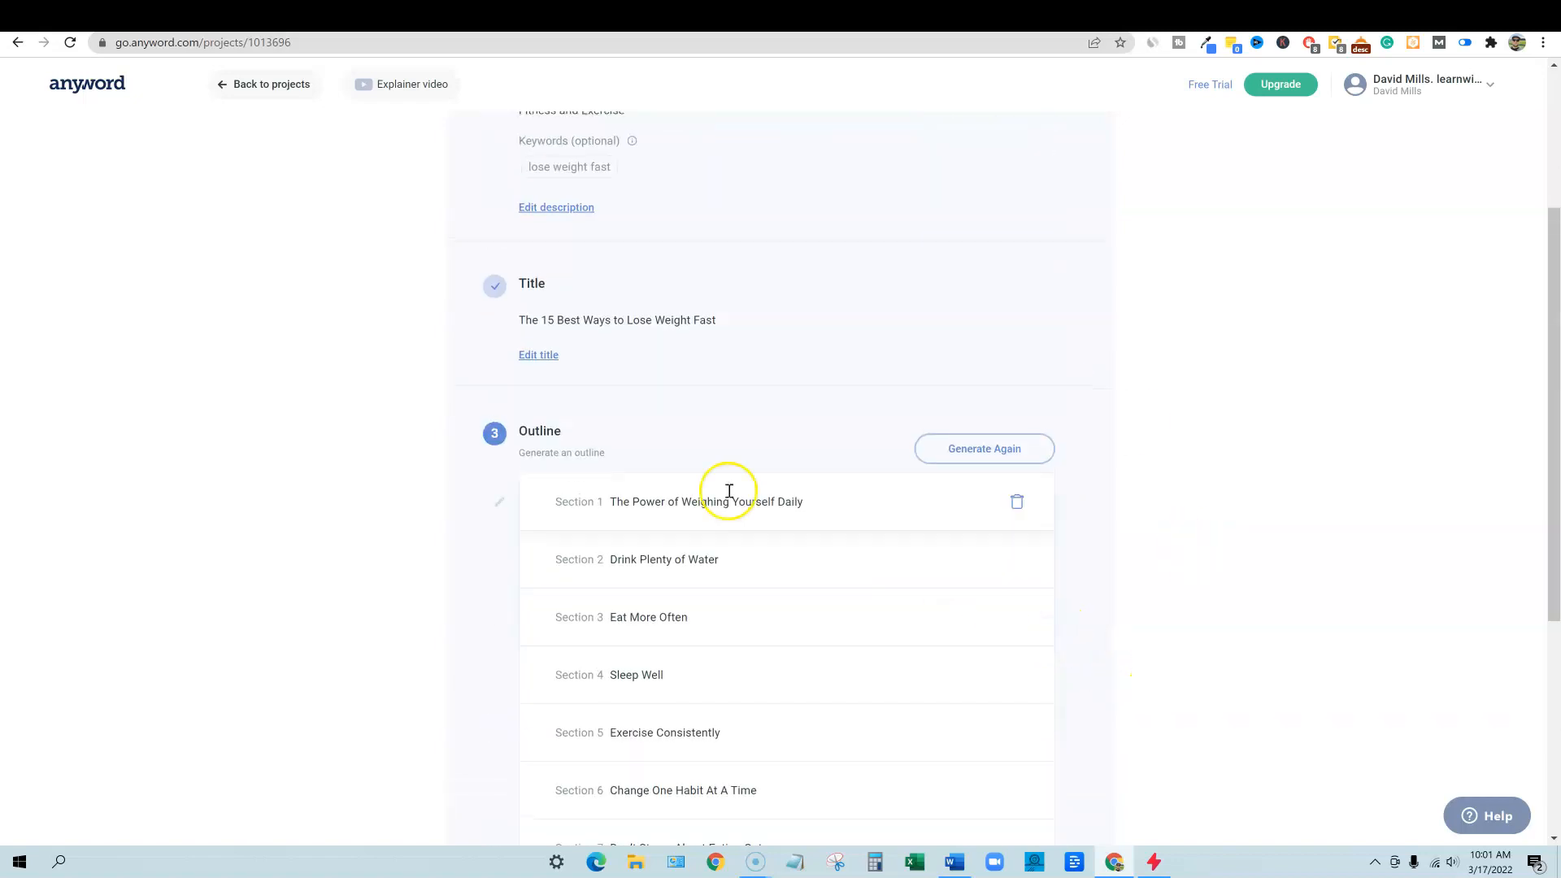
- Regenerate the outline for the custom 15-ways title and review the new sections
{"action": "scroll", "coordinate": [1037, 571], "scroll_direction": "down", "scroll_amount": 5}
{"action": "scroll", "coordinate": [1027, 582], "scroll_direction": "up", "scroll_amount": 2}
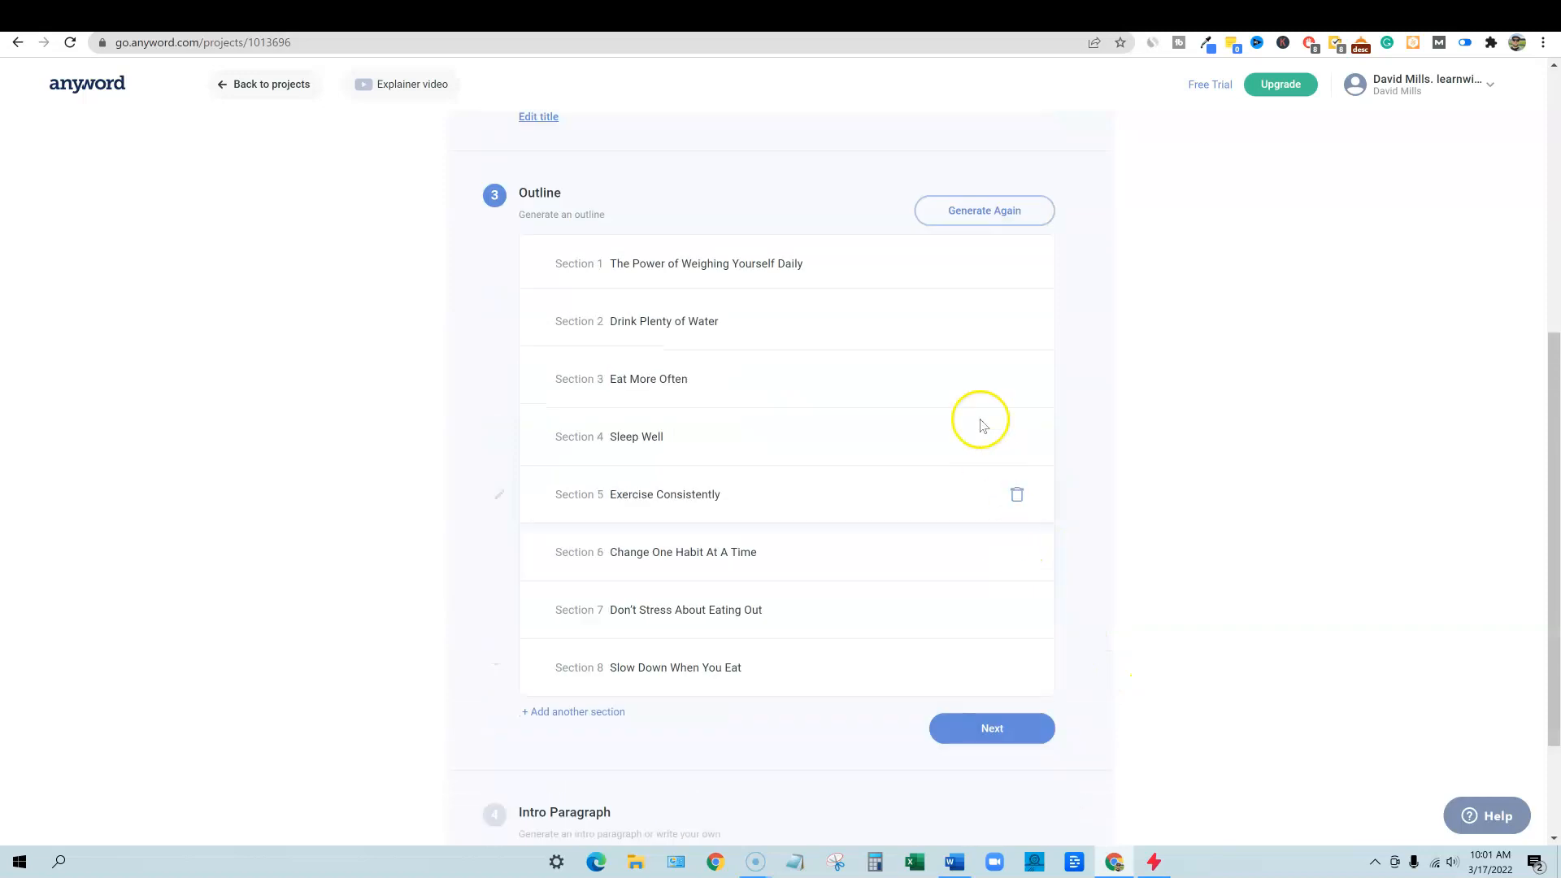
{"action": "left_click", "coordinate": [989, 213]}
{"action": "scroll", "coordinate": [1134, 615], "scroll_direction": "up", "scroll_amount": 2}
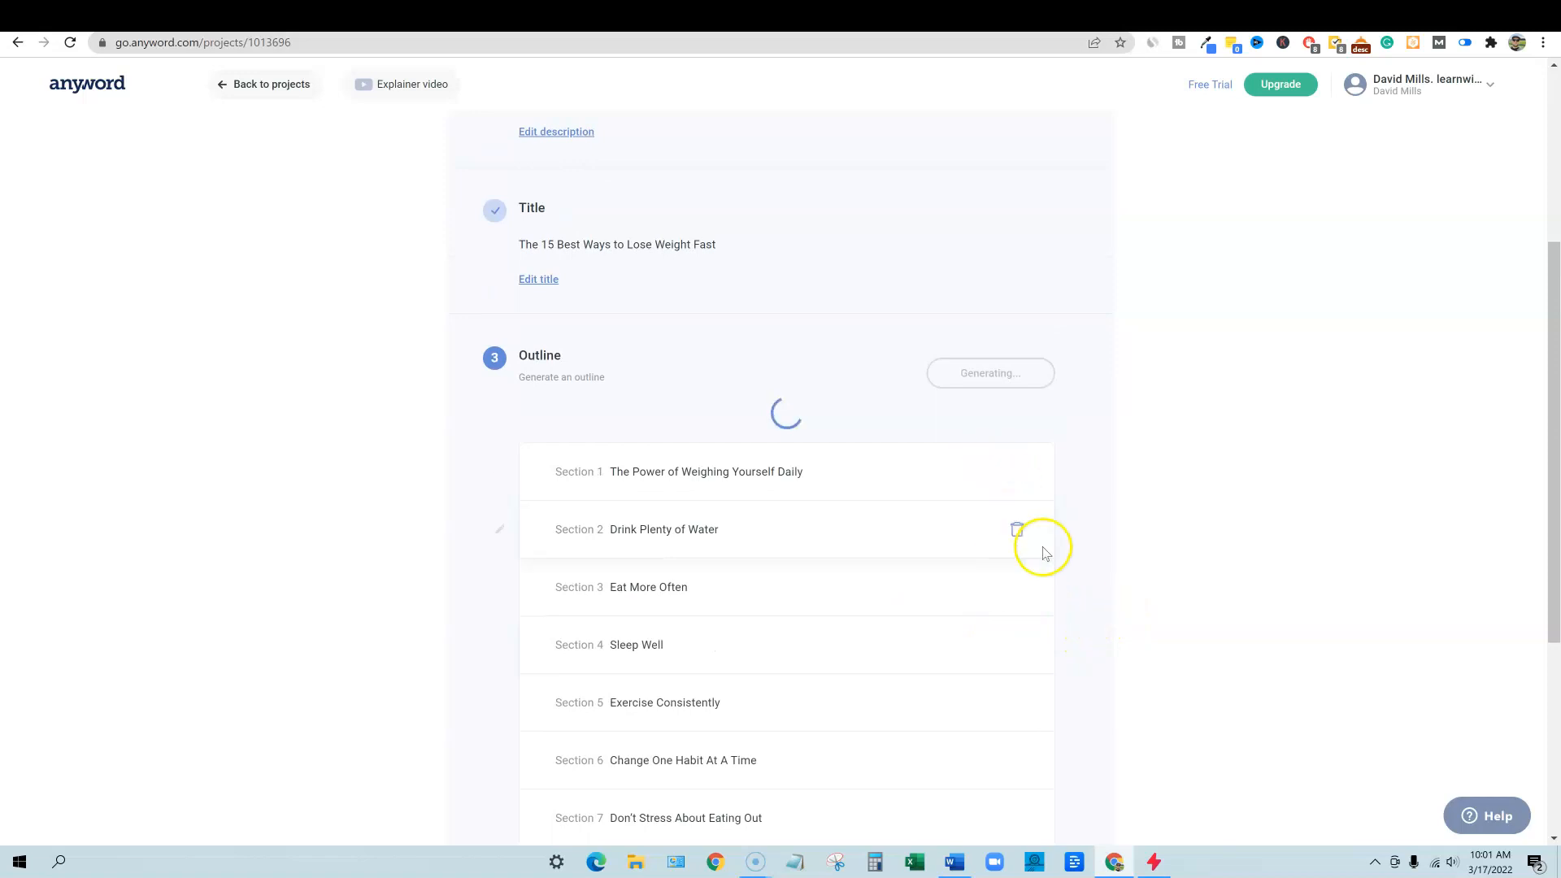
{"action": "scroll", "coordinate": [1058, 579], "scroll_direction": "down", "scroll_amount": 1}
{"action": "scroll", "coordinate": [1057, 579], "scroll_direction": "down", "scroll_amount": 3}
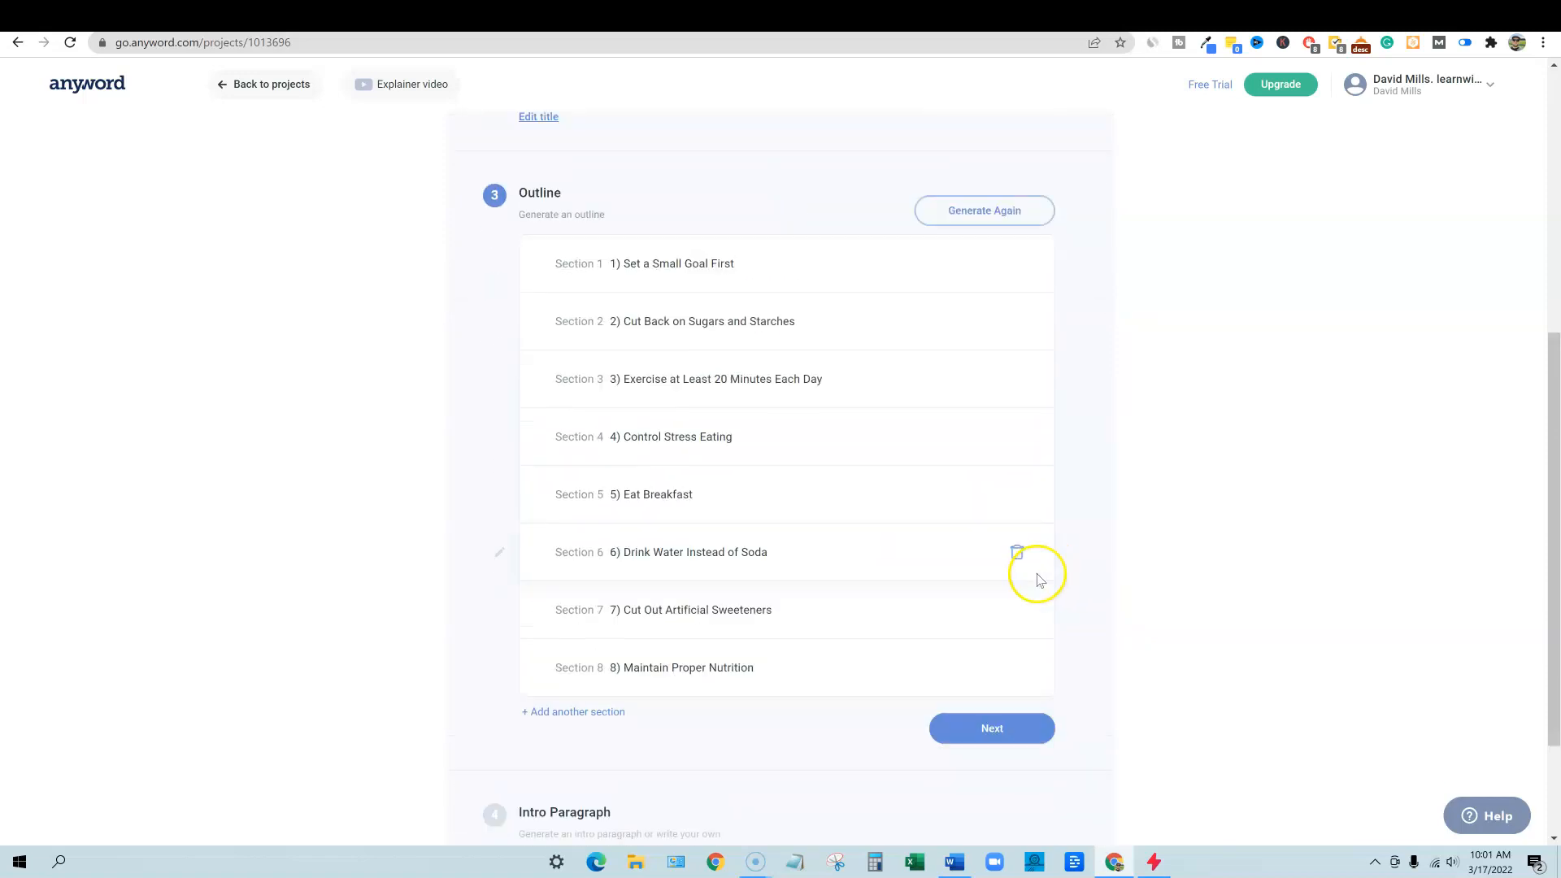
{"action": "scroll", "coordinate": [1036, 579], "scroll_direction": "up", "scroll_amount": 3}
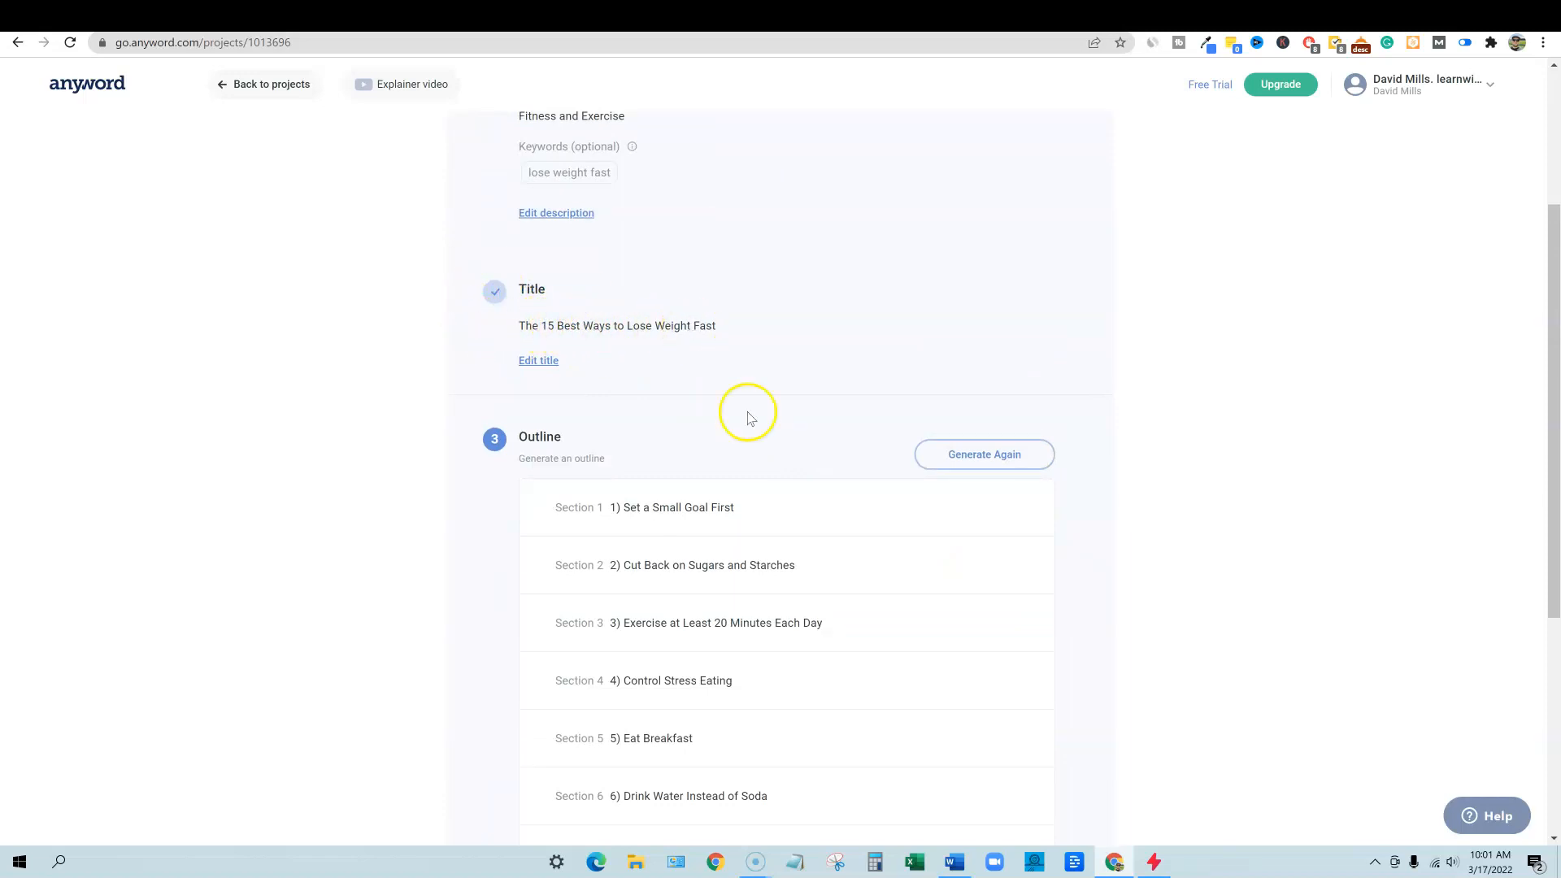
- Add an empty section below "Maintain Proper Nutrition" at the end of the outline
{"action": "scroll", "coordinate": [760, 455], "scroll_direction": "down", "scroll_amount": 2}
{"action": "scroll", "coordinate": [655, 575], "scroll_direction": "down", "scroll_amount": 2}
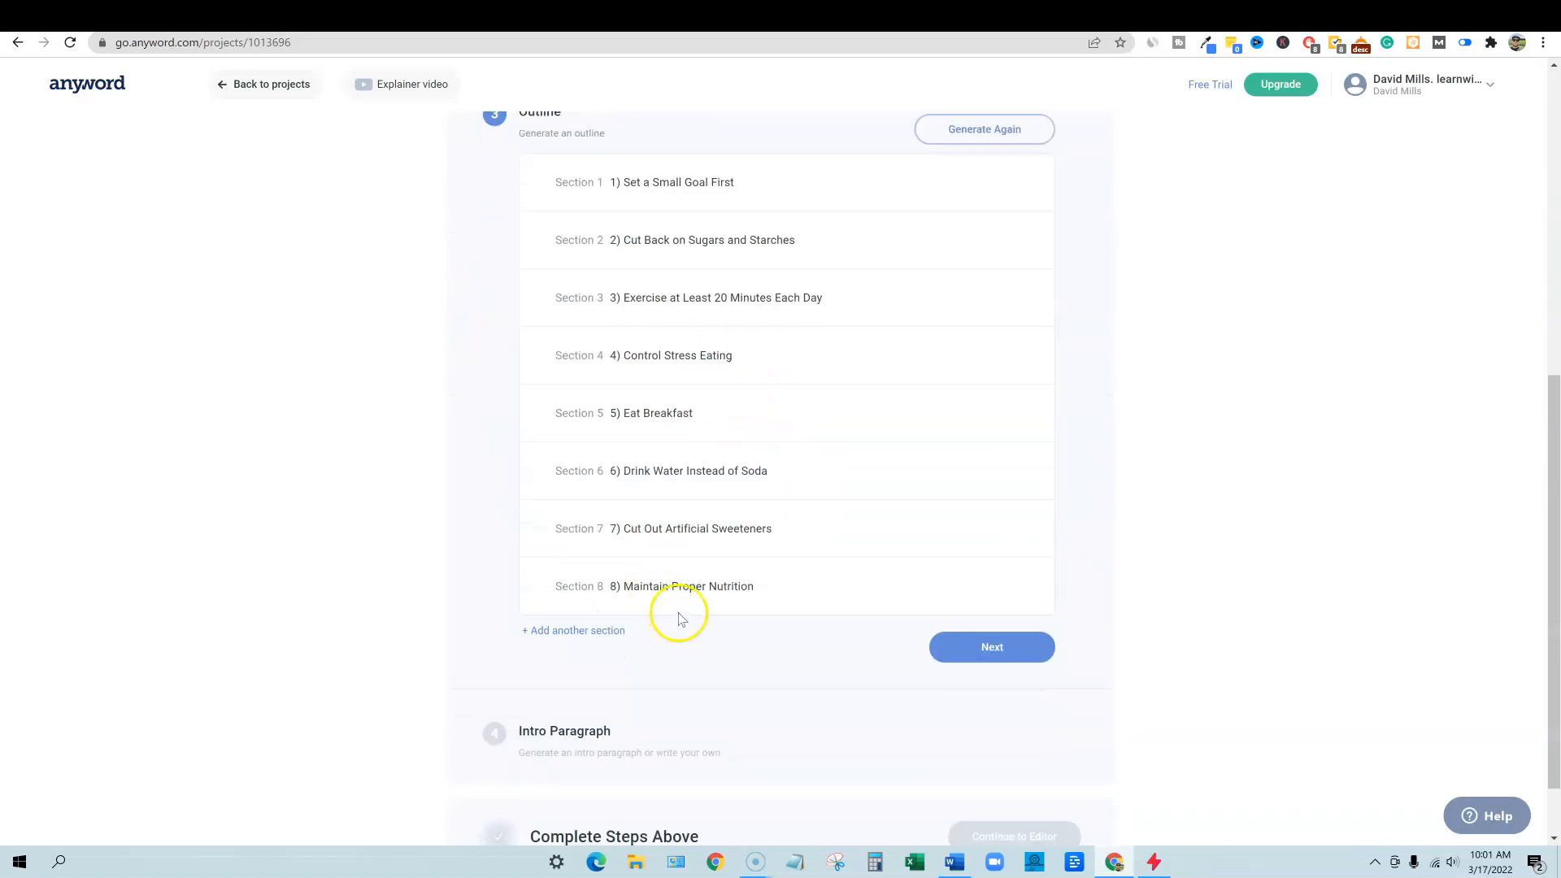
{"action": "scroll", "coordinate": [664, 589], "scroll_direction": "down", "scroll_amount": 1}
{"action": "left_click", "coordinate": [609, 548]}
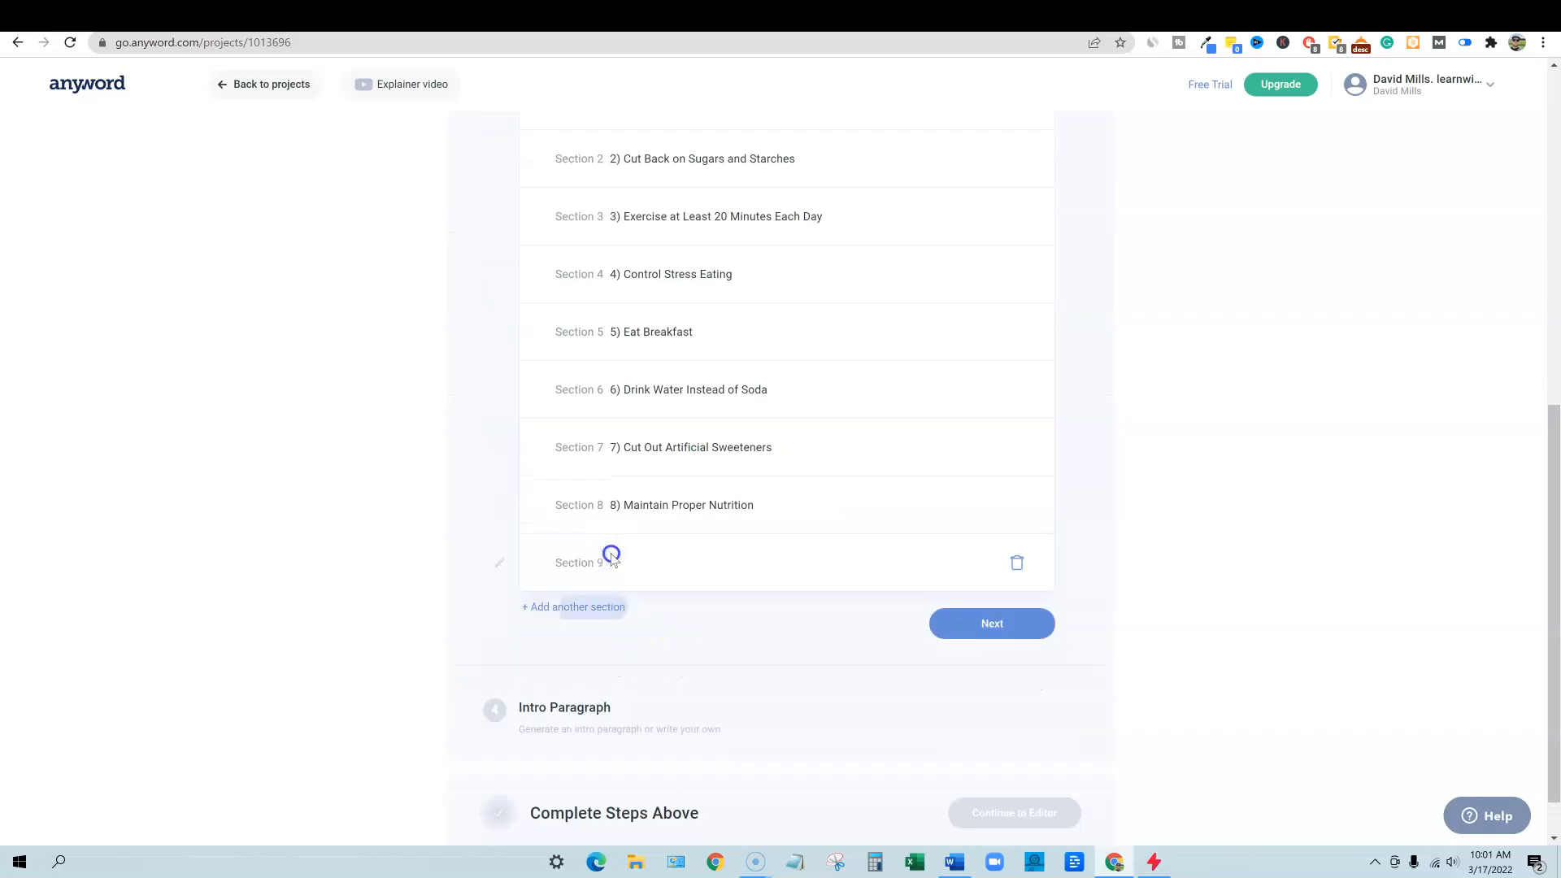
- Generate a new outline, accept losing the edits, and review the resulting sections against the title
{"action": "scroll", "coordinate": [938, 621], "scroll_direction": "up", "scroll_amount": 3}
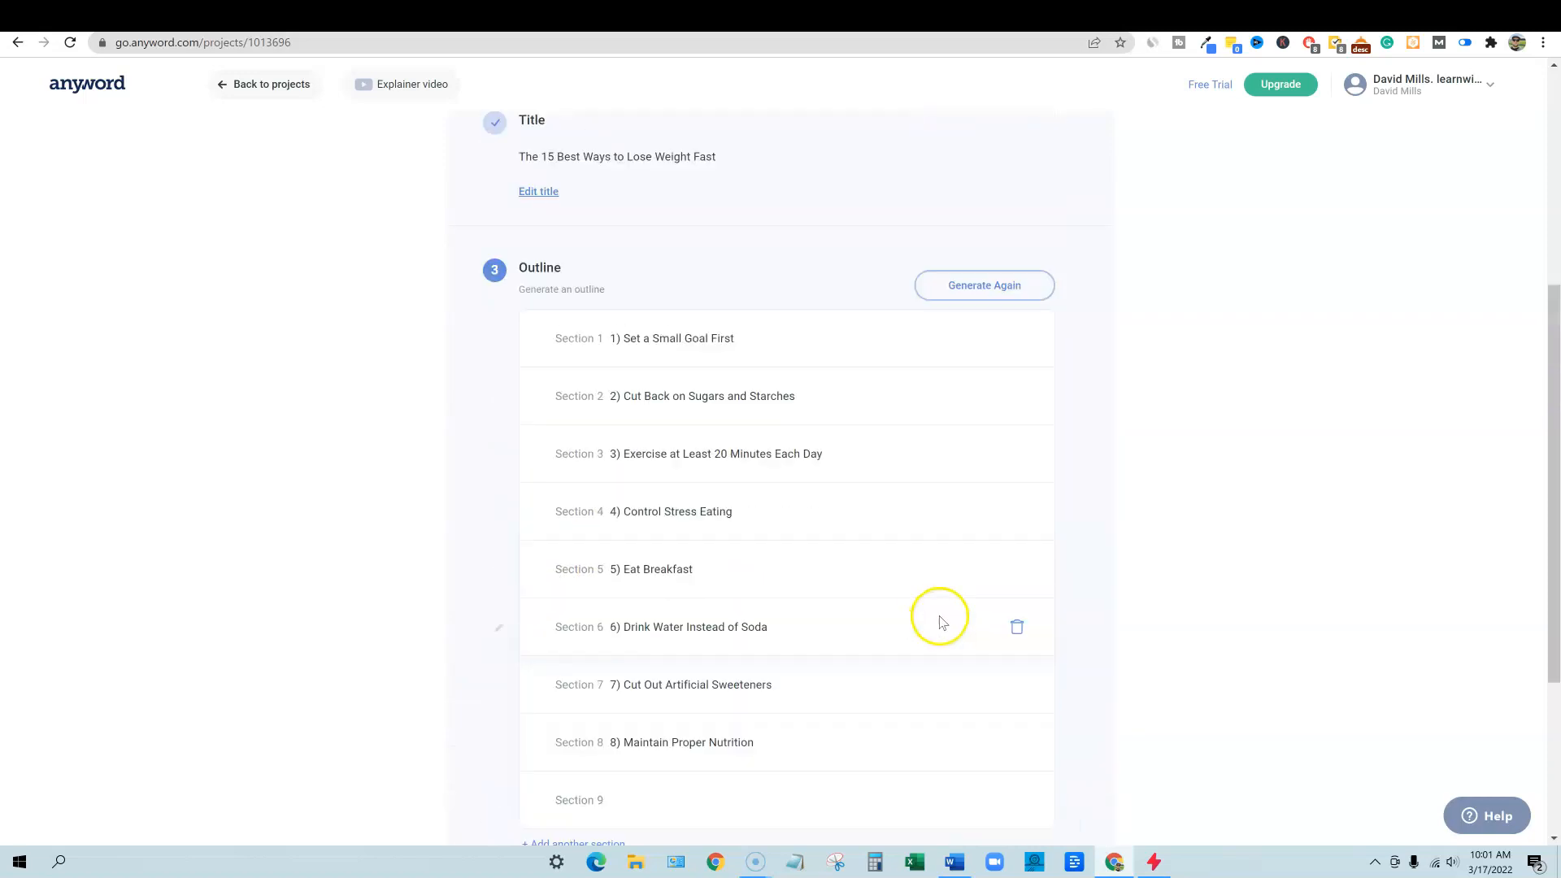
{"action": "left_click", "coordinate": [969, 286]}
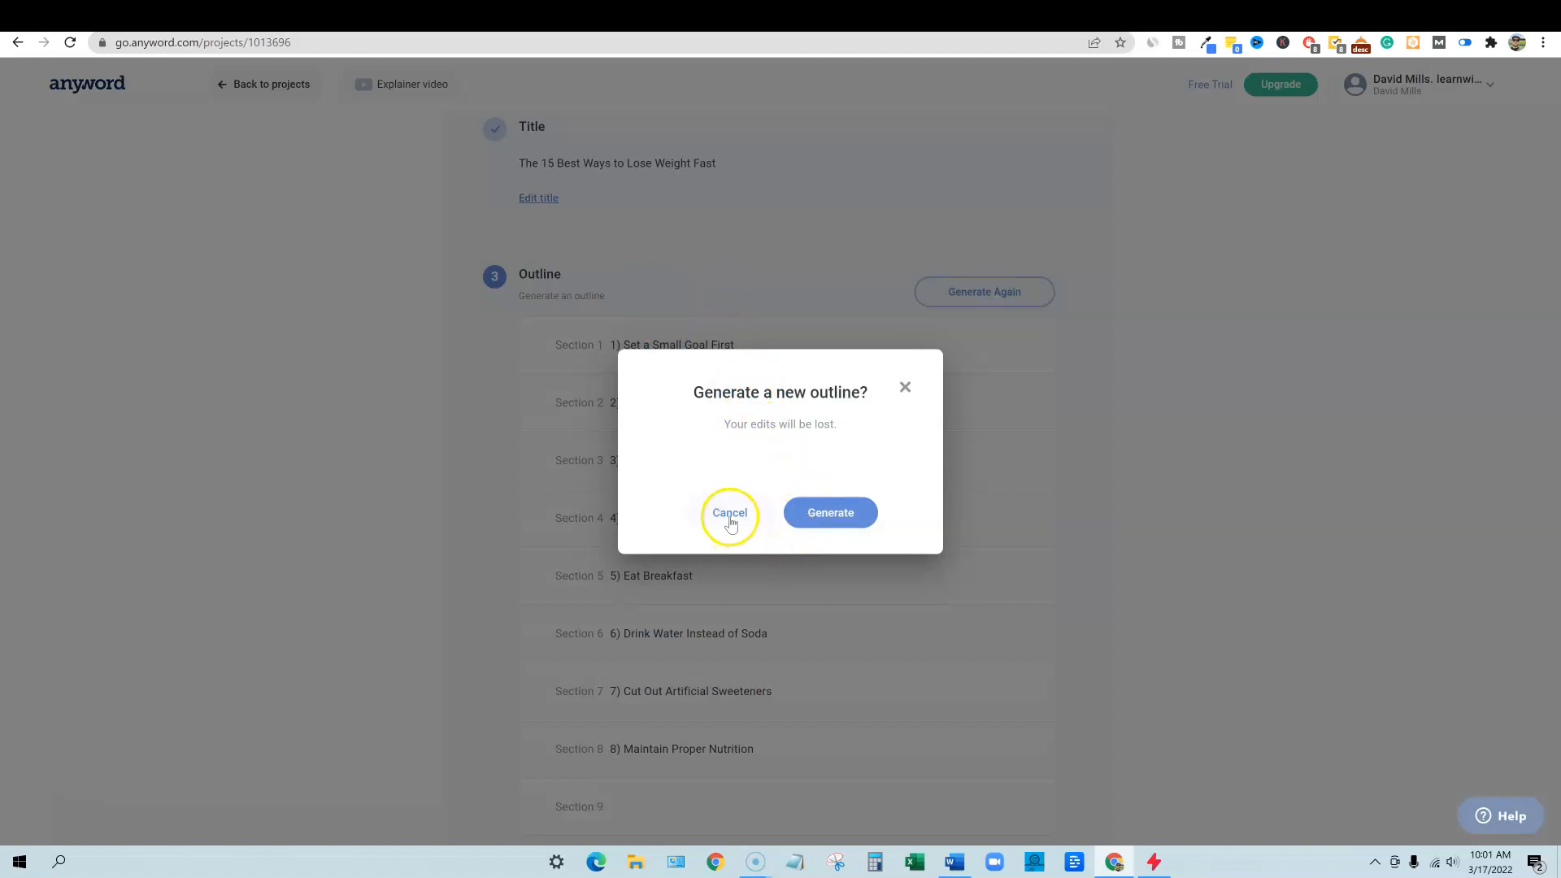
{"action": "left_click", "coordinate": [830, 512]}
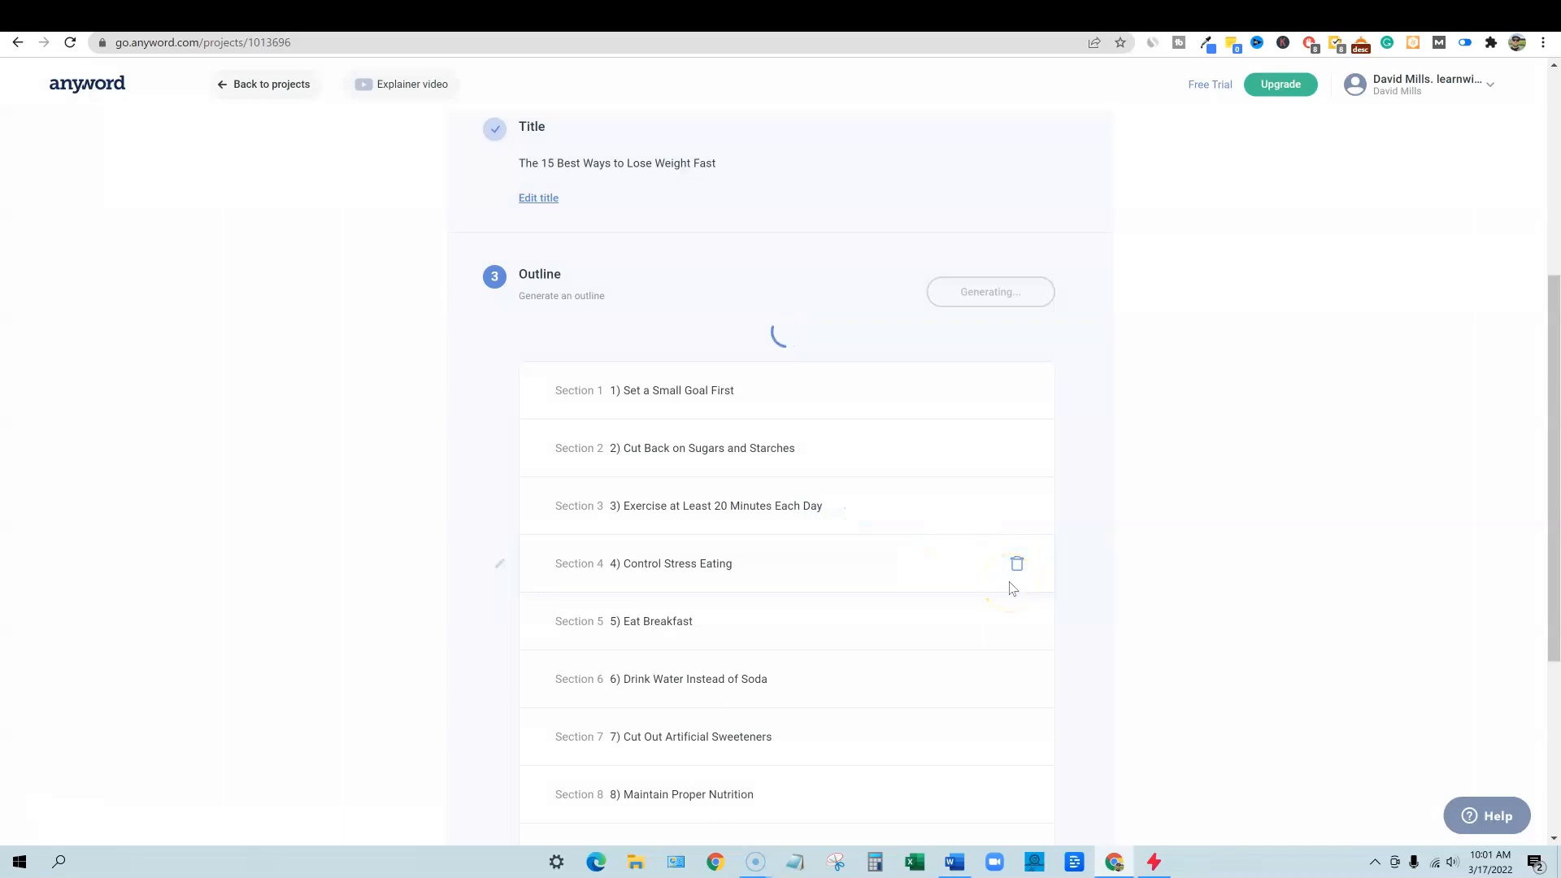
{"action": "scroll", "coordinate": [1011, 589], "scroll_direction": "down", "scroll_amount": 3}
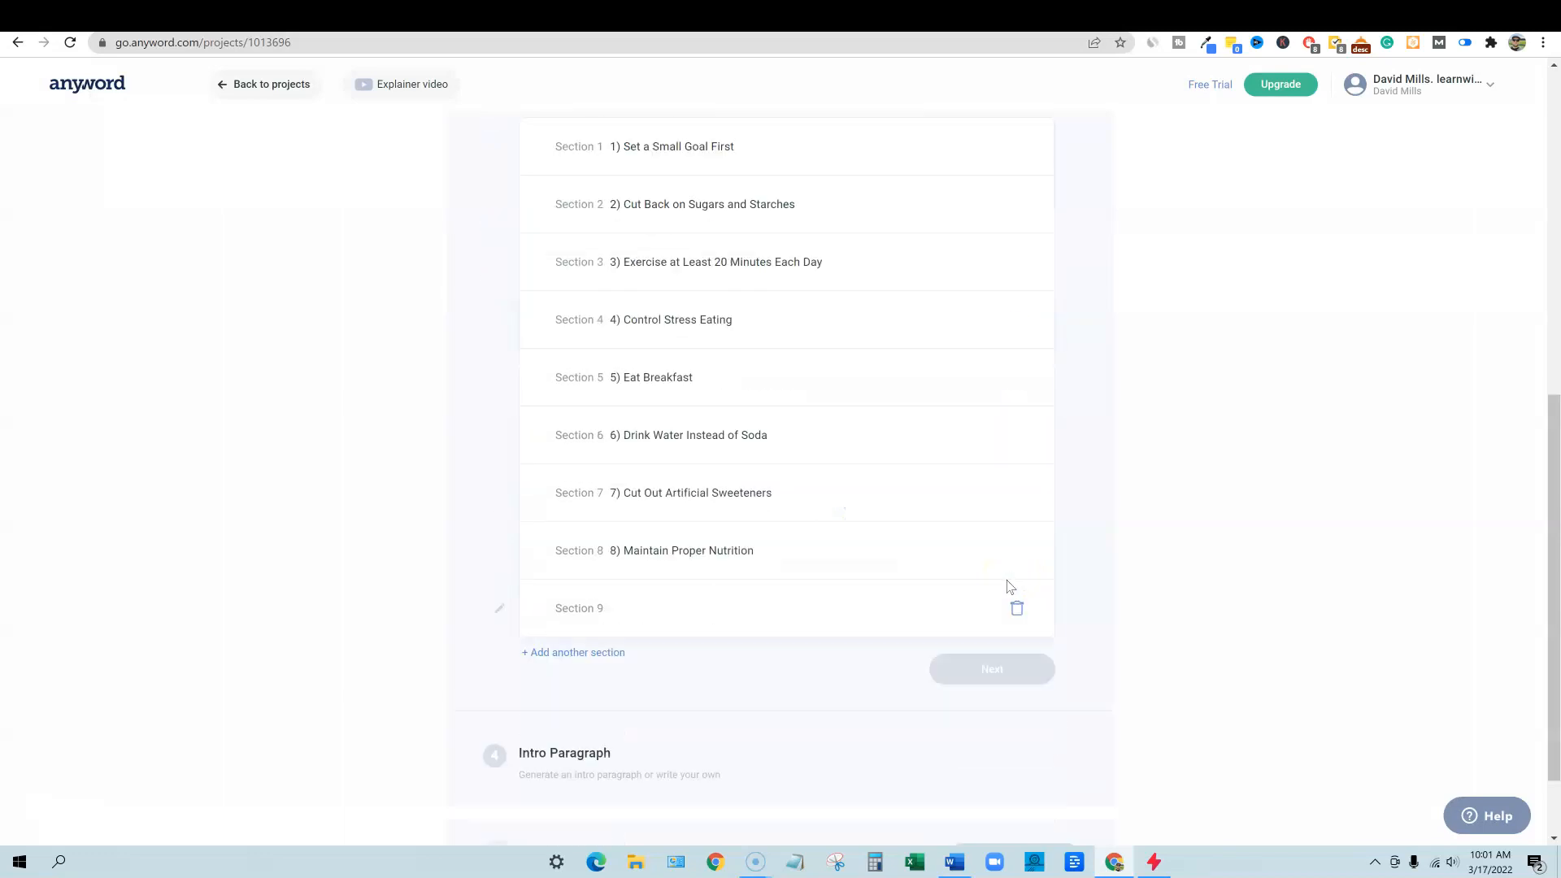
{"action": "scroll", "coordinate": [1009, 586], "scroll_direction": "up", "scroll_amount": 1}
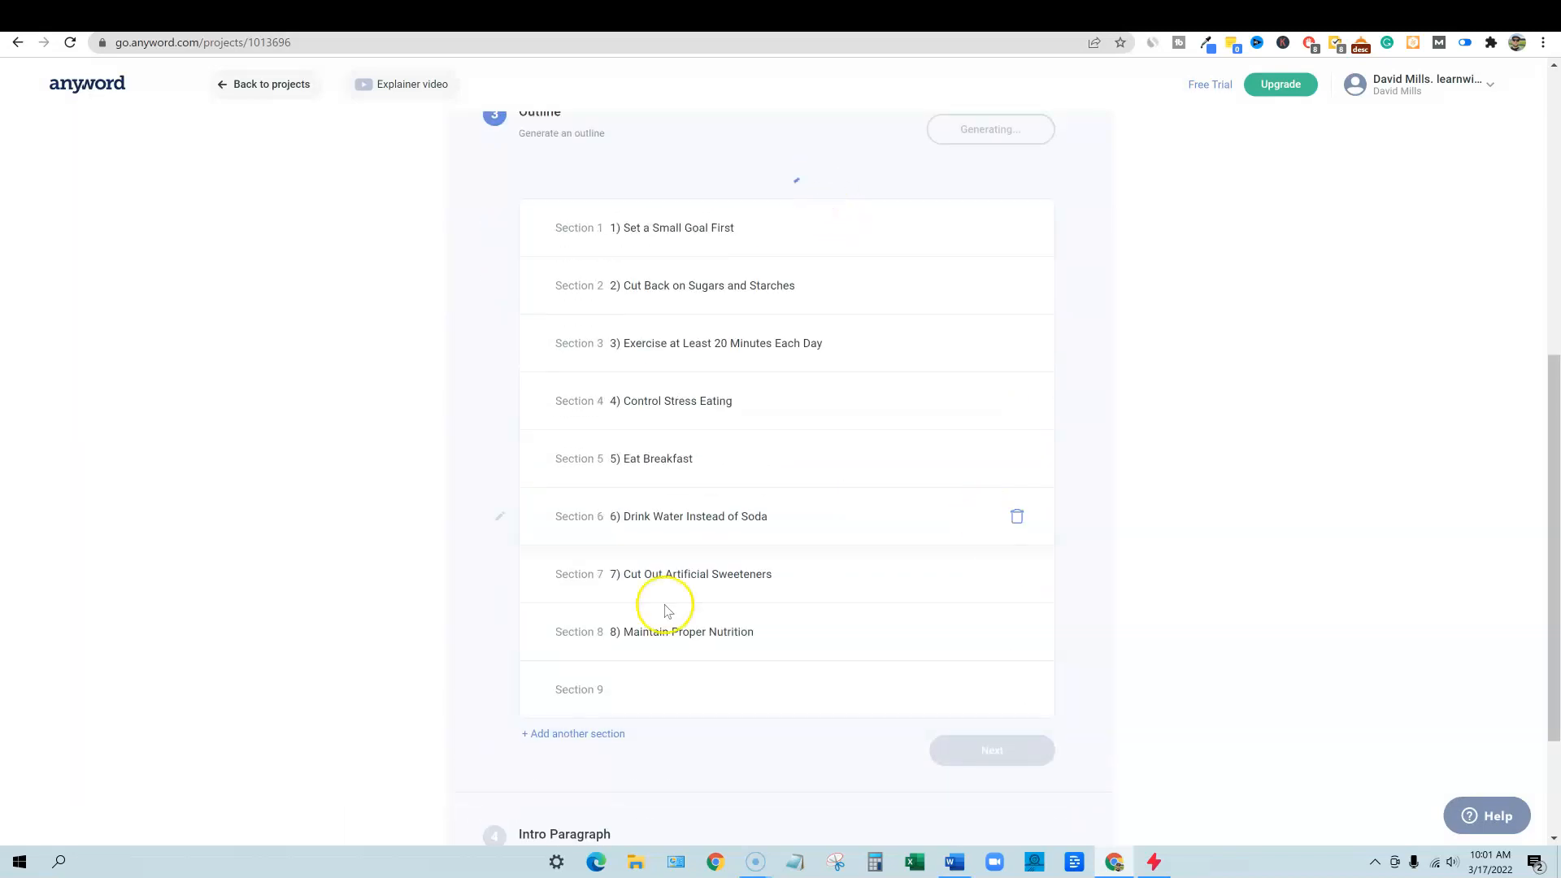
{"action": "scroll", "coordinate": [1130, 535], "scroll_direction": "up", "scroll_amount": 1}
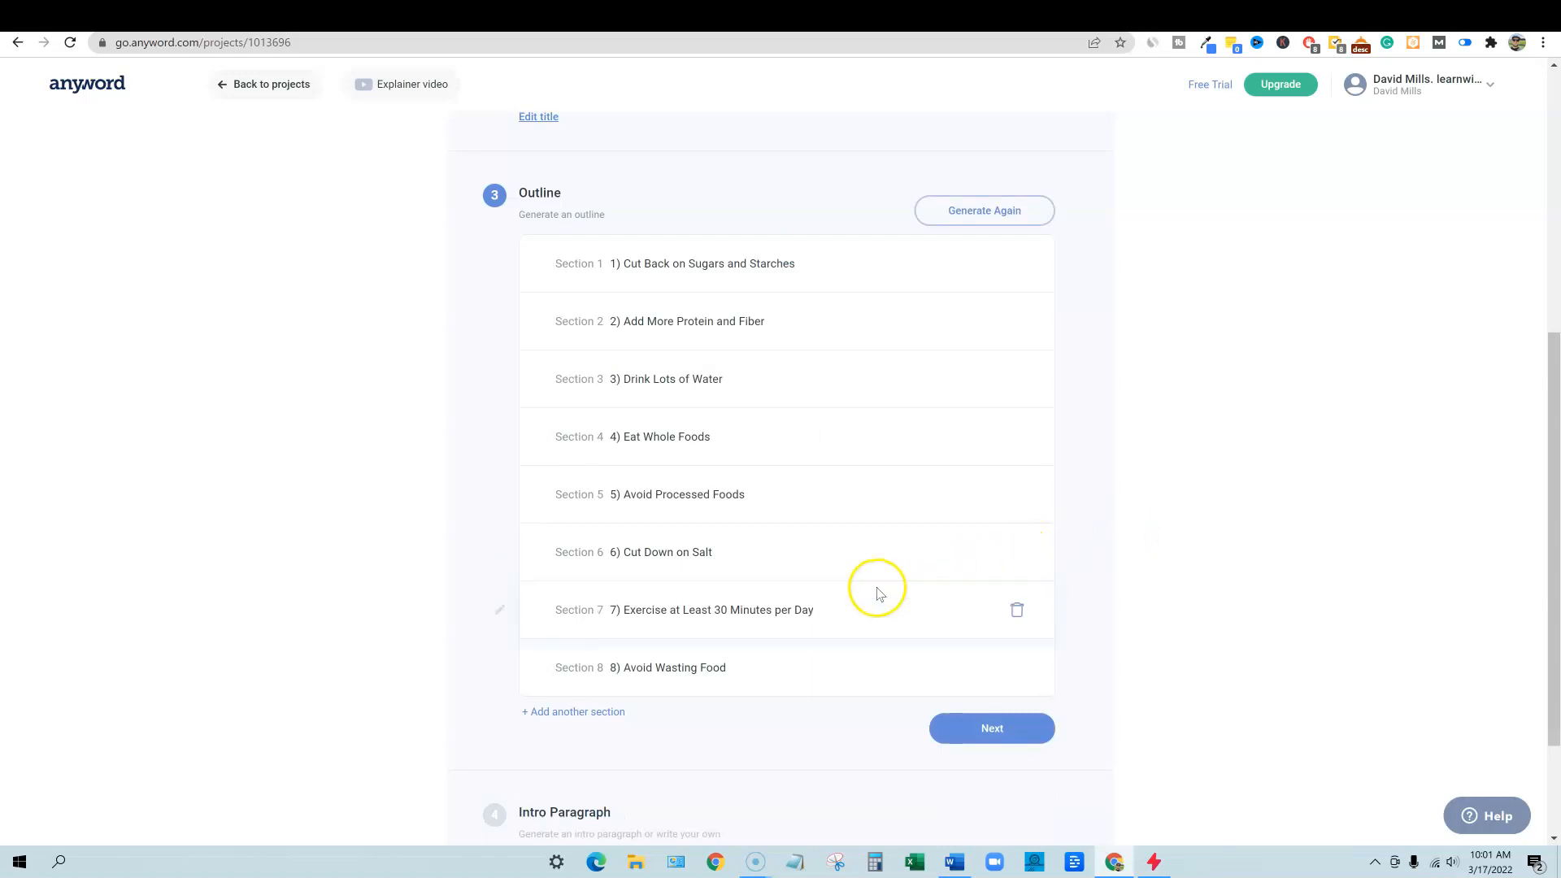
{"action": "scroll", "coordinate": [878, 594], "scroll_direction": "up", "scroll_amount": 1}
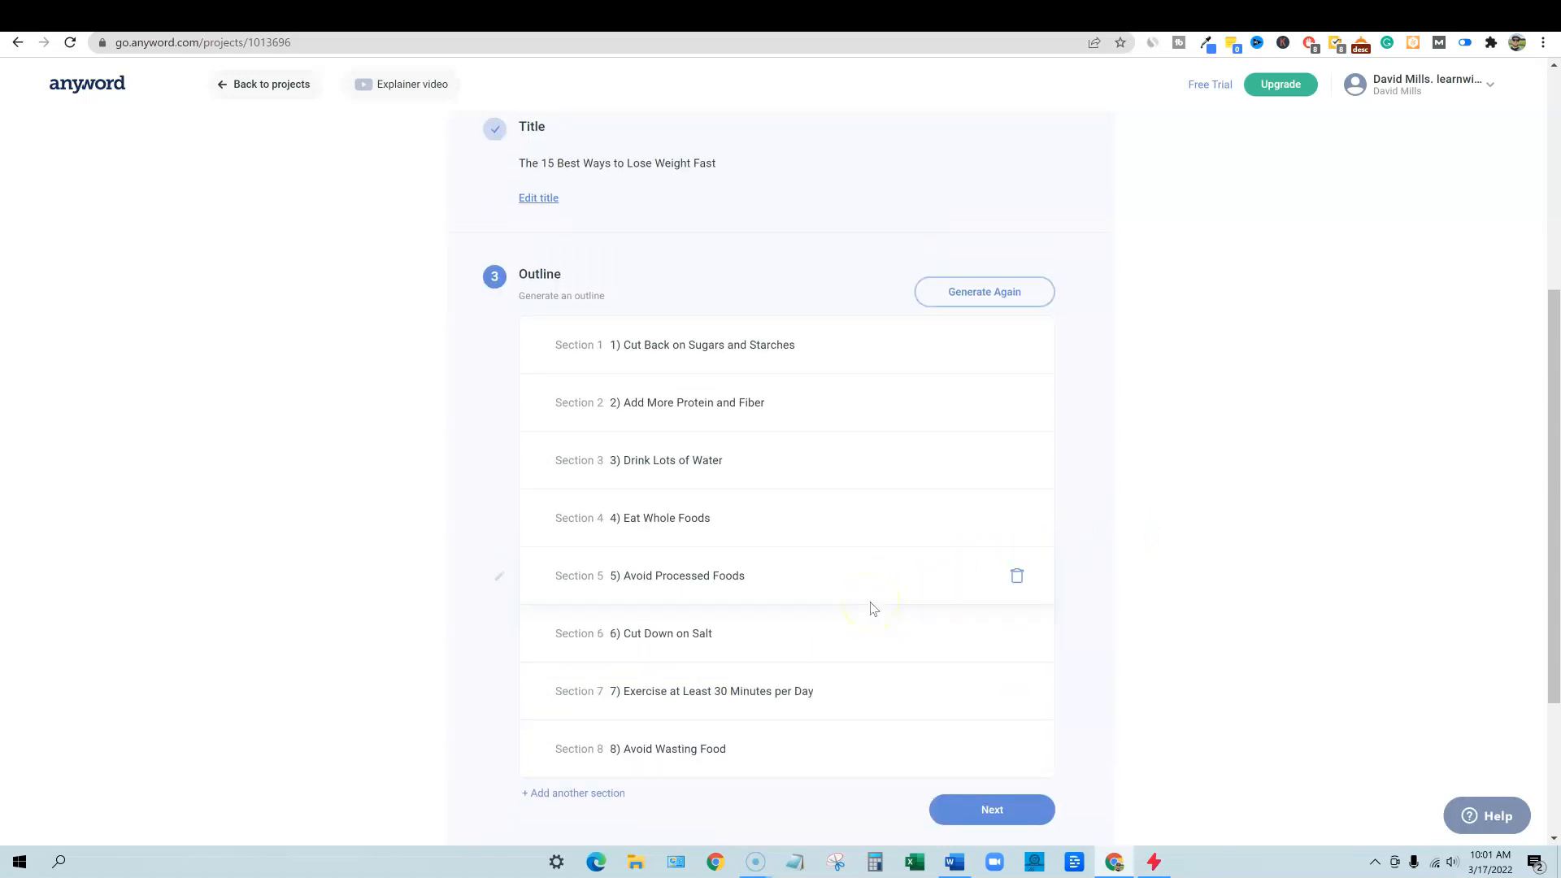
{"action": "scroll", "coordinate": [857, 603], "scroll_direction": "up", "scroll_amount": 1}
{"action": "scroll", "coordinate": [857, 603], "scroll_direction": "down", "scroll_amount": 1}
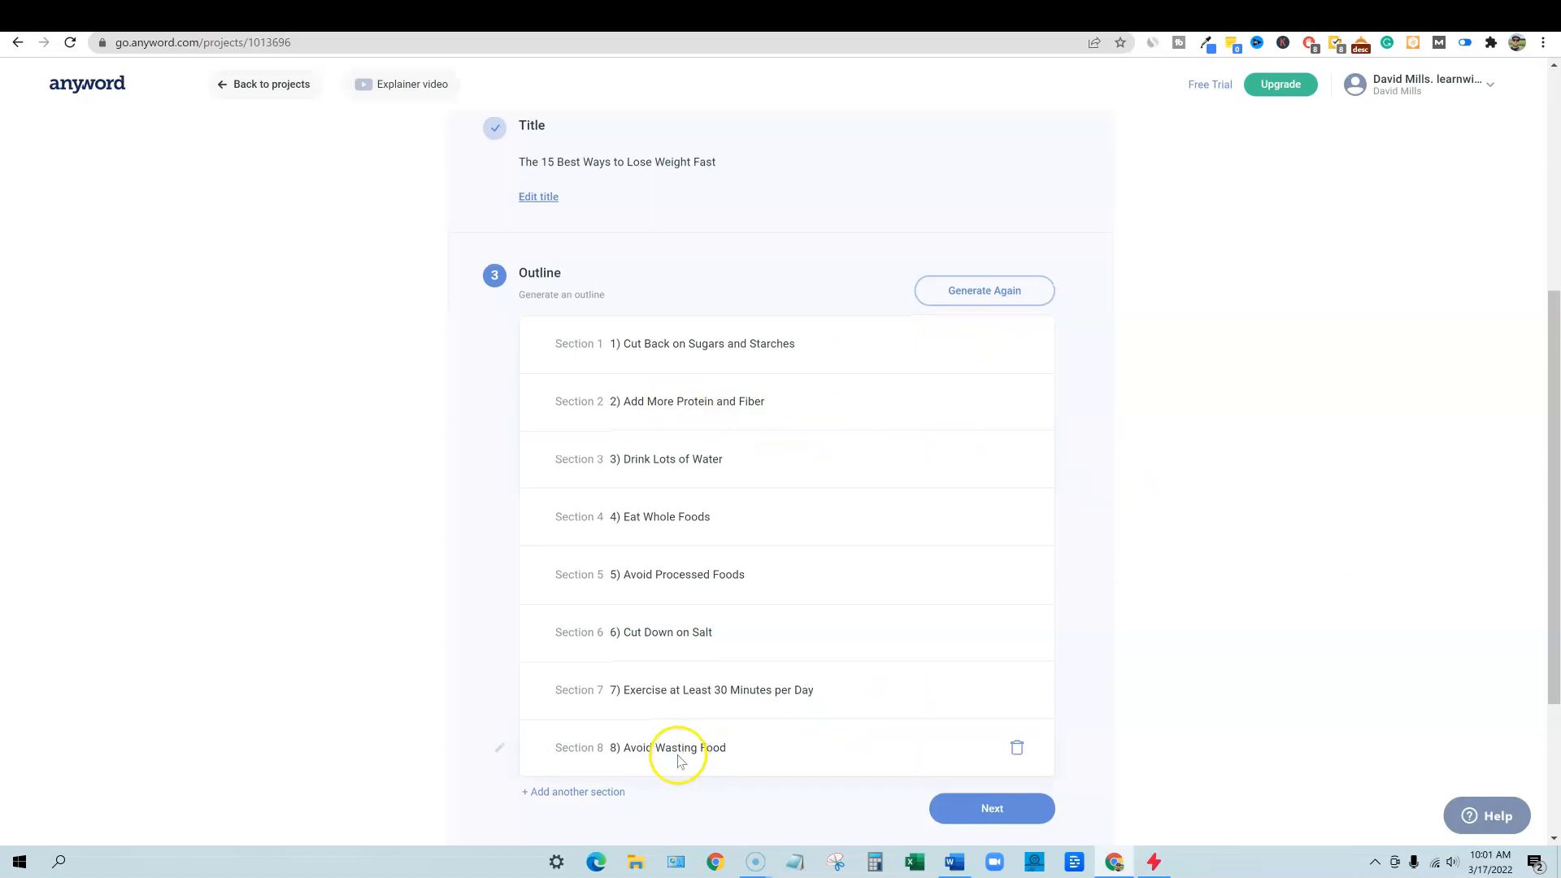
- Add an empty section below "Avoid Wasting Food" and look over the whole project from its description to the intro paragraph stage
{"action": "scroll", "coordinate": [679, 759], "scroll_direction": "down", "scroll_amount": 3}
{"action": "left_click", "coordinate": [597, 558]}
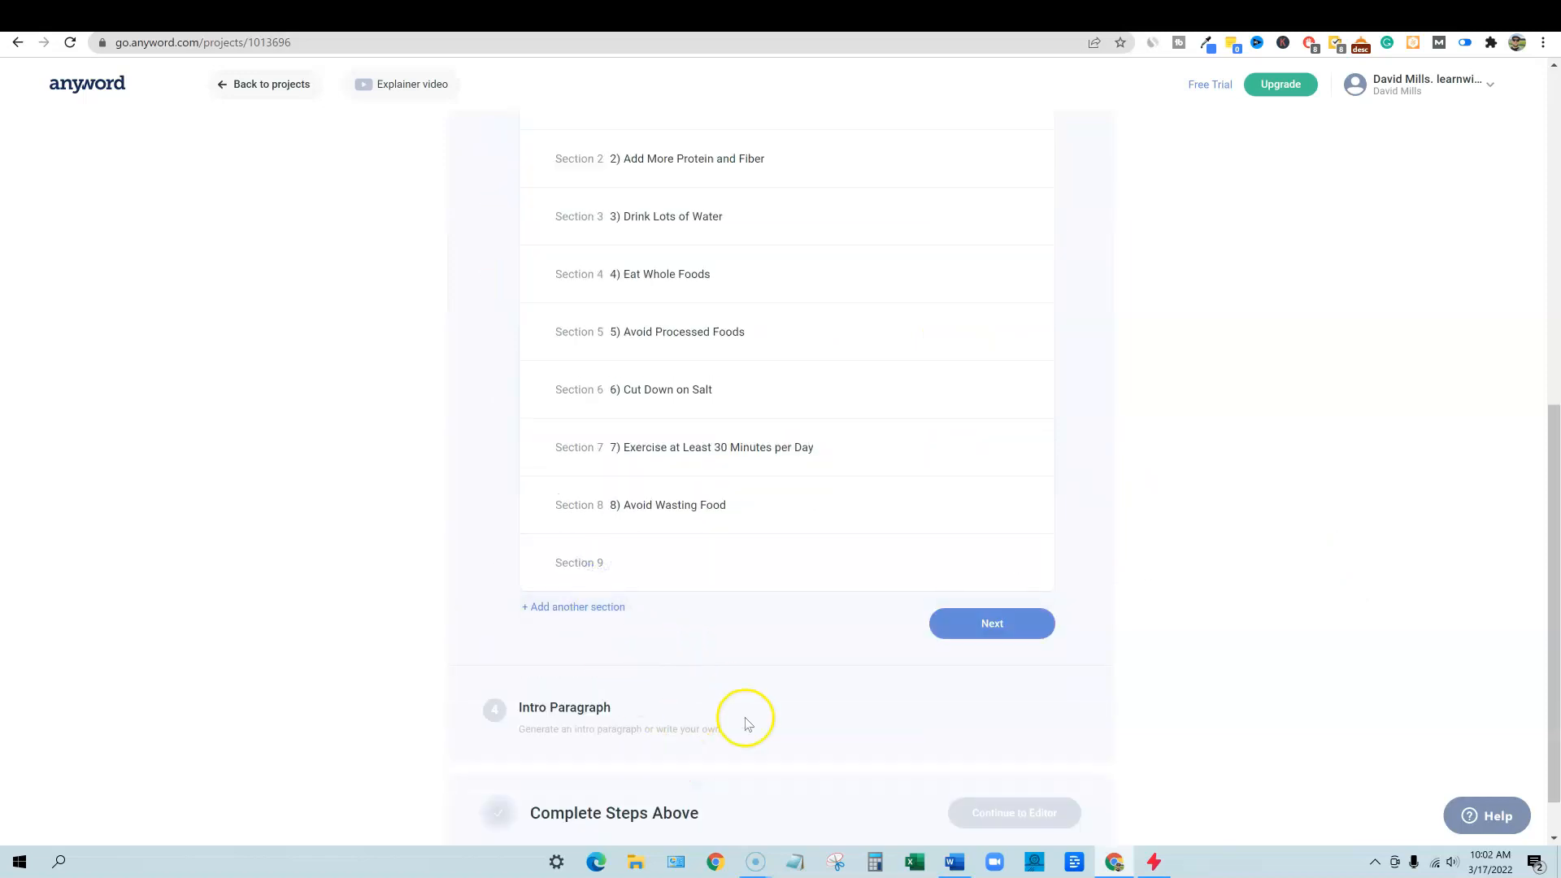
{"action": "scroll", "coordinate": [813, 688], "scroll_direction": "down", "scroll_amount": 1}
{"action": "scroll", "coordinate": [845, 696], "scroll_direction": "up", "scroll_amount": 7}
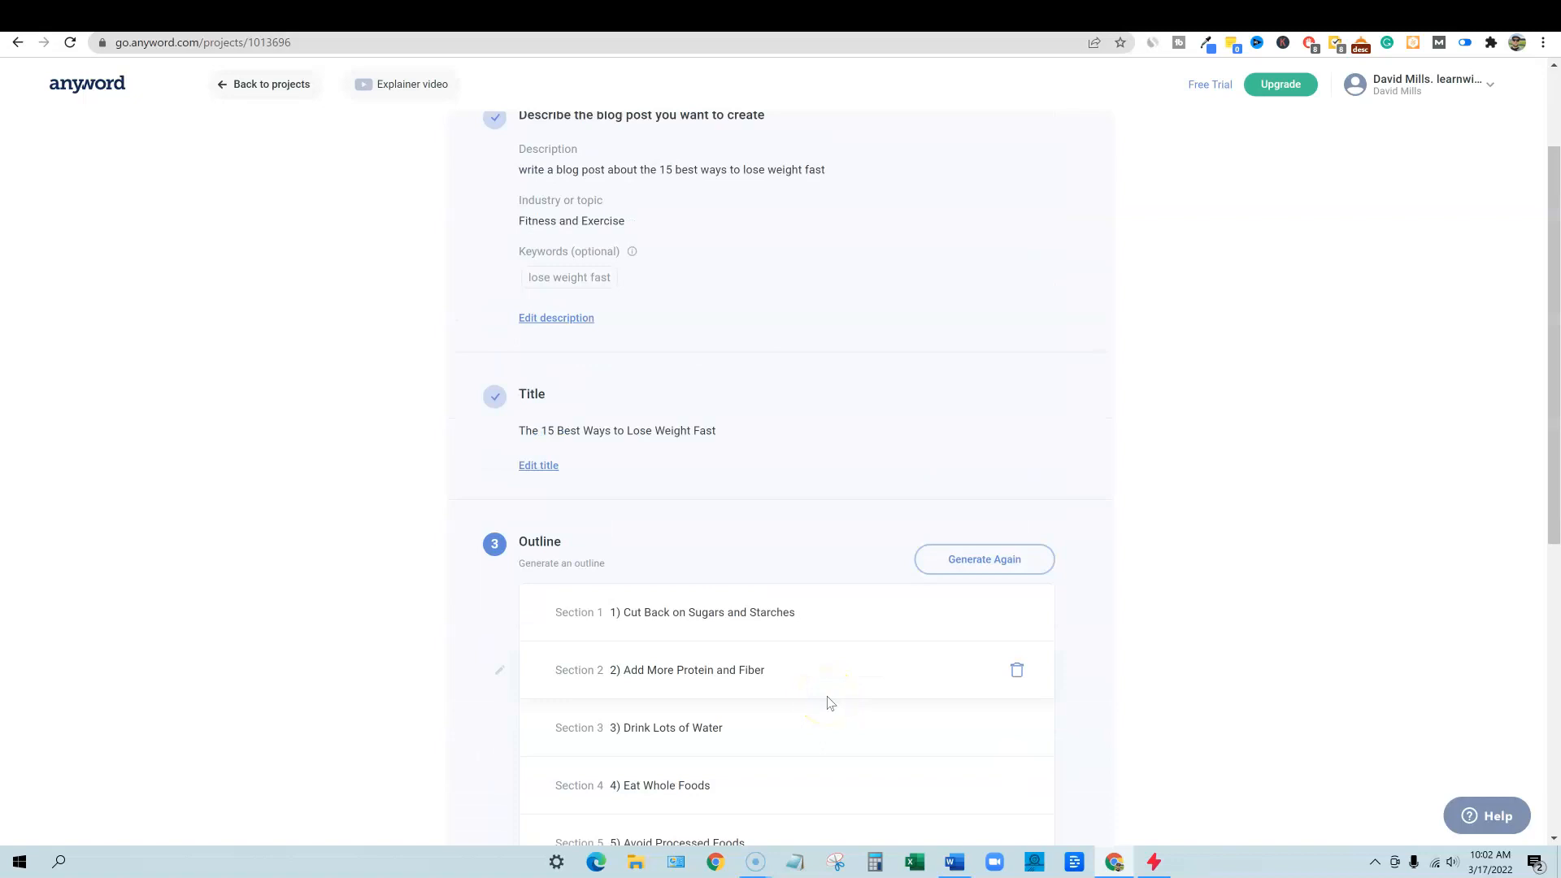
{"action": "scroll", "coordinate": [829, 701], "scroll_direction": "up", "scroll_amount": 2}
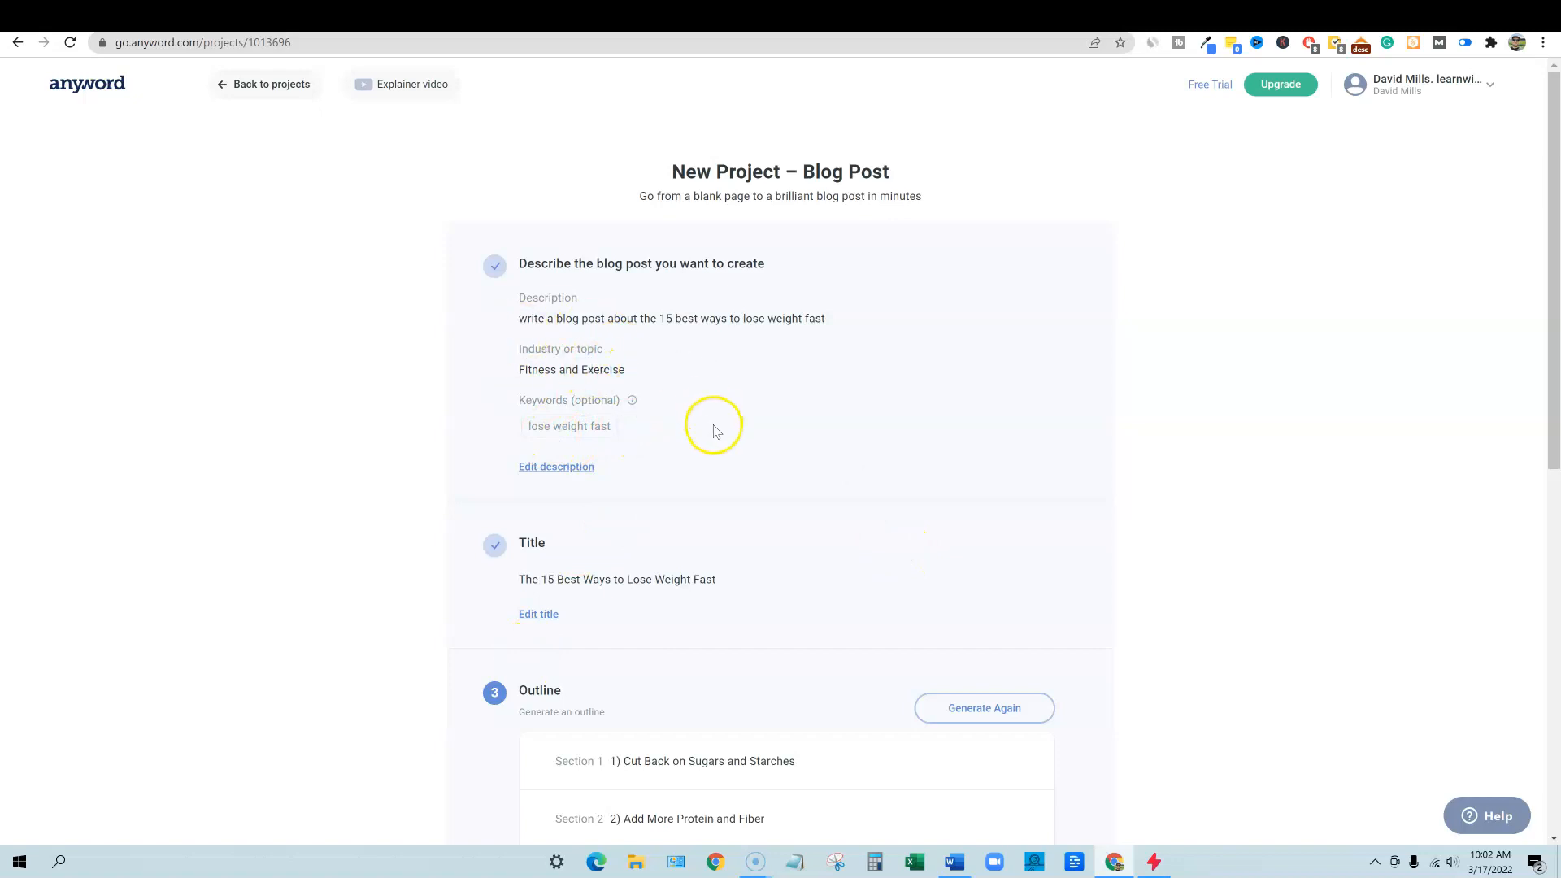
{"action": "scroll", "coordinate": [773, 540], "scroll_direction": "down", "scroll_amount": 9}
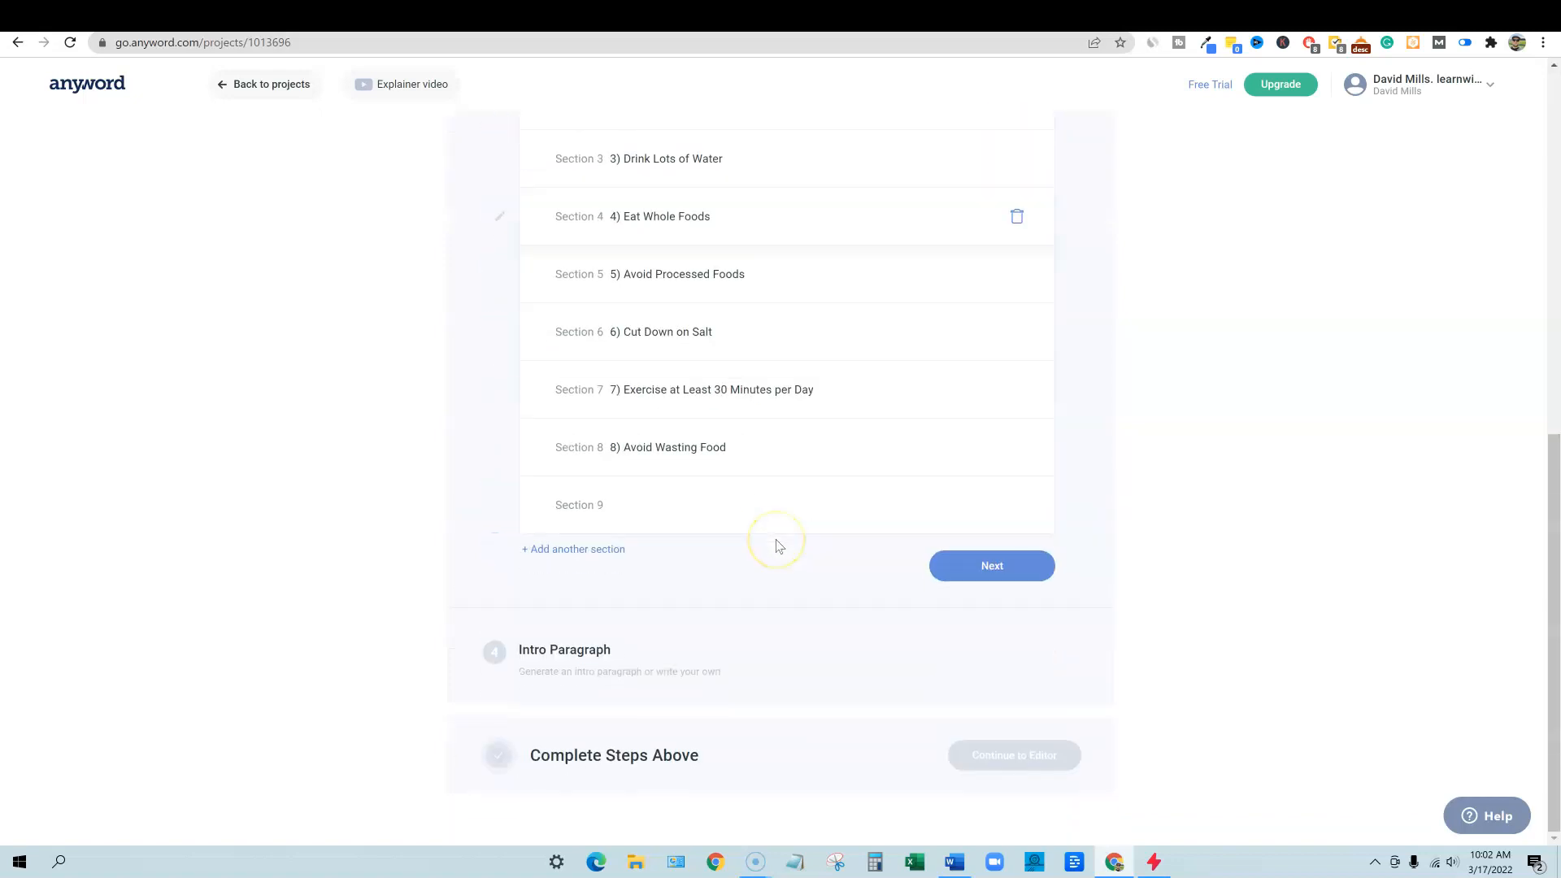
{"action": "scroll", "coordinate": [776, 546], "scroll_direction": "up", "scroll_amount": 9}
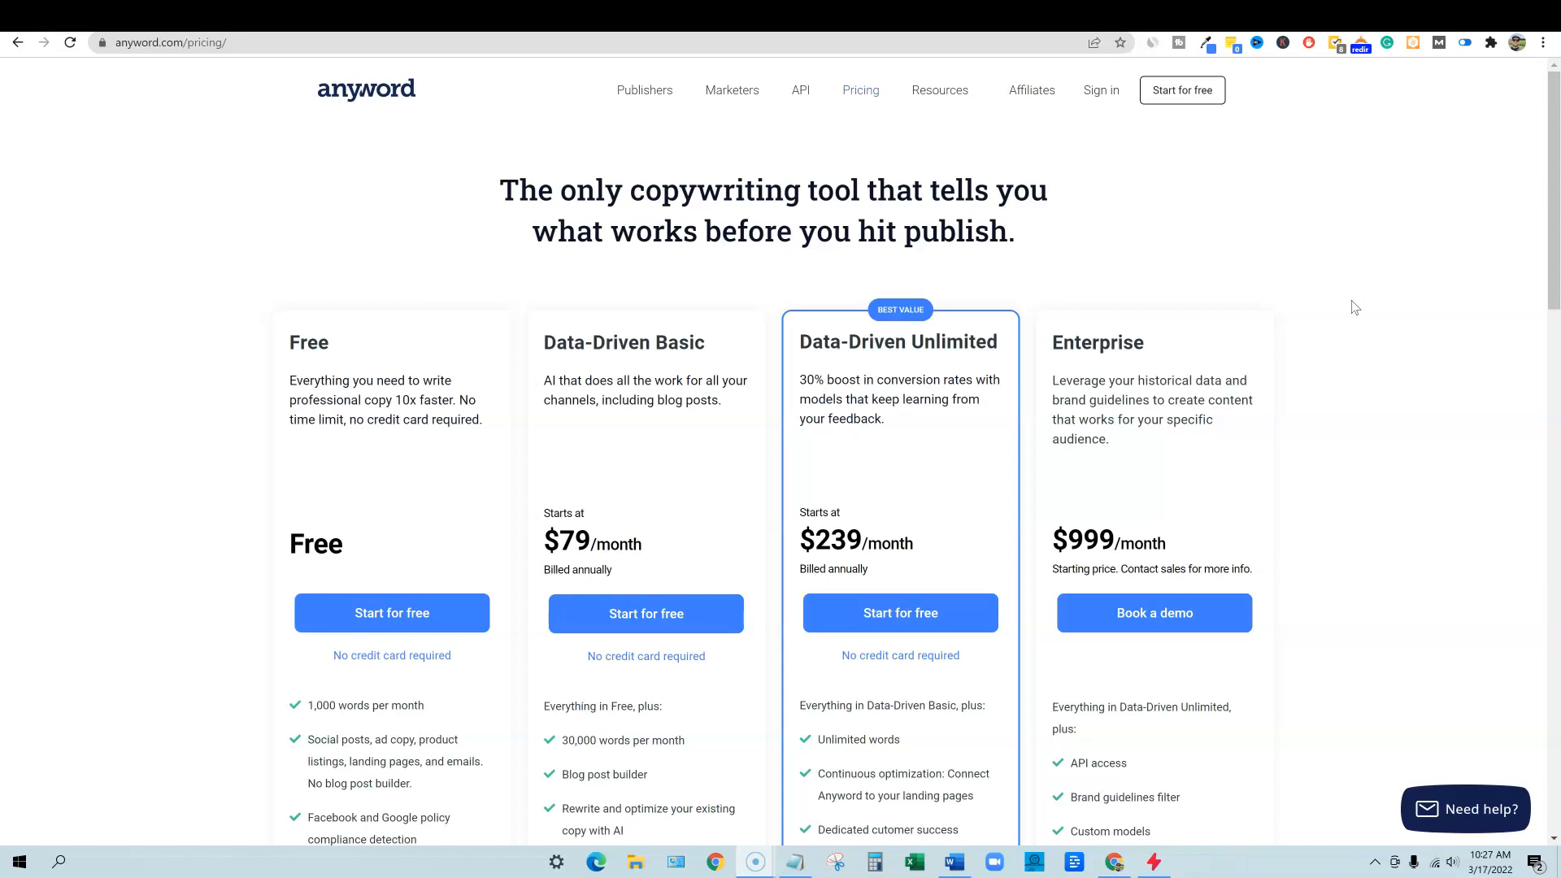
- Examine the monthly price of the Data-Driven Unlimited plan on the Anyword pricing page
{"action": "scroll", "coordinate": [943, 537], "scroll_direction": "down", "scroll_amount": 1}
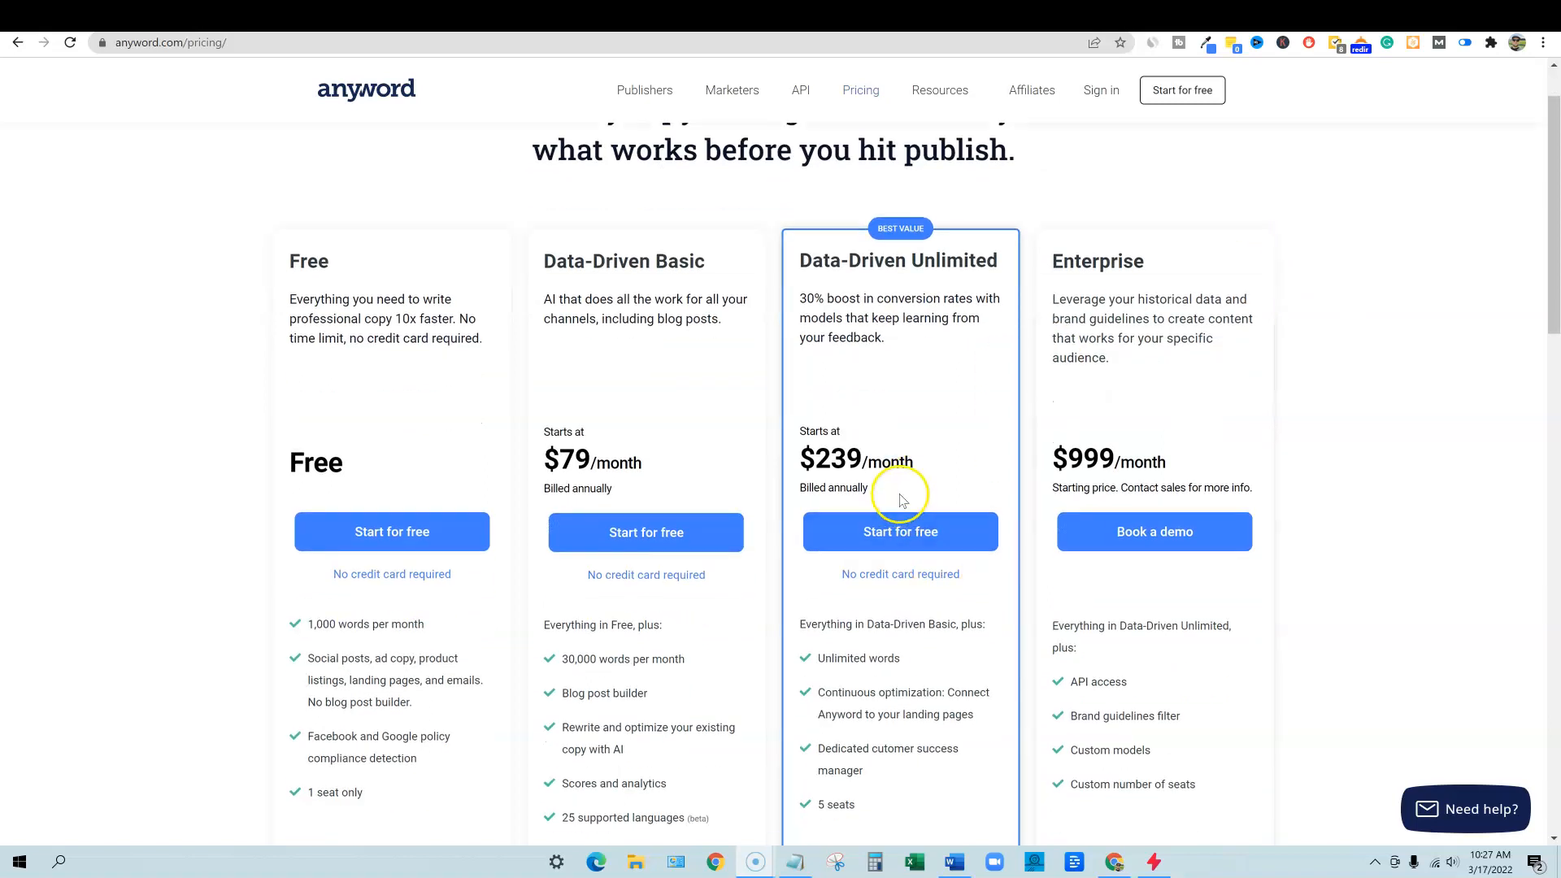
{"action": "left_click_drag", "start_coordinate": [799, 446], "coordinate": [941, 459]}
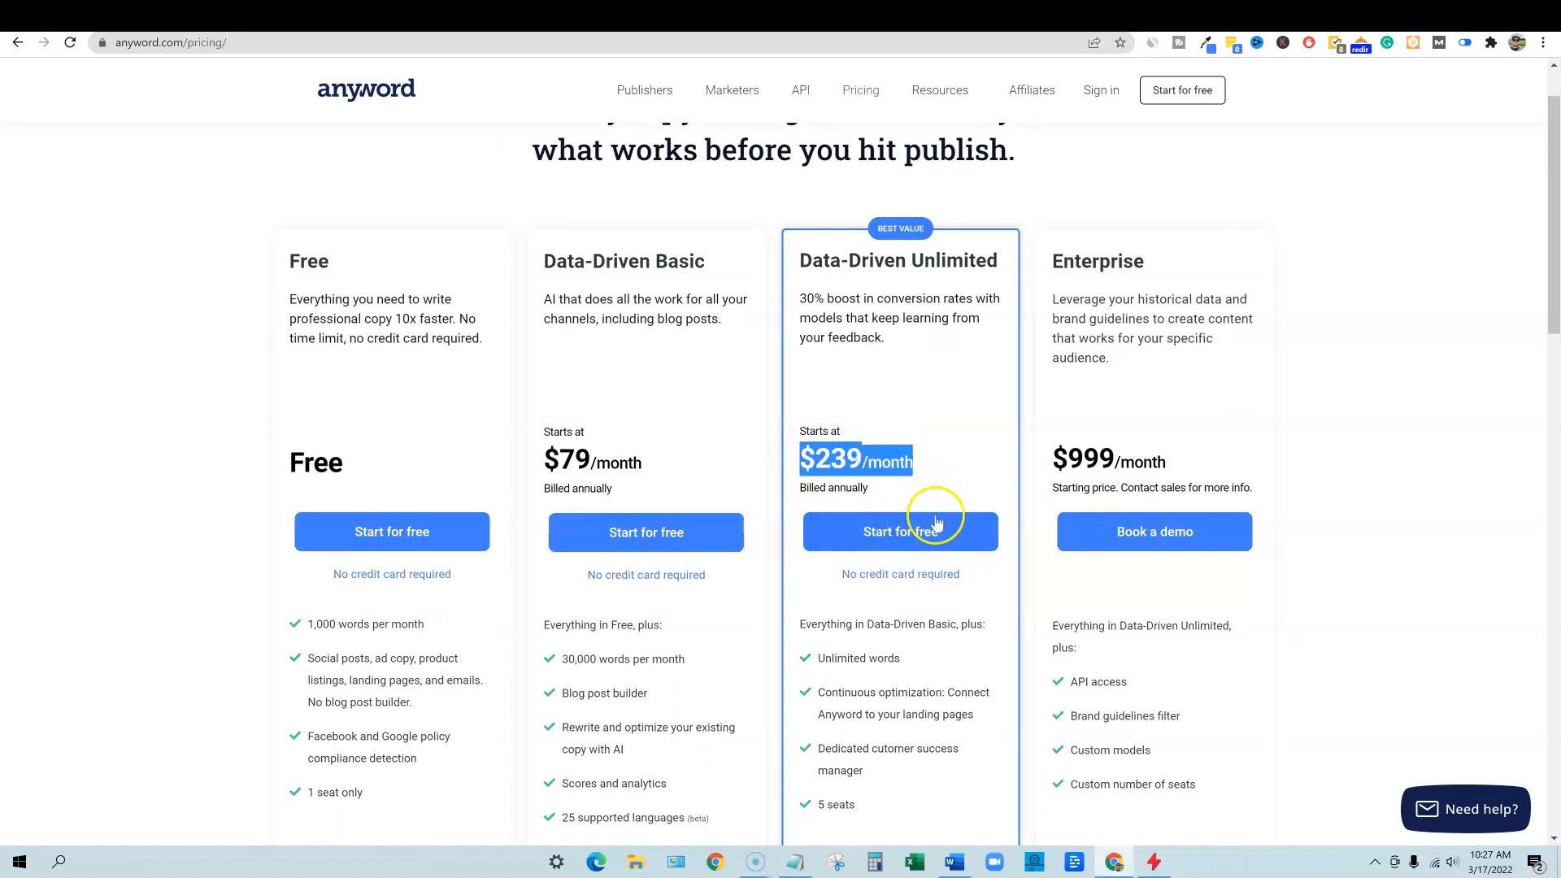
{"action": "left_click", "coordinate": [916, 429]}
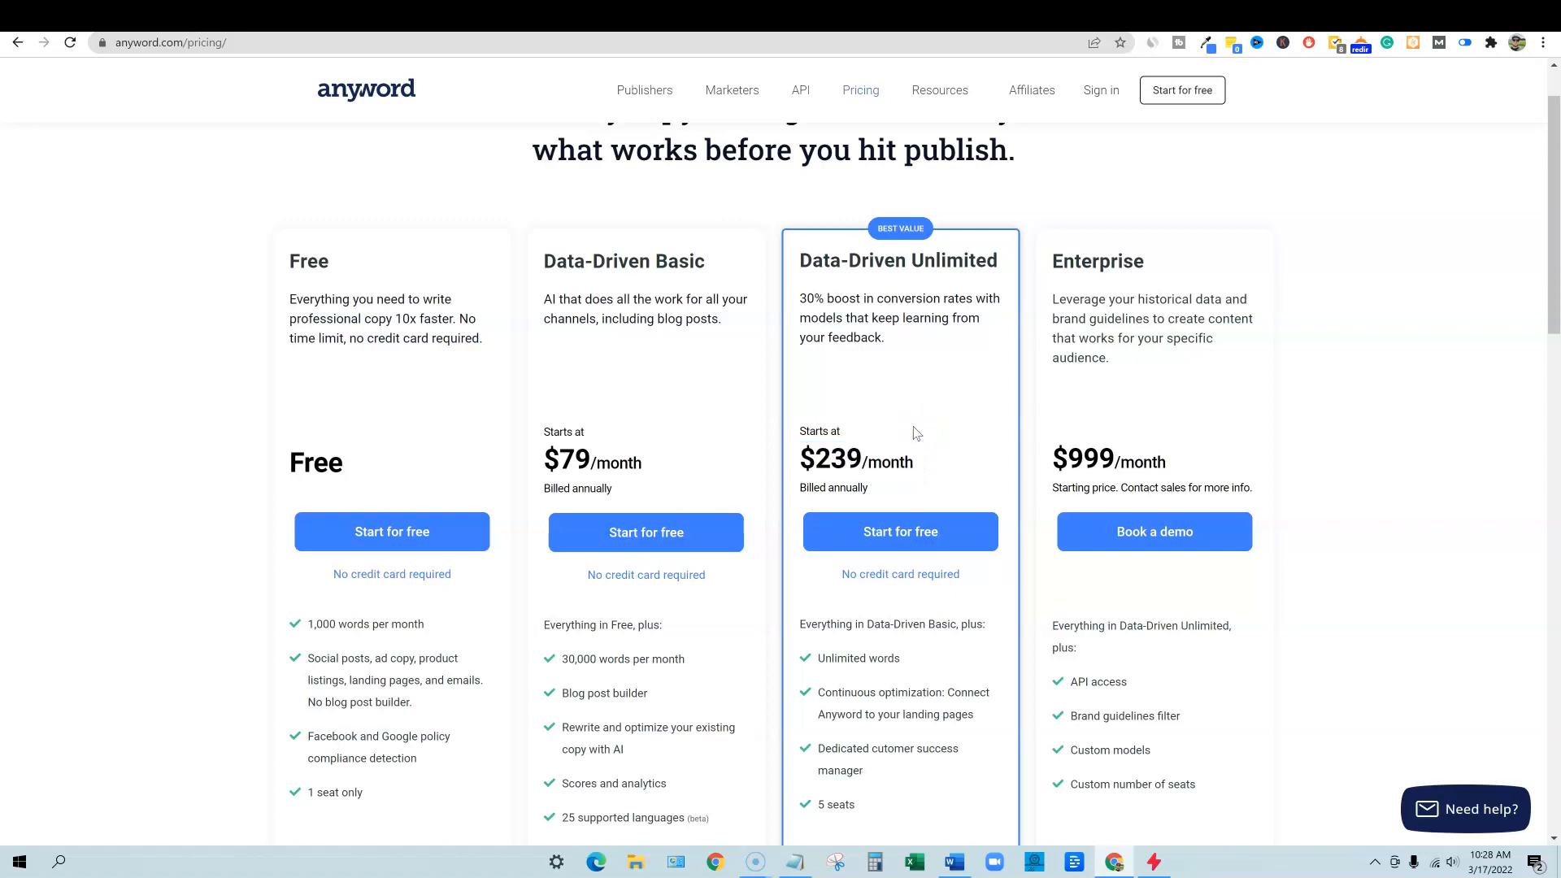
{"action": "left_click_drag", "start_coordinate": [803, 460], "coordinate": [915, 463]}
{"action": "left_click", "coordinate": [811, 395]}
- Examine the word allowance, seats and other features of the Data-Driven Unlimited plan and its free start option
{"action": "left_click_drag", "start_coordinate": [824, 659], "coordinate": [927, 661]}
{"action": "scroll", "coordinate": [894, 714], "scroll_direction": "down", "scroll_amount": 1}
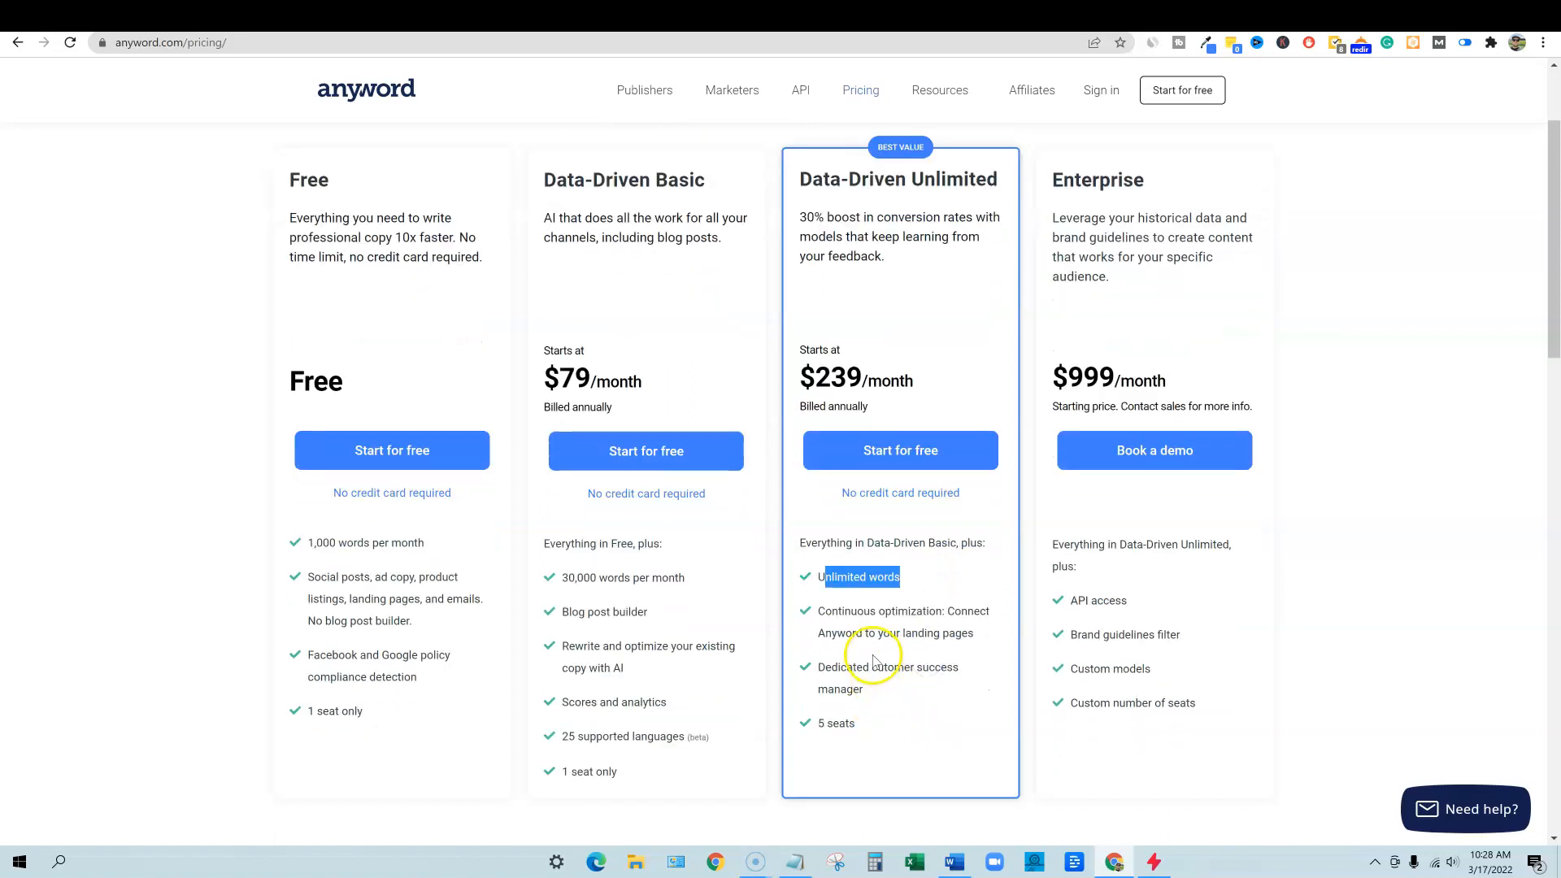
{"action": "left_click_drag", "start_coordinate": [814, 723], "coordinate": [844, 725]}
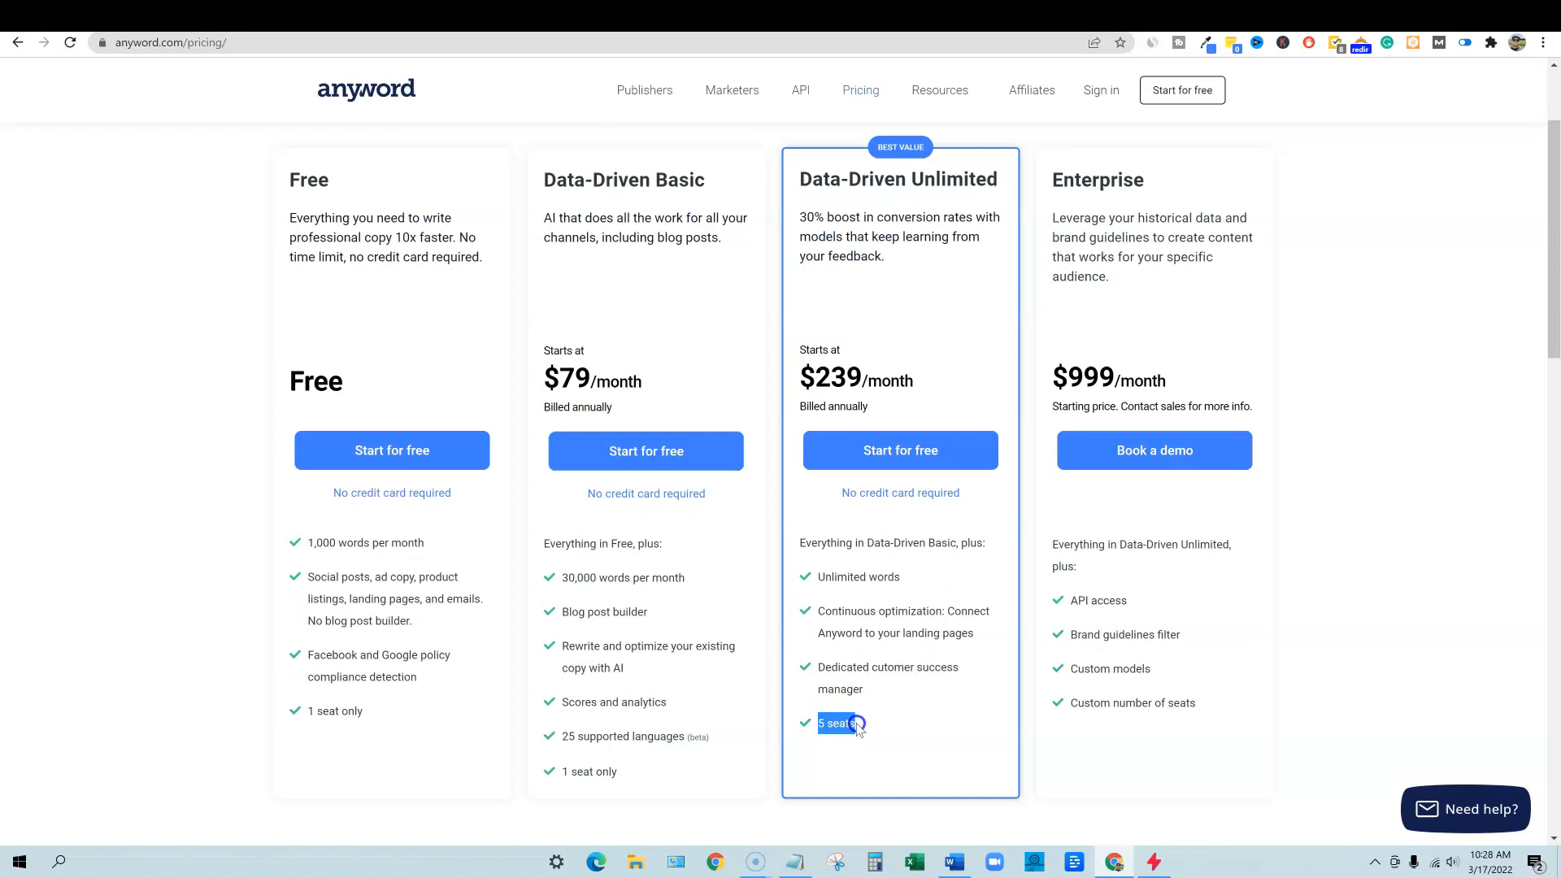
{"action": "left_click", "coordinate": [909, 234]}
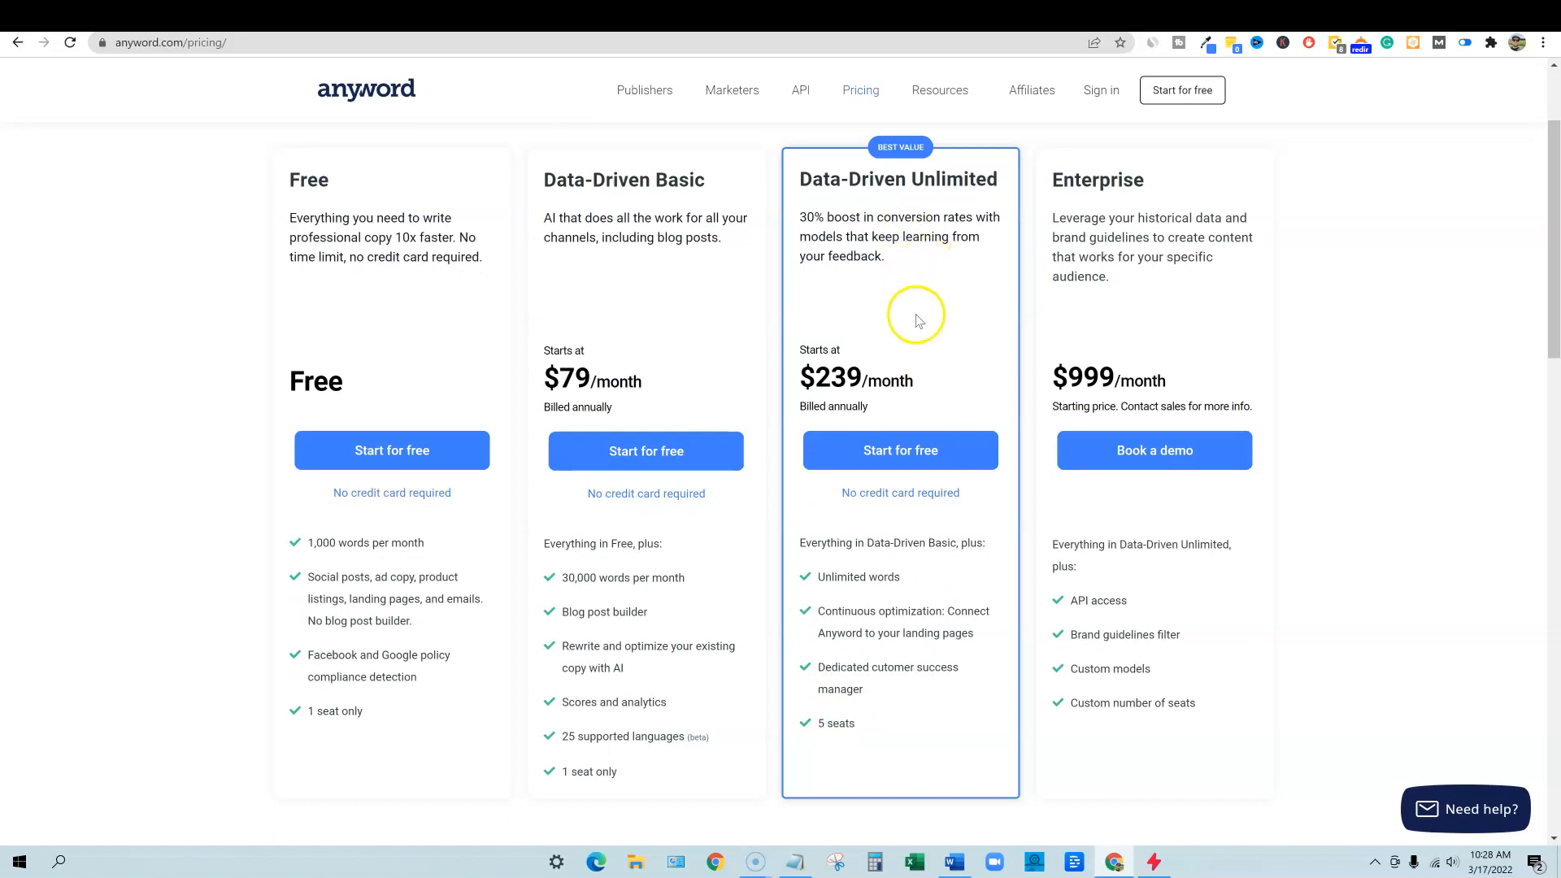
{"action": "scroll", "coordinate": [905, 663], "scroll_direction": "down", "scroll_amount": 2}
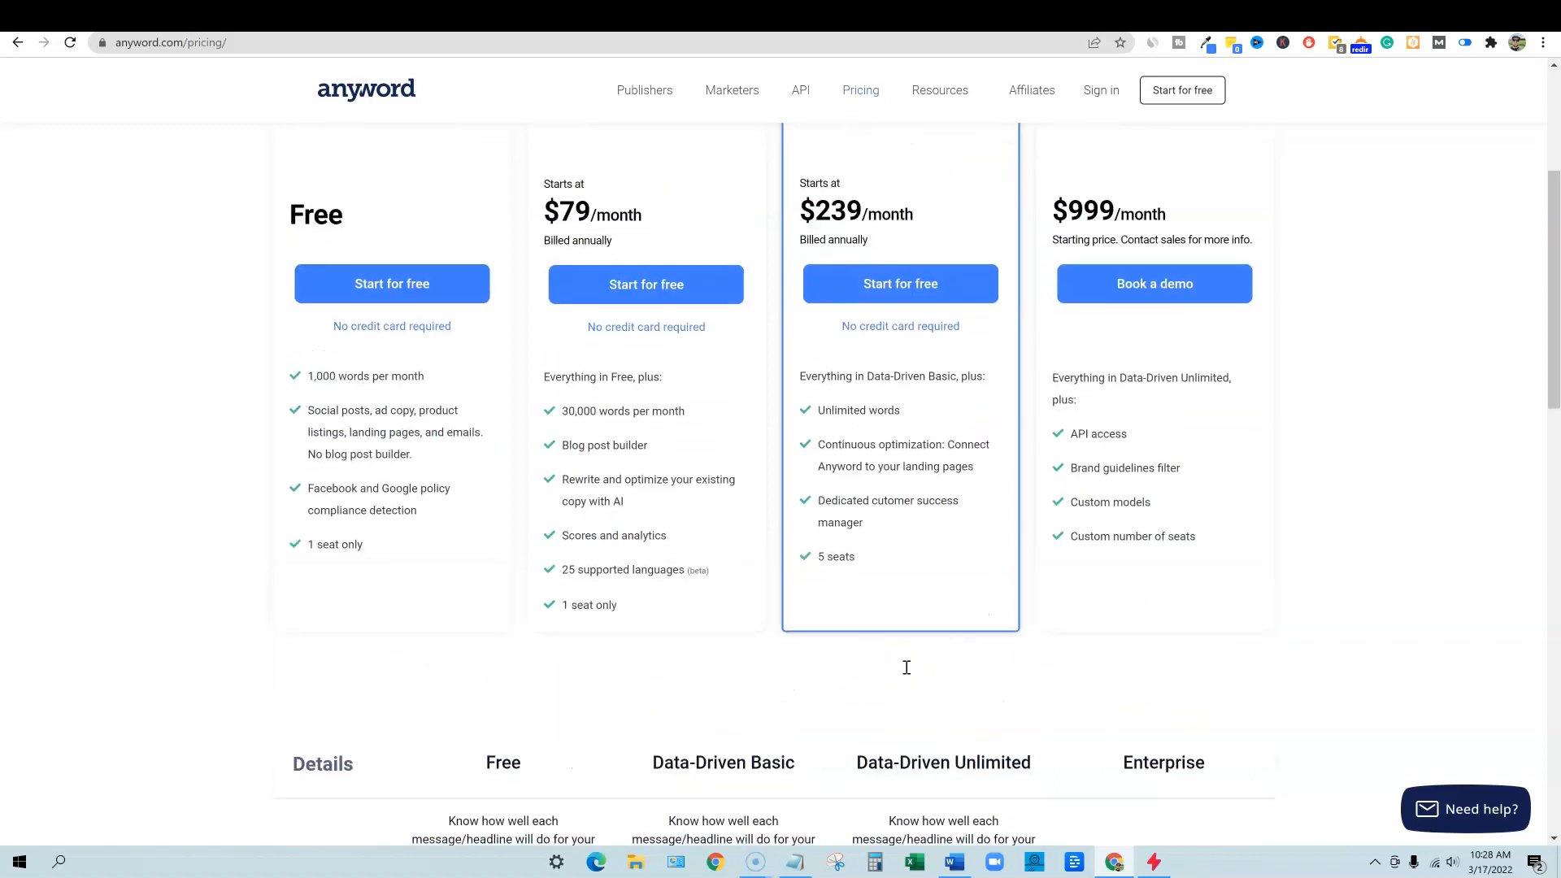
{"action": "scroll", "coordinate": [910, 672], "scroll_direction": "up", "scroll_amount": 3}
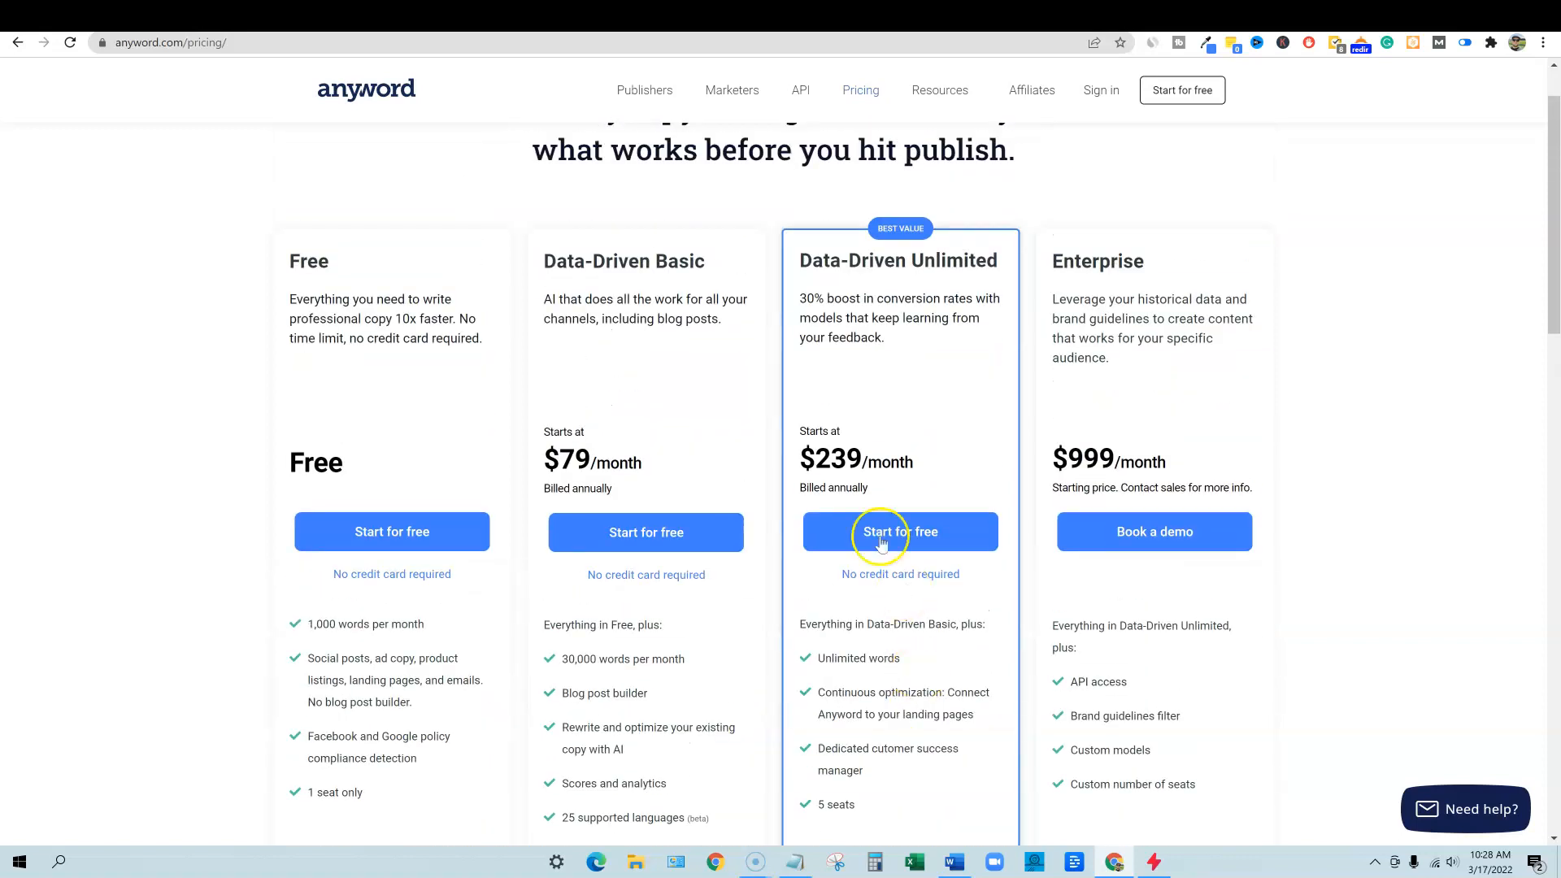
{"action": "left_click", "coordinate": [950, 536]}
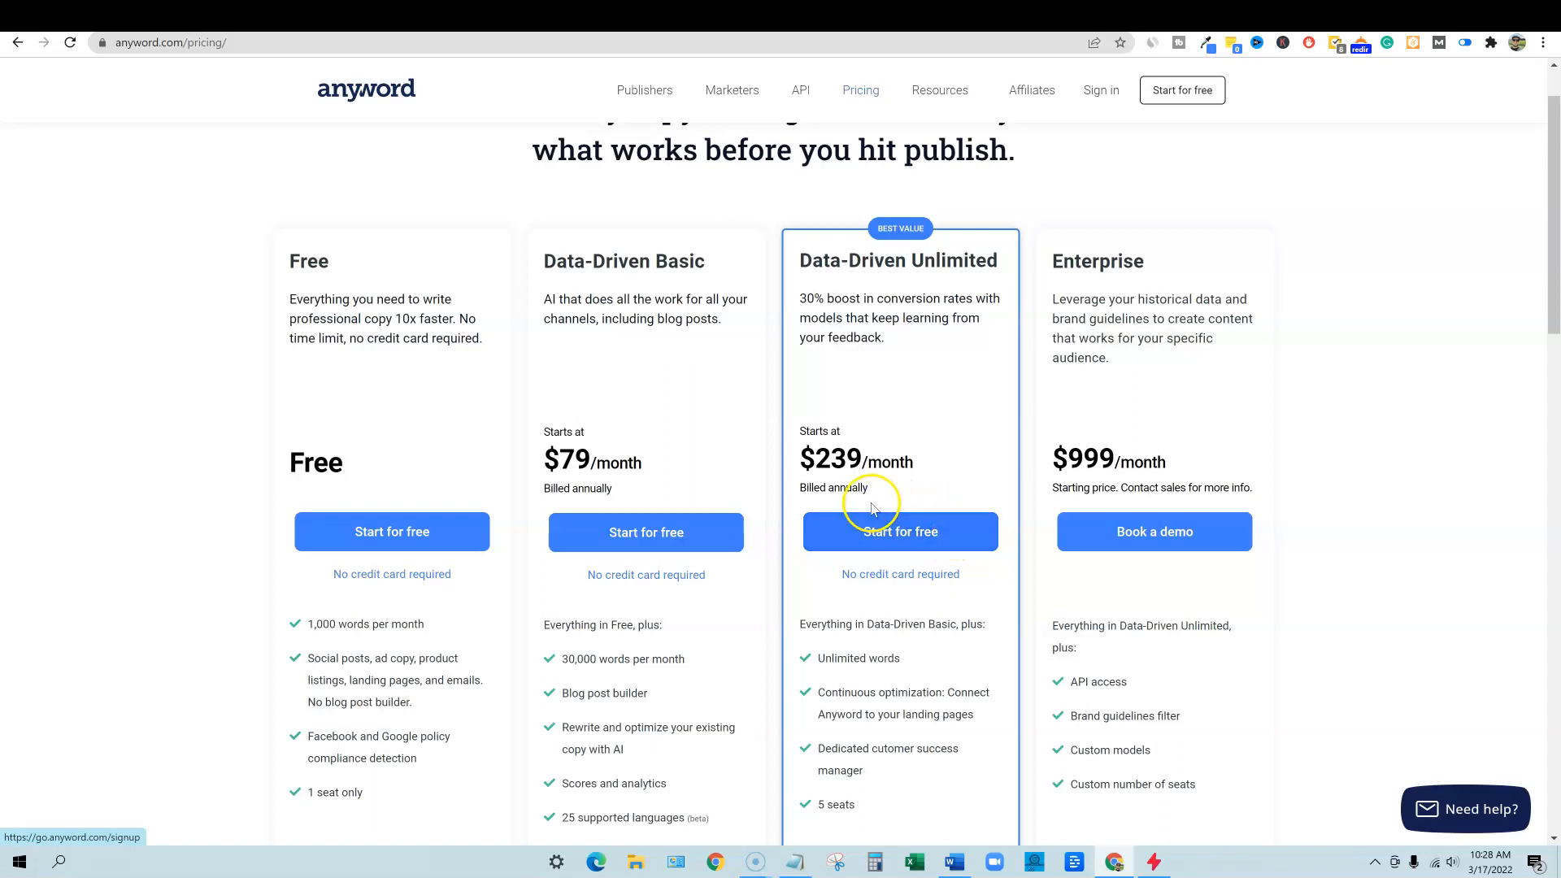
- Examine the annual billing terms, monthly price and included features of the Data-Driven Unlimited plan
{"action": "left_click_drag", "start_coordinate": [798, 489], "coordinate": [871, 490]}
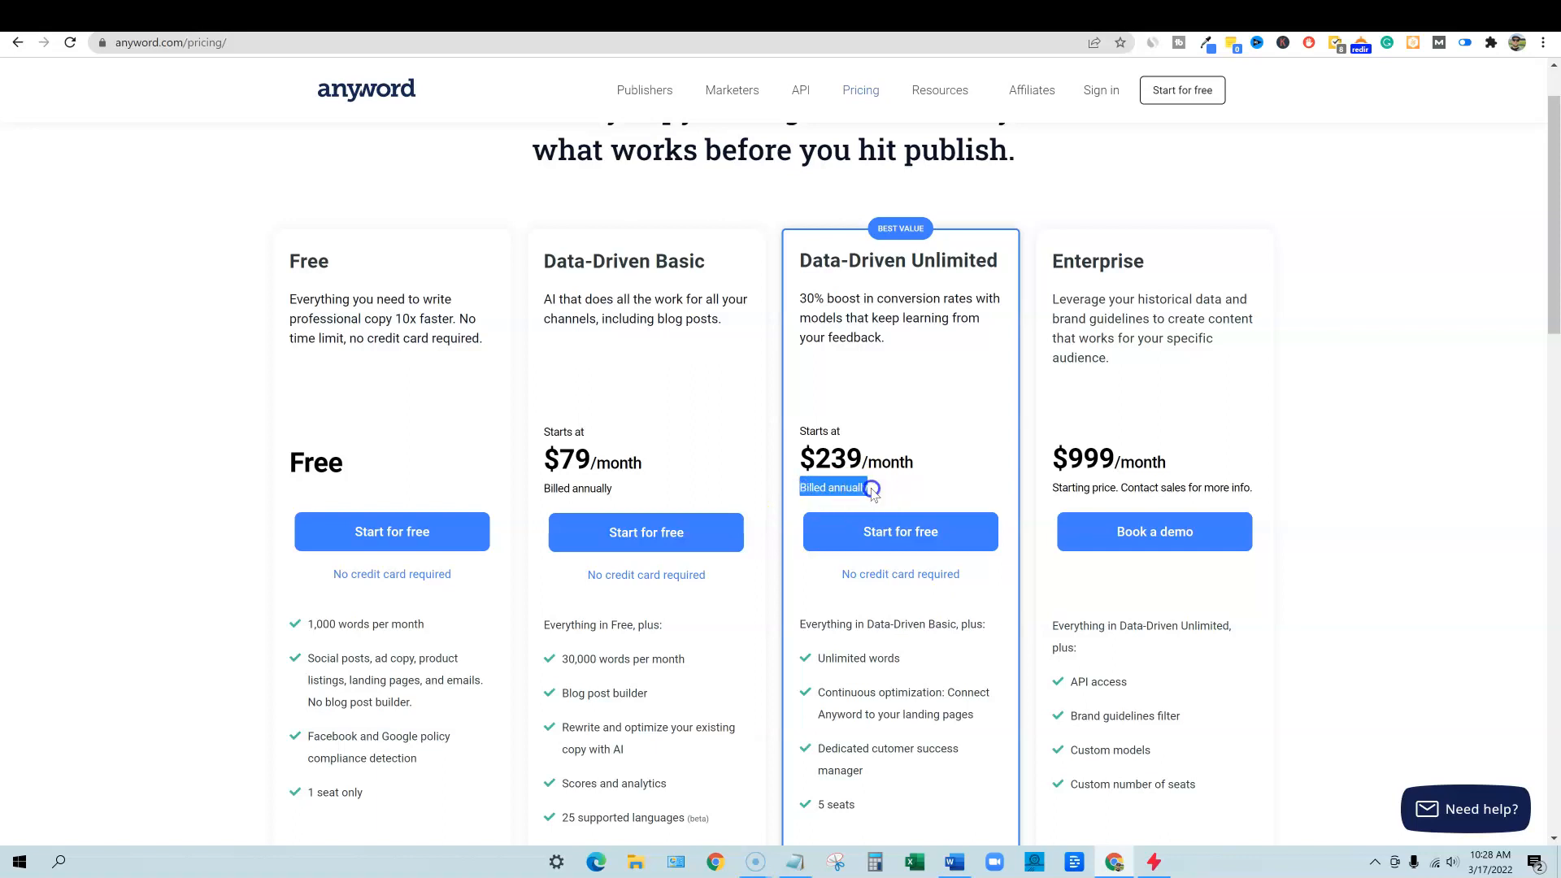
{"action": "left_click", "coordinate": [927, 350]}
{"action": "scroll", "coordinate": [929, 352], "scroll_direction": "up", "scroll_amount": 1}
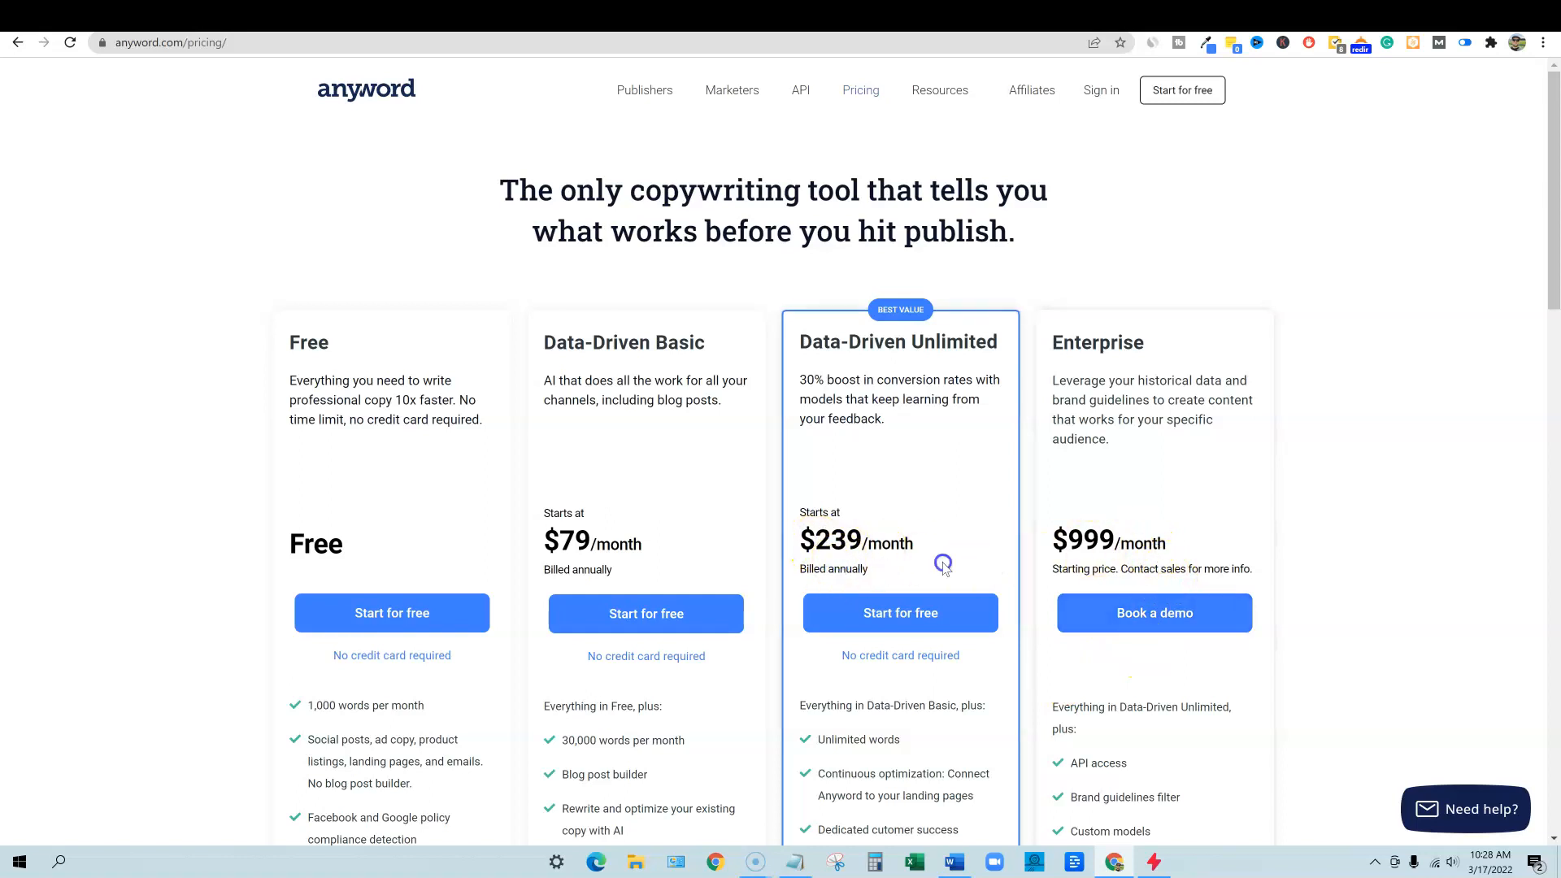
{"action": "left_click_drag", "start_coordinate": [786, 575], "coordinate": [964, 538]}
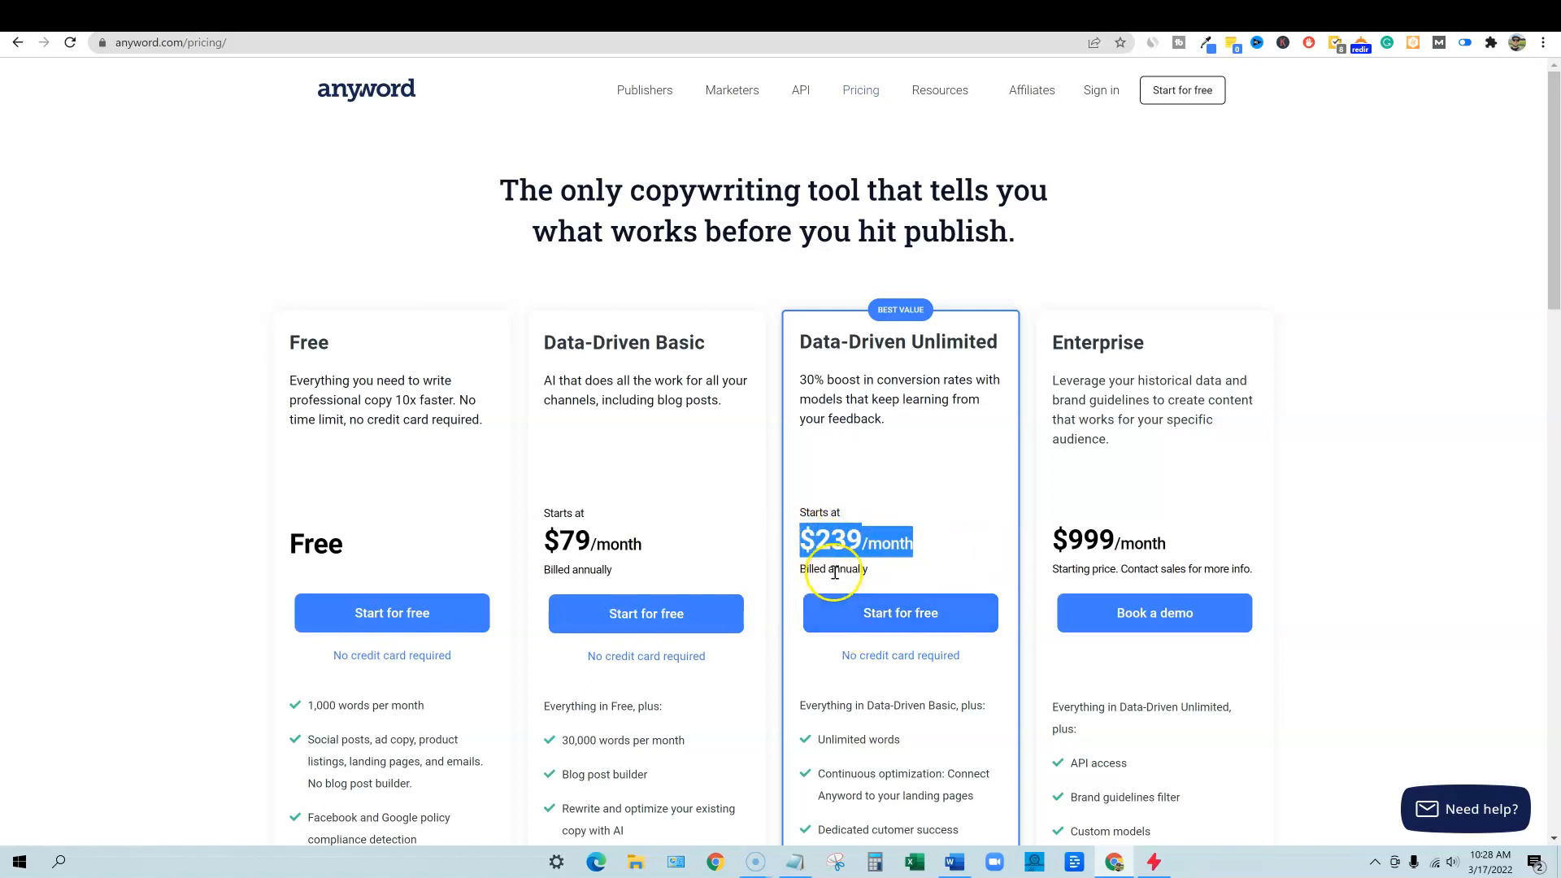
{"action": "left_click", "coordinate": [830, 512]}
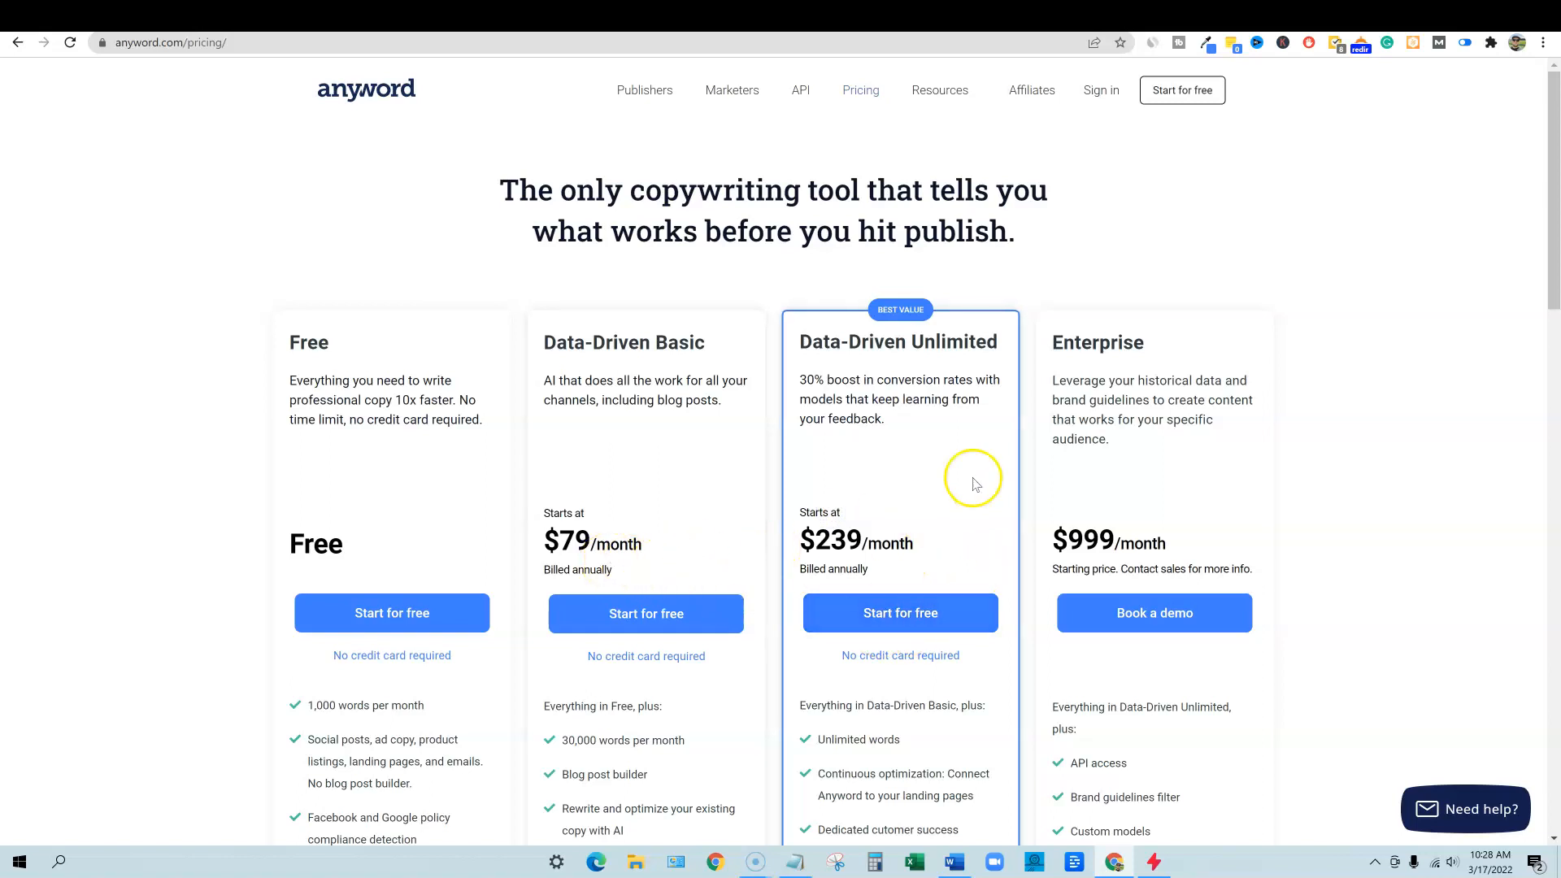
{"action": "scroll", "coordinate": [911, 650], "scroll_direction": "down", "scroll_amount": 5}
{"action": "scroll", "coordinate": [935, 642], "scroll_direction": "up", "scroll_amount": 2}
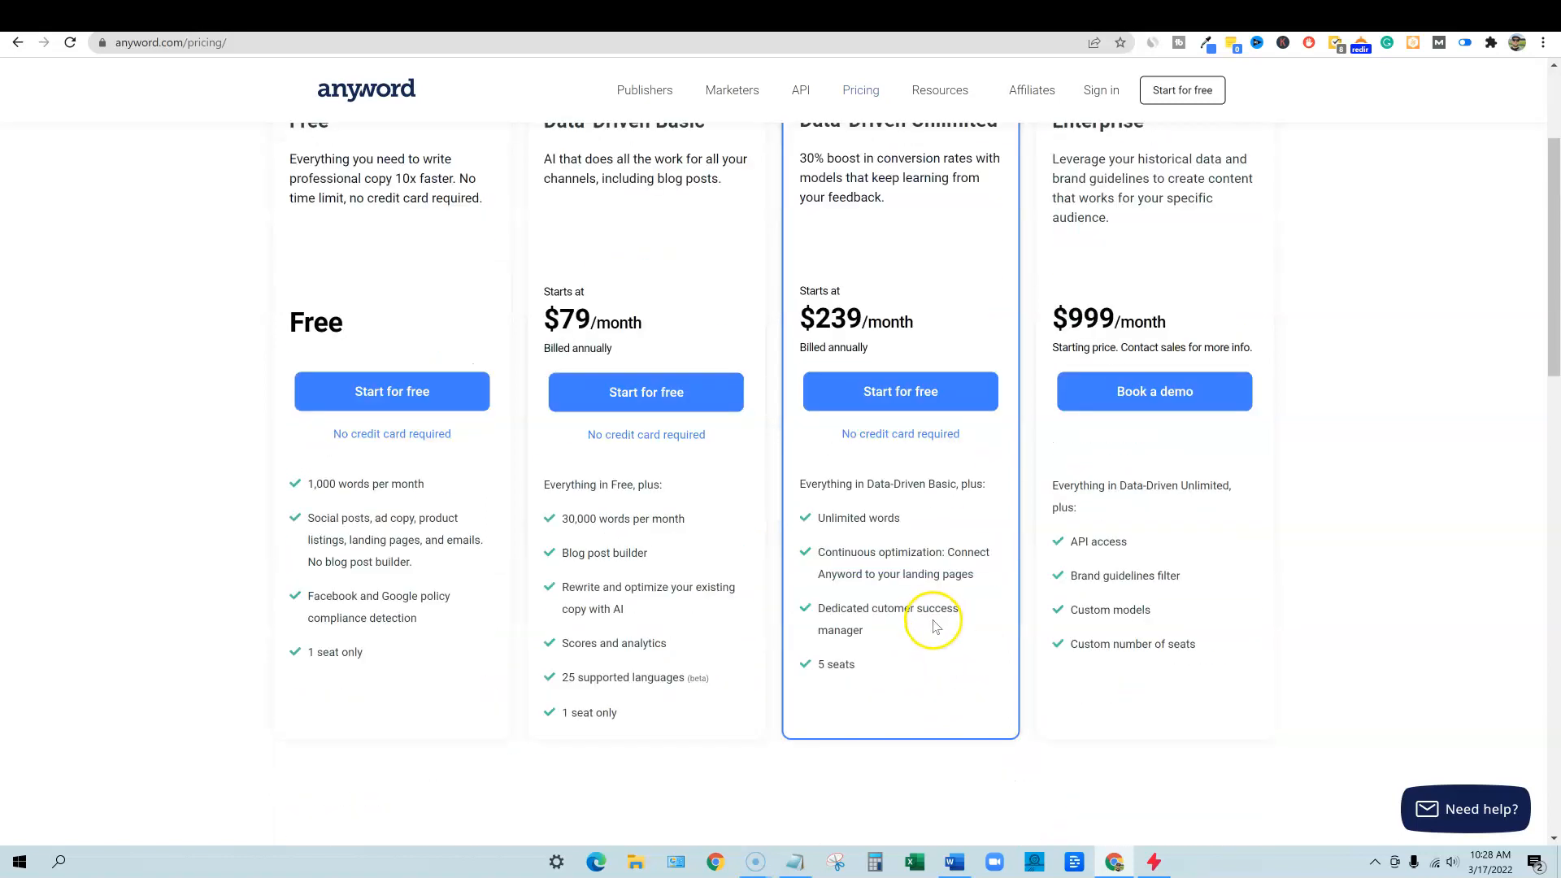
{"action": "scroll", "coordinate": [935, 624], "scroll_direction": "up", "scroll_amount": 2}
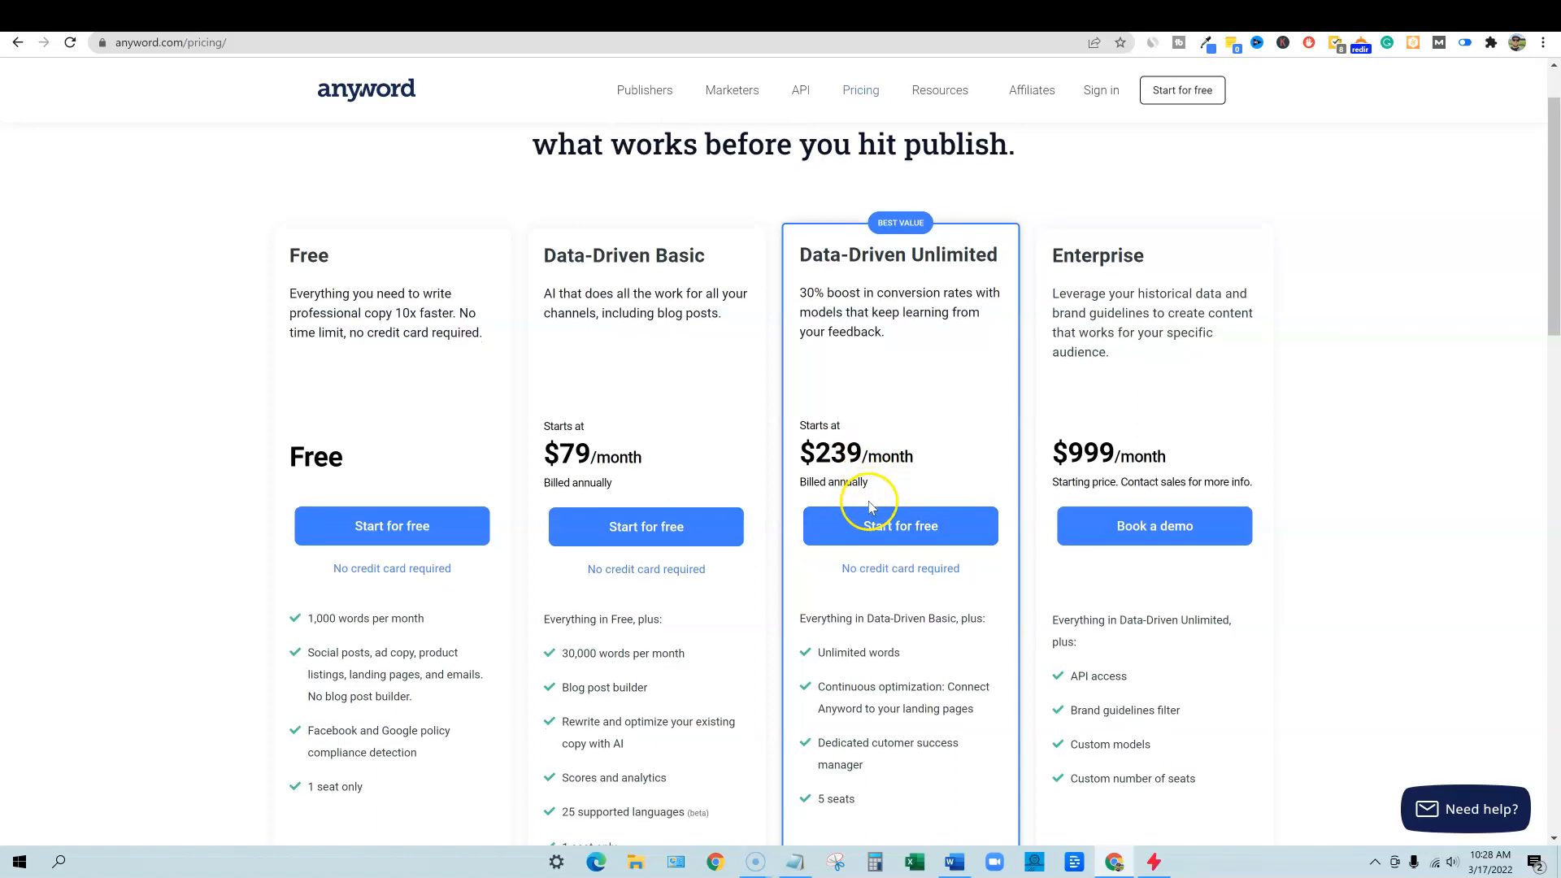
- Switch to Calculator and multiply 239 by 12 to get the yearly cost of the Data-Driven Unlimited plan
{"action": "scroll", "coordinate": [869, 506], "scroll_direction": "down", "scroll_amount": 1}
{"action": "left_click", "coordinate": [874, 860]}
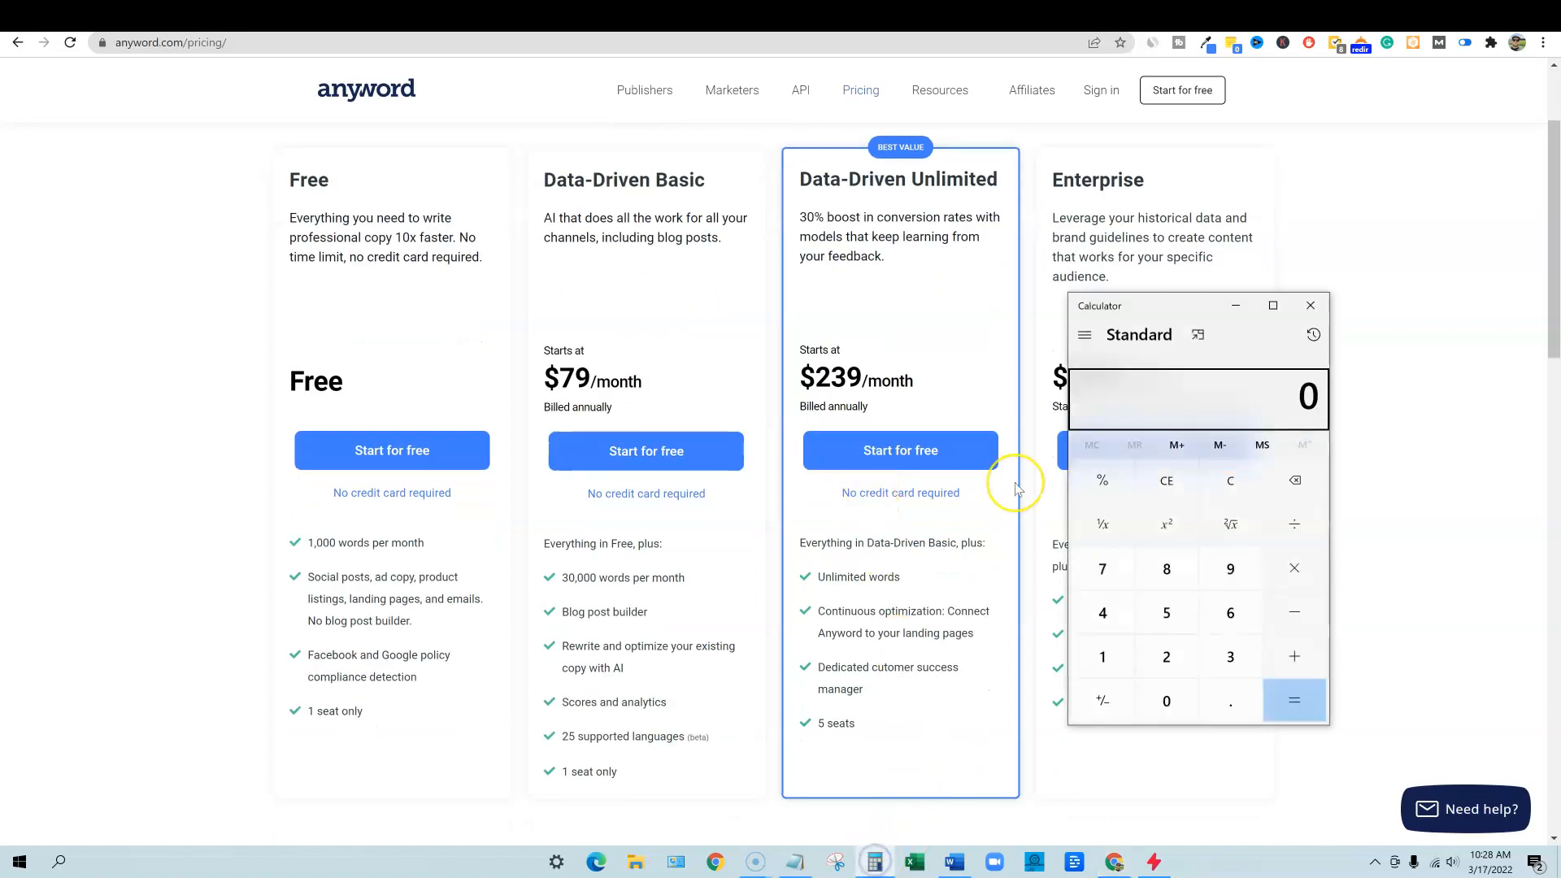
{"action": "left_click", "coordinate": [1166, 656]}
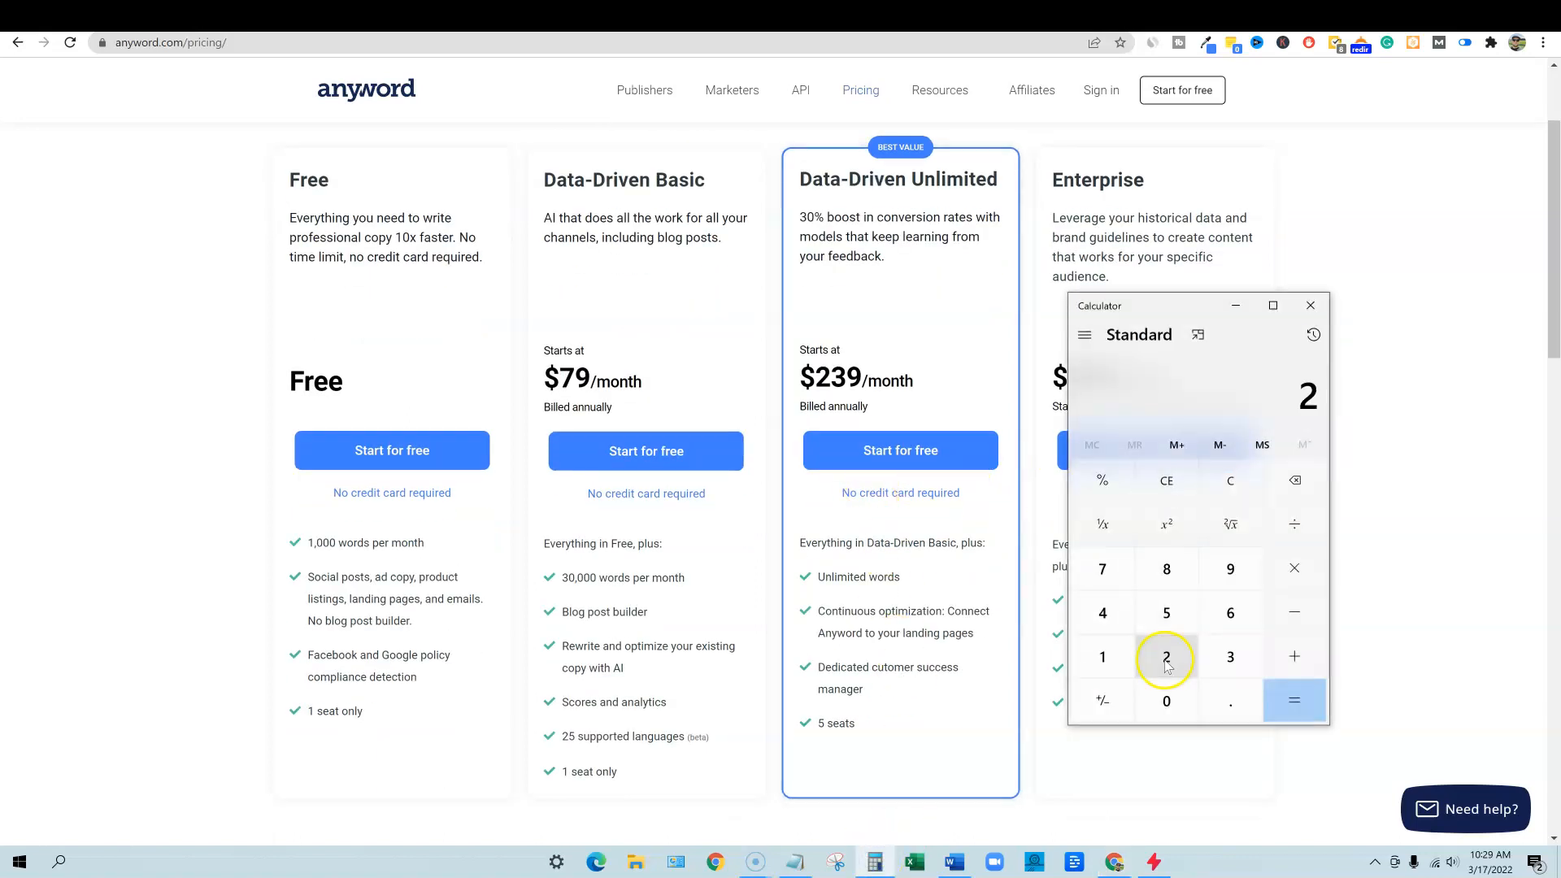
{"action": "left_click", "coordinate": [1230, 656]}
{"action": "left_click", "coordinate": [1229, 568]}
{"action": "left_click", "coordinate": [1273, 577]}
{"action": "left_click", "coordinate": [1102, 656]}
{"action": "left_click", "coordinate": [1166, 656]}
{"action": "left_click", "coordinate": [1280, 695]}
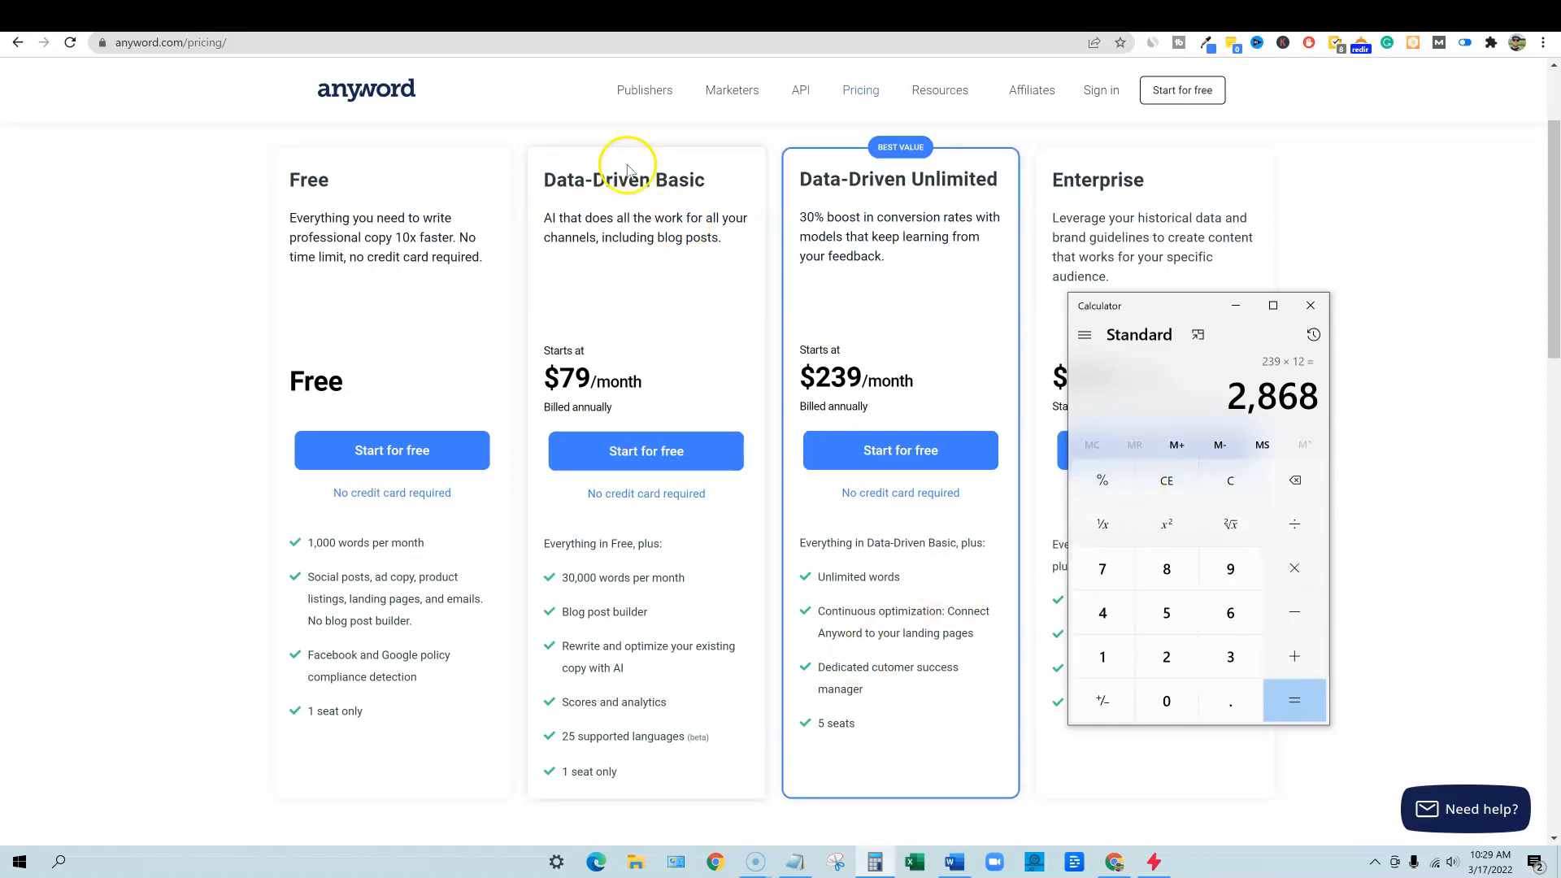
- Return to the pricing page and compare Data-Driven Basic's word allowance with Data-Driven Unlimited's price and billing terms
{"action": "left_click", "coordinate": [209, 508]}
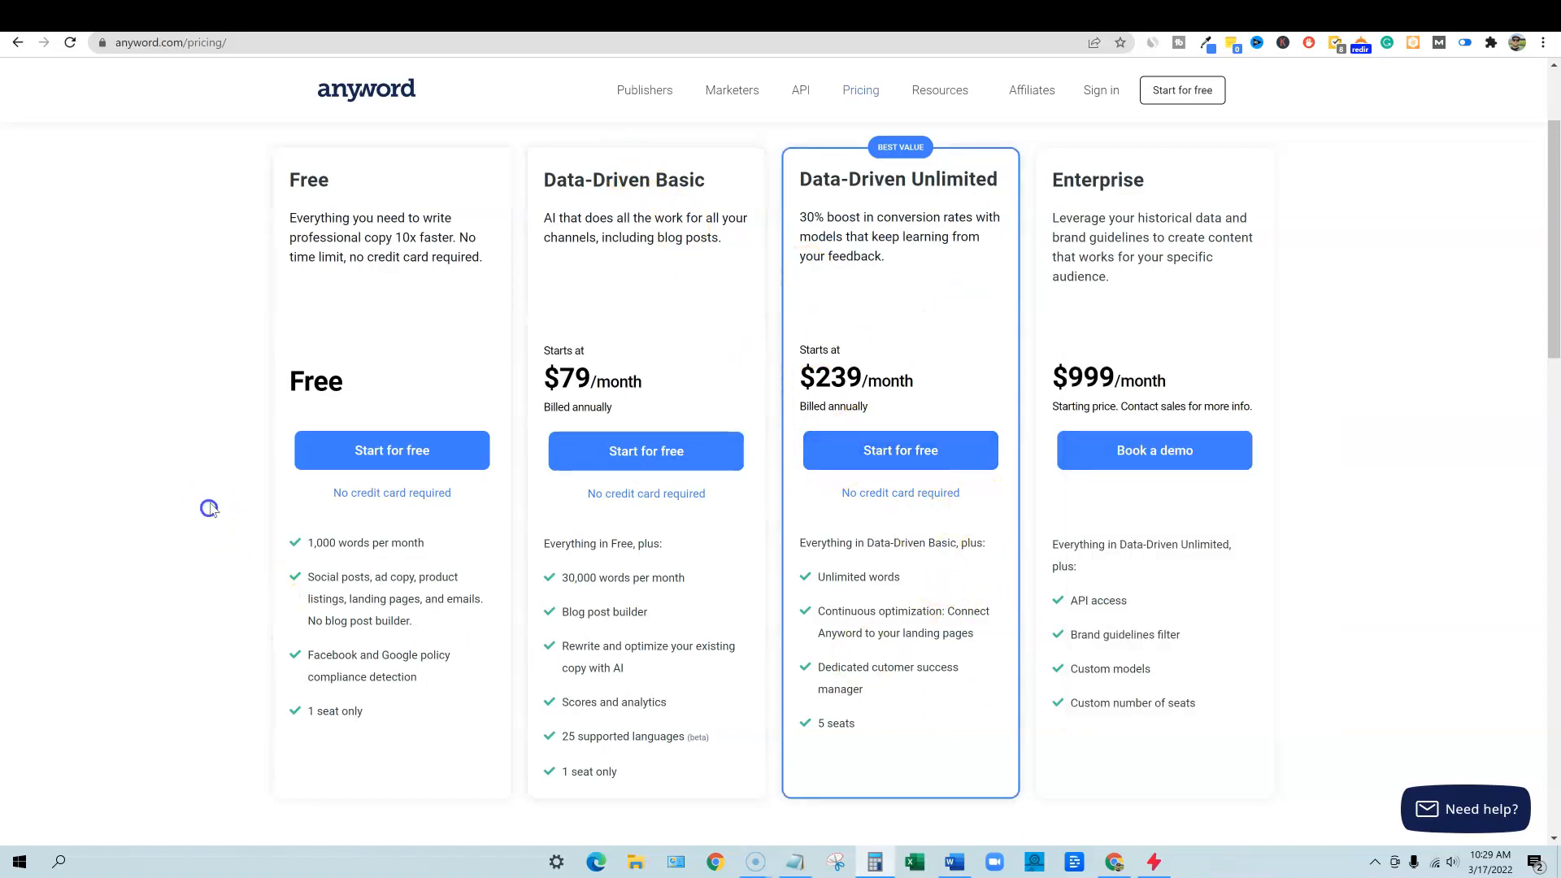
{"action": "left_click_drag", "start_coordinate": [559, 577], "coordinate": [719, 581]}
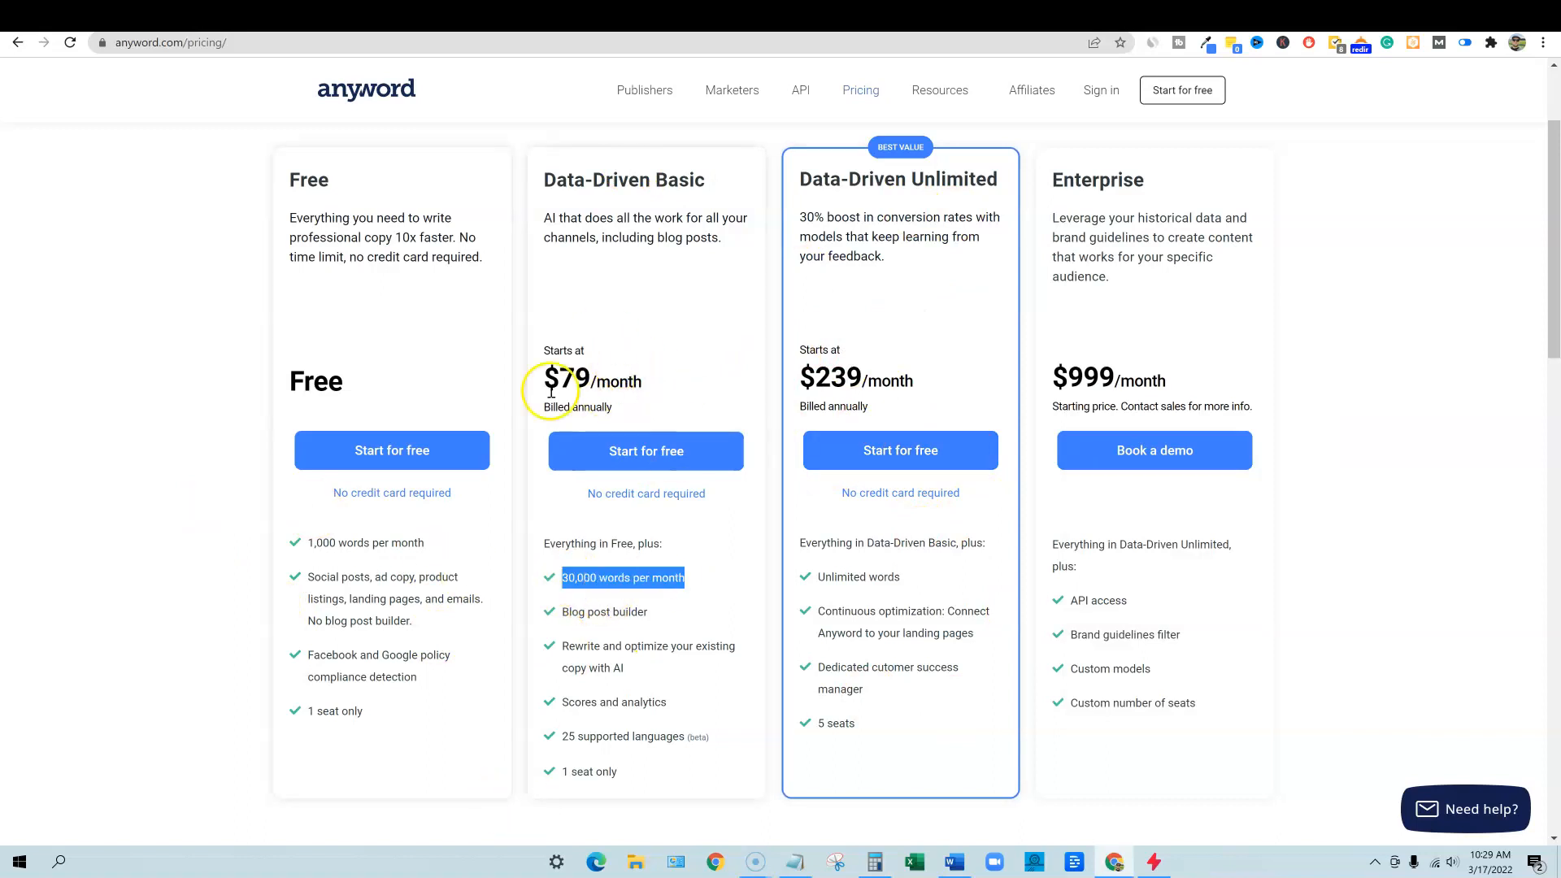
{"action": "left_click", "coordinate": [594, 579]}
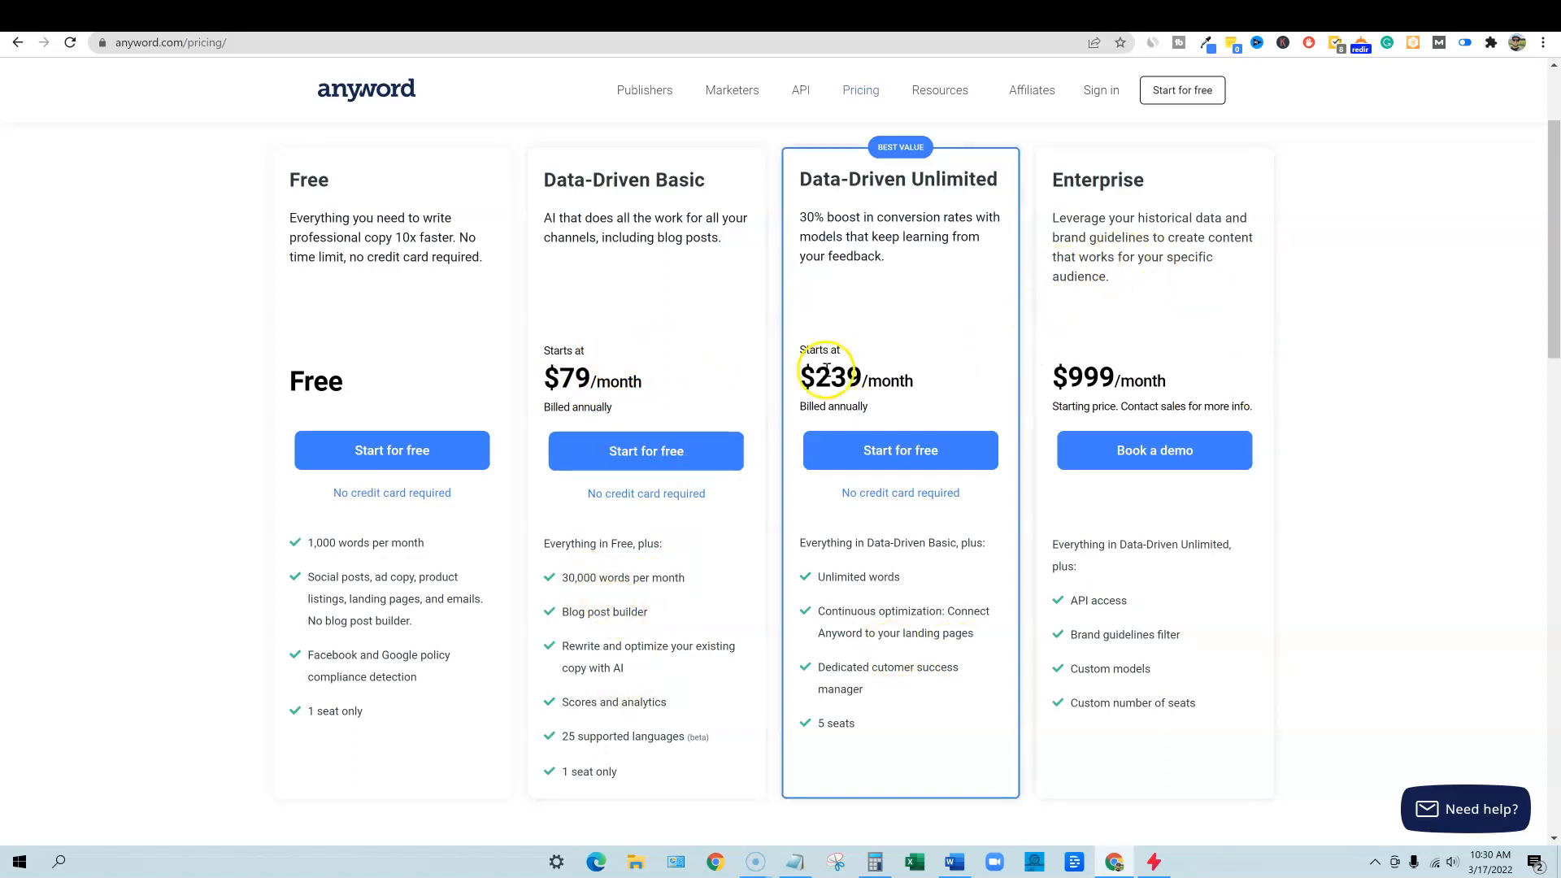
{"action": "left_click_drag", "start_coordinate": [796, 341], "coordinate": [925, 380]}
{"action": "left_click", "coordinate": [1315, 246]}
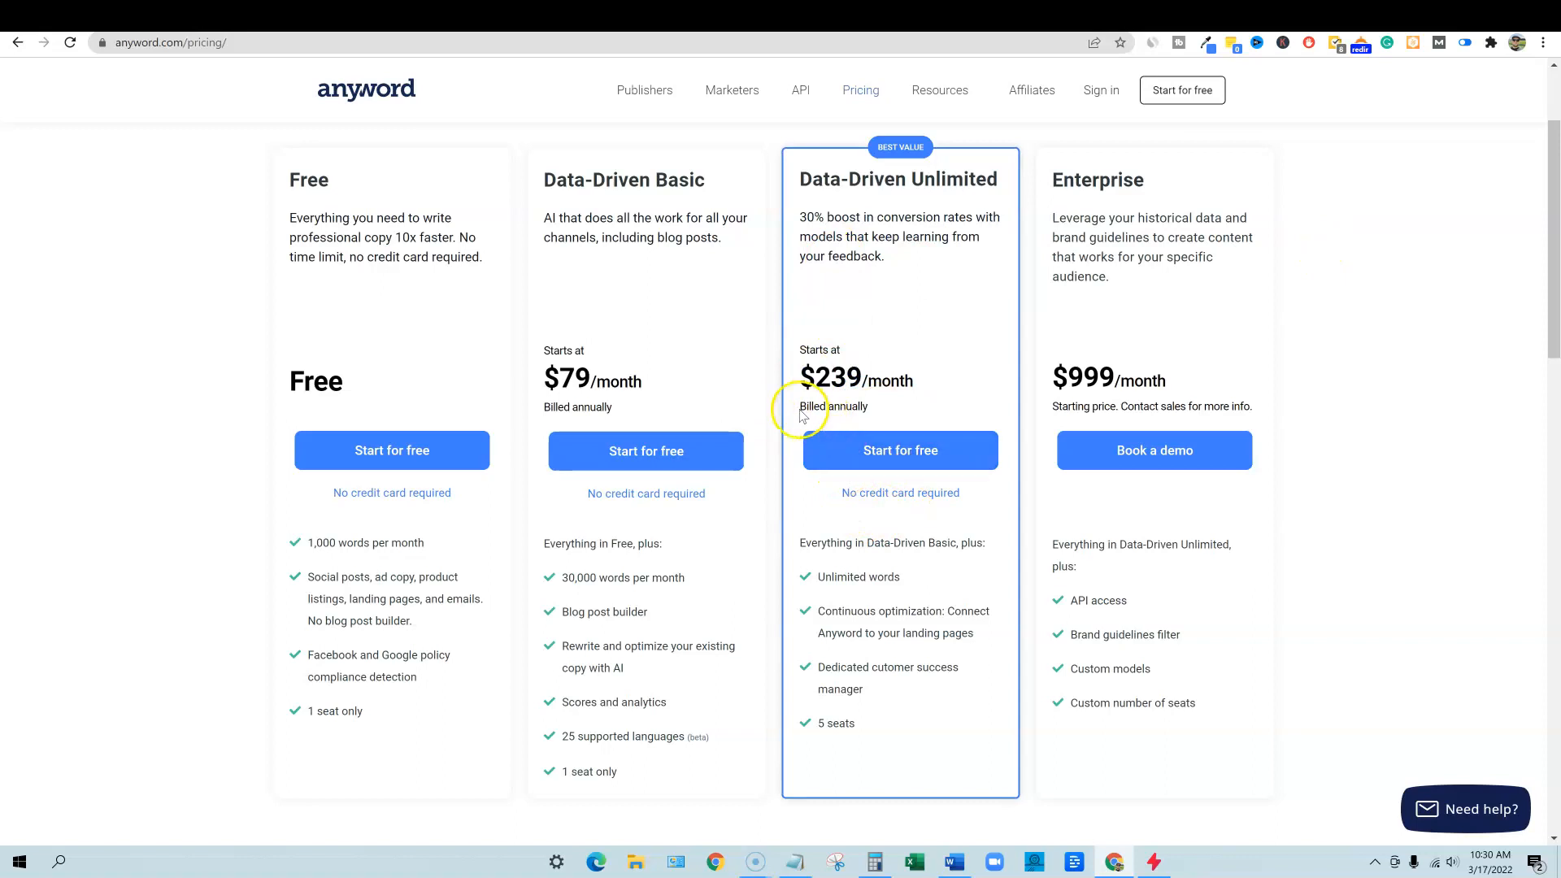
{"action": "left_click_drag", "start_coordinate": [795, 407], "coordinate": [905, 410]}
{"action": "left_click", "coordinate": [878, 248]}
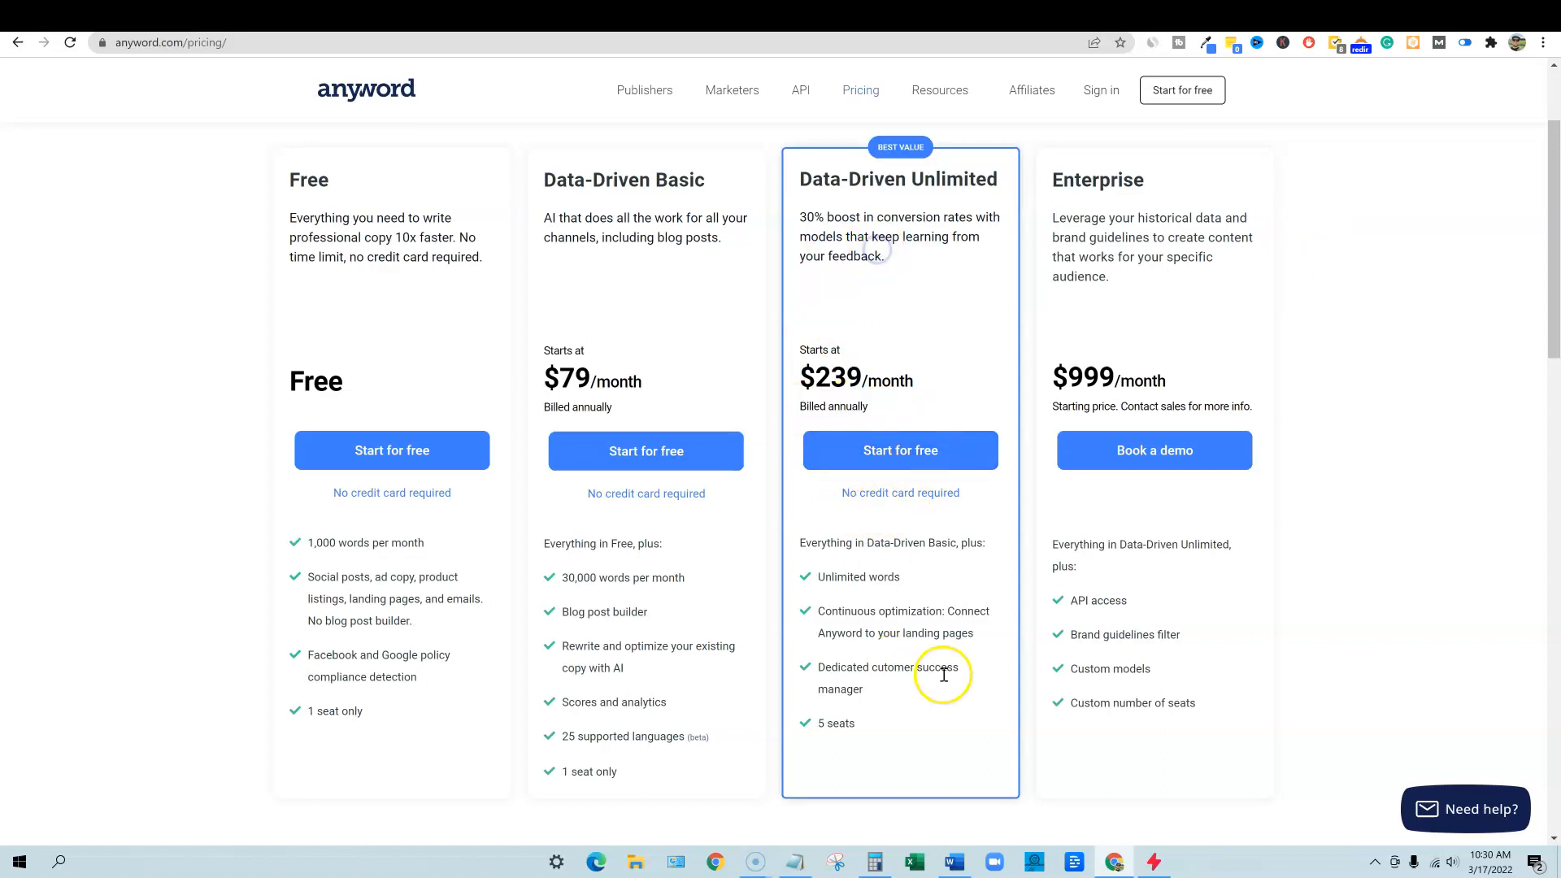
- Look over the plan comparison table down to the page footer and return to the plan prices
{"action": "scroll", "coordinate": [935, 674], "scroll_direction": "down", "scroll_amount": 8}
{"action": "scroll", "coordinate": [944, 674], "scroll_direction": "down", "scroll_amount": 15}
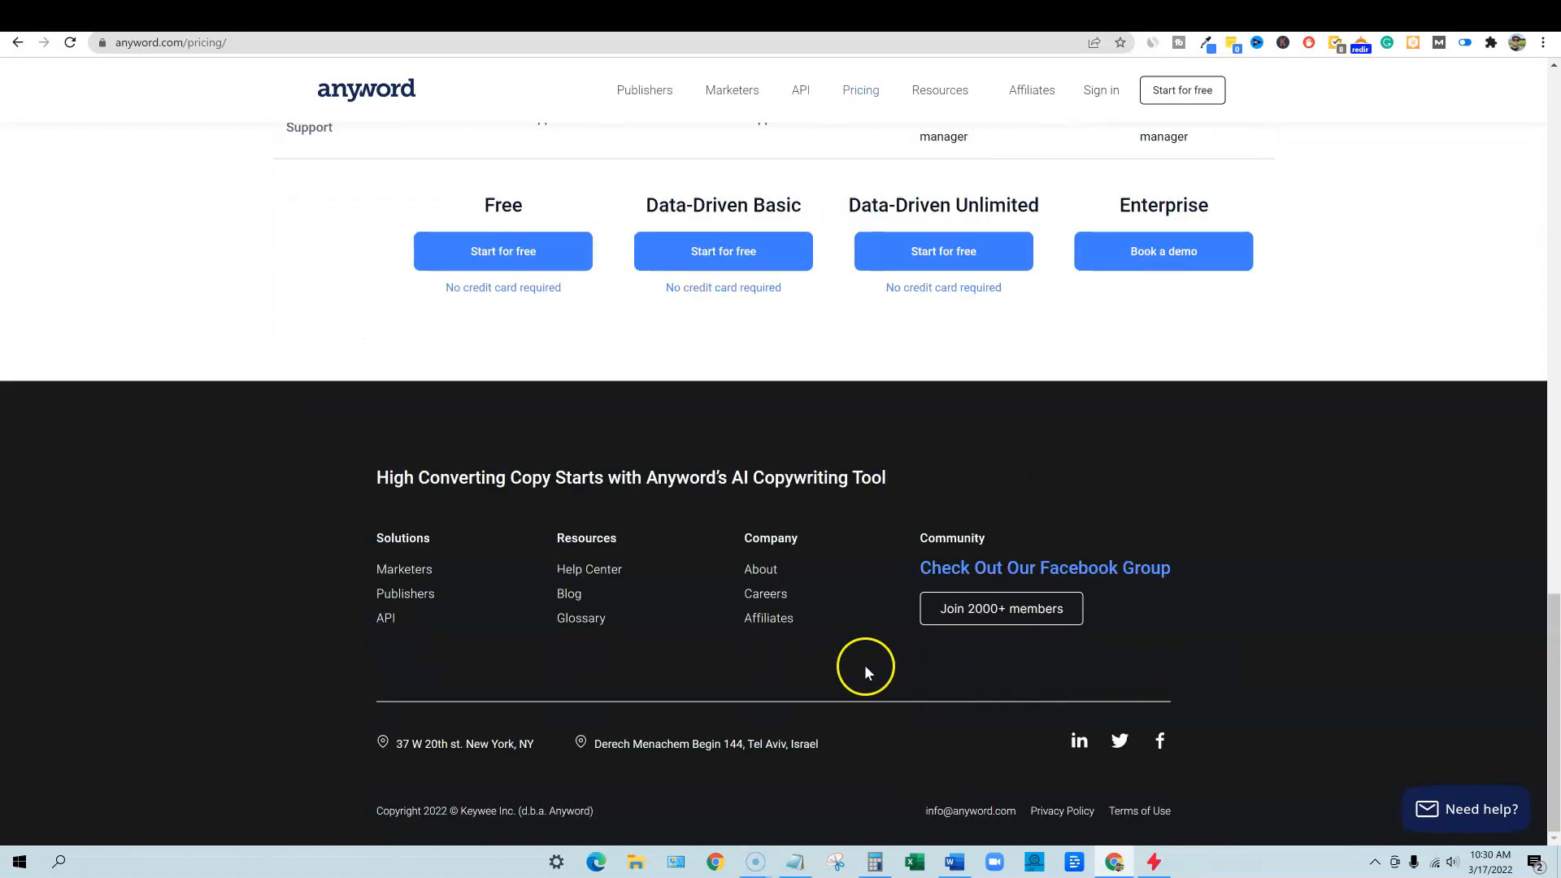
{"action": "scroll", "coordinate": [906, 618], "scroll_direction": "up", "scroll_amount": 3}
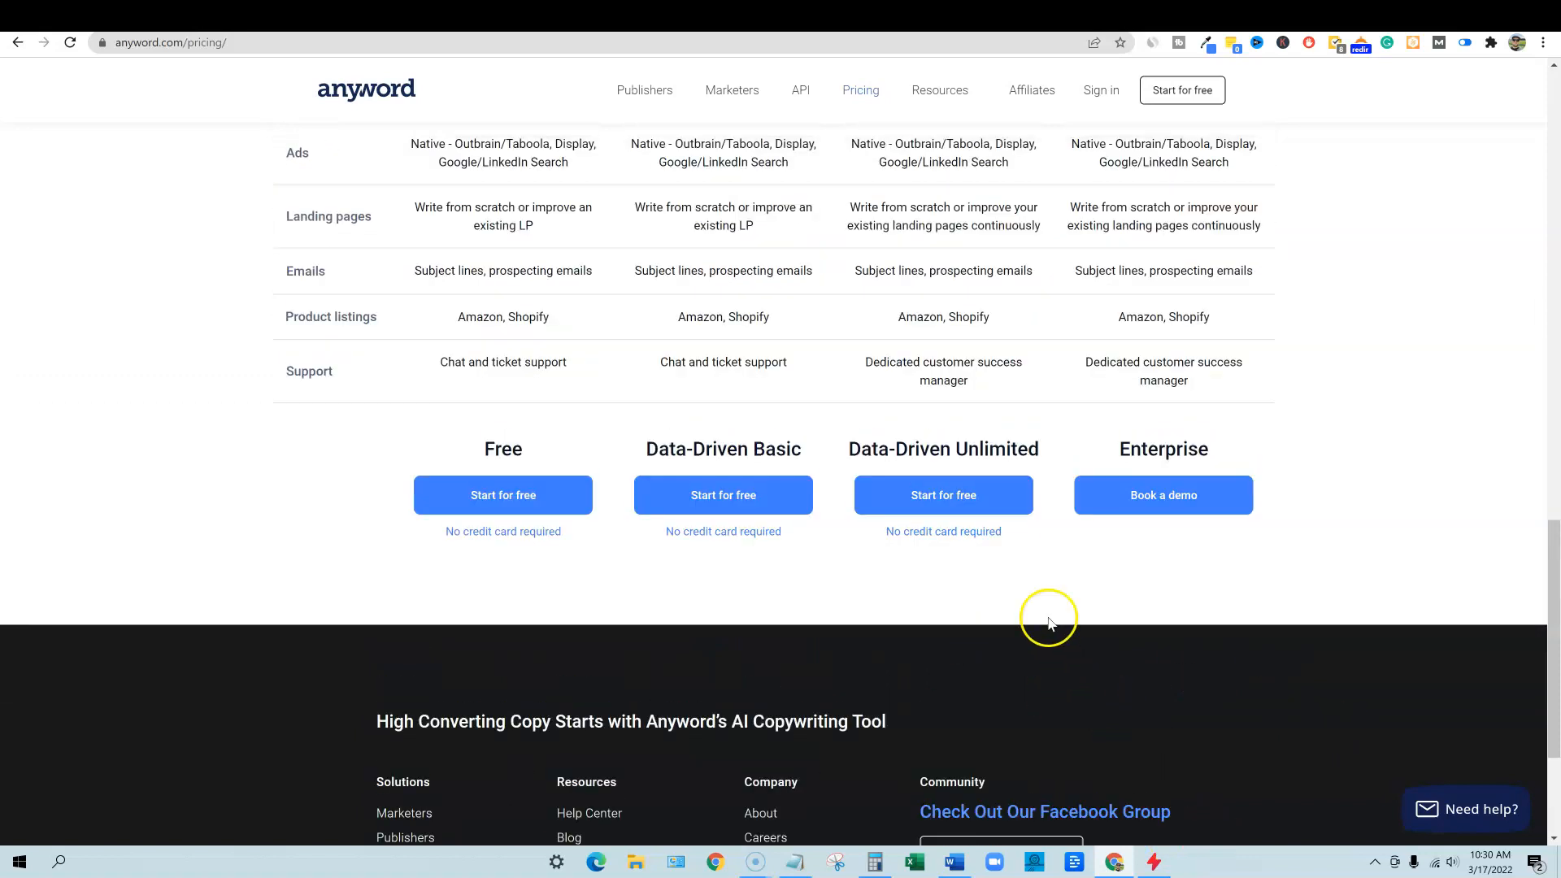
{"action": "scroll", "coordinate": [1008, 601], "scroll_direction": "up", "scroll_amount": 20}
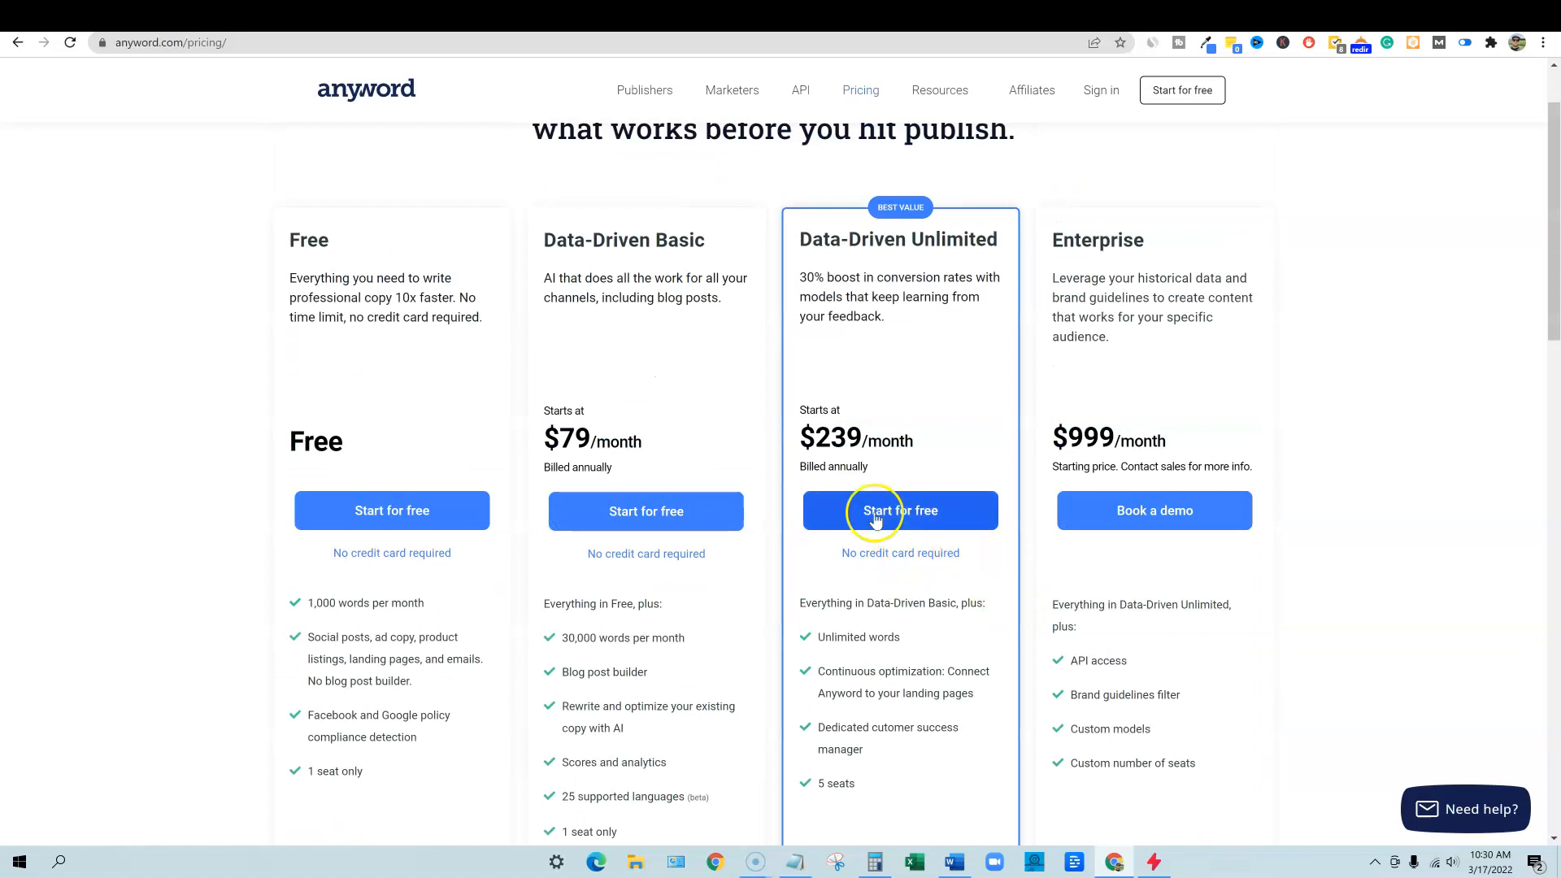
{"action": "scroll", "coordinate": [967, 611], "scroll_direction": "up", "scroll_amount": 1}
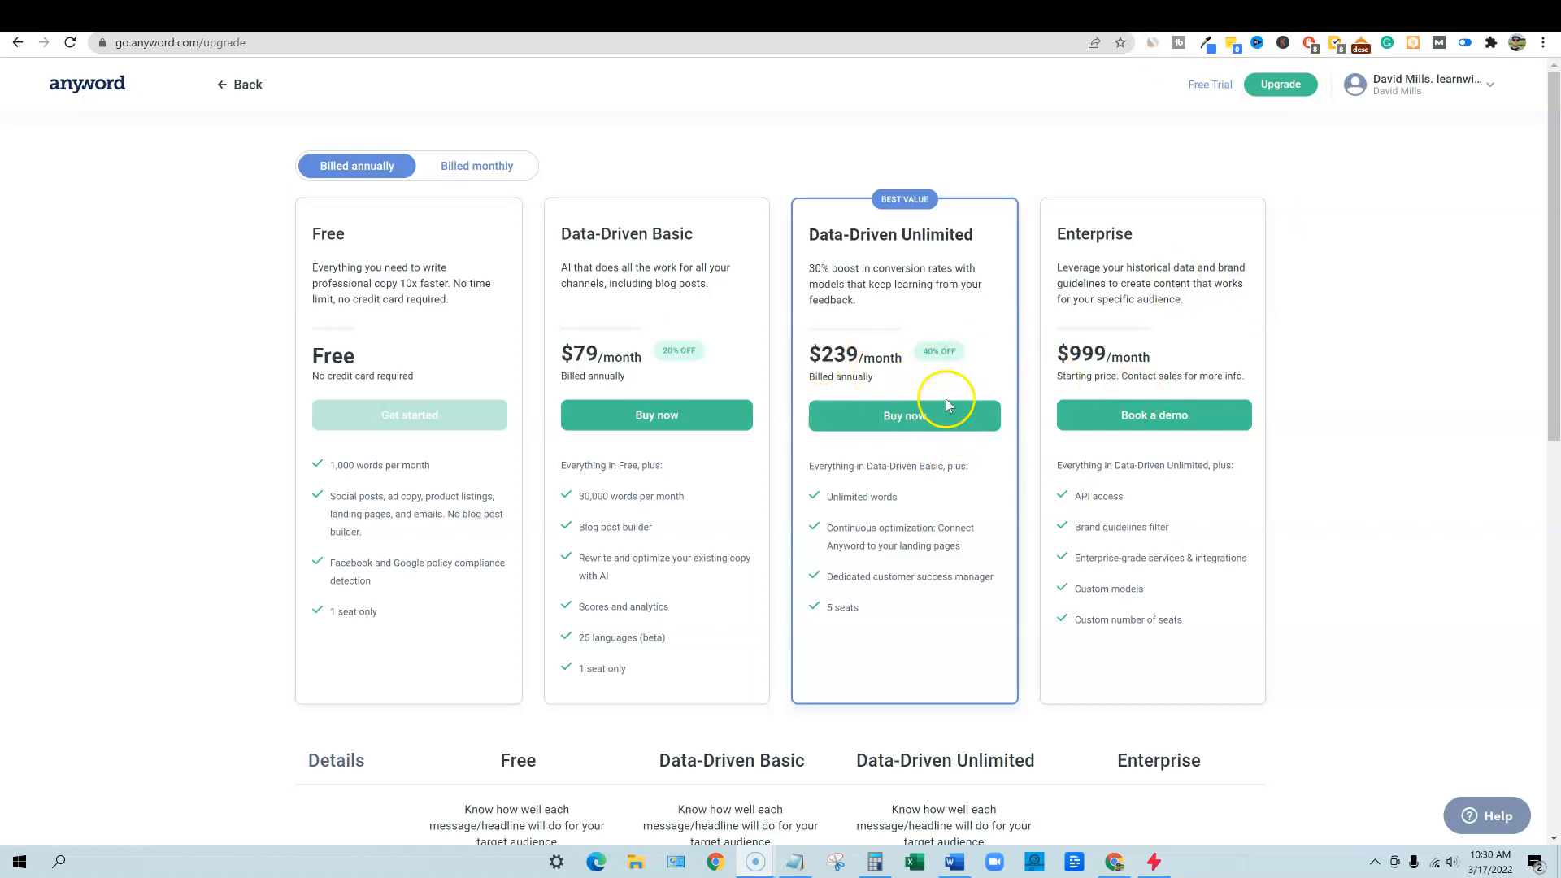
- Compare the plan prices under monthly and annual billing on the upgrade page, leaving monthly billing selected
{"action": "left_click", "coordinate": [468, 167]}
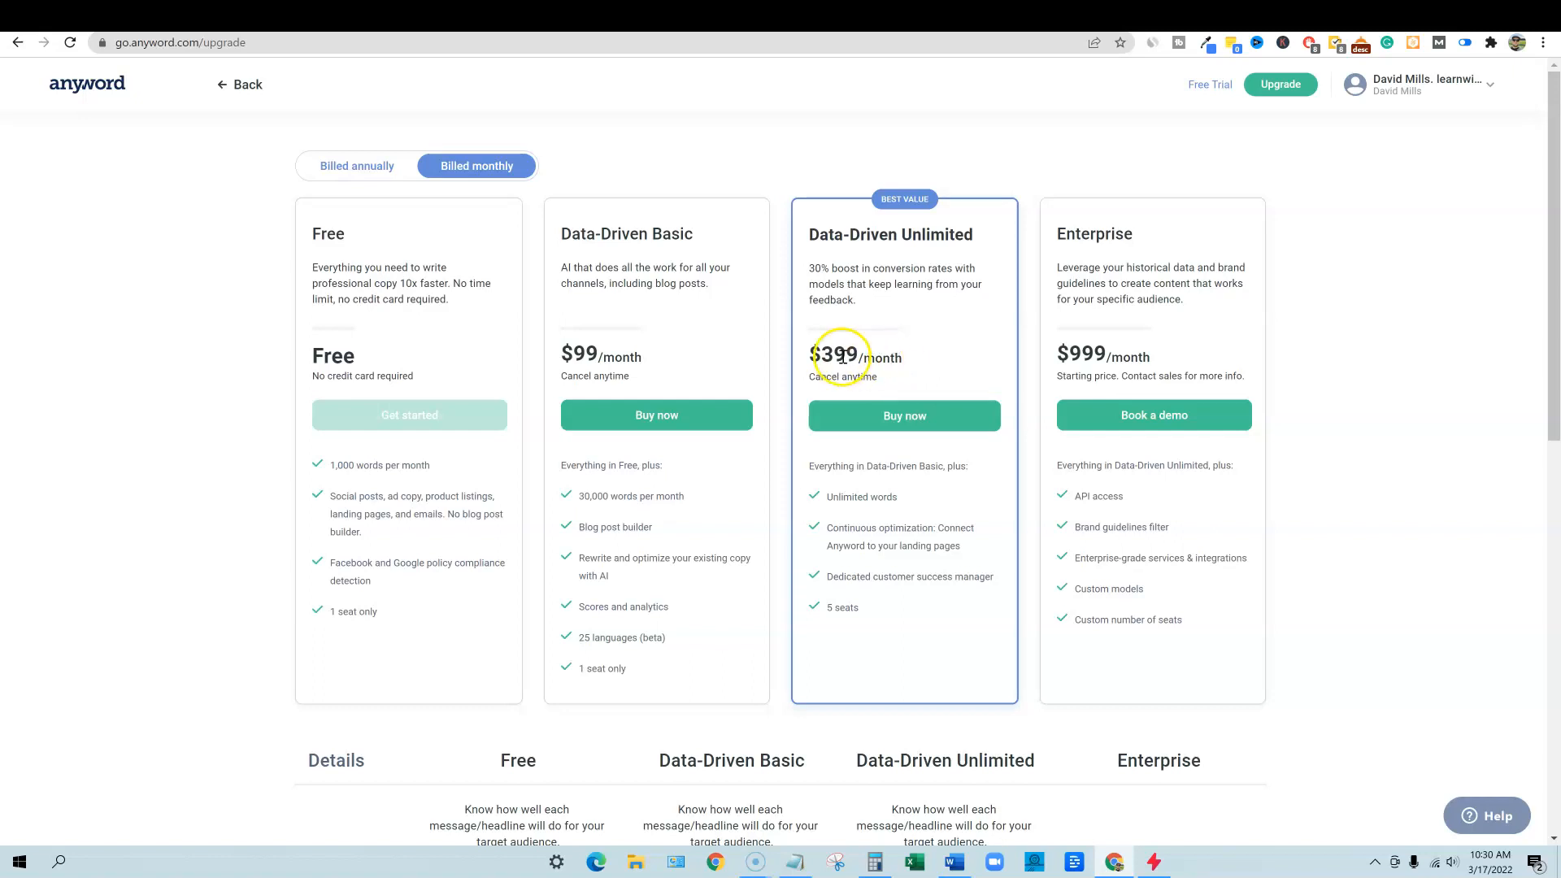
{"action": "left_click", "coordinate": [370, 167]}
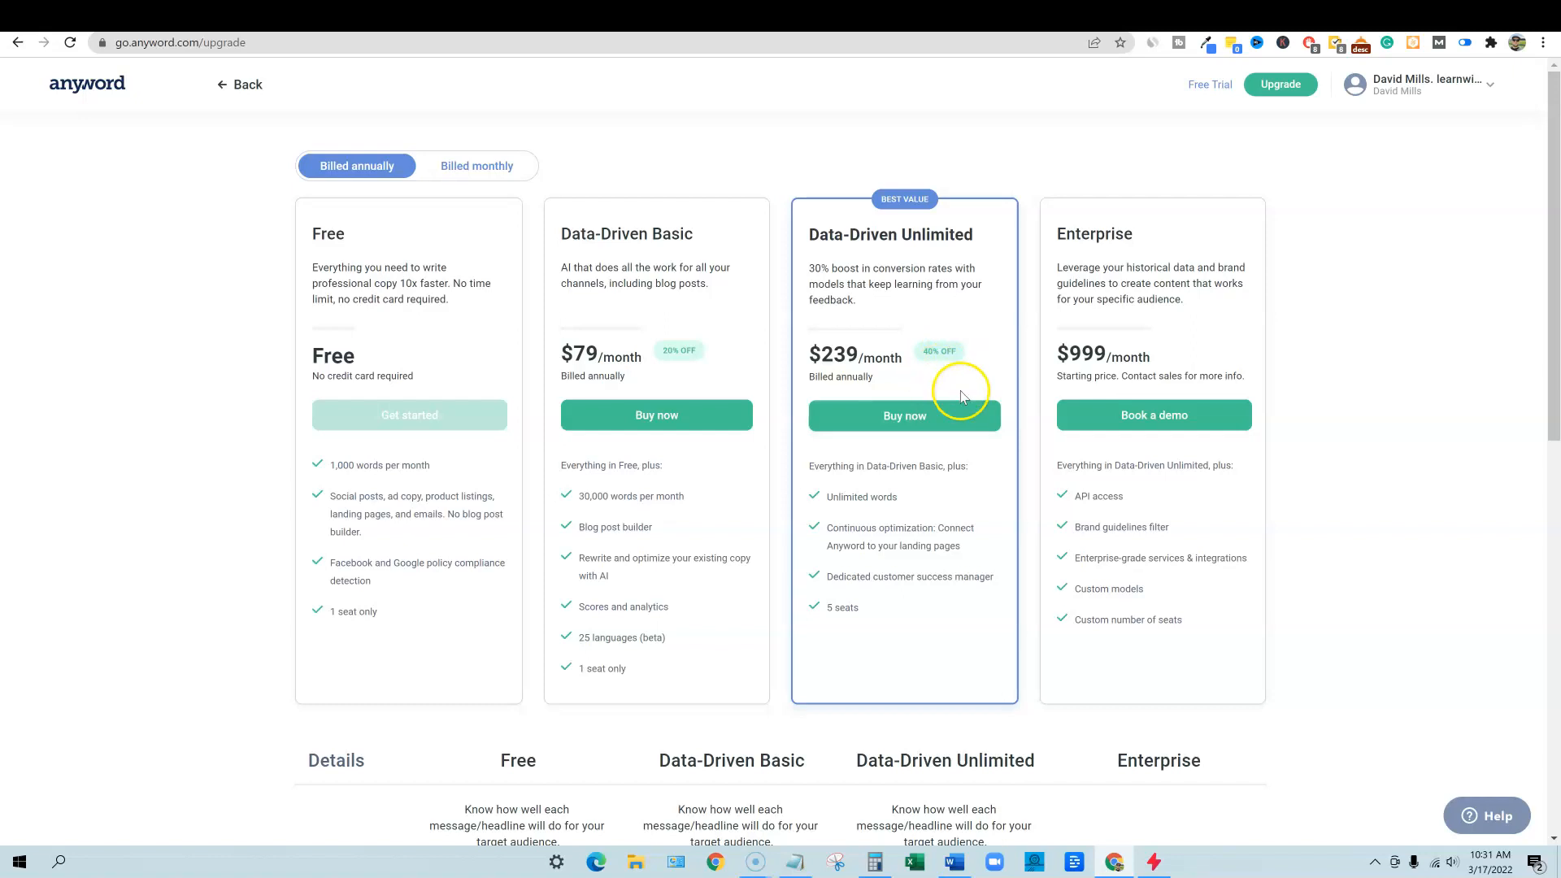
{"action": "left_click", "coordinate": [878, 863]}
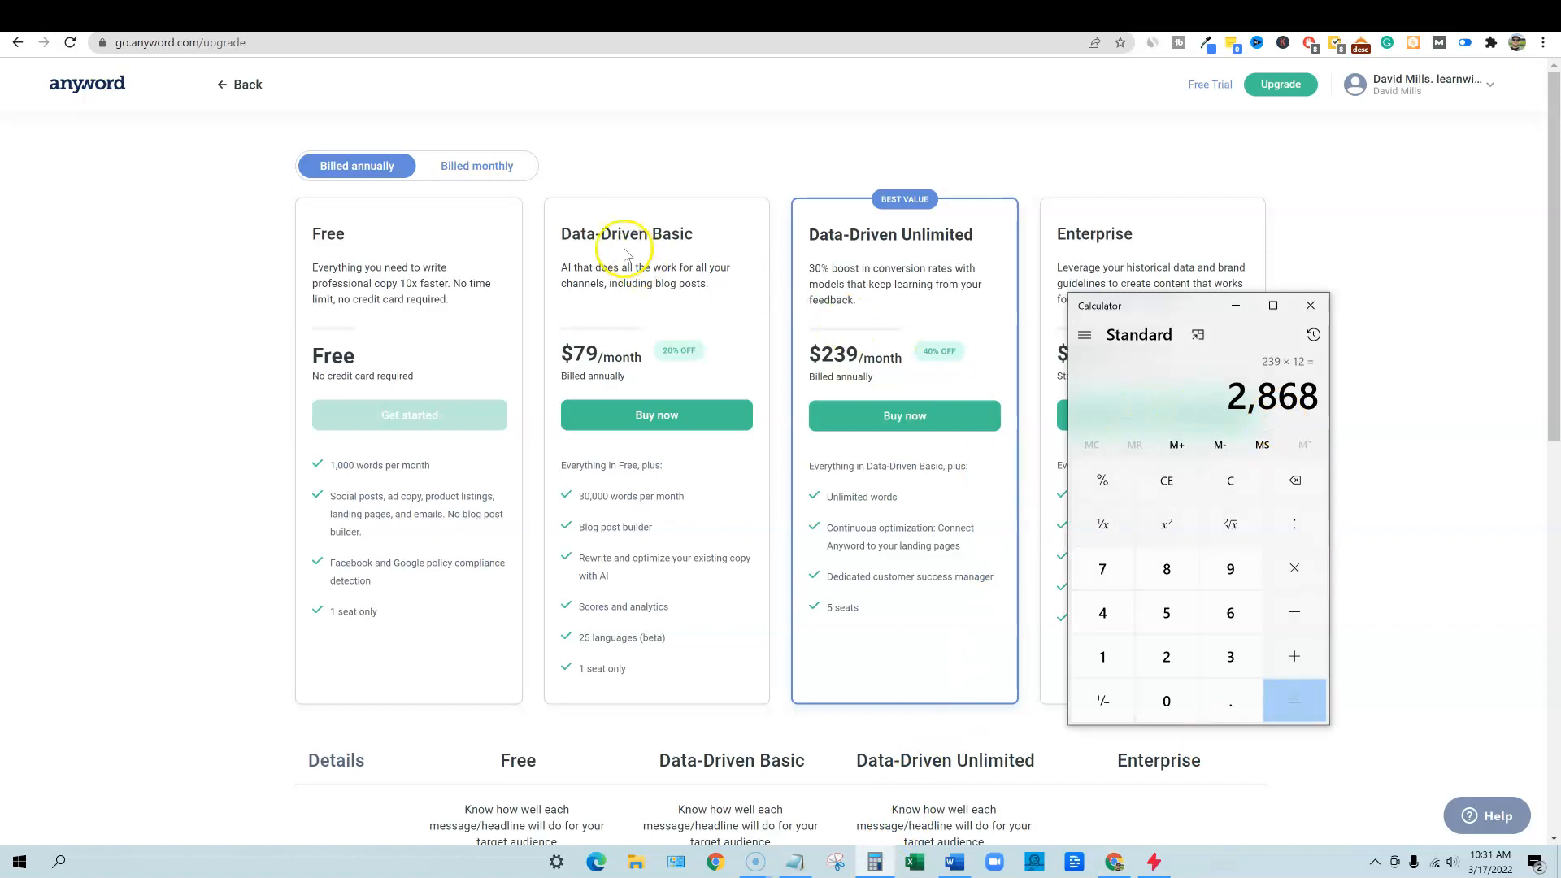
{"action": "left_click", "coordinate": [497, 165]}
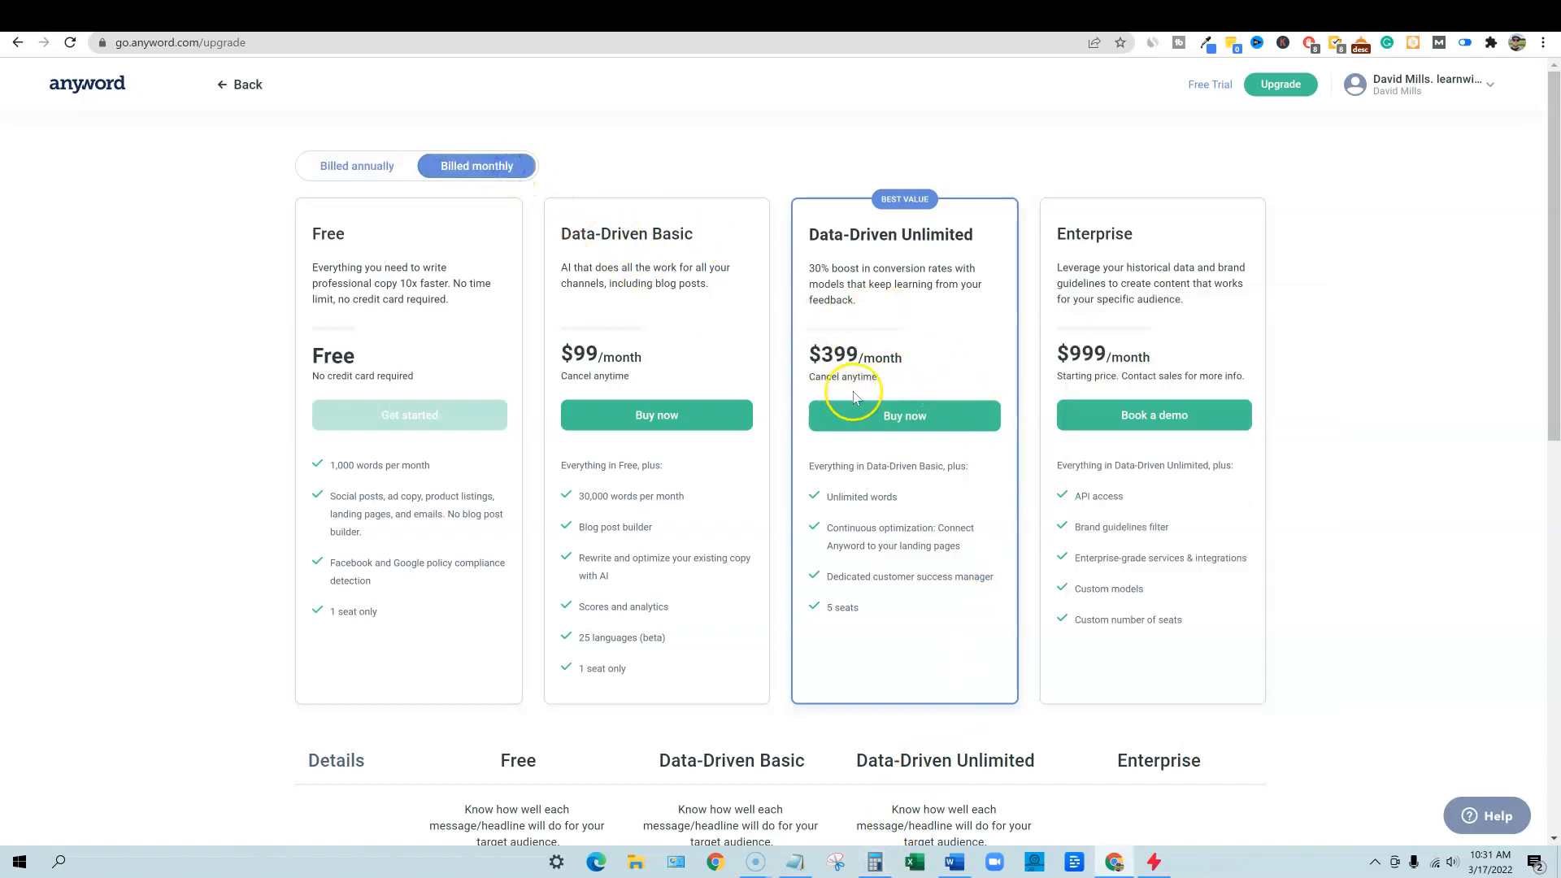
- Switch to Calculator, clear the earlier result and multiply 400 by 12 to estimate Data-Driven Unlimited's yearly cost with monthly billing
{"action": "left_click", "coordinate": [868, 865]}
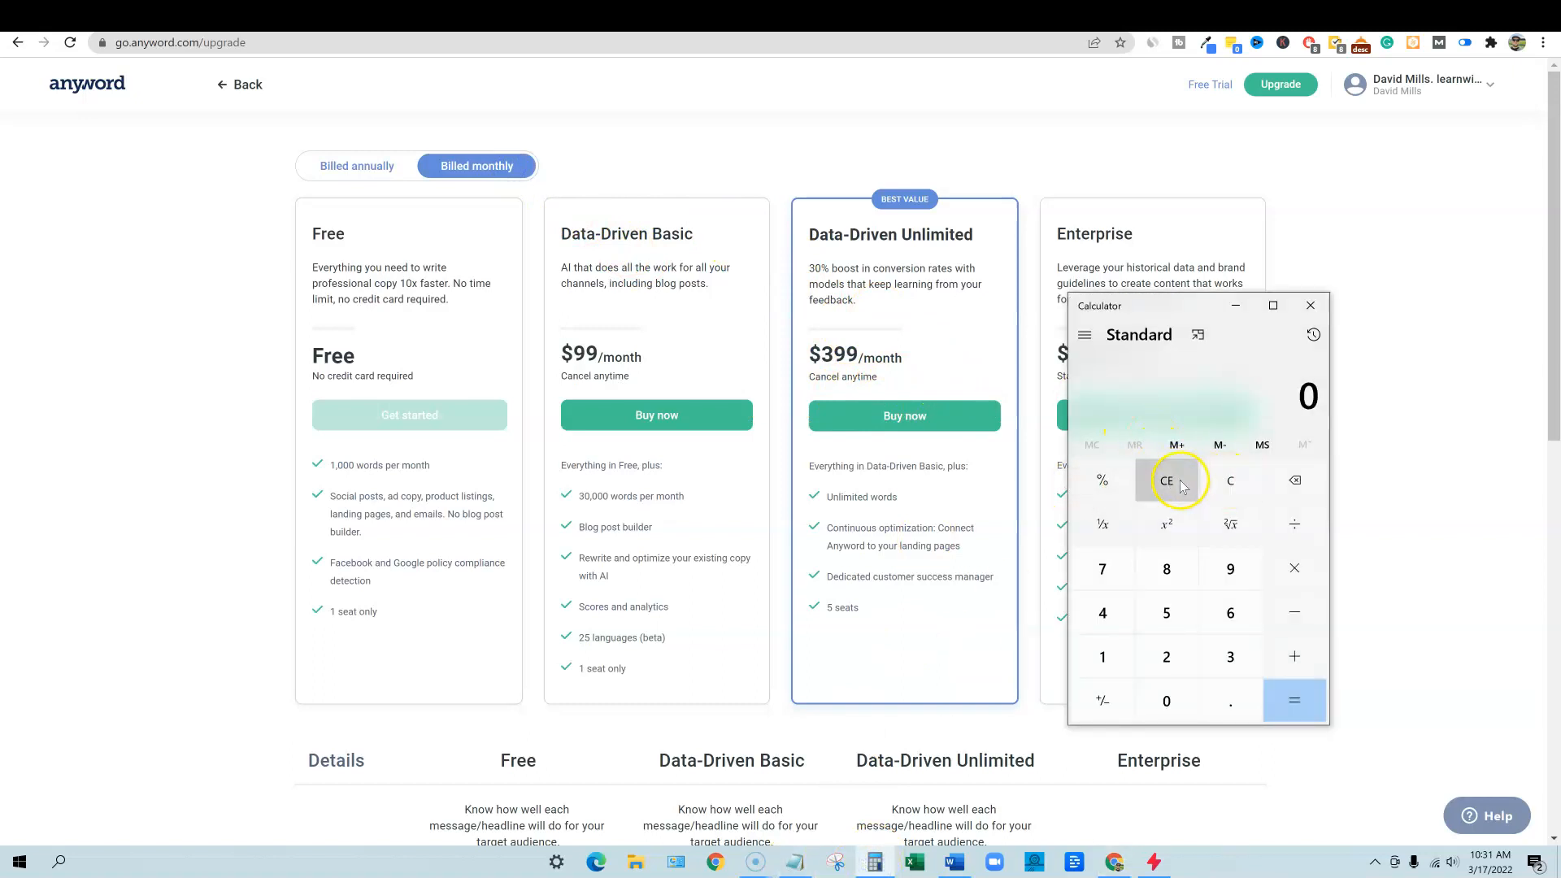
{"action": "left_click", "coordinate": [1103, 614]}
{"action": "double_click", "coordinate": [1158, 697]}
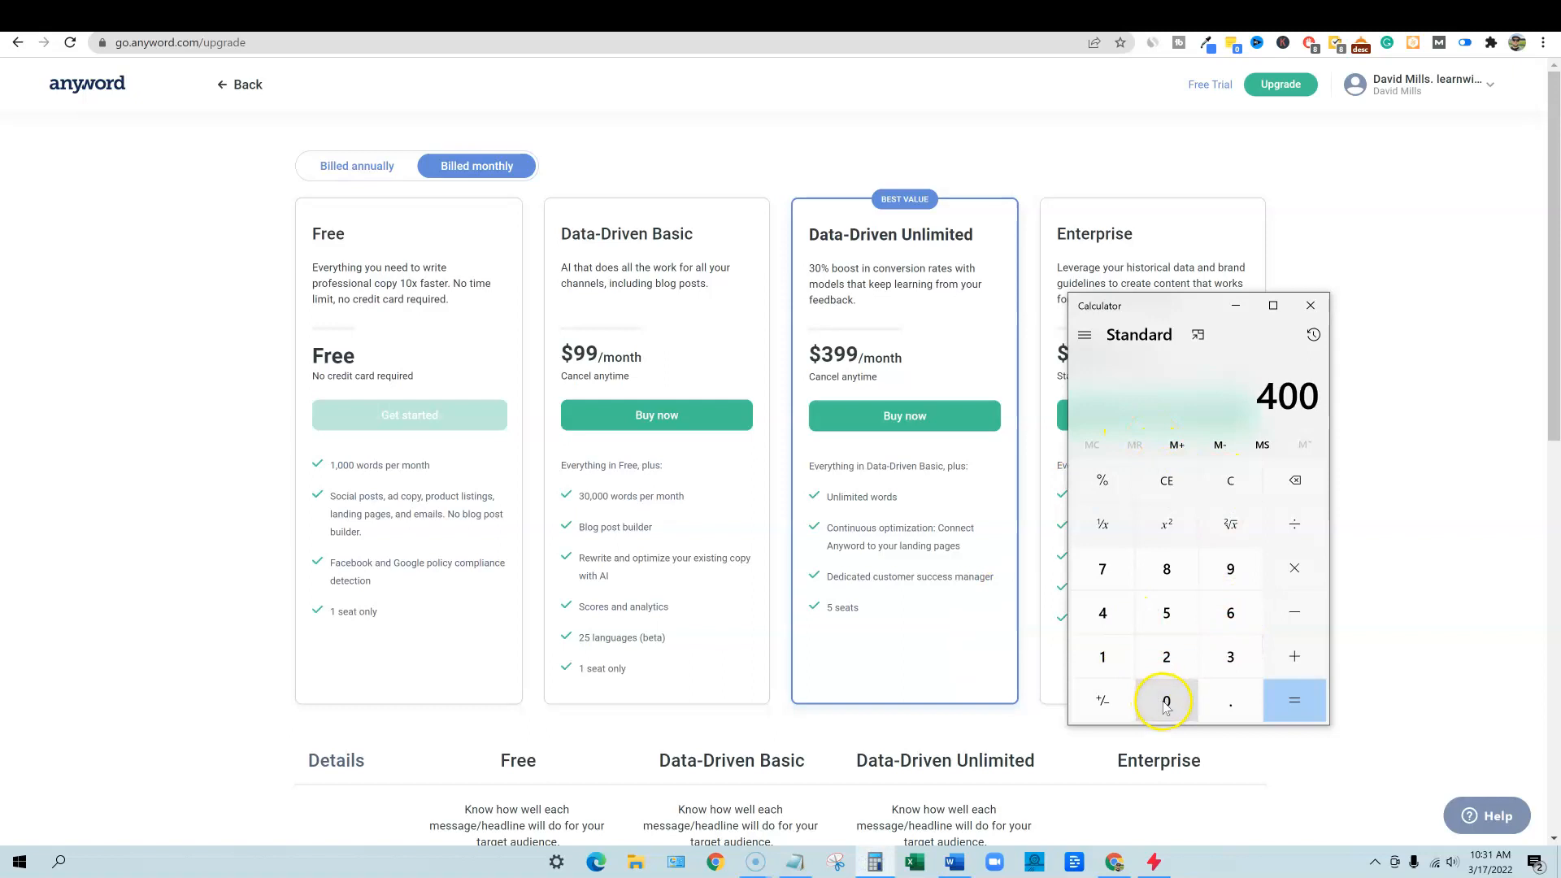
{"action": "left_click", "coordinate": [1293, 569]}
{"action": "left_click", "coordinate": [1132, 660]}
{"action": "left_click", "coordinate": [1164, 656]}
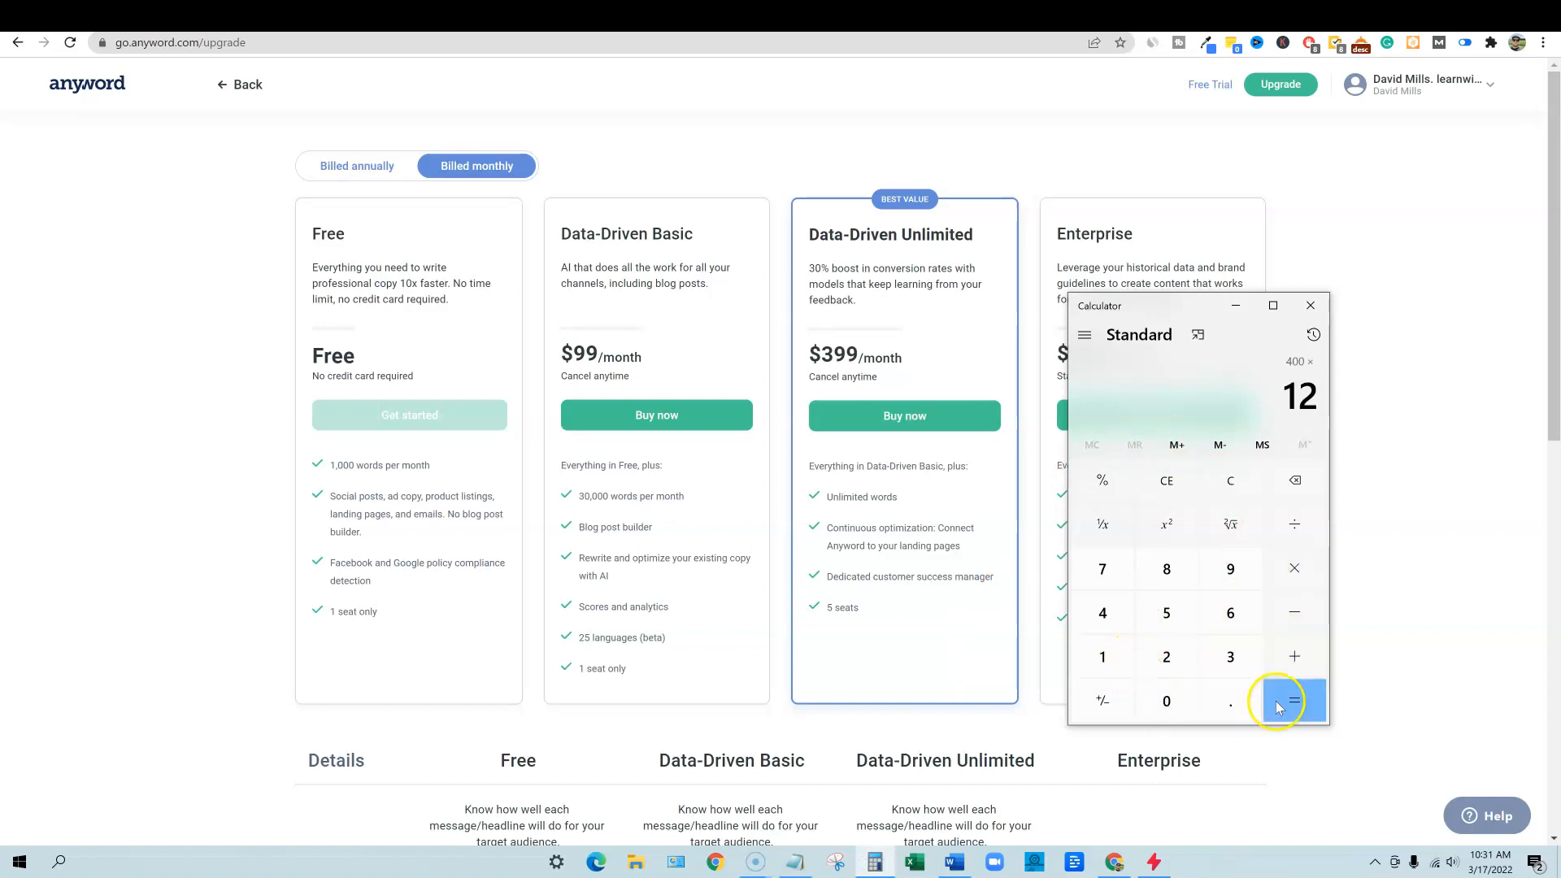
{"action": "left_click", "coordinate": [1289, 699]}
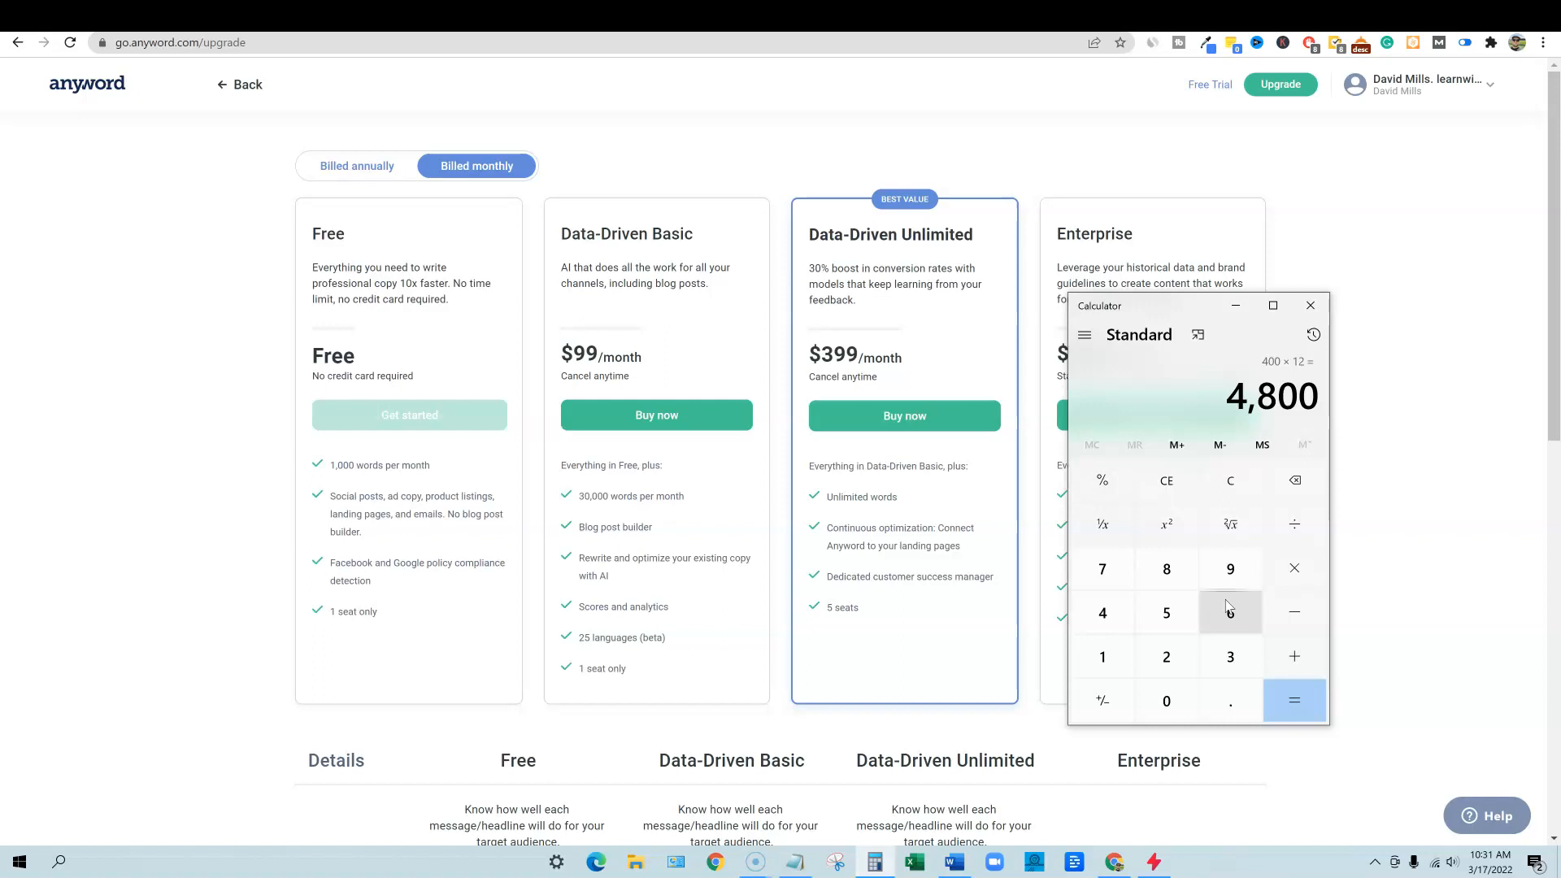
- Minimize Calculator and examine the monthly-billed price of the Data-Driven Unlimited plan on the upgrade page
{"action": "left_click", "coordinate": [1240, 305]}
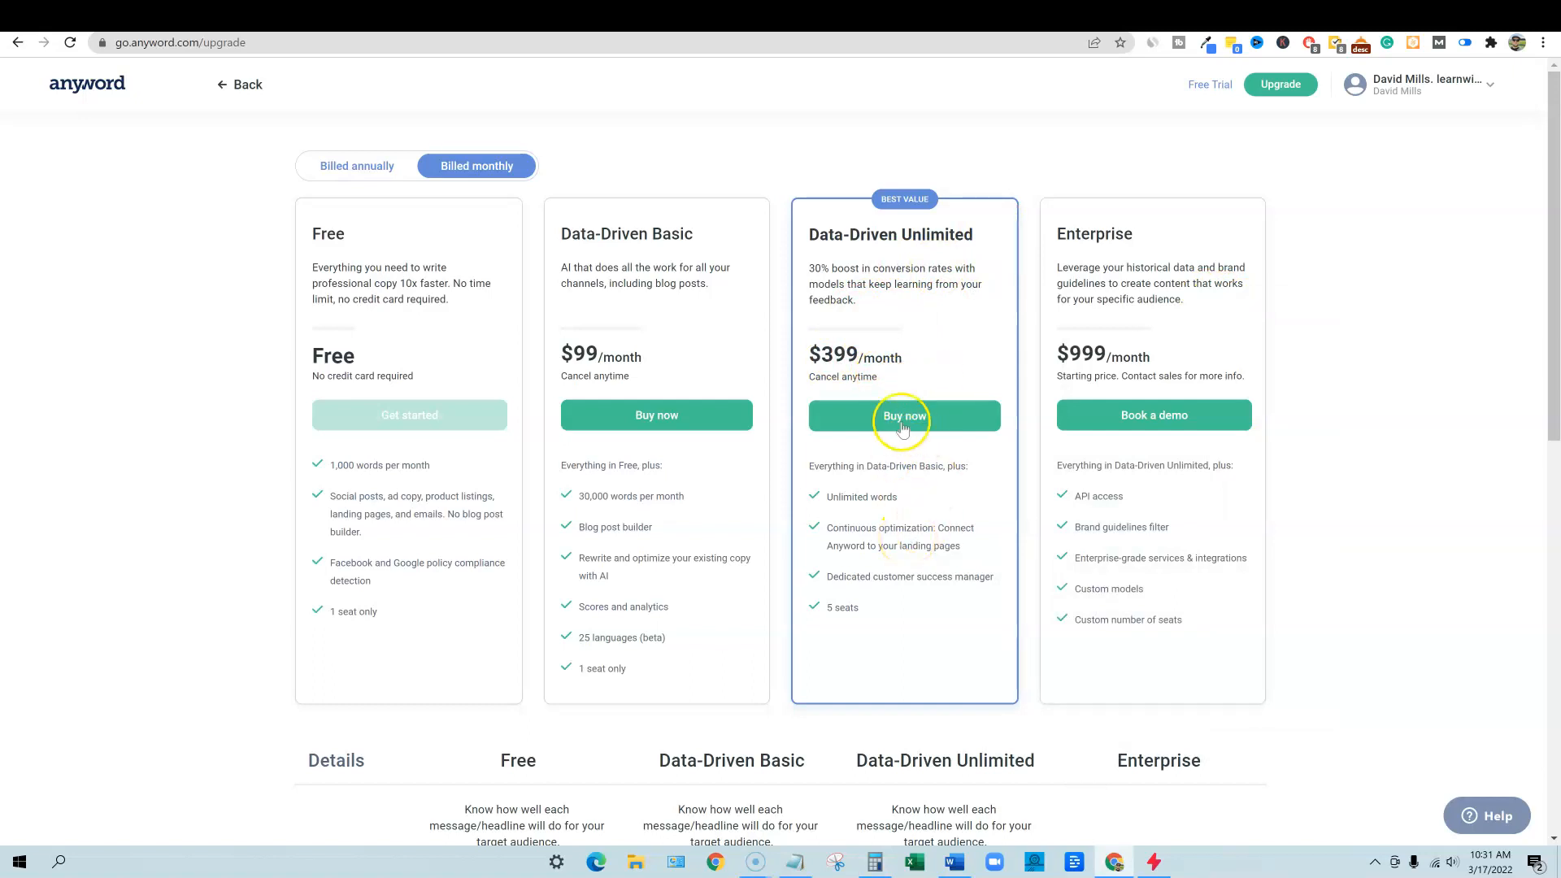
{"action": "left_click_drag", "start_coordinate": [819, 353], "coordinate": [904, 359]}
{"action": "left_click", "coordinate": [904, 526]}
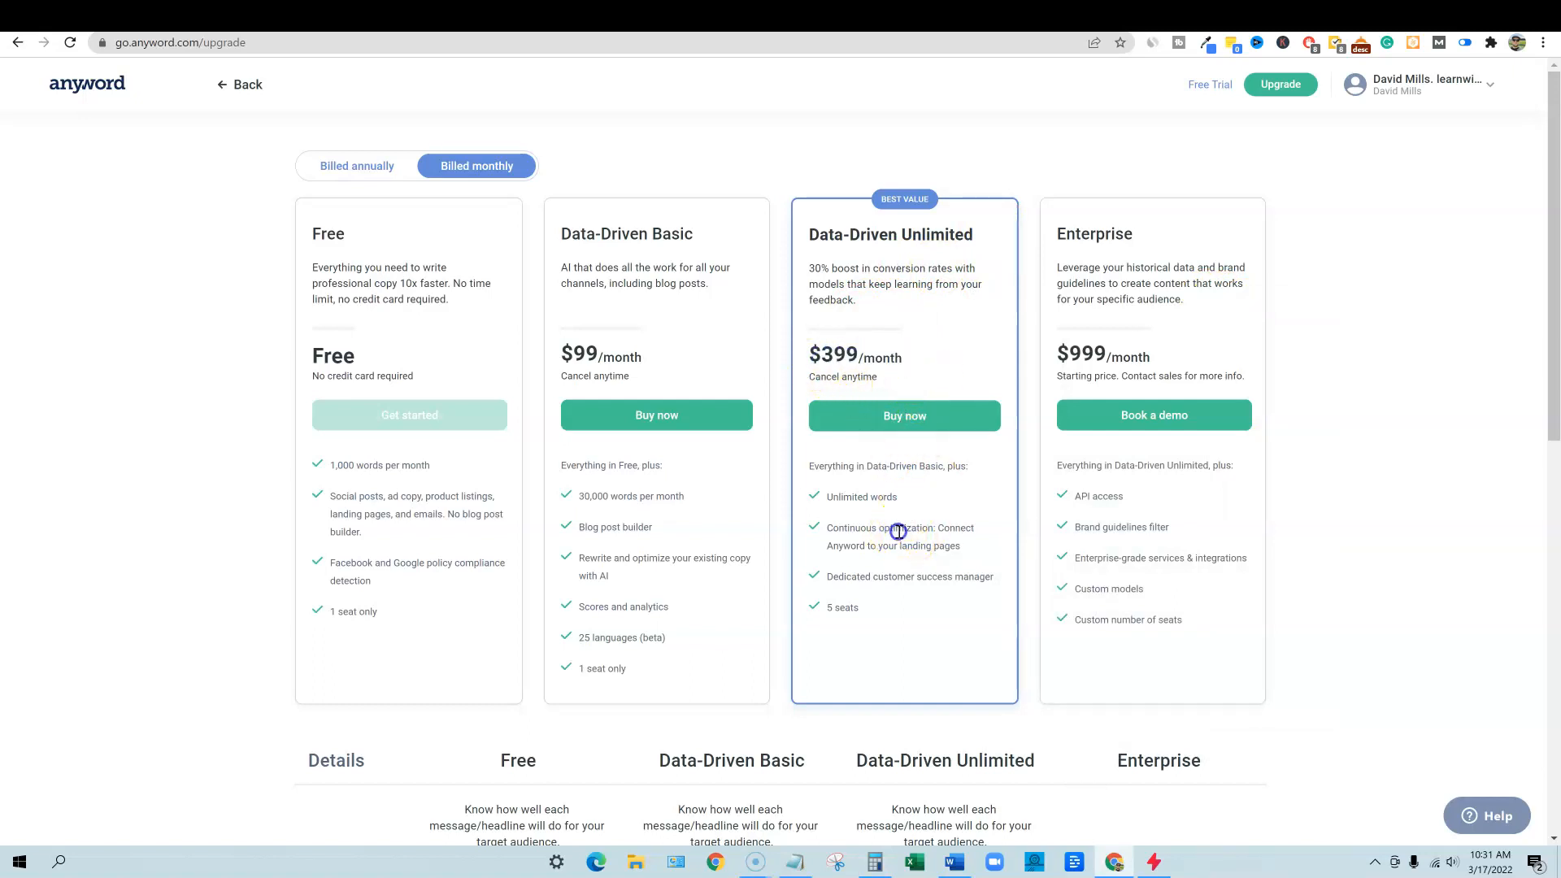